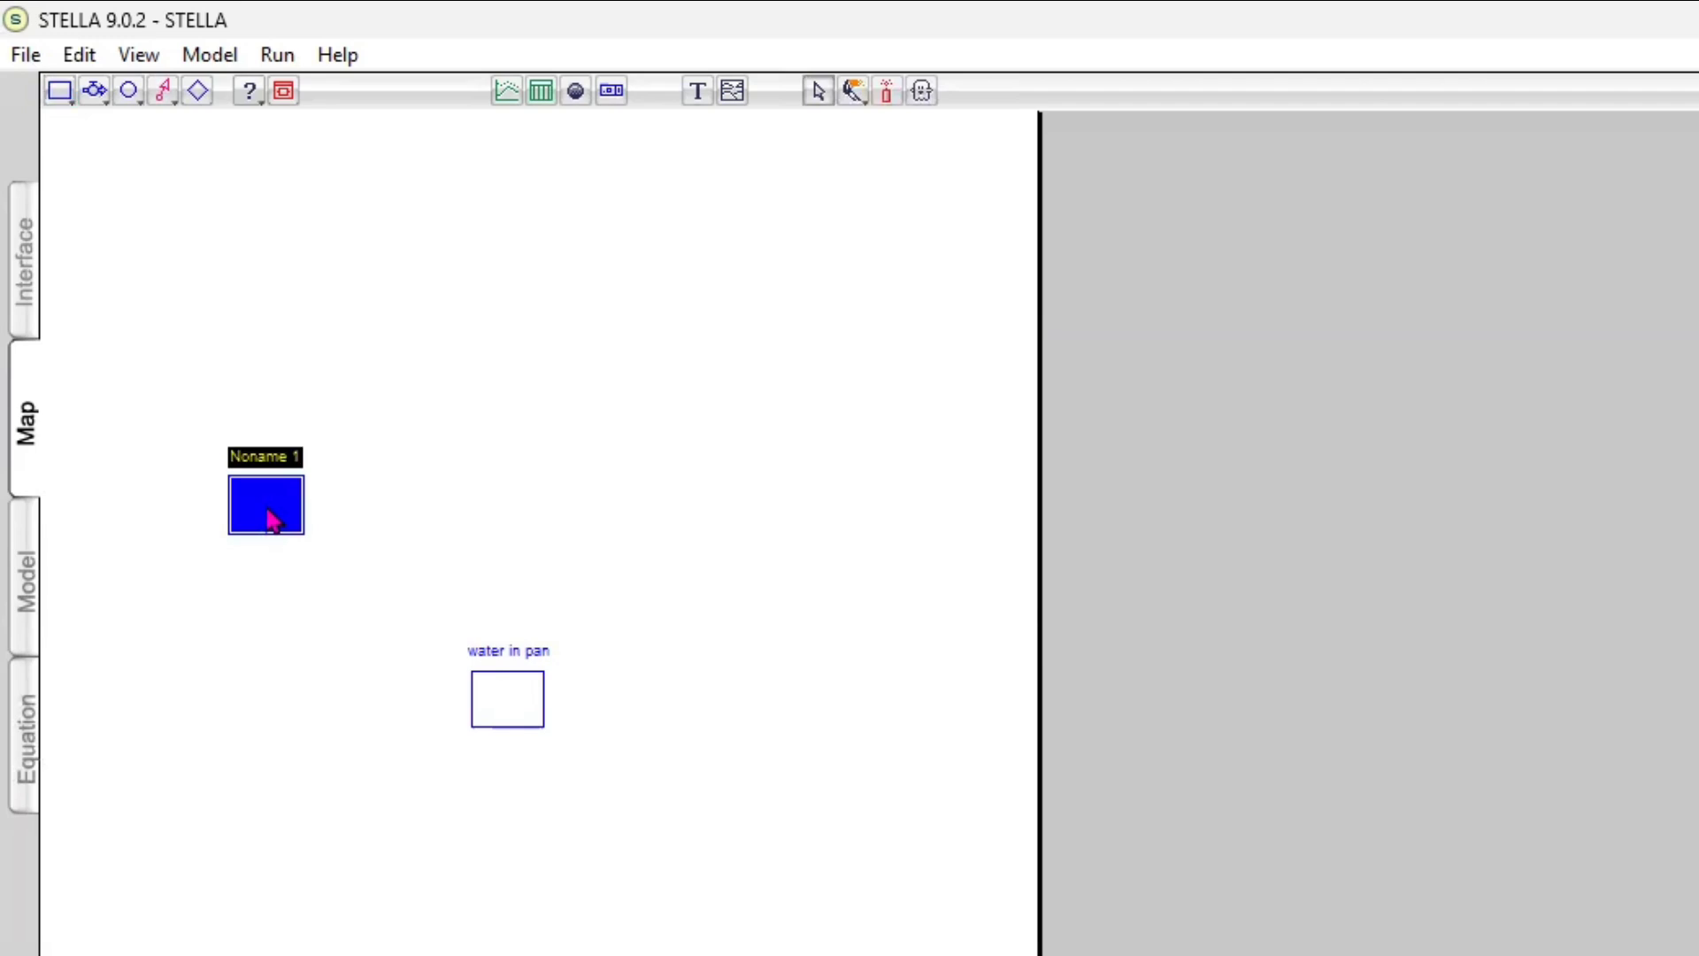
Name the newly placed stock "water in air"
type("water")
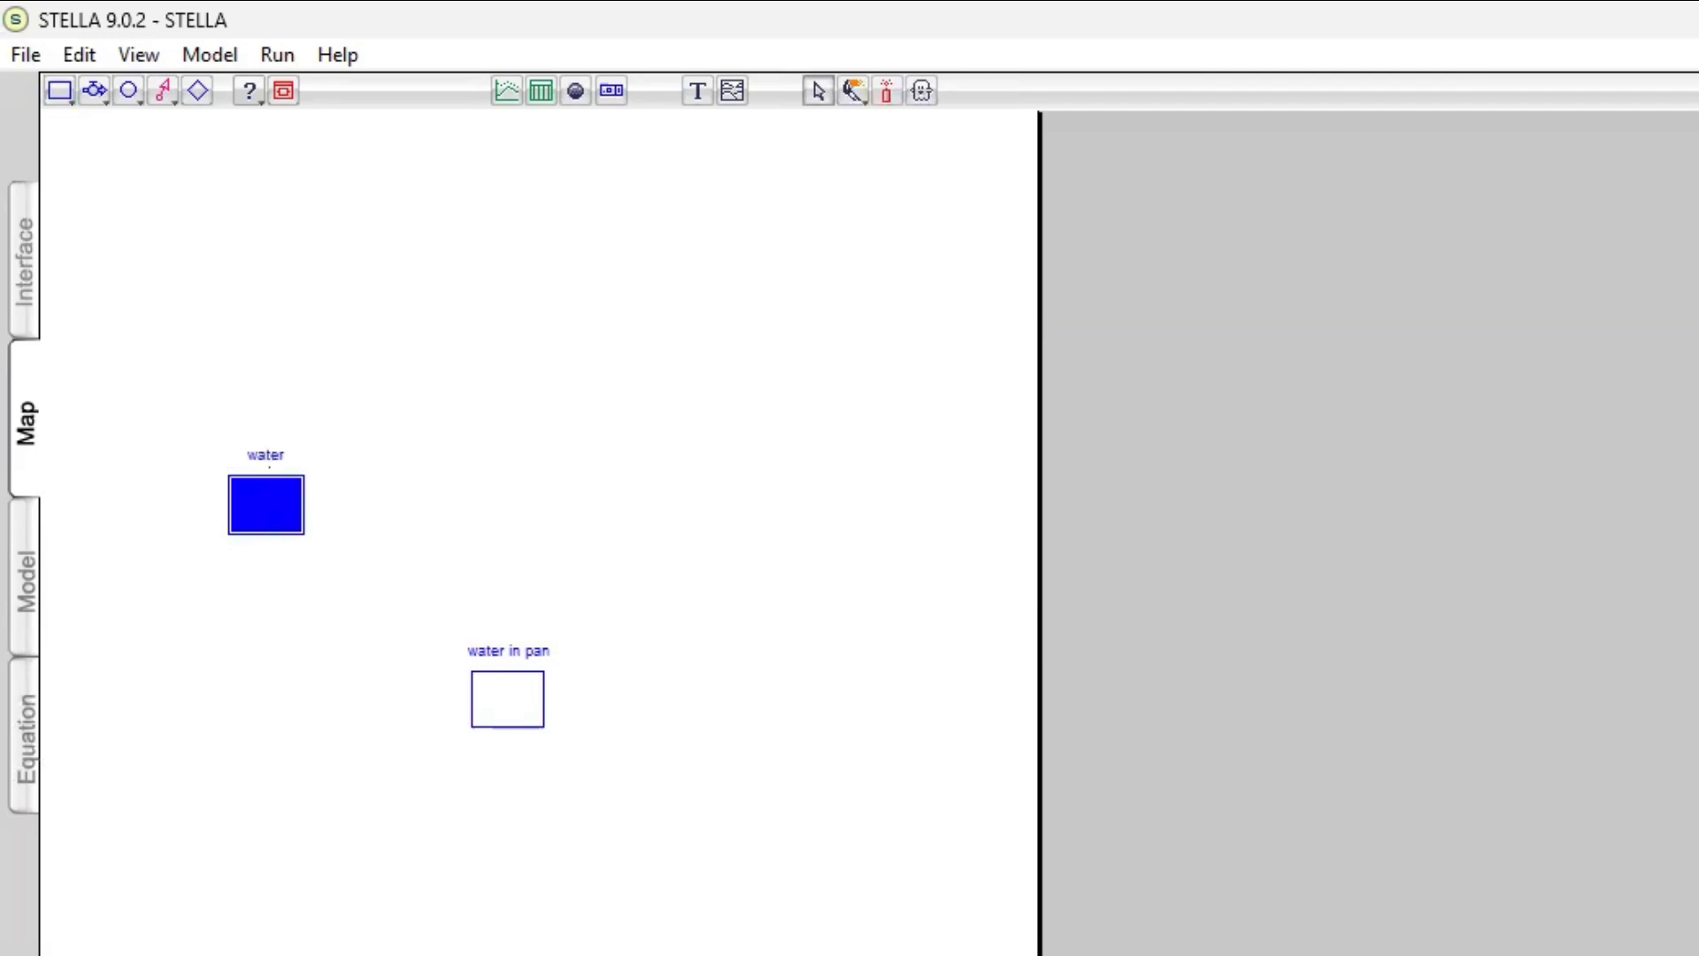
type(" in air")
Add a stock above and to the right of water in air and name it "water on cover"
left_click(64, 92)
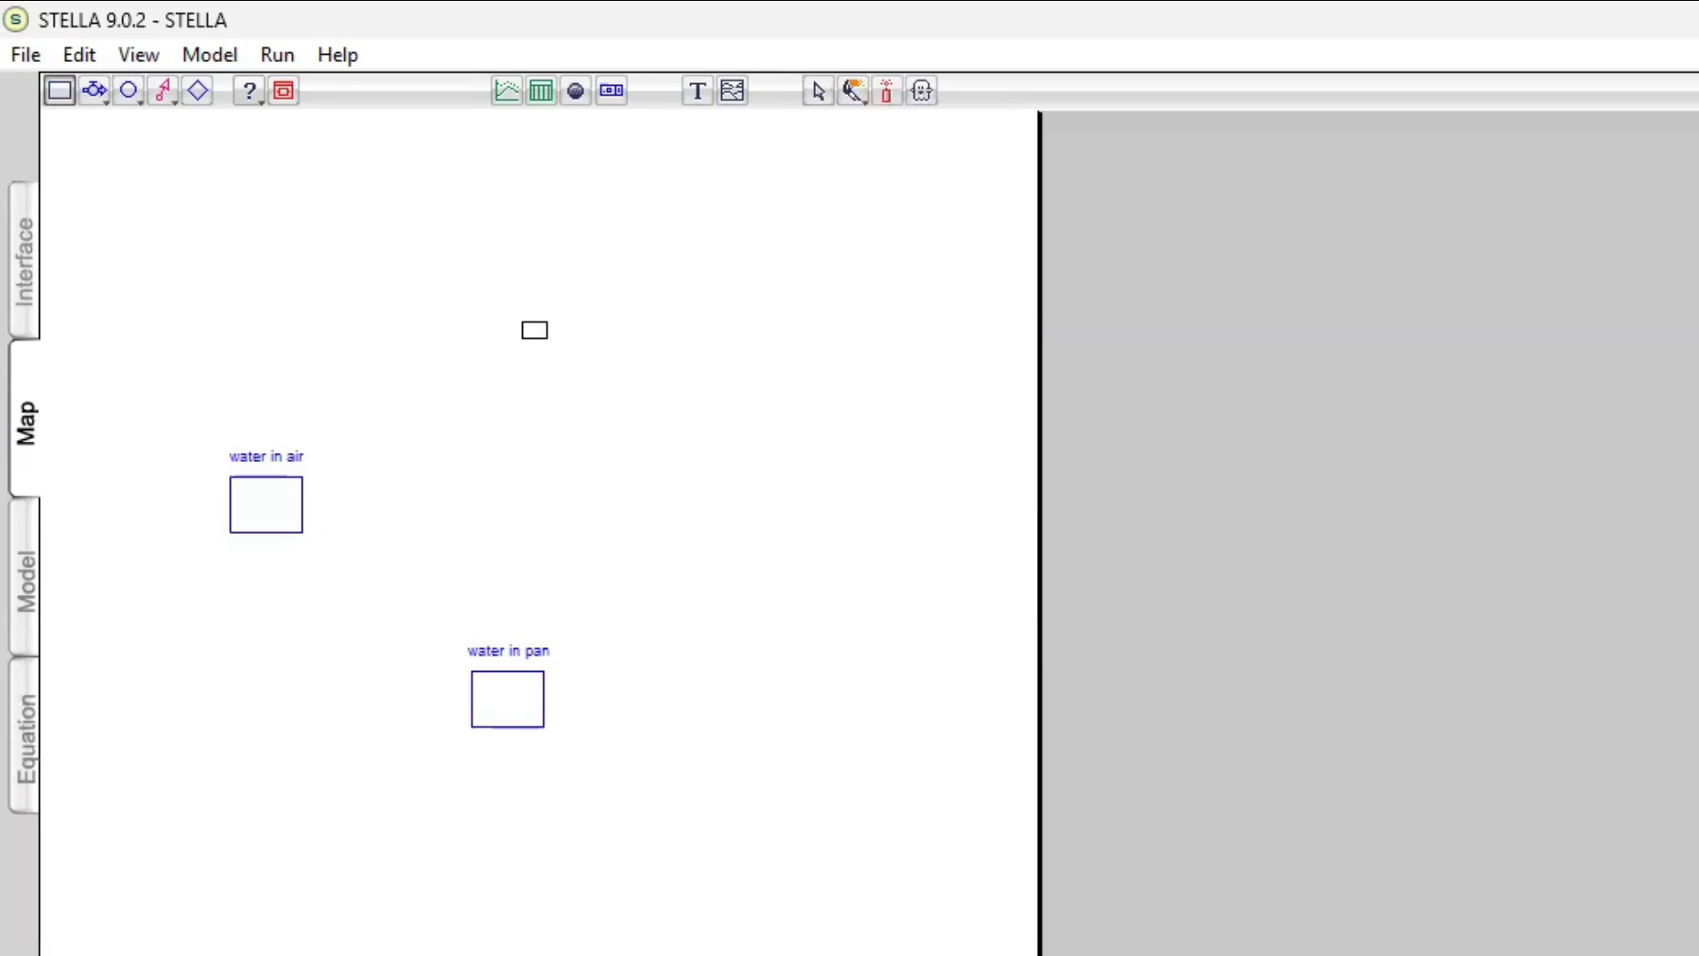
left_click(512, 312)
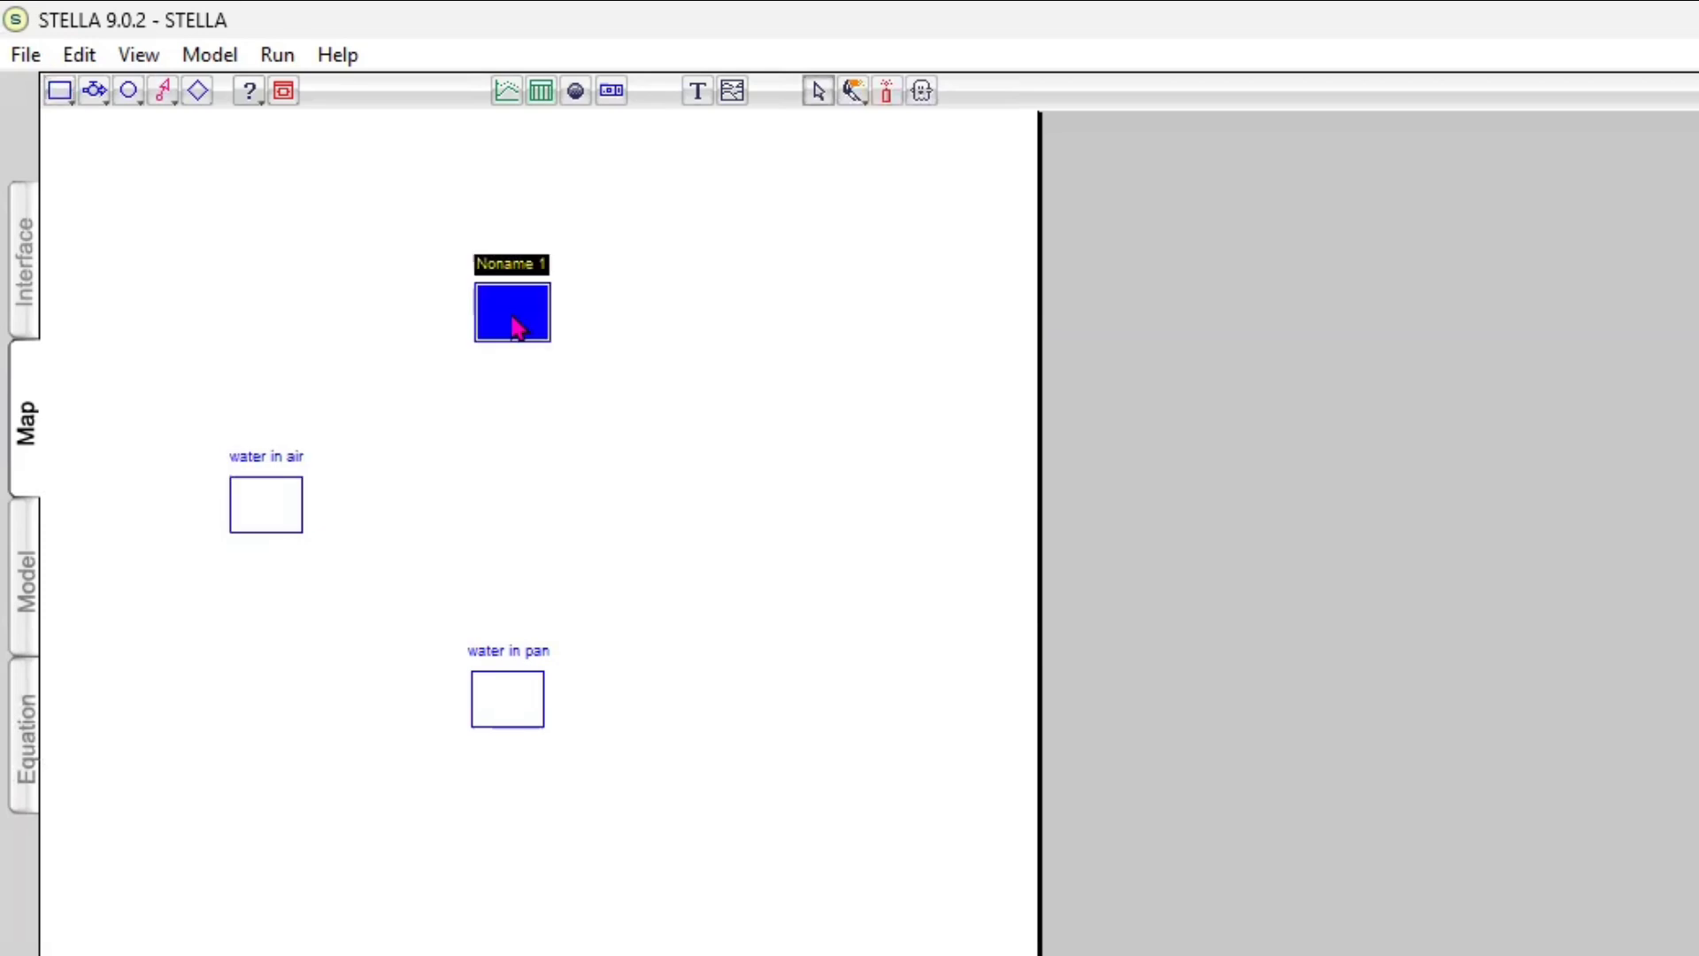
type("water")
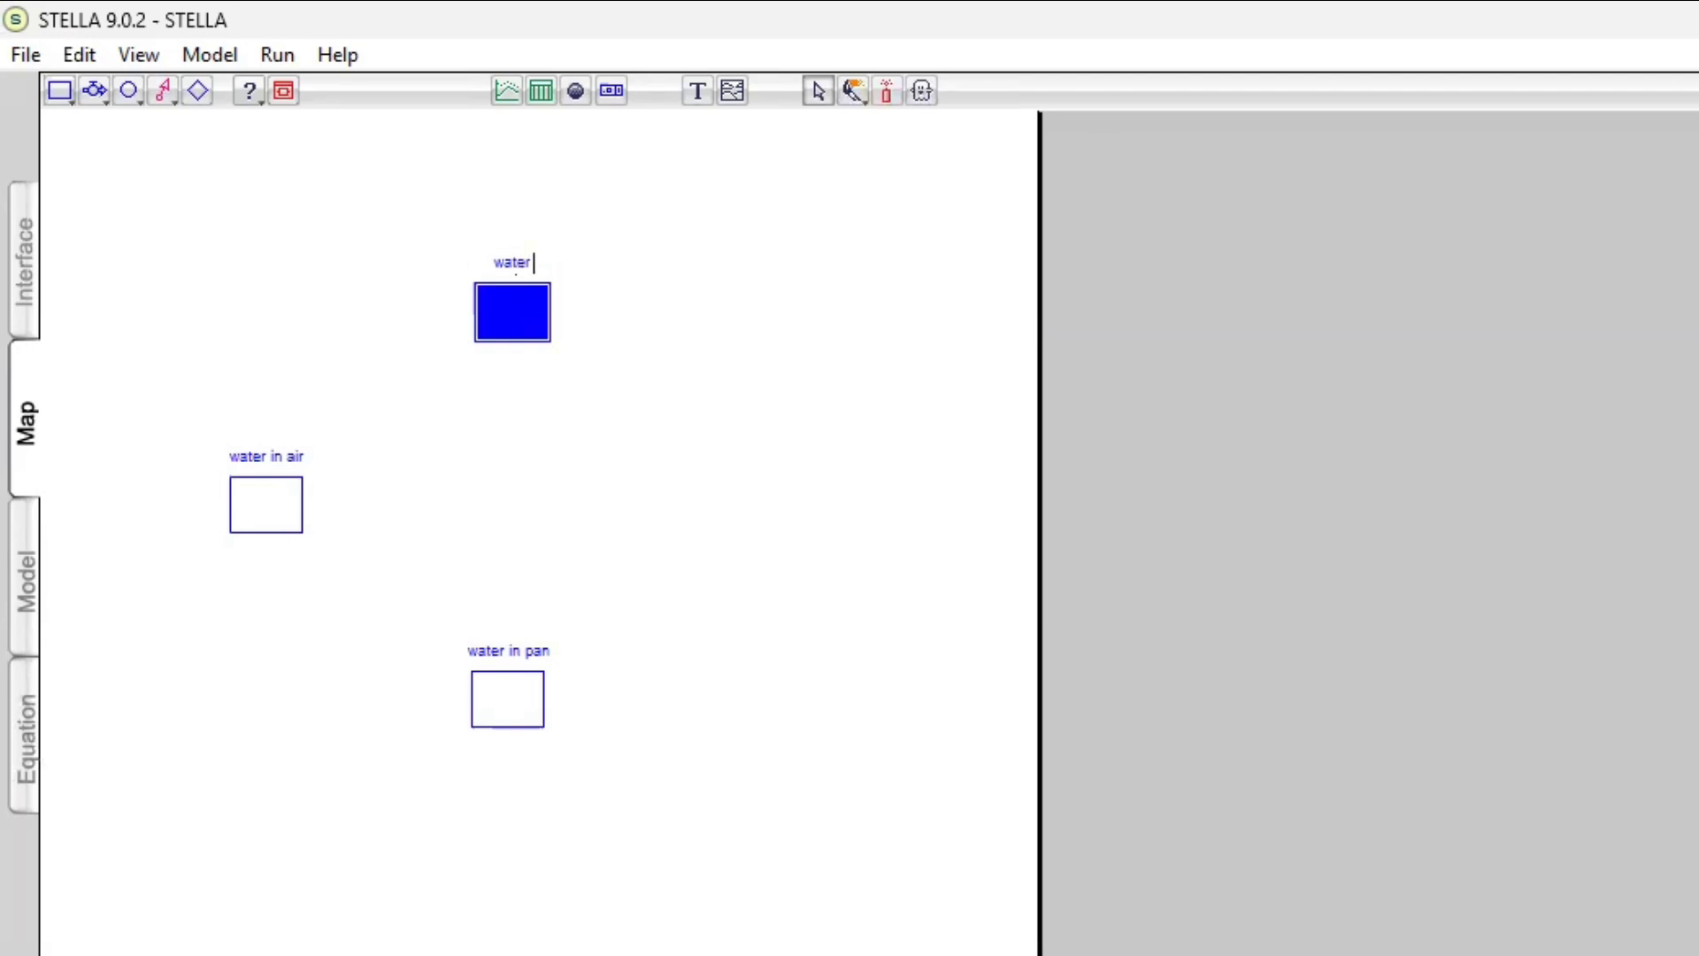
type(" on cover")
Draw a flow with a right-angle bend from the water in pan stock to the water in air stock
left_click(93, 92)
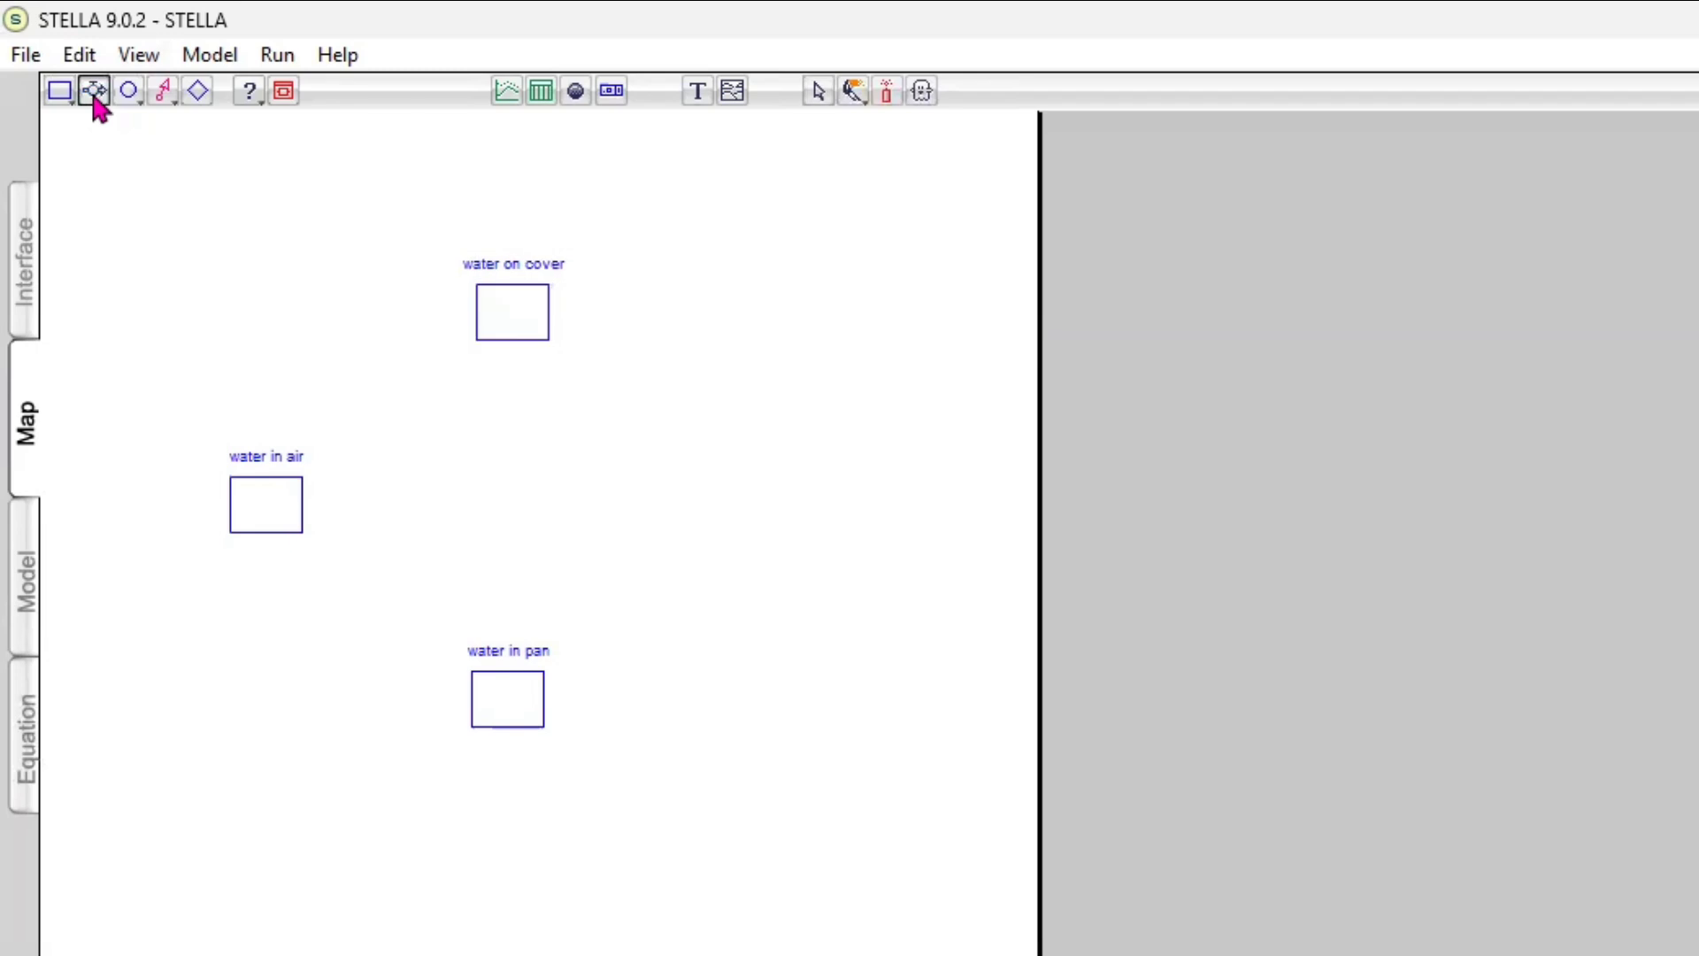
left_click(508, 696)
left_click(93, 92)
mouse_move(468, 698)
left_mouse_down()
mouse_move(250, 695)
mouse_move(270, 535)
left_mouse_up()
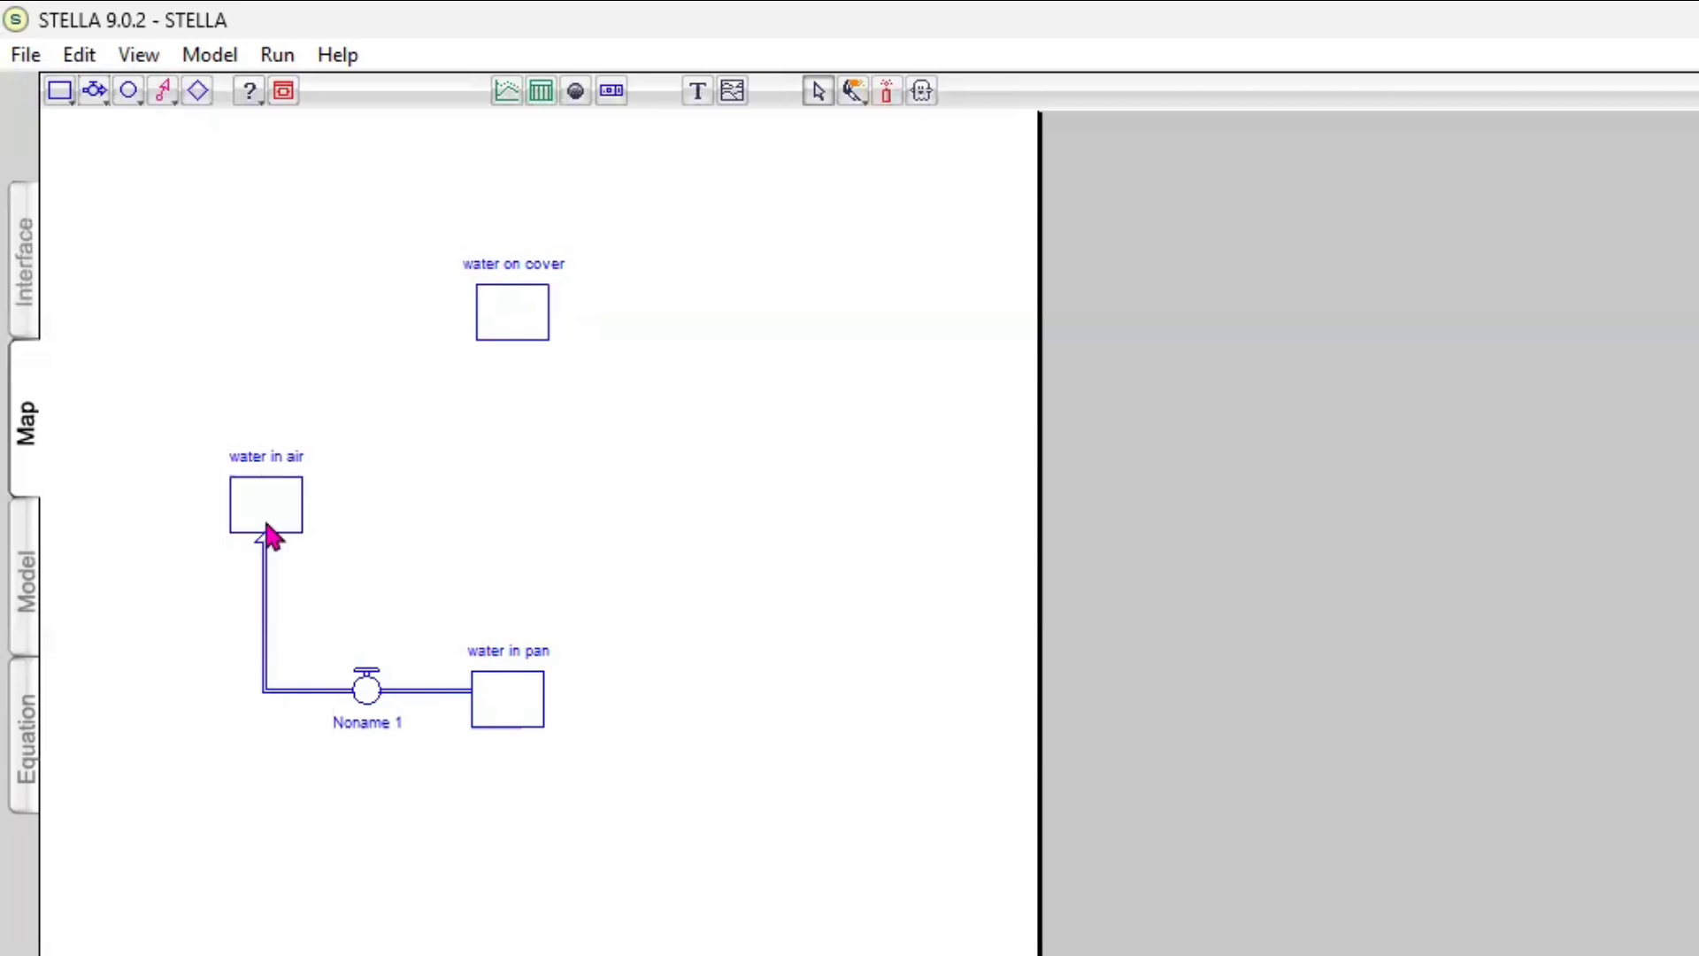
Rename the flow between water in pan and water in air as "evaporation"
left_click(369, 716)
double_click(369, 721)
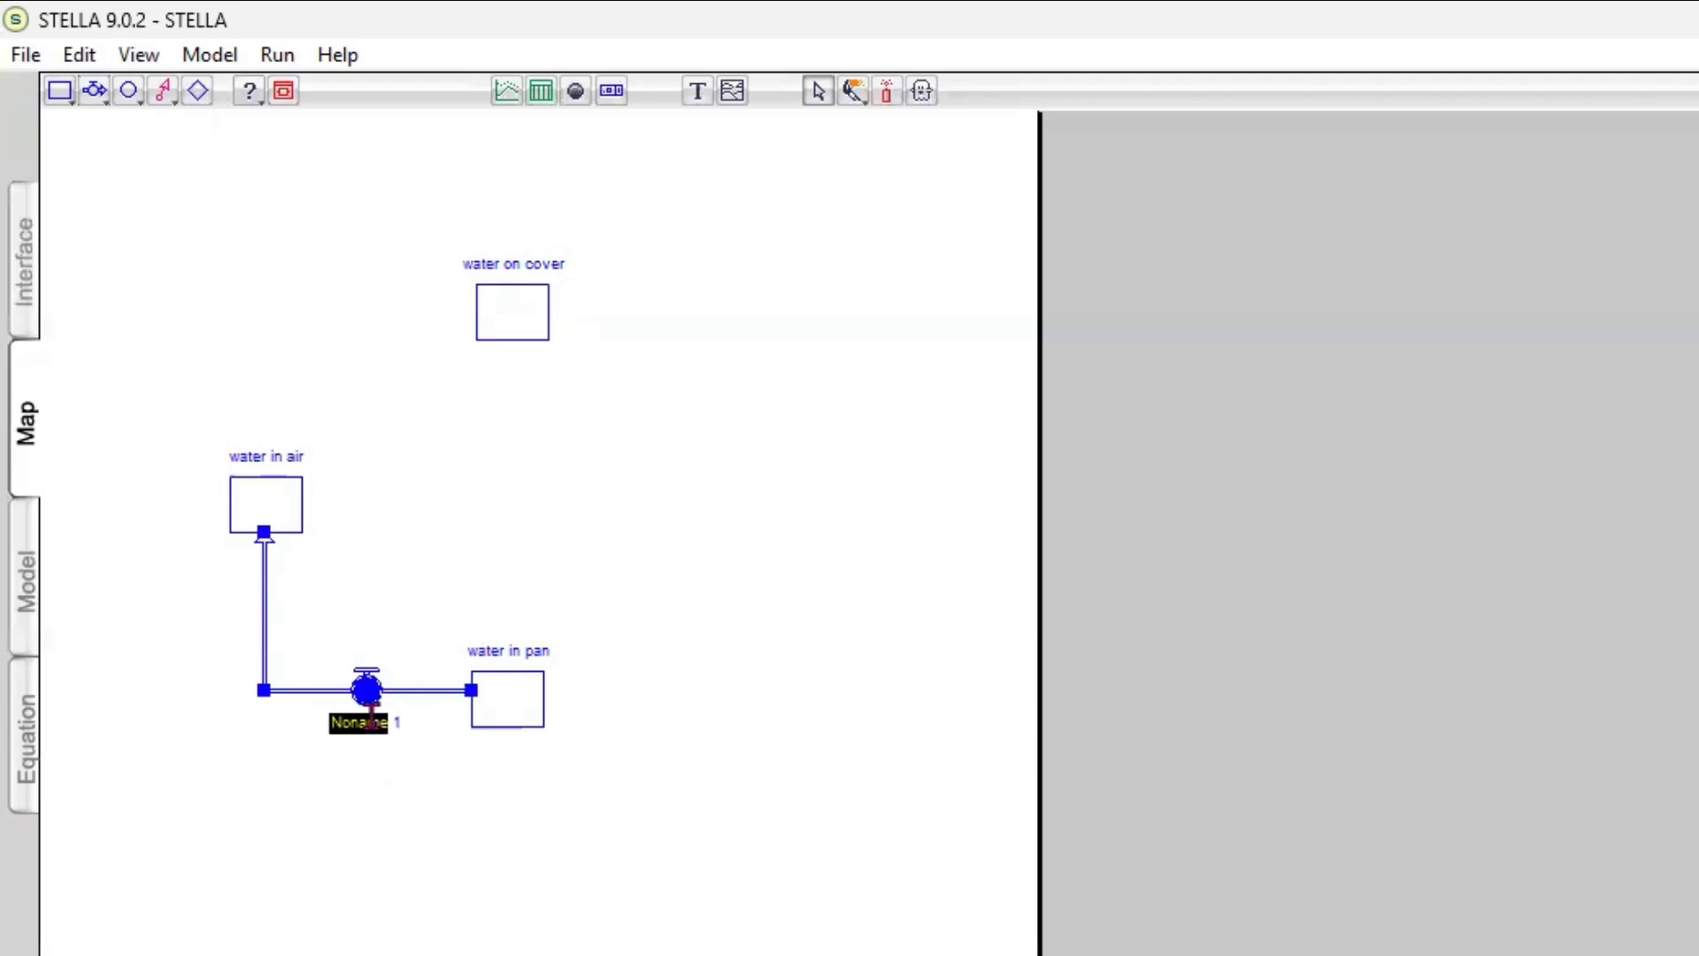
key("BackSpace")
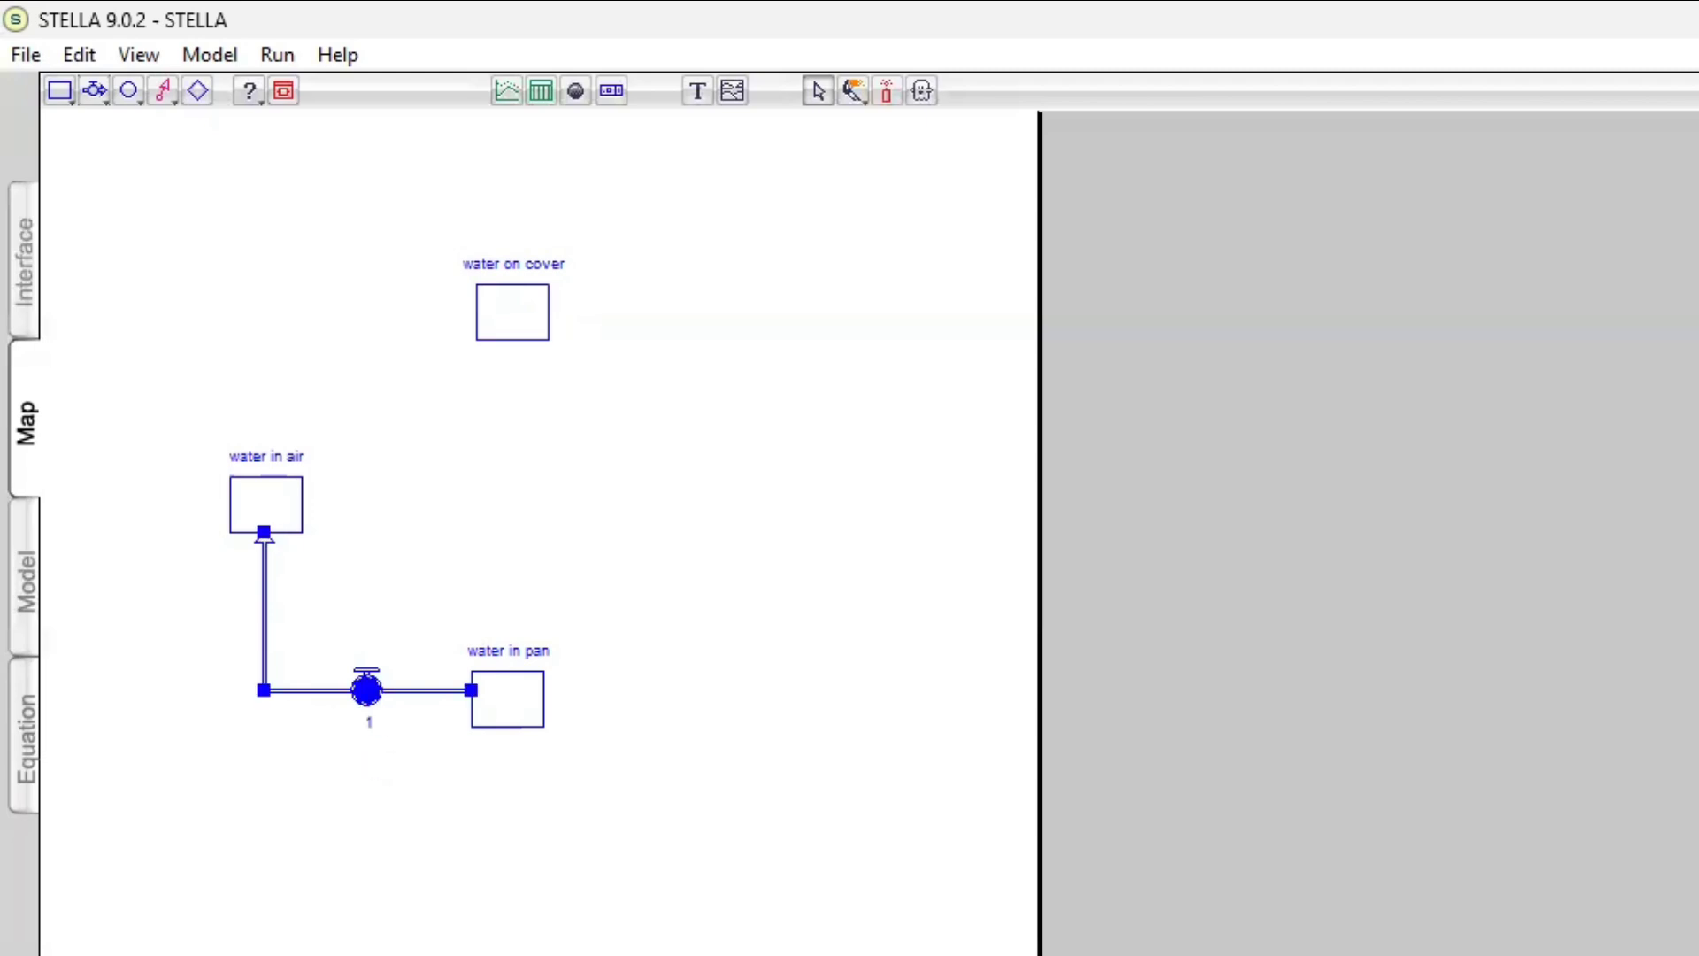
type("evaporation")
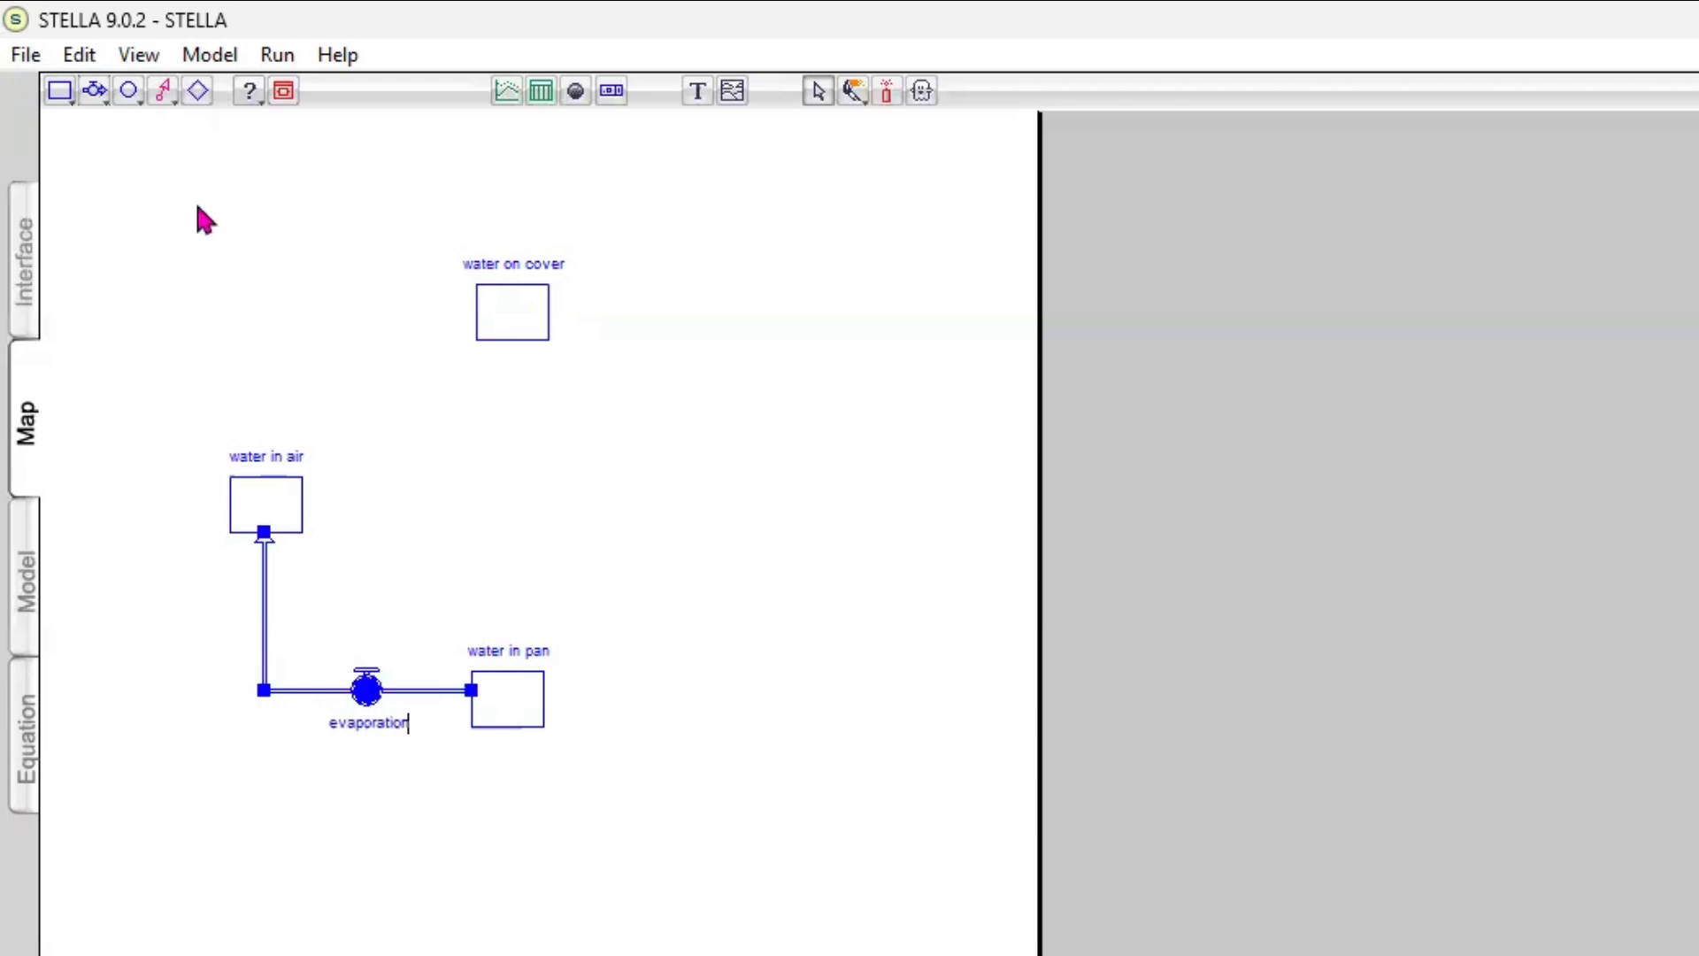
Draw a flow with a right-angle bend from the water in air stock to the water on cover stock
left_click(96, 92)
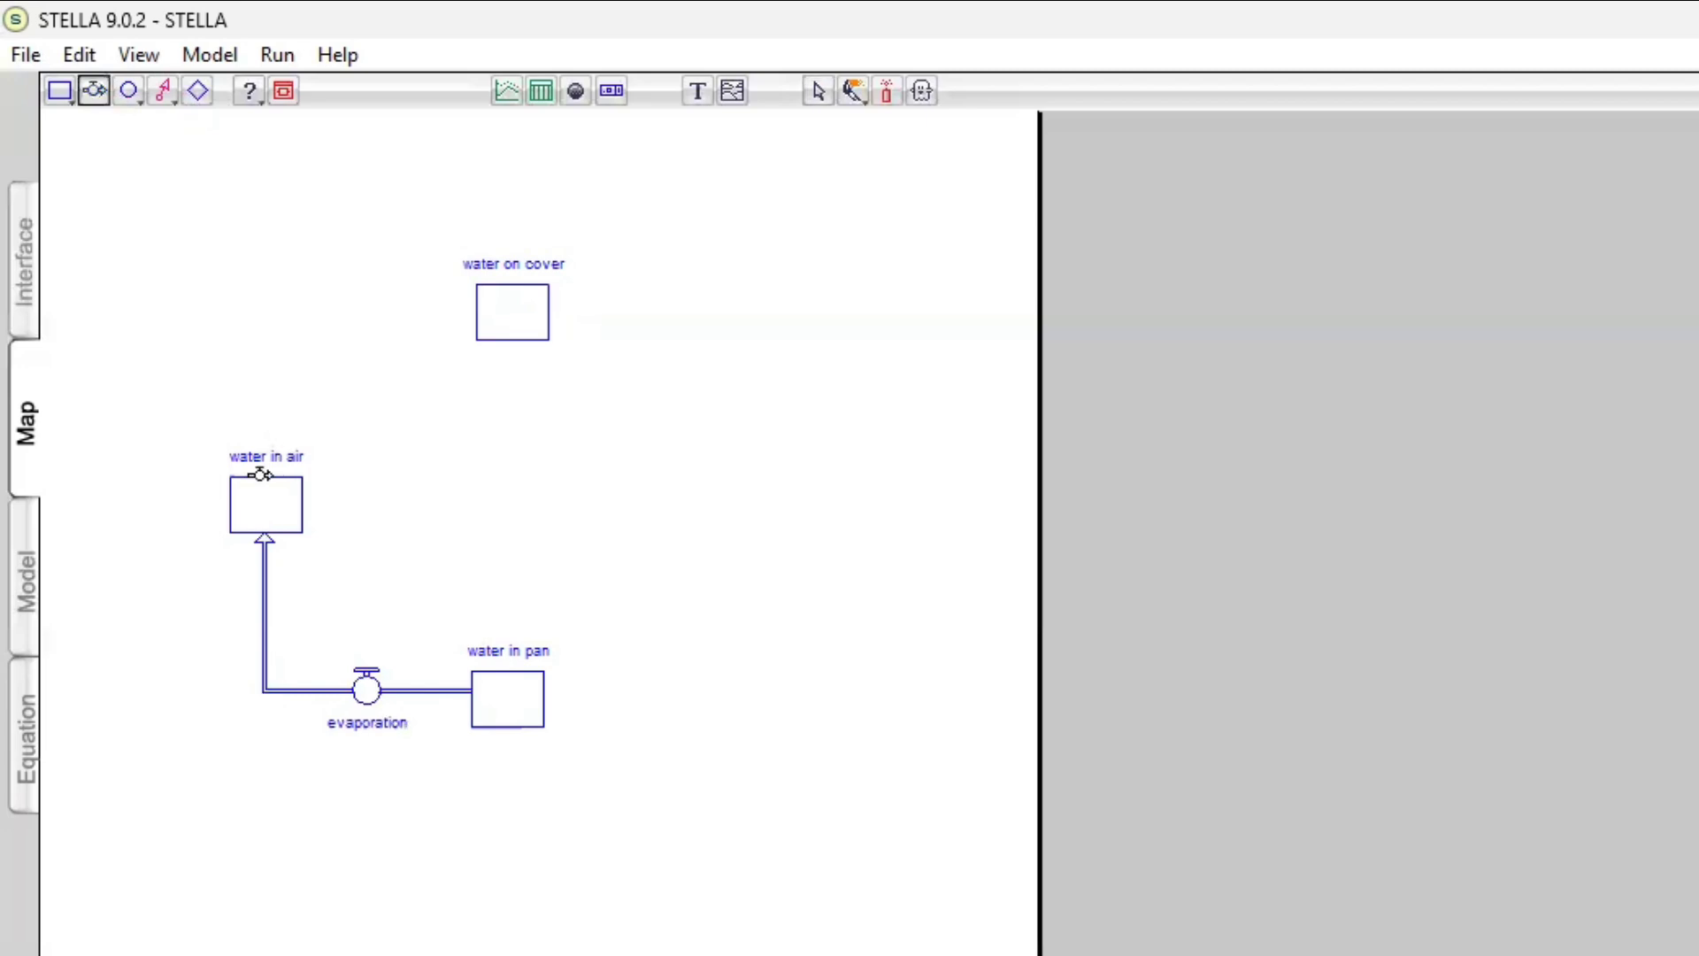
mouse_move(259, 475)
left_mouse_down()
mouse_move(257, 356)
mouse_move(236, 318)
mouse_move(260, 317)
left_mouse_up()
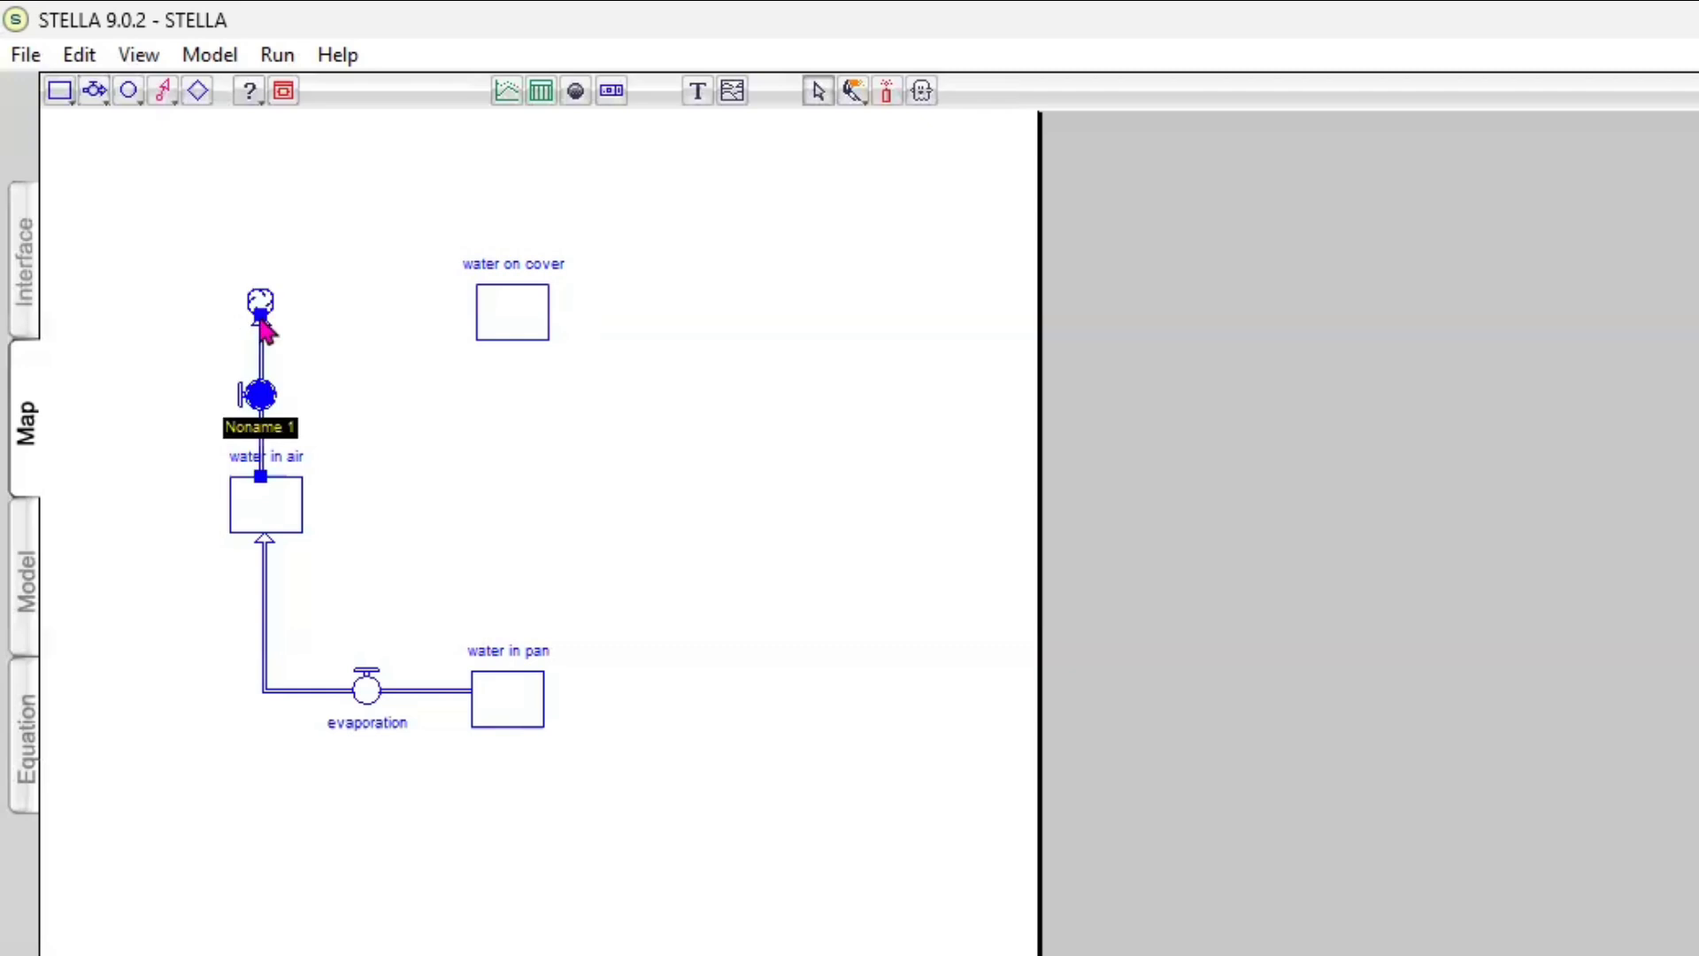
left_click(501, 317)
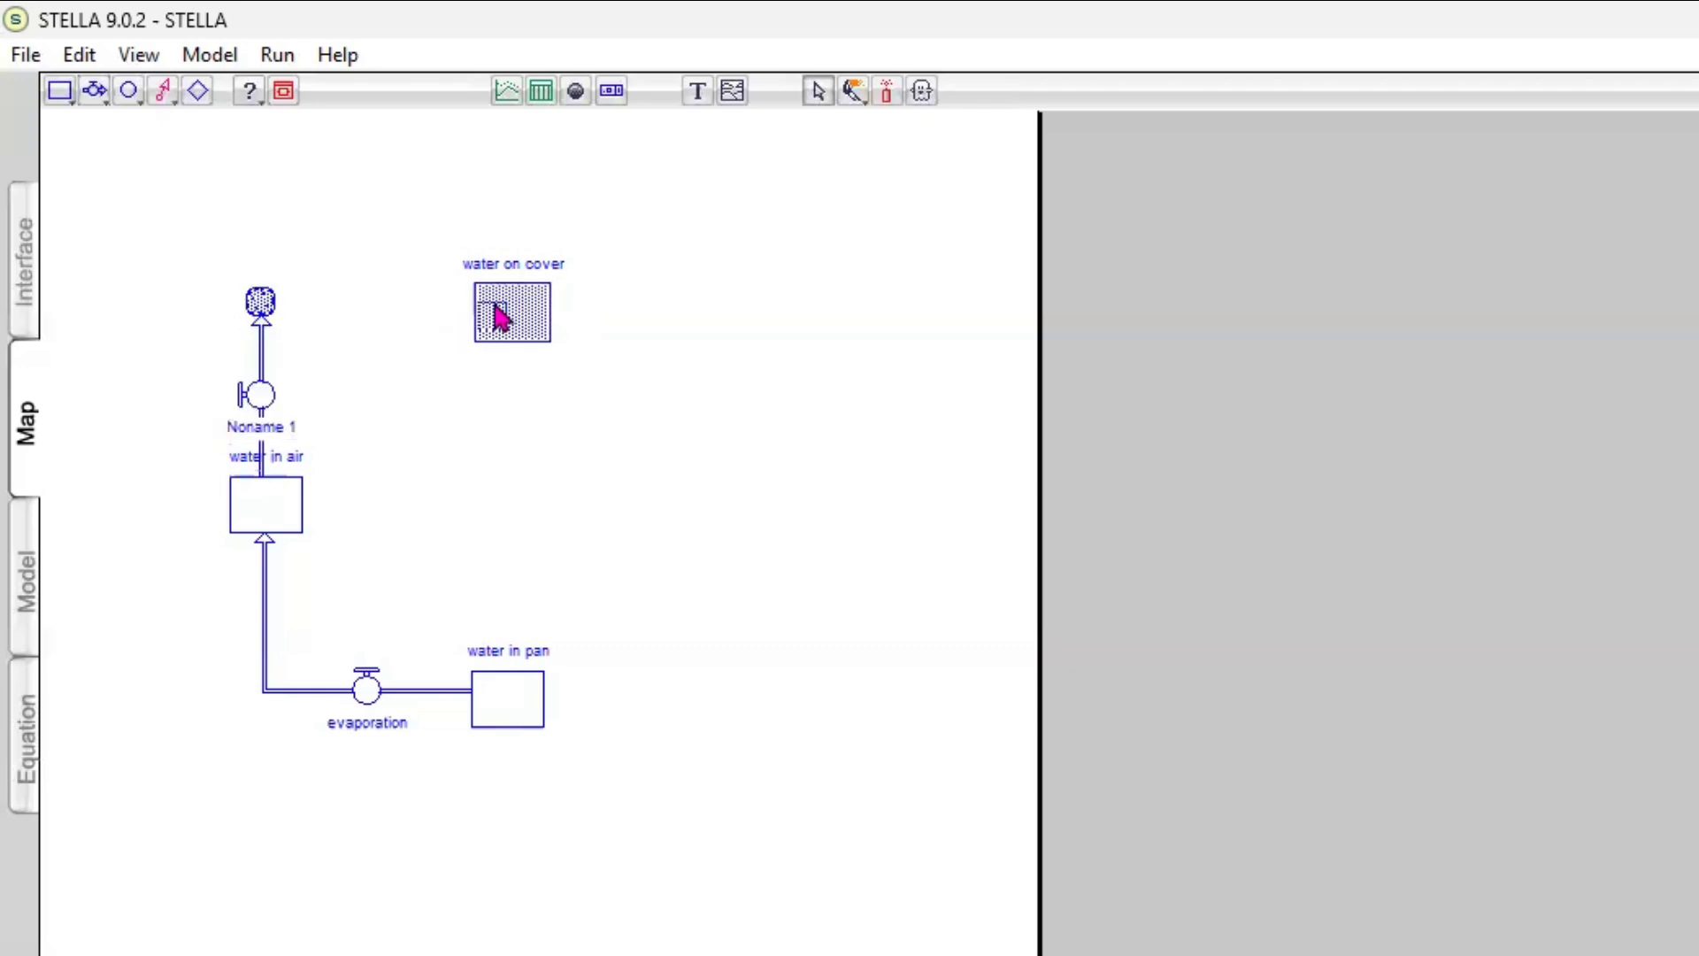
left_click_drag(500, 318, 496, 318)
Rename the flow between water in air and water on cover as "condensation"
left_click(371, 348)
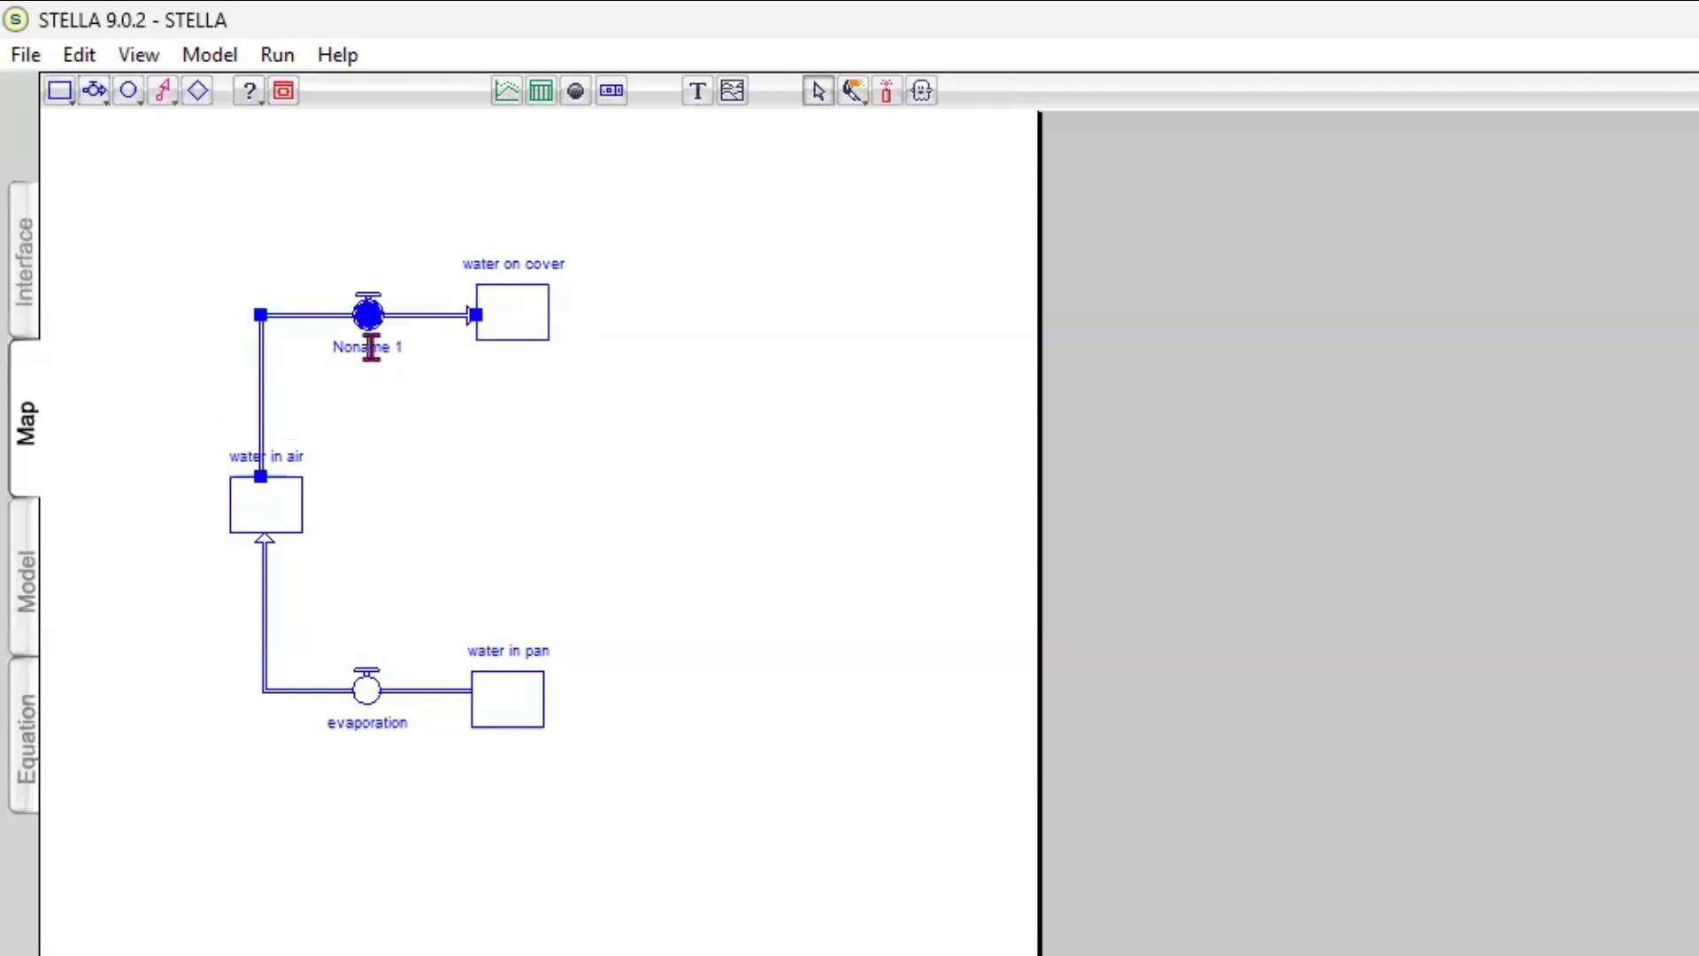
double_click(372, 348)
key("BackSpace")
type("condensation")
Draw a straight flow from water on cover down to water in pan and name it "precipitation"
left_click(97, 94)
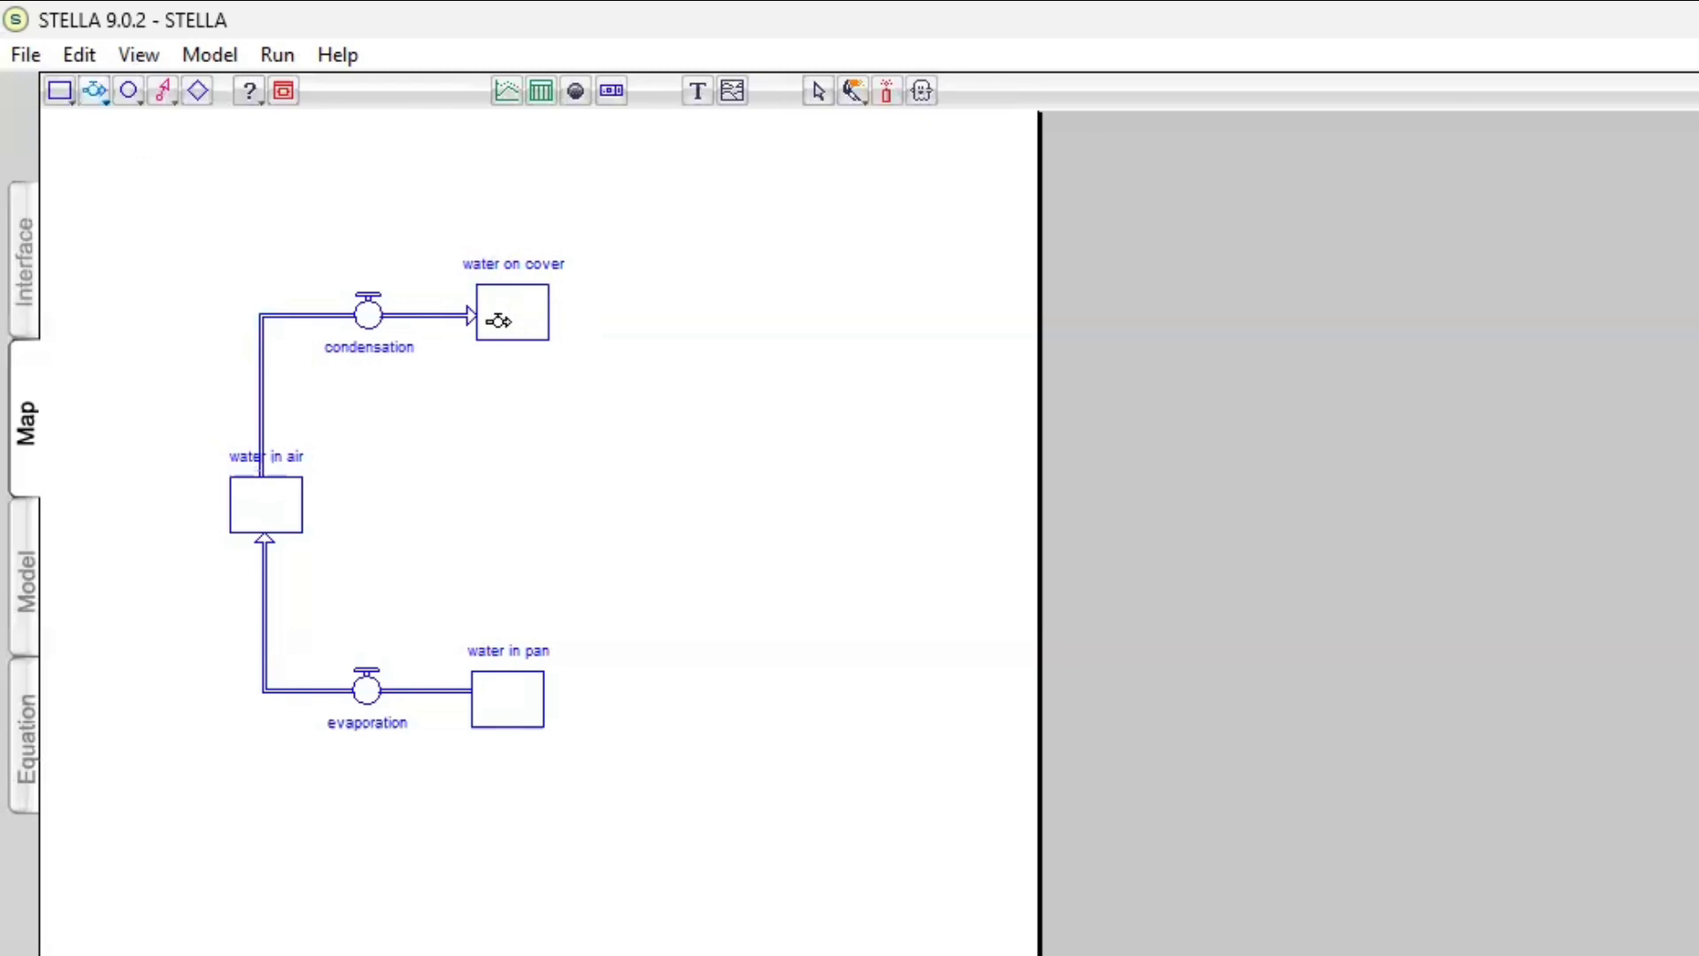
left_click_drag(498, 321, 511, 679)
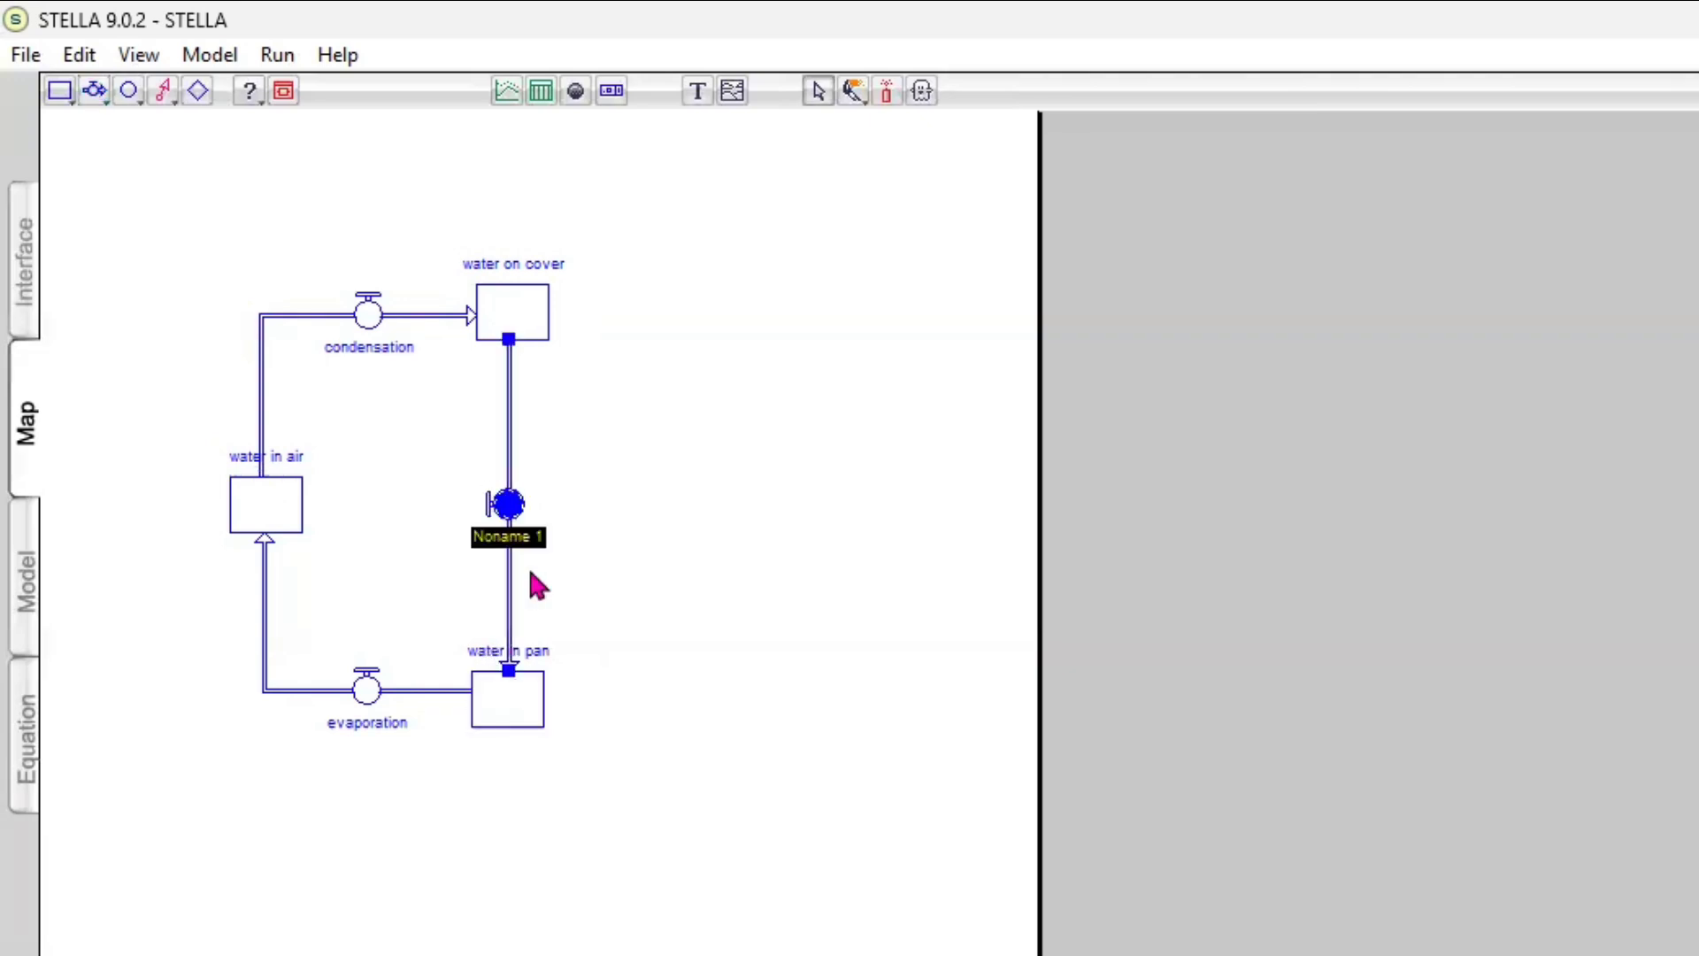
type("preci")
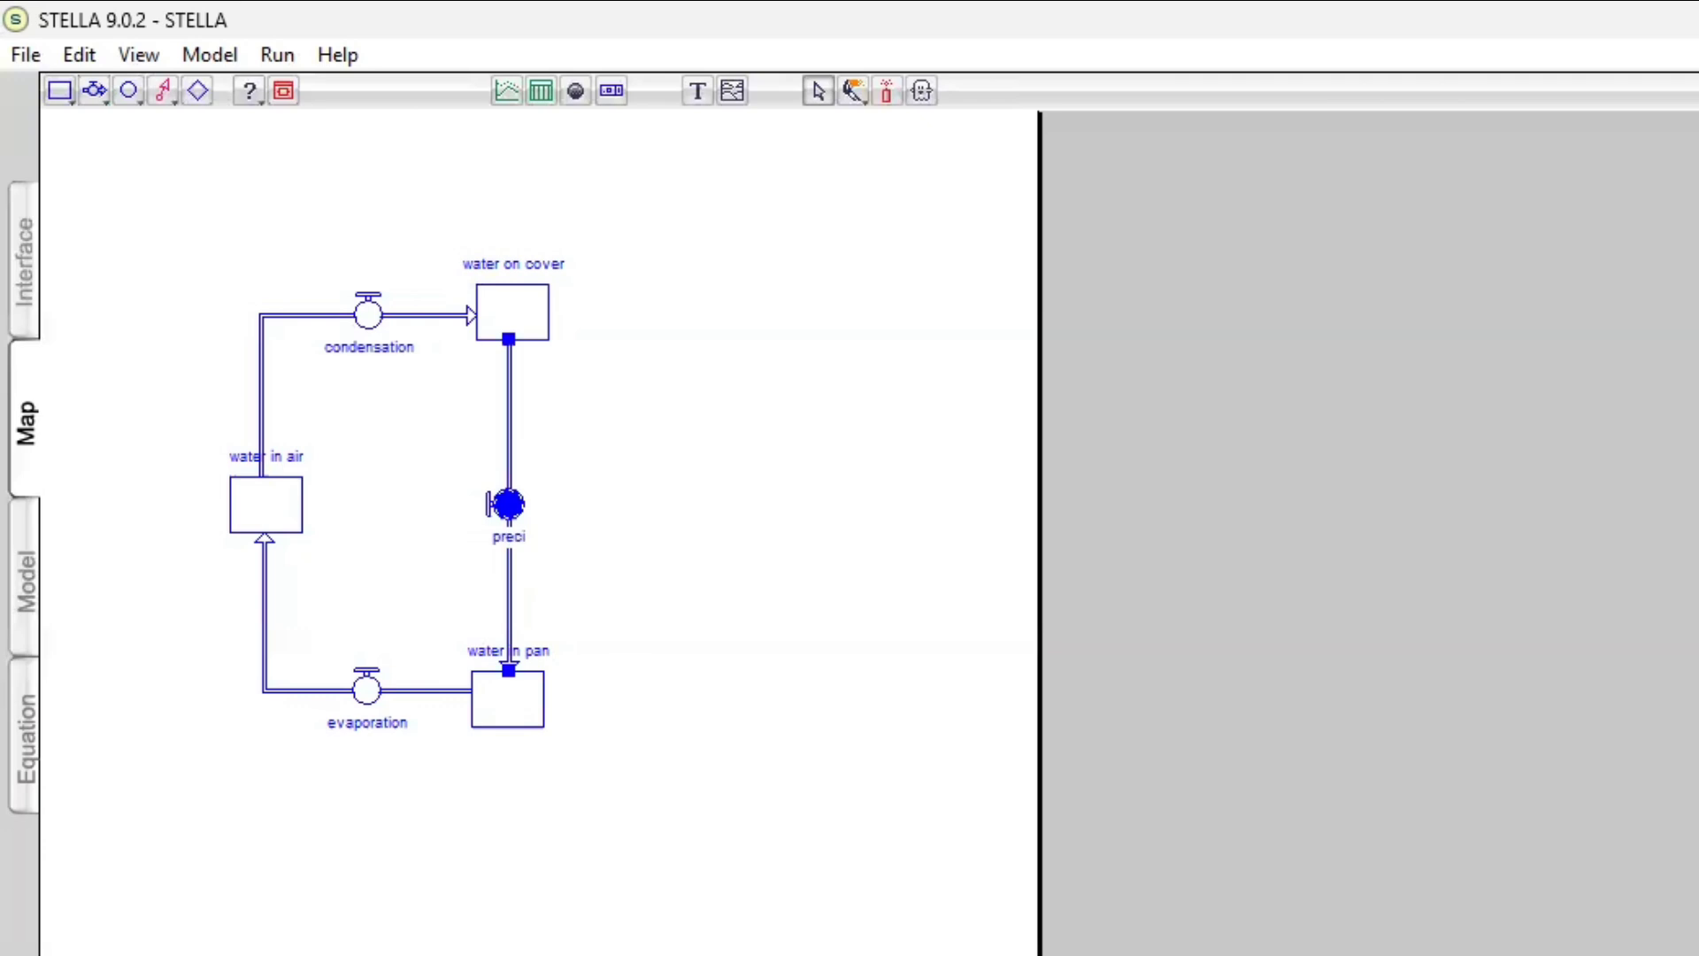
type("pitation")
Add a converter named "water temperature" below and left of the evaporation flow and connect it to evaporation
left_click(124, 94)
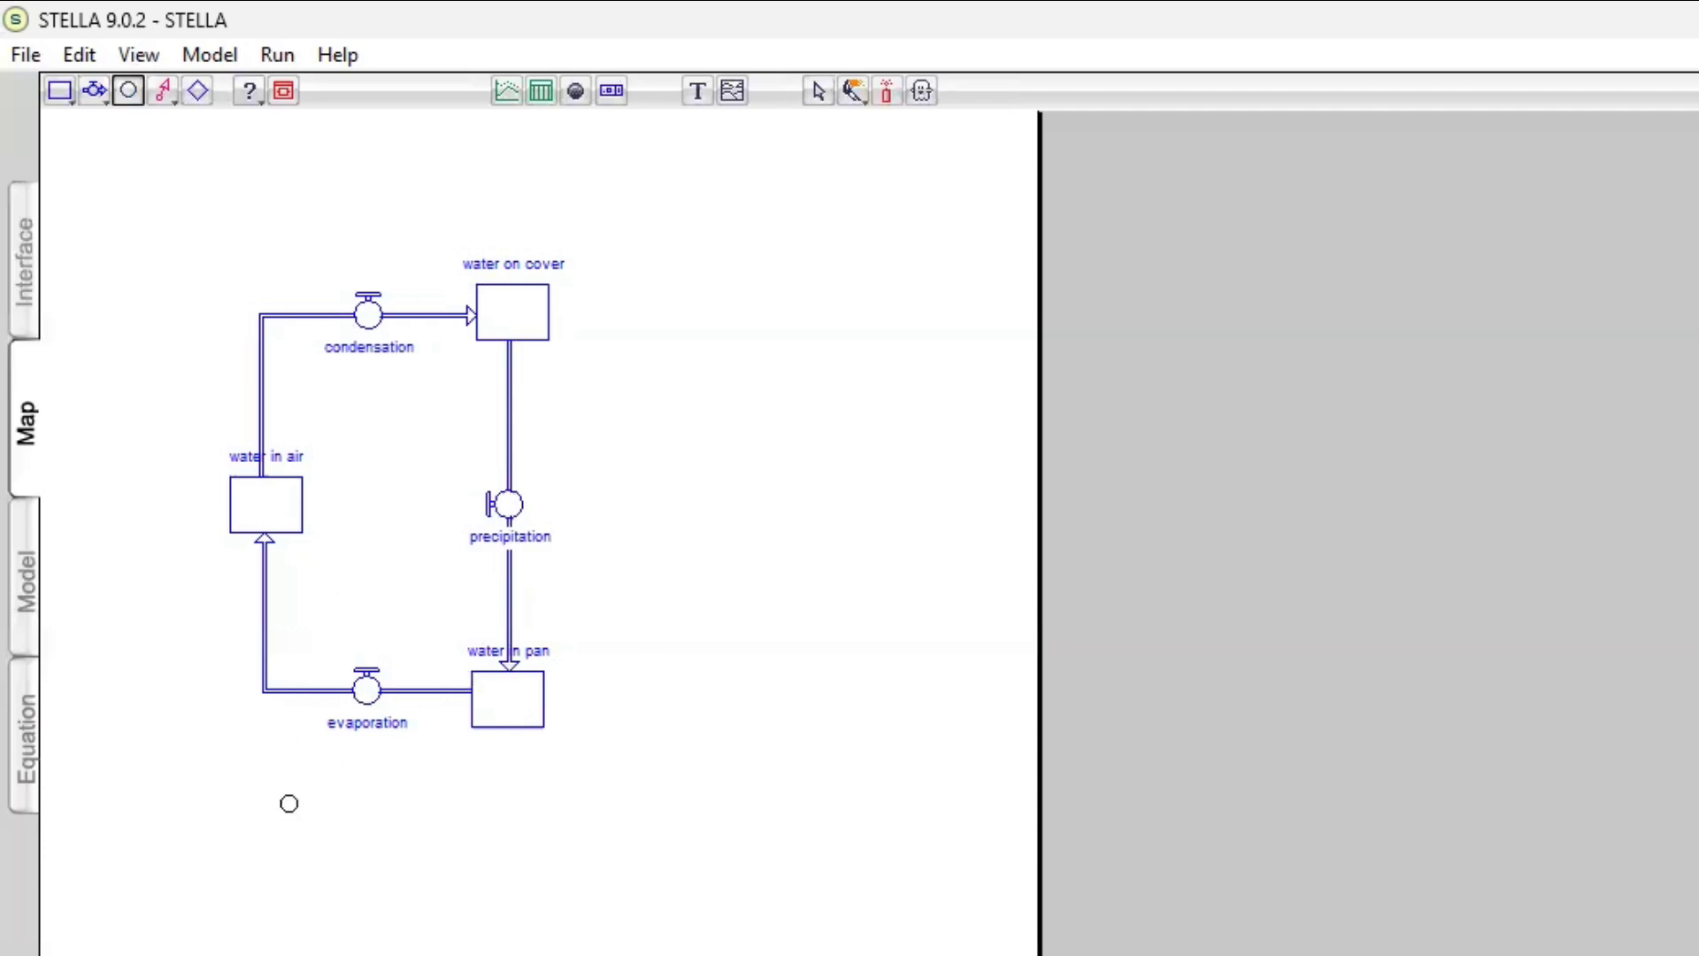
left_click(285, 796)
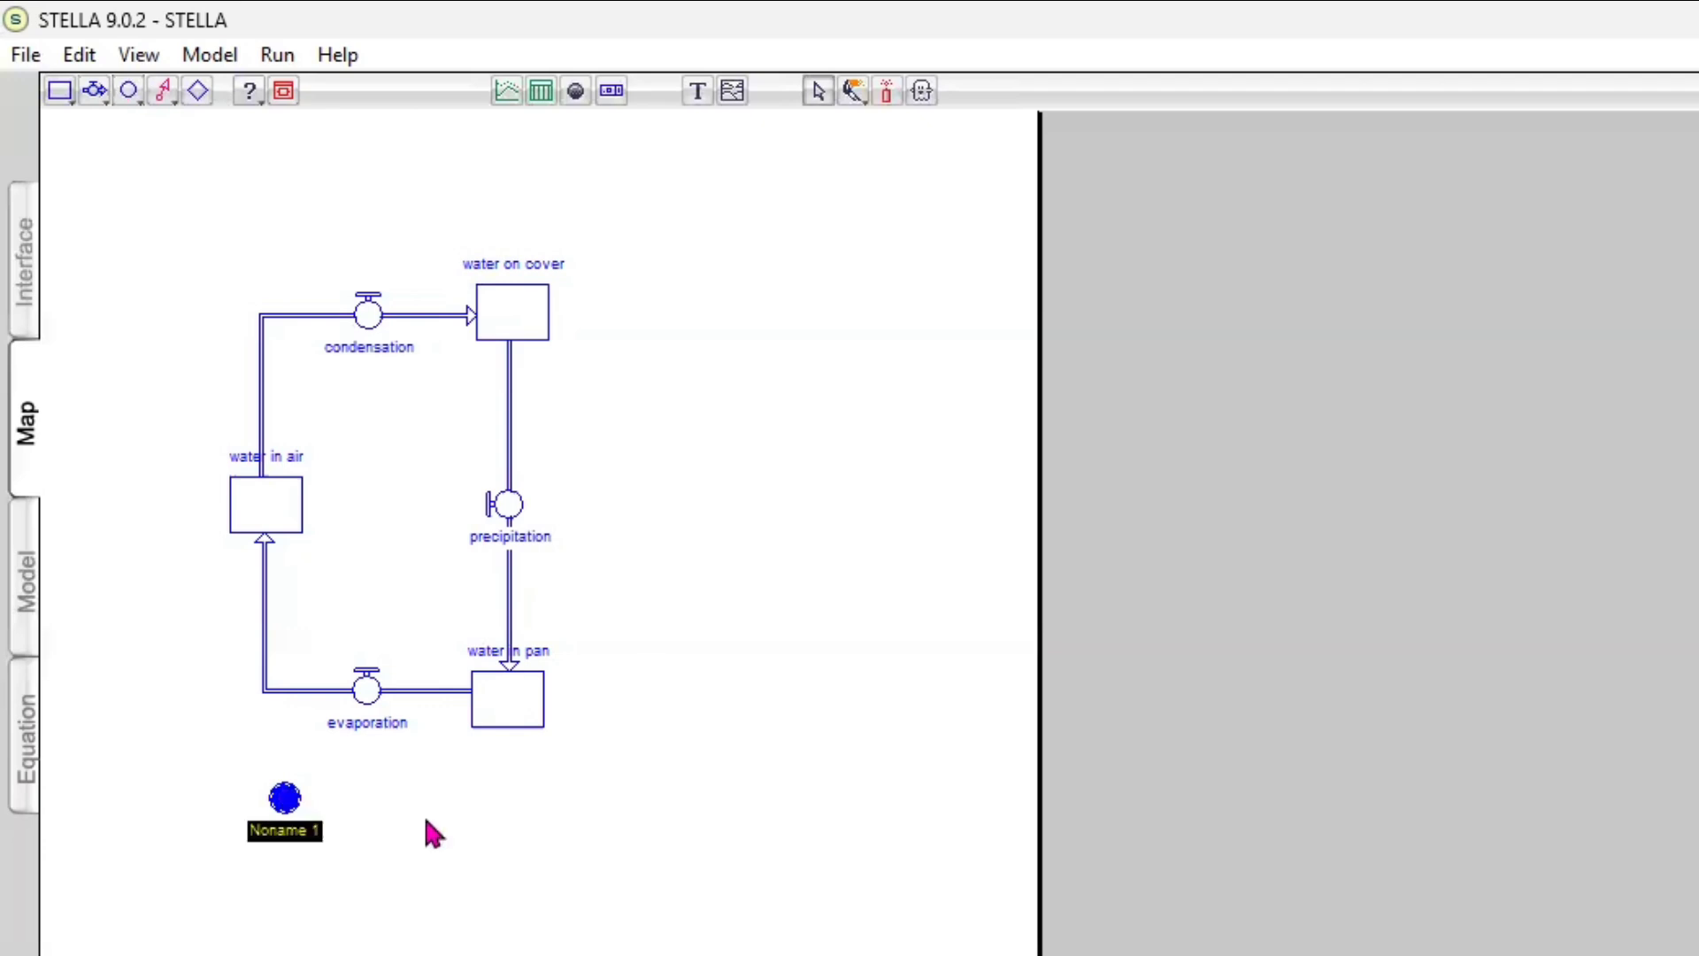
type("w")
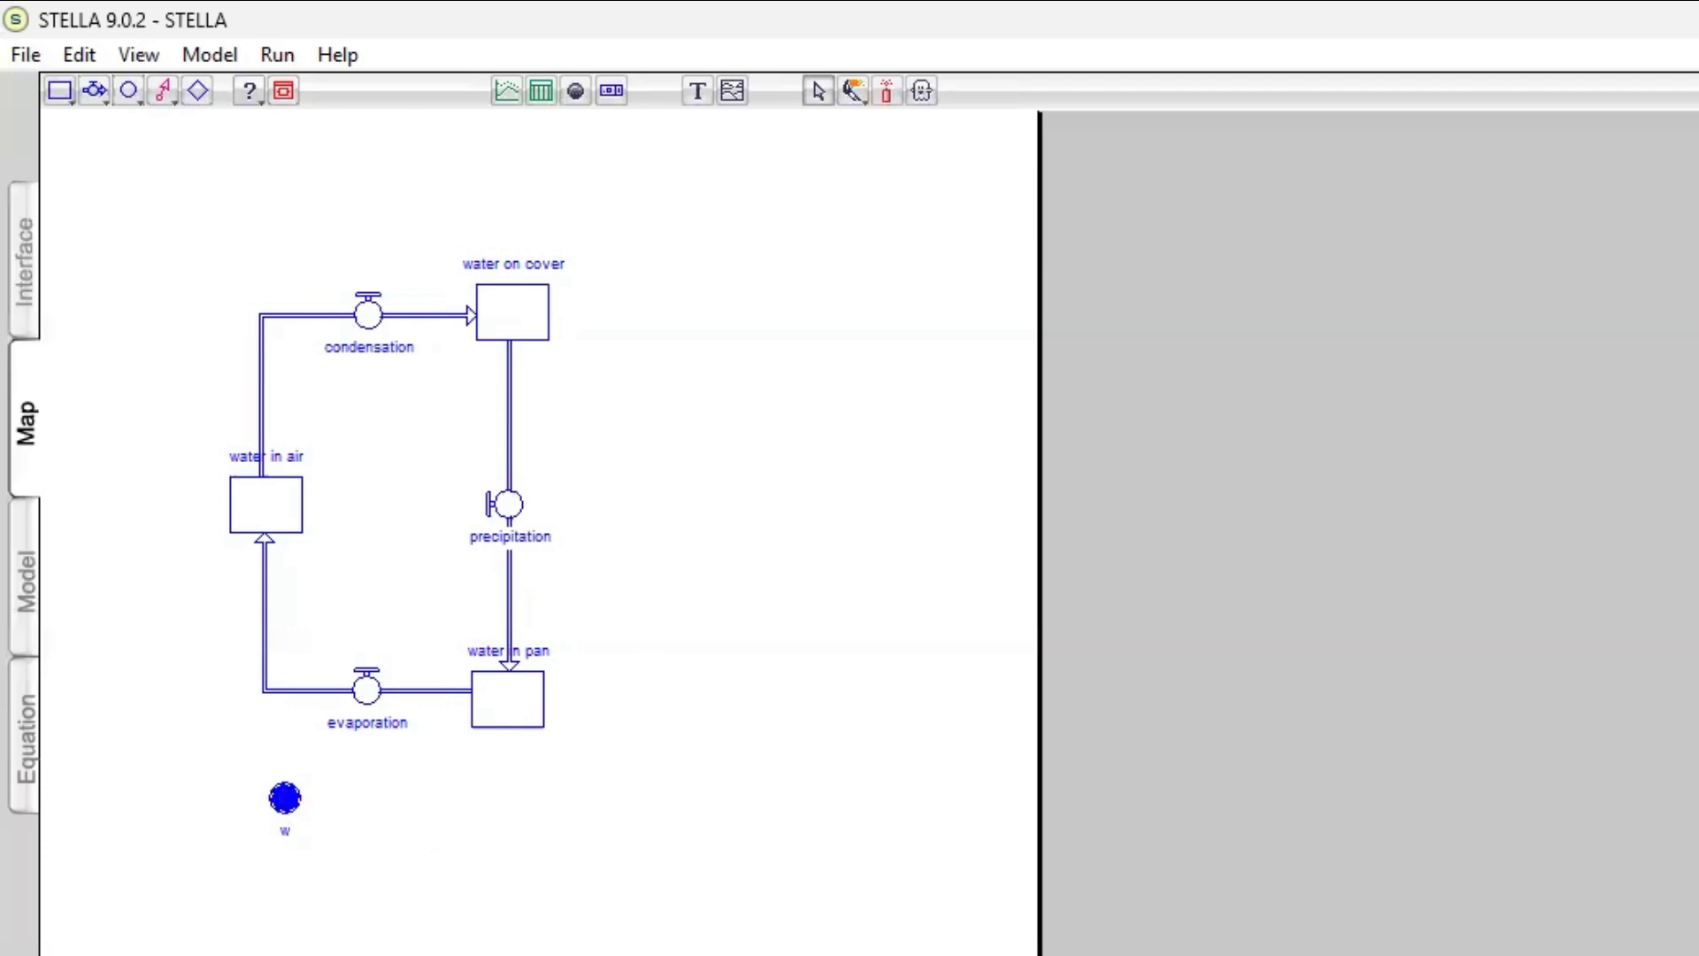
type("ater temperature")
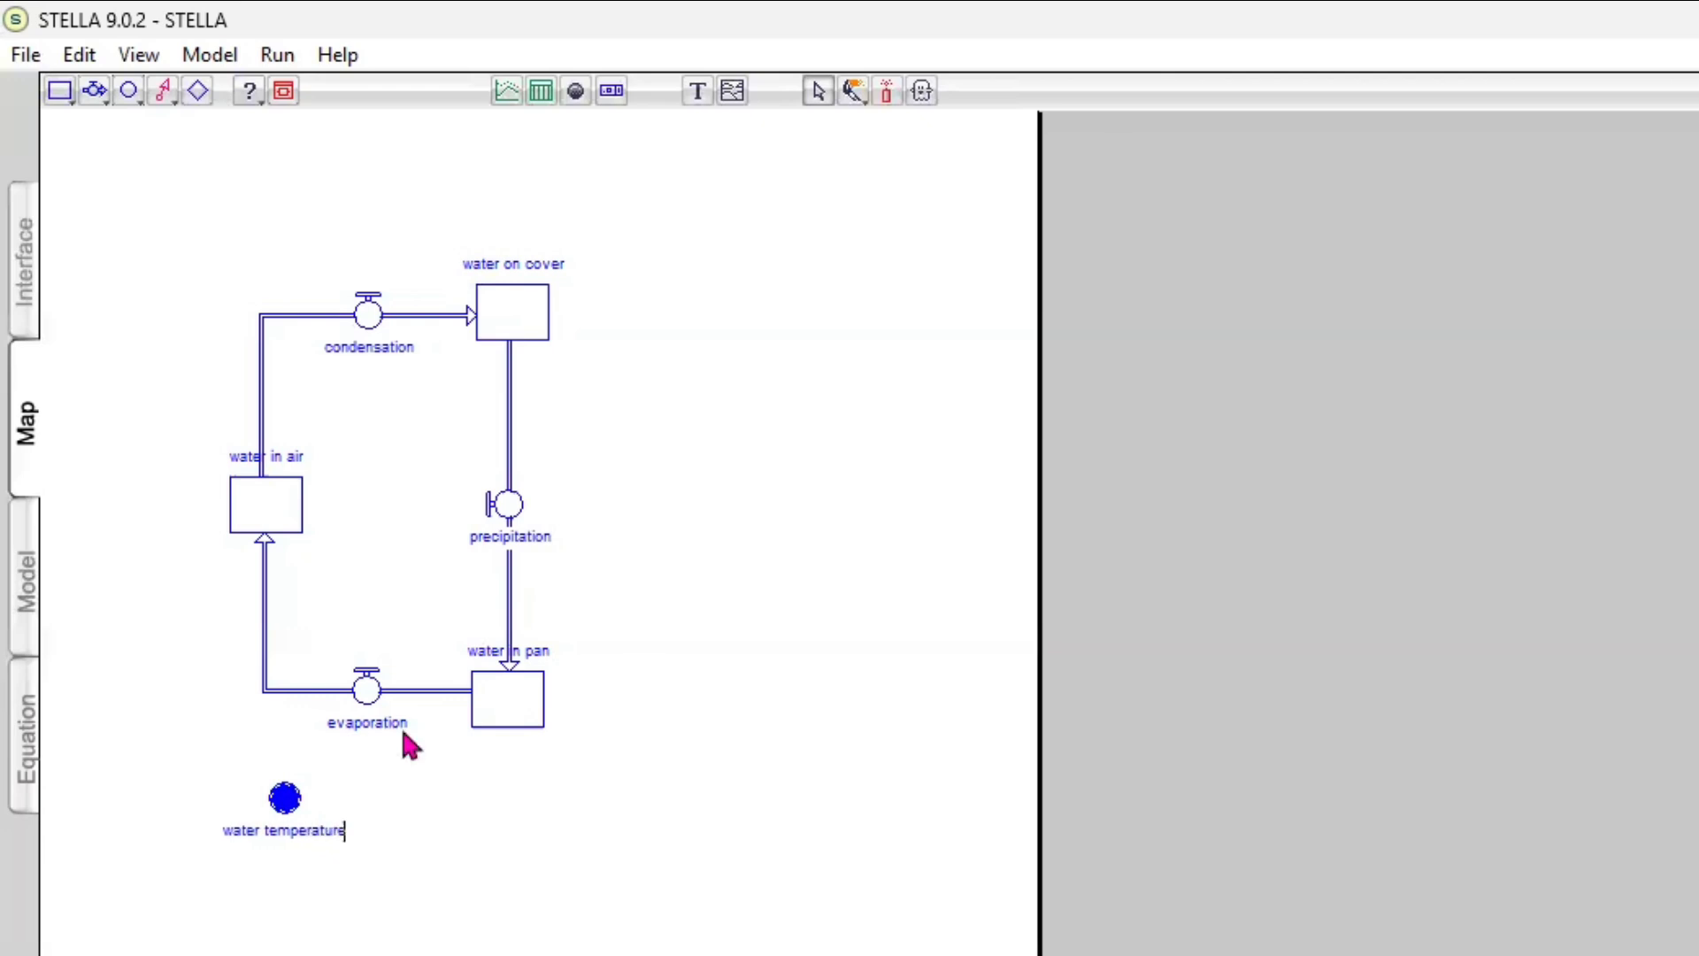
left_click(163, 90)
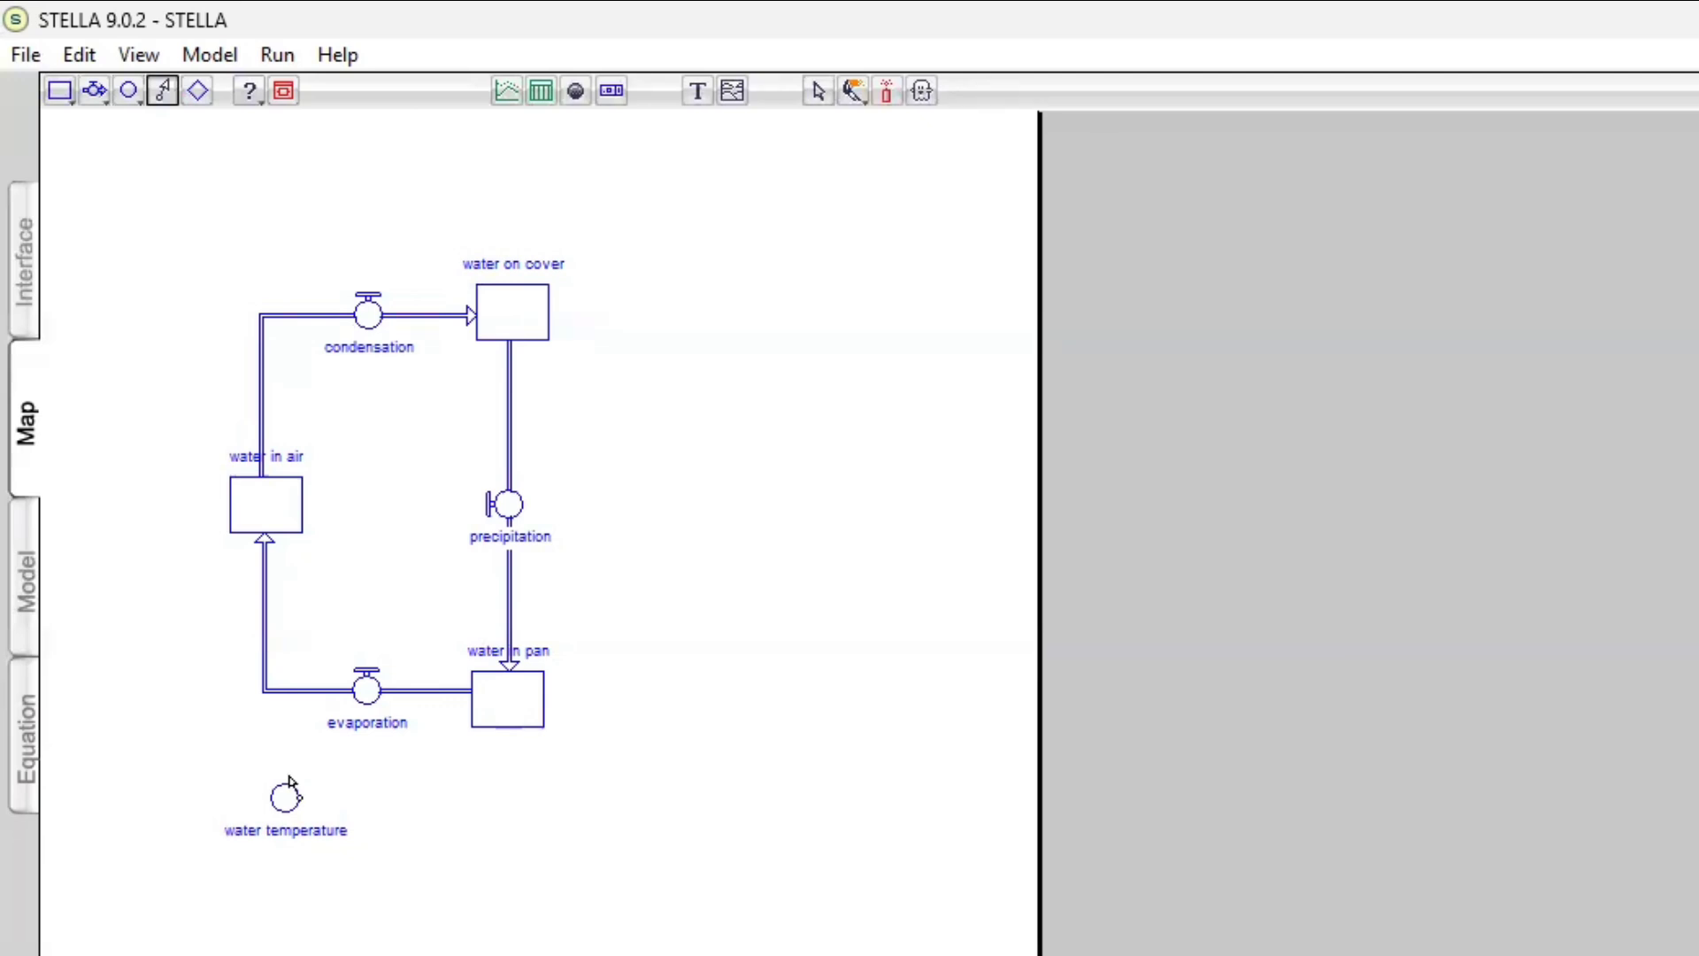
left_click_drag(285, 800, 367, 702)
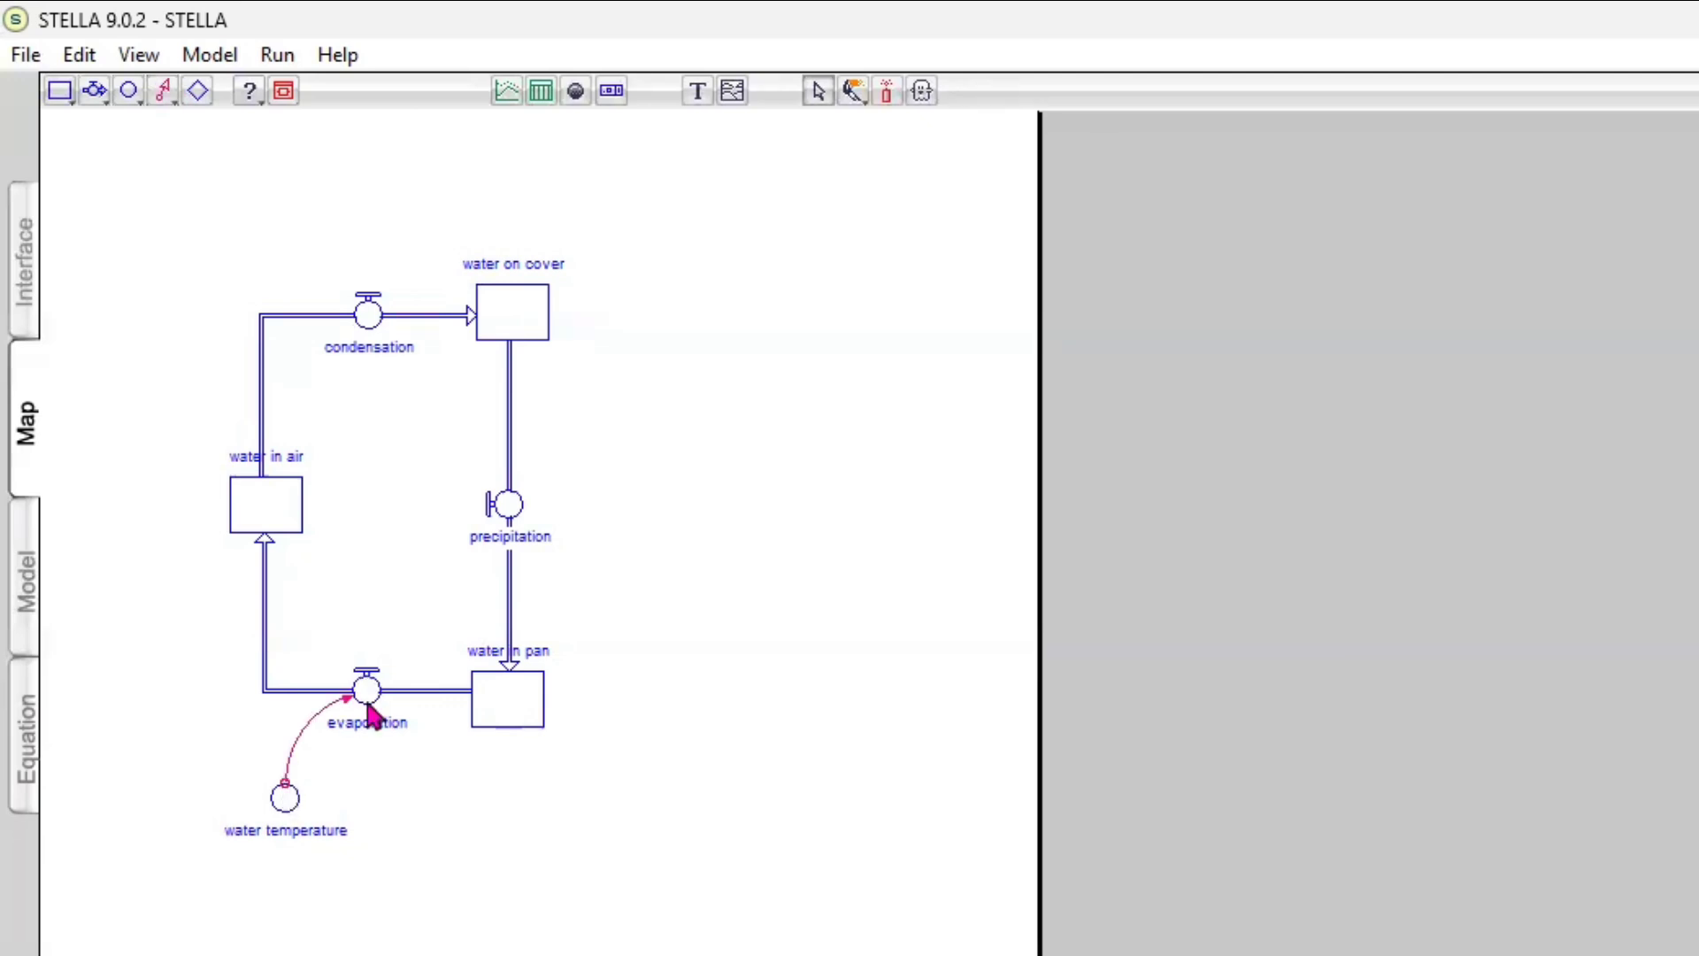
Add a converter named "amount of evap per degree C" below the water in pan stock and connect it to evaporation
left_click(127, 93)
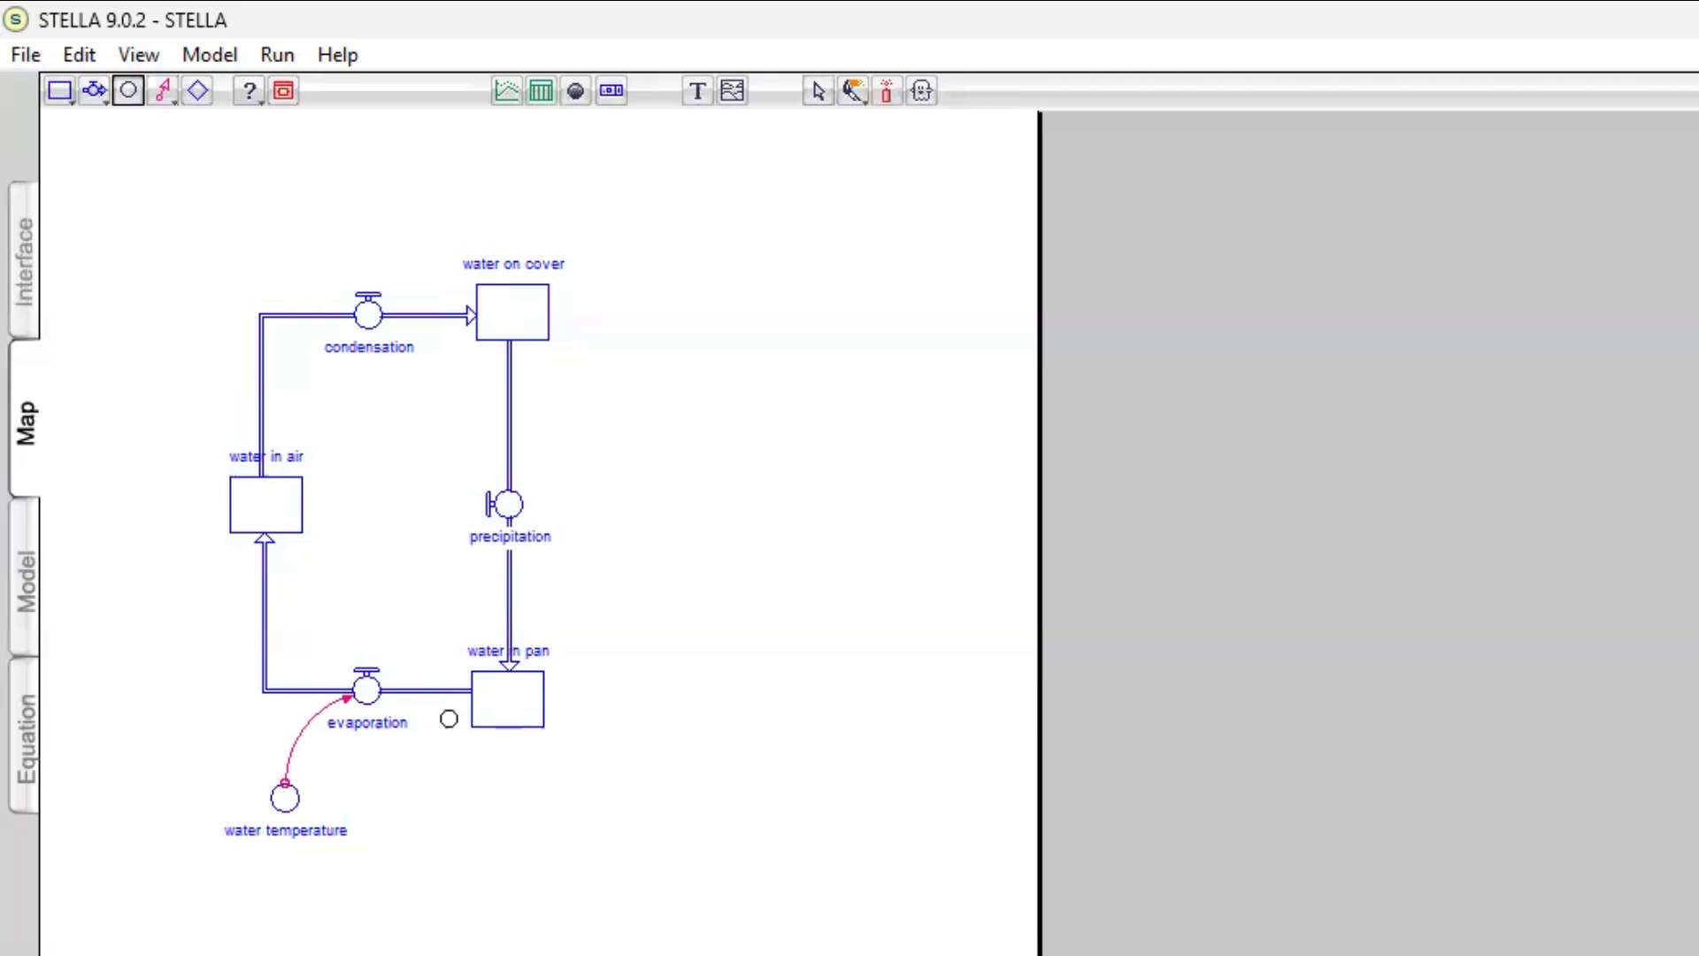
left_click(471, 775)
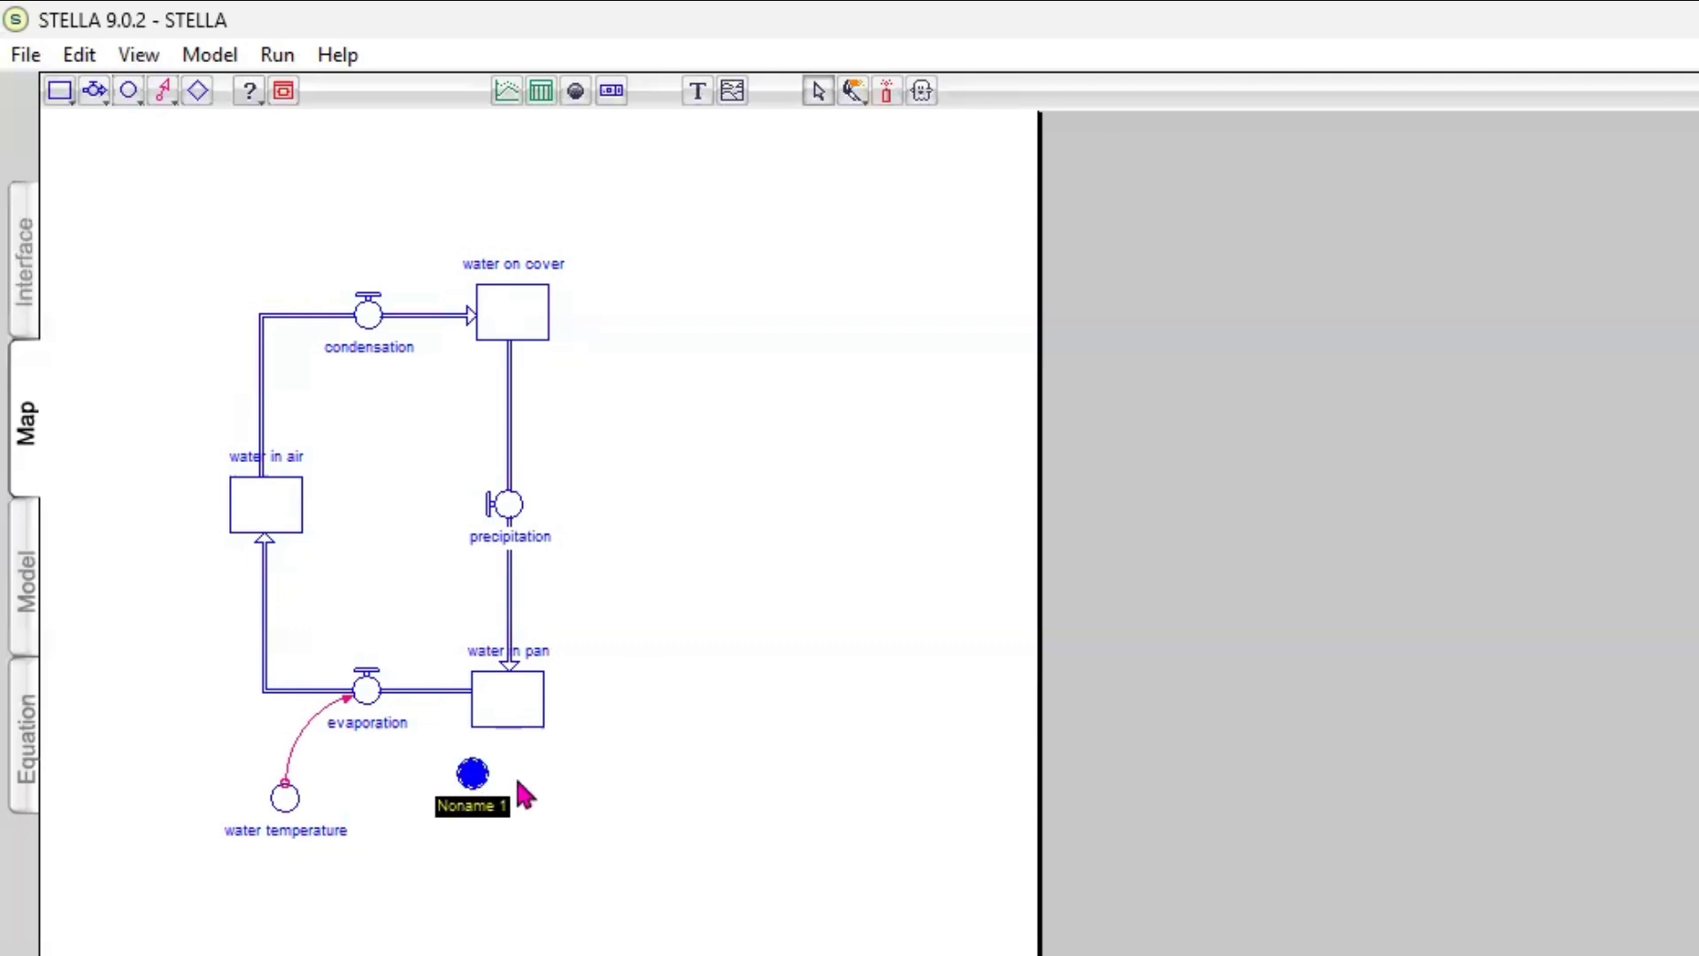
type("amount")
key("Return")
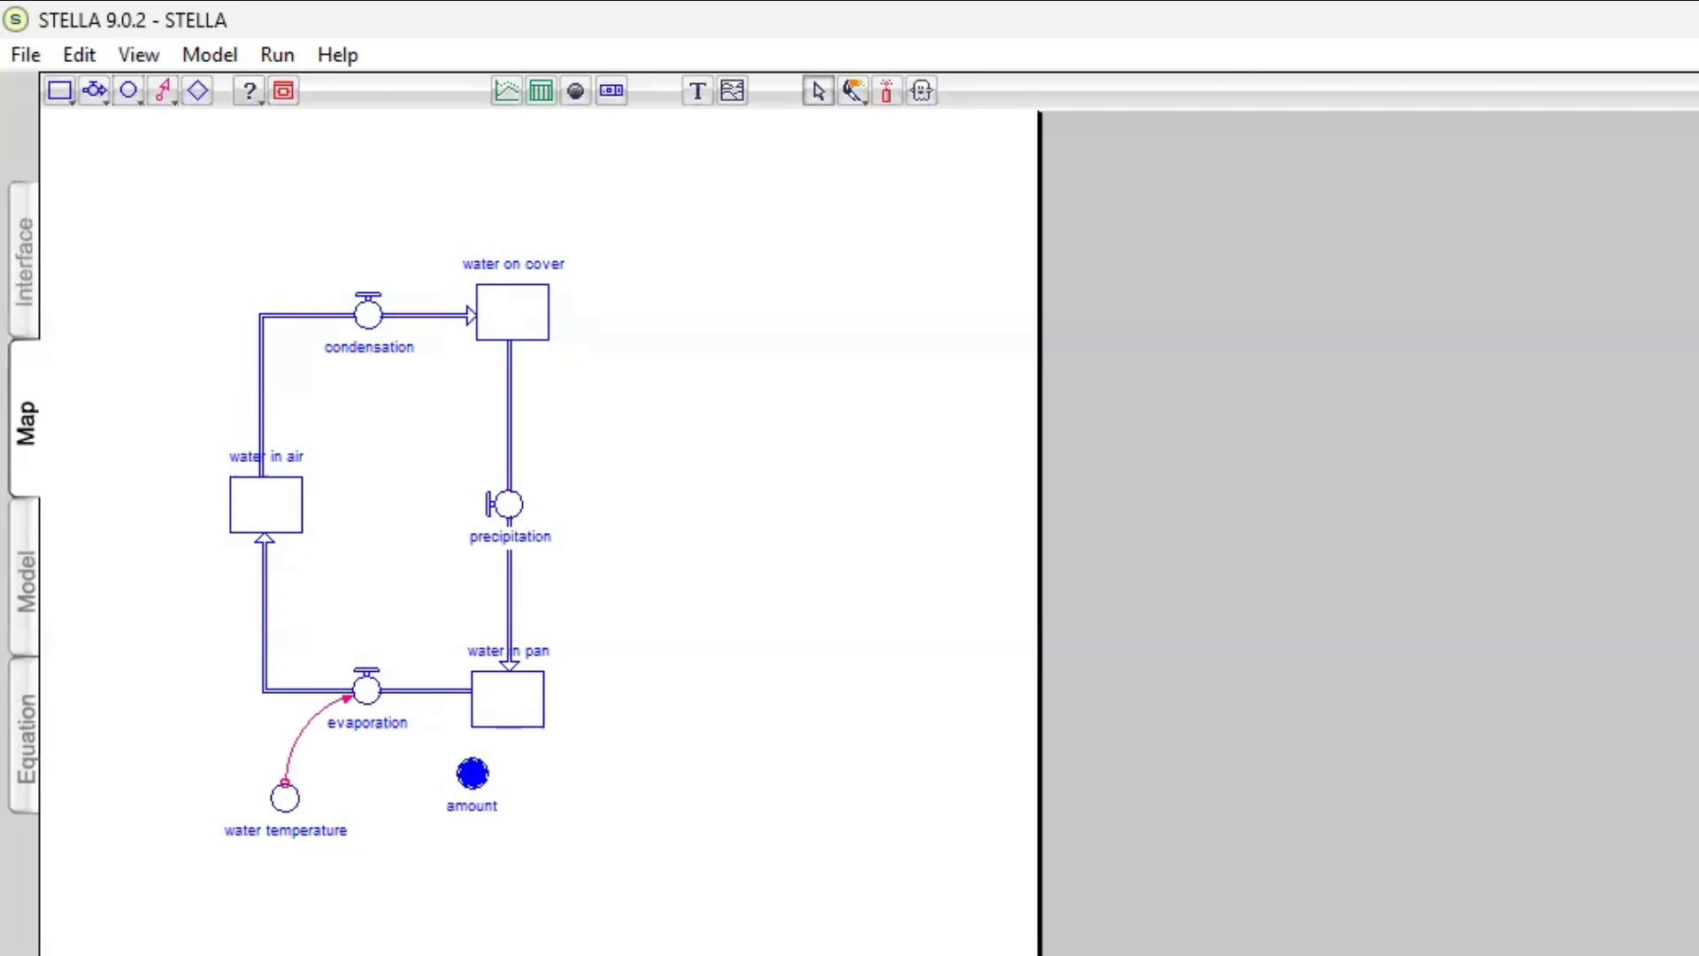
type("of evap per degr")
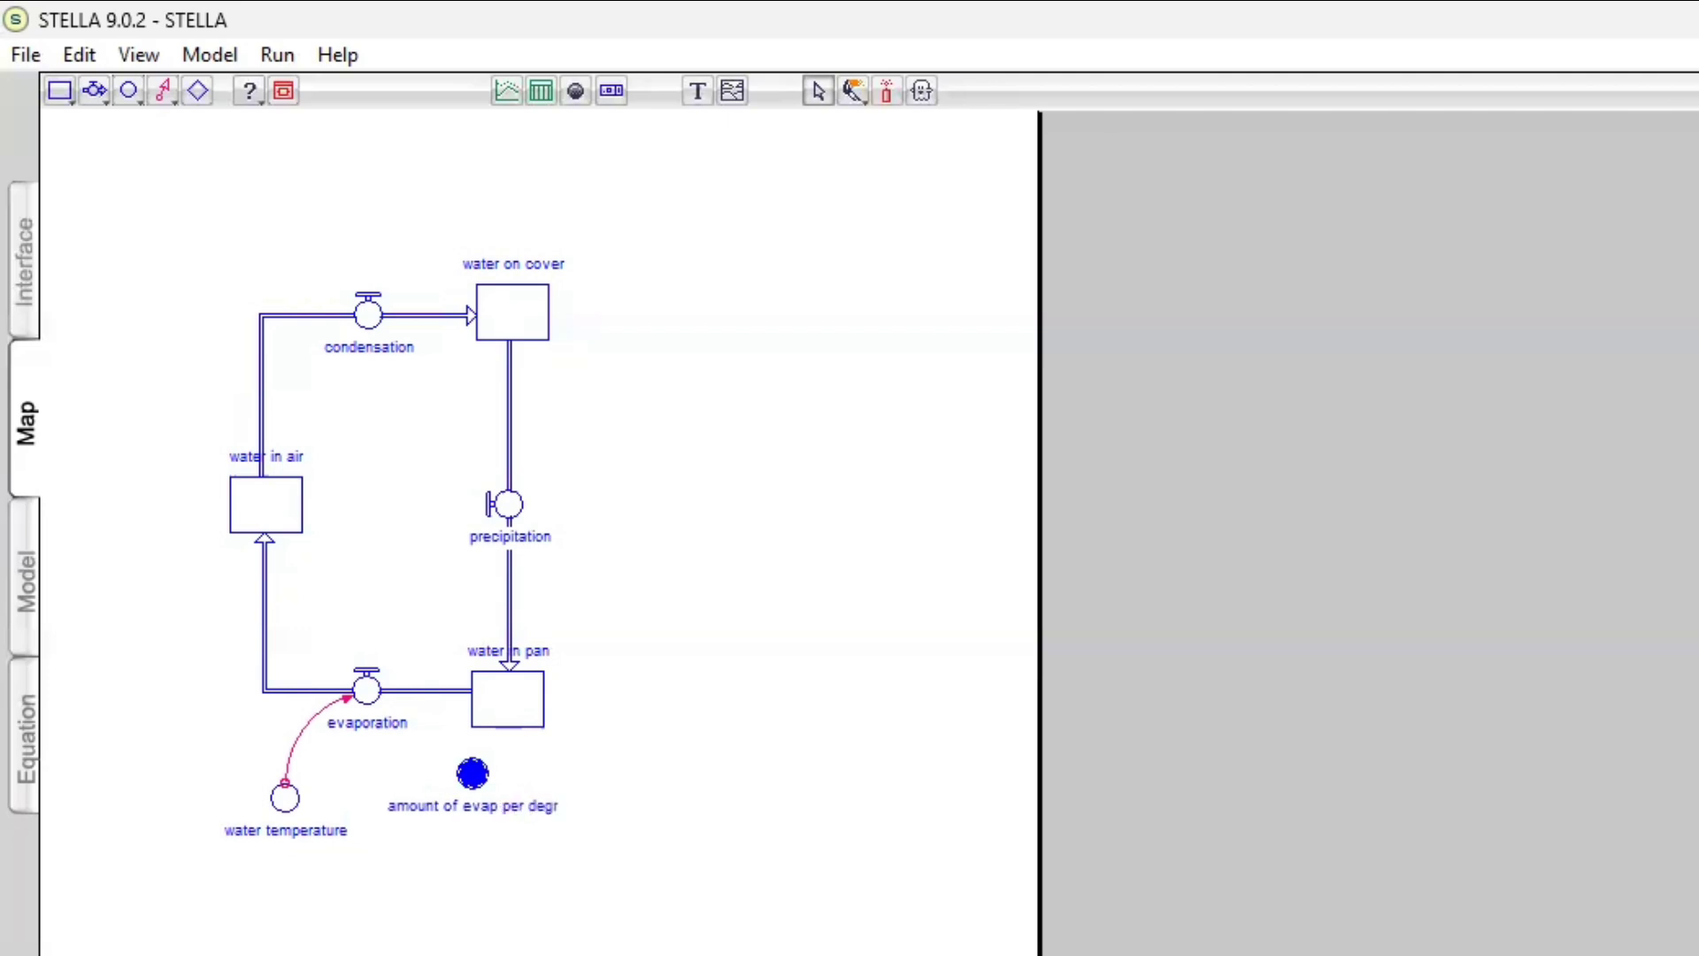
type("ee")
key("Caps_Lock")
type("C")
key("Caps_Lock")
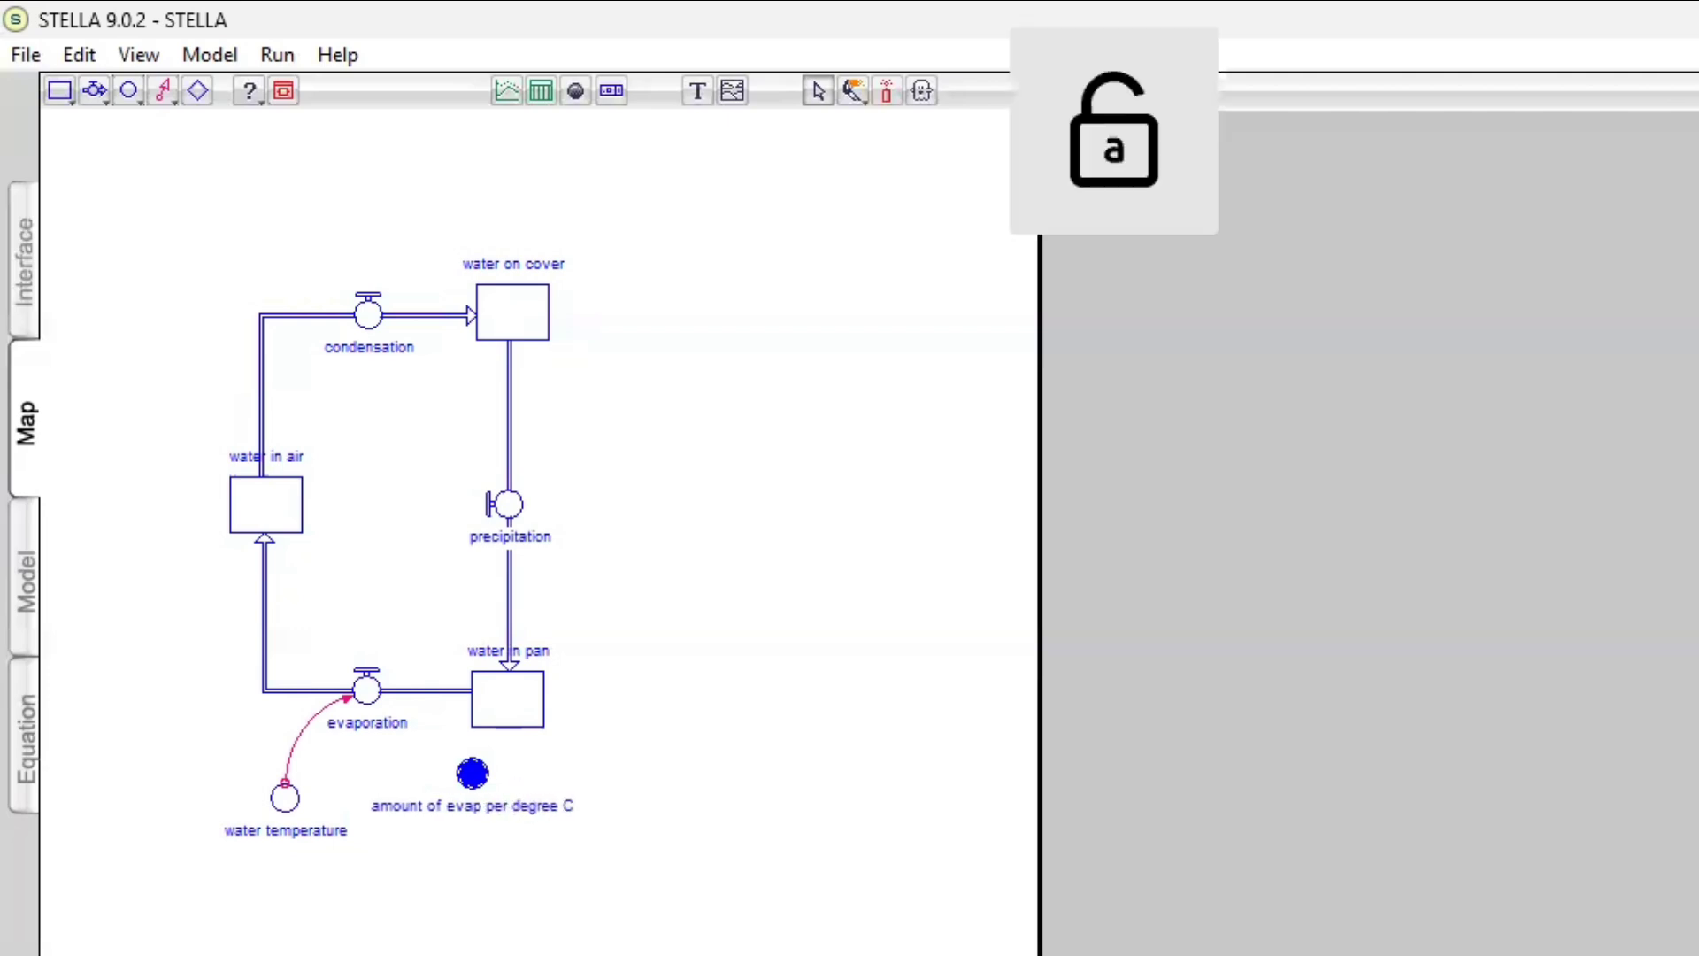
left_click(160, 91)
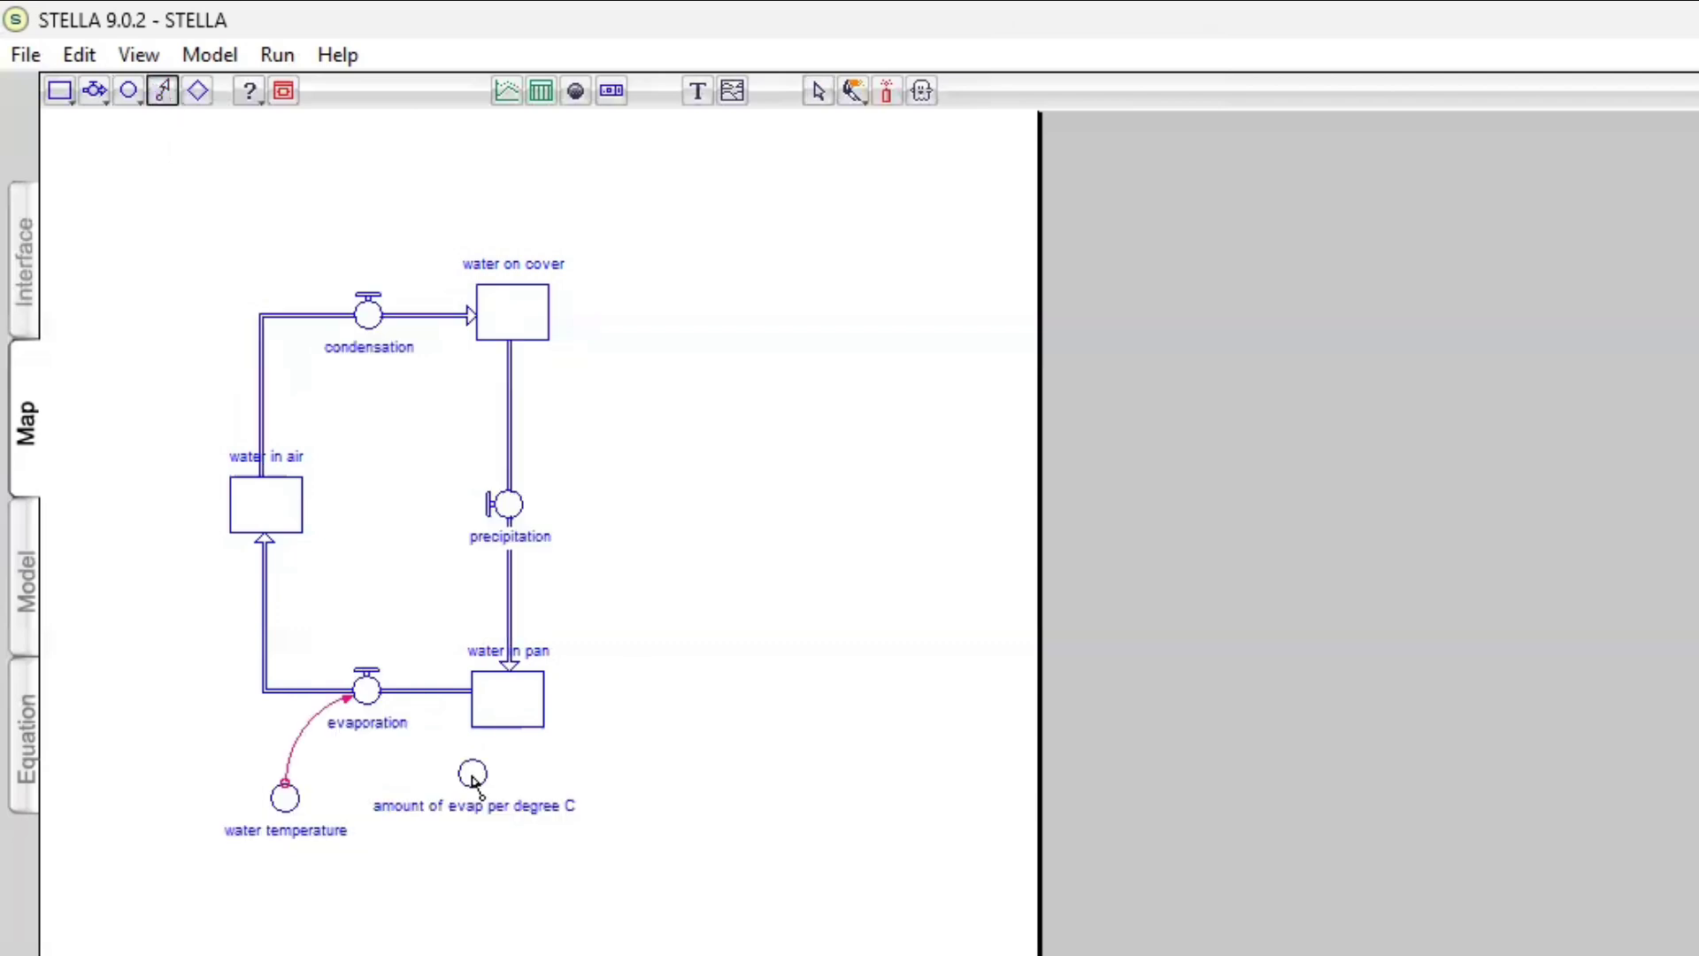
mouse_move(472, 777)
left_mouse_down()
mouse_move(383, 672)
mouse_move(356, 728)
mouse_move(383, 693)
left_mouse_up()
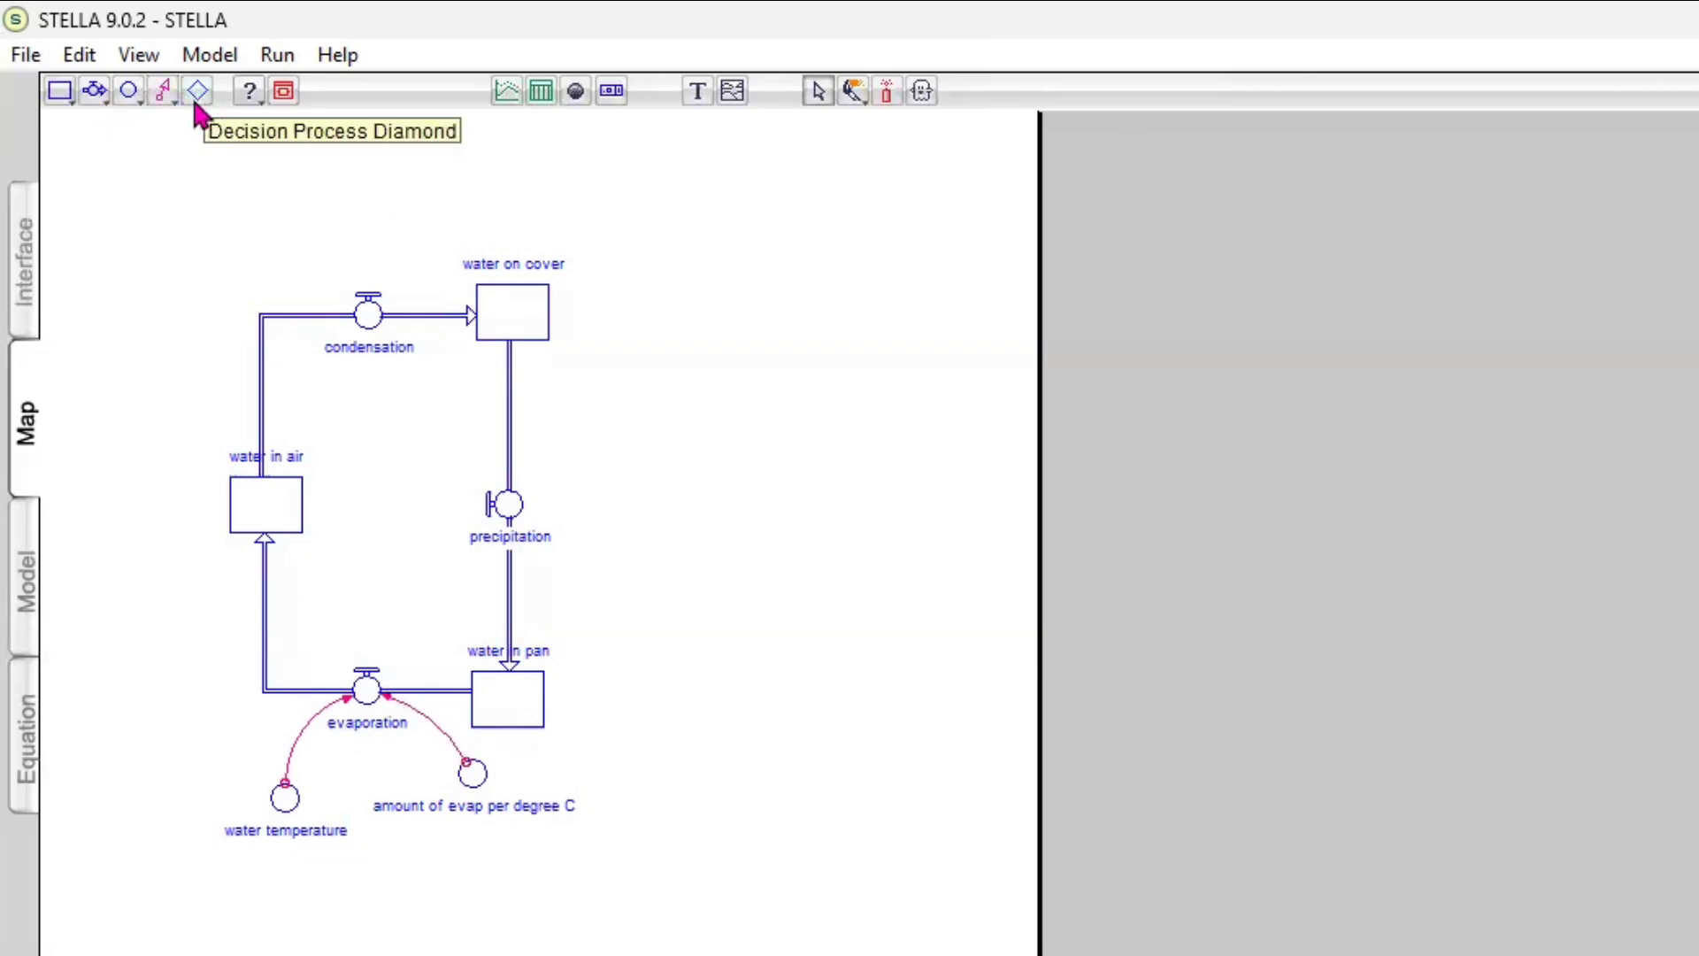
Add a converter named "total water" in the middle of the water cycle loop
left_click(133, 92)
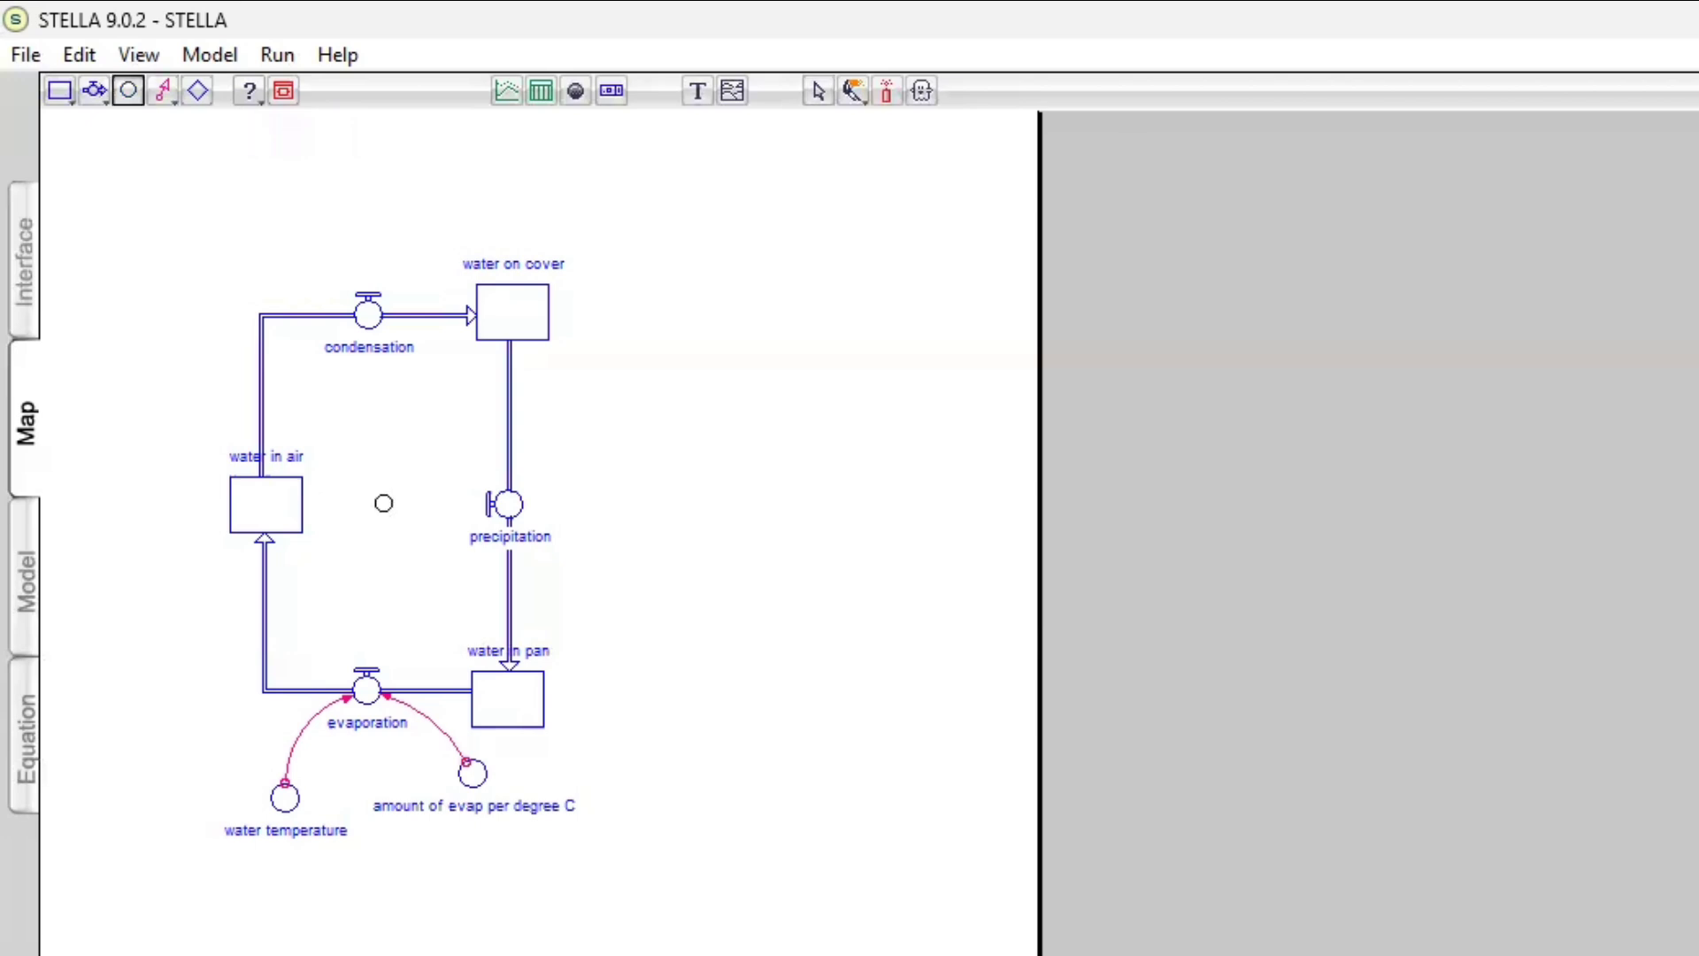
left_click(386, 505)
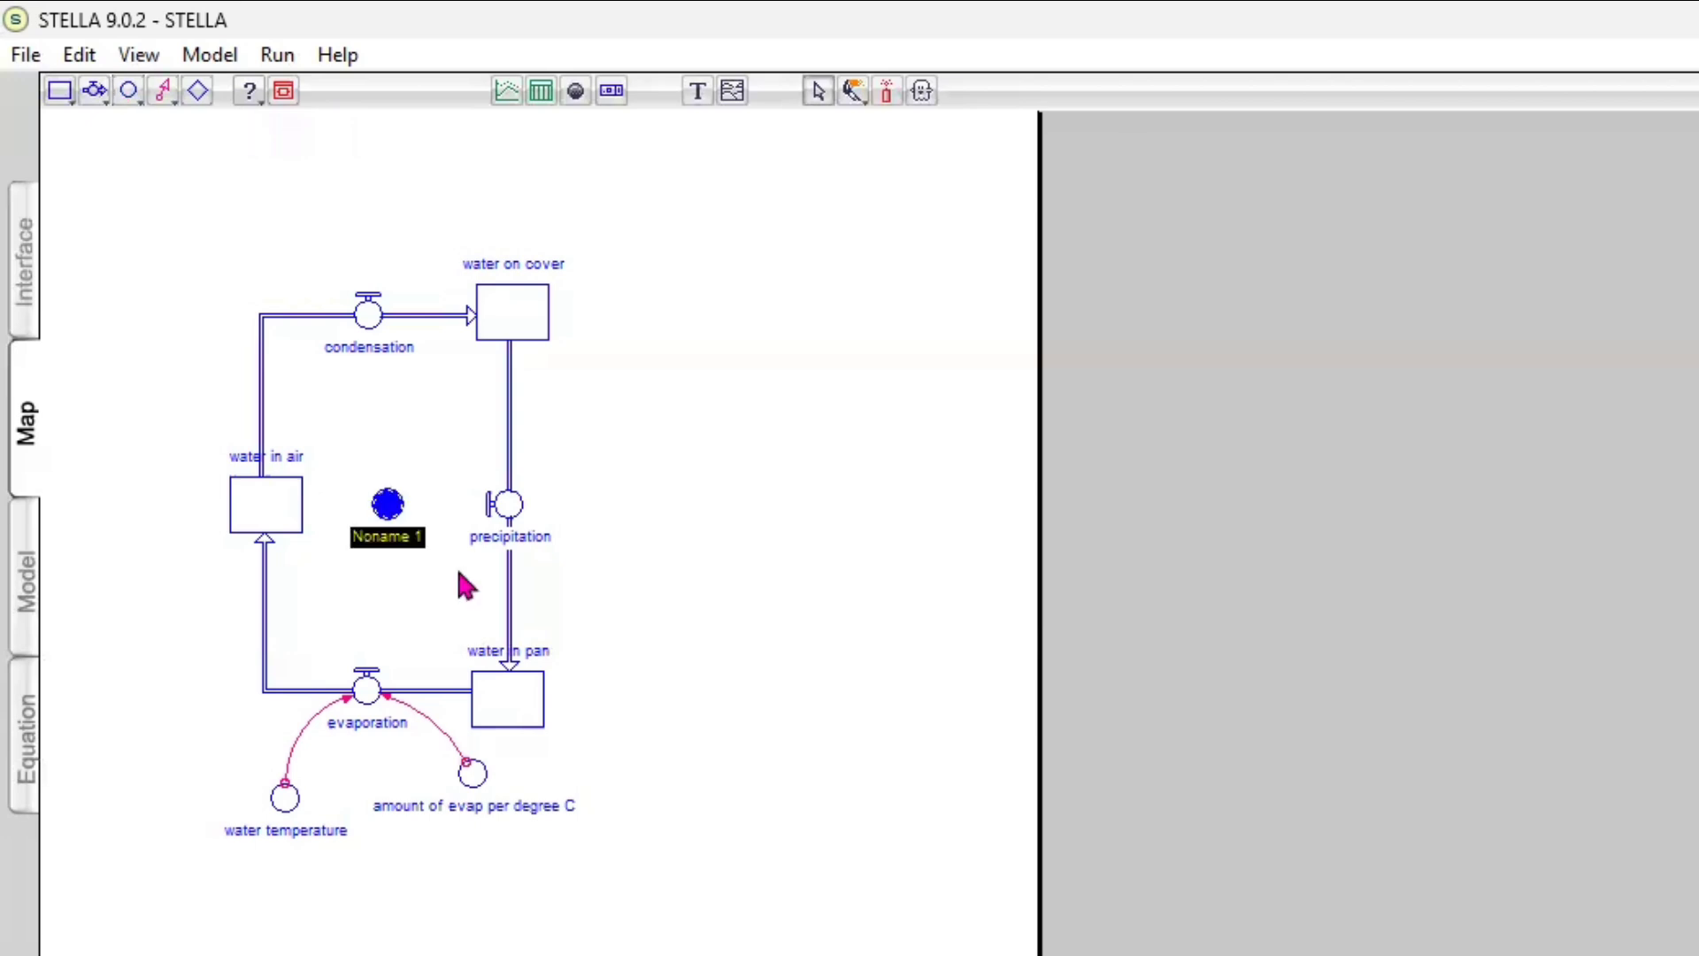
type("tota")
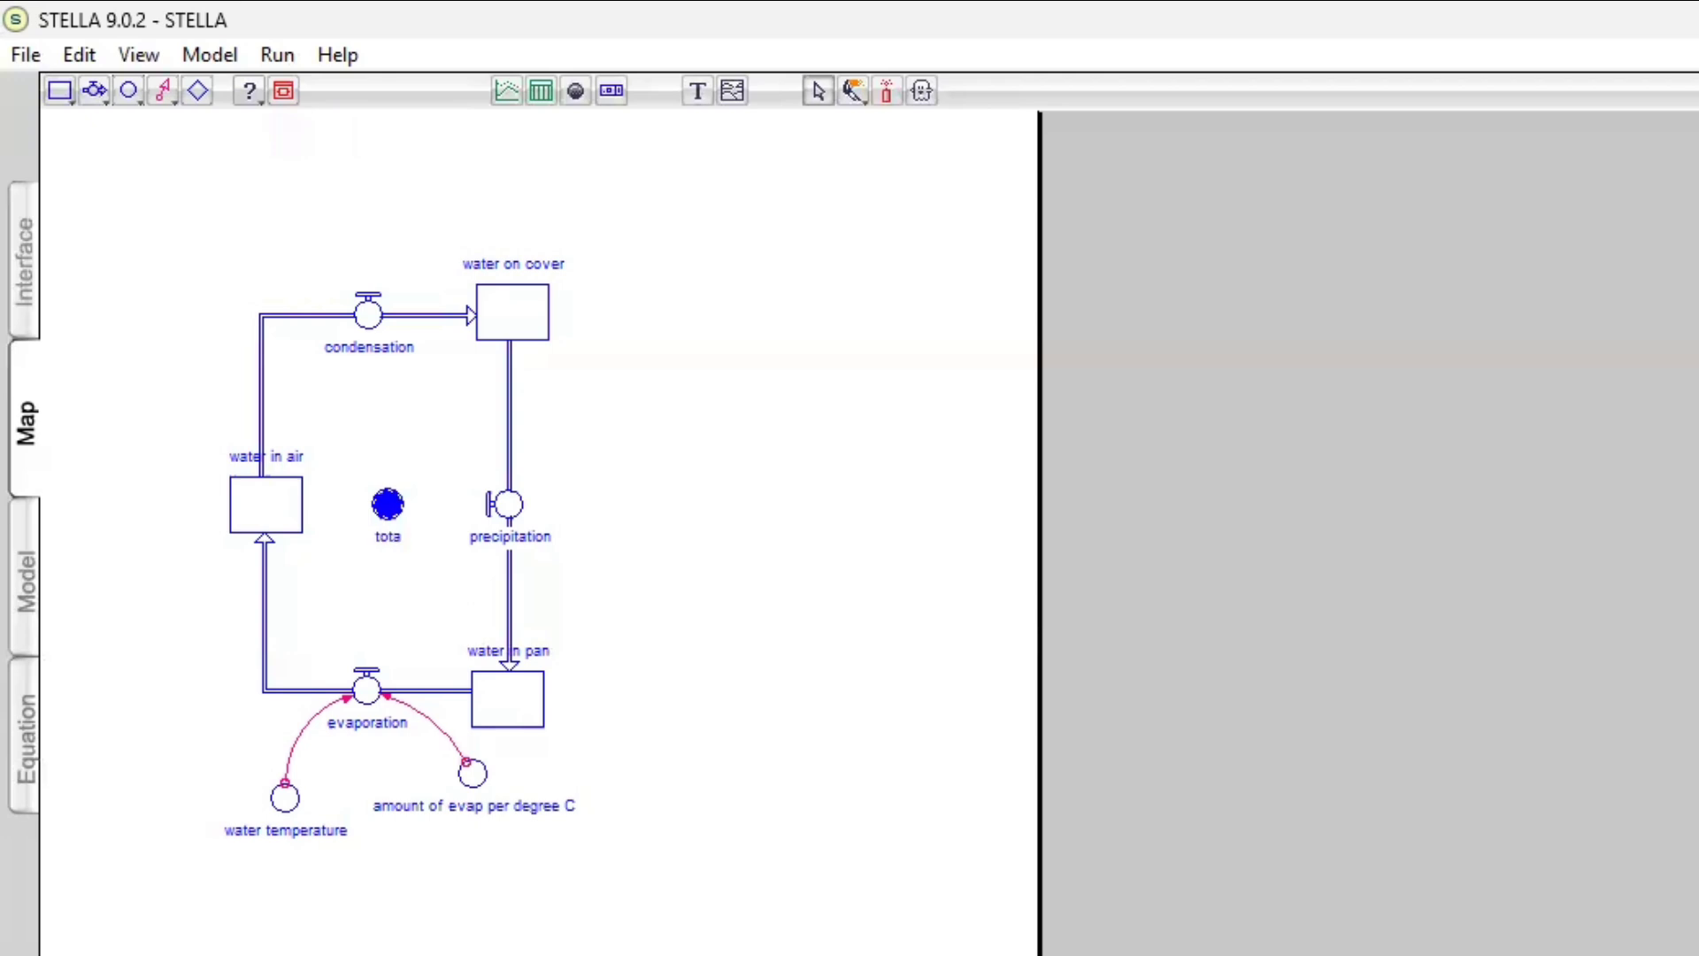
type("l water")
Connect the water in pan, water on cover and water in air stocks to the total water converter
left_click(165, 92)
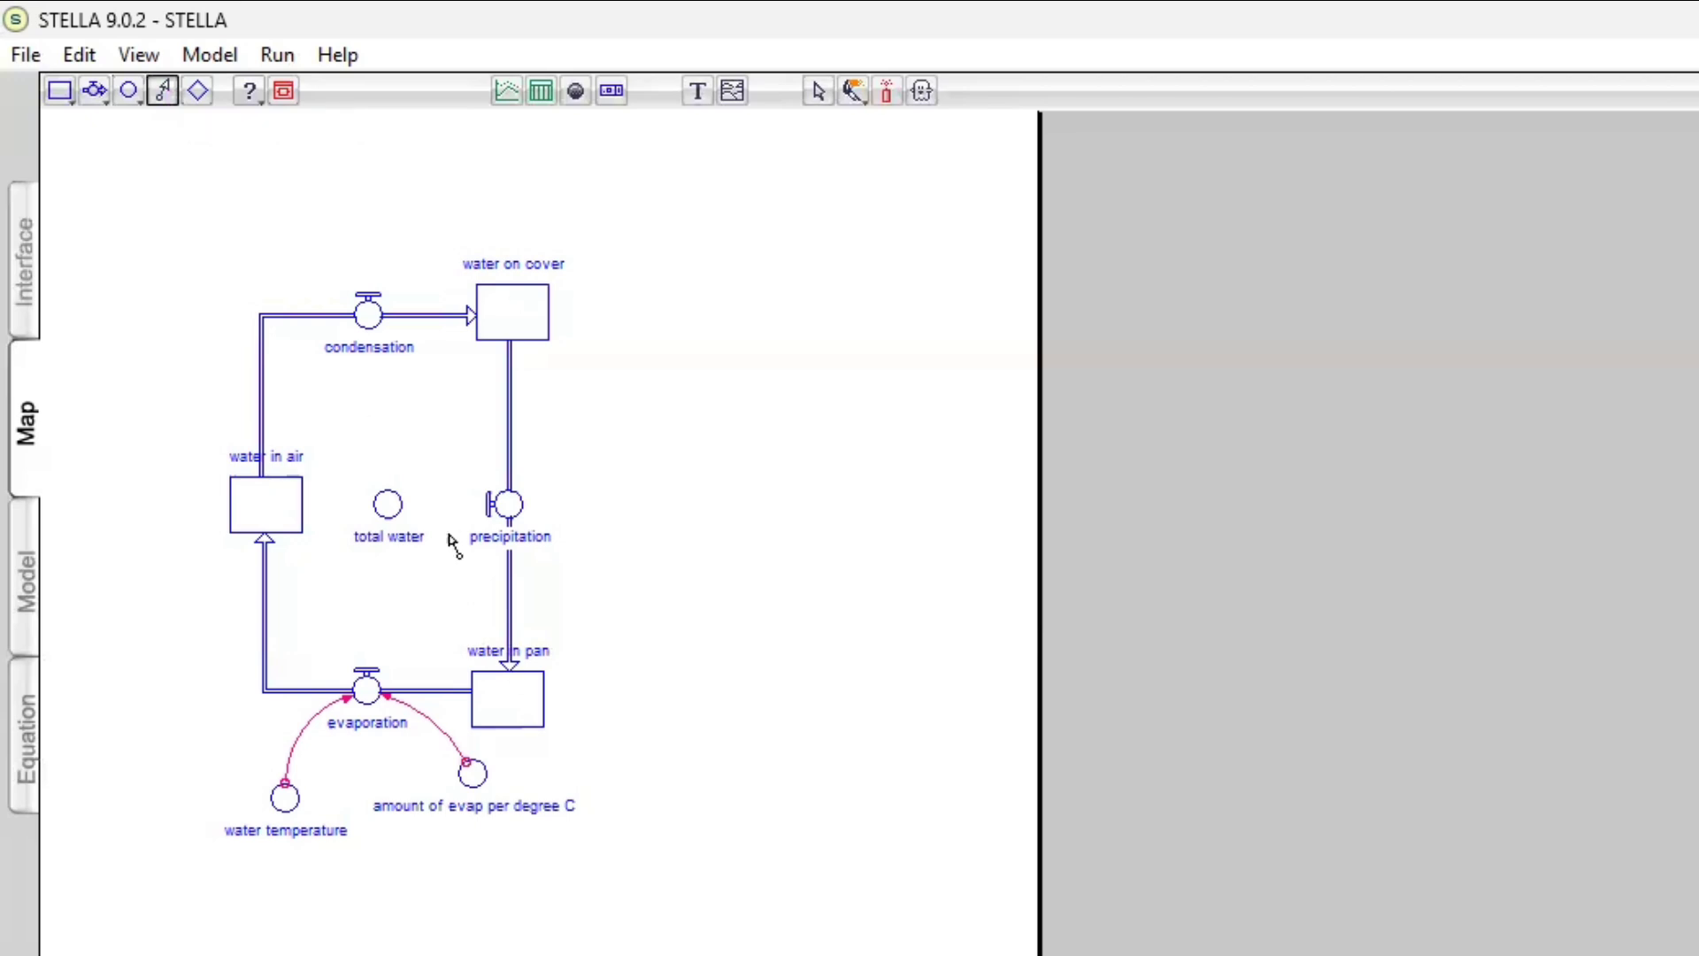
left_click_drag(507, 708, 404, 510)
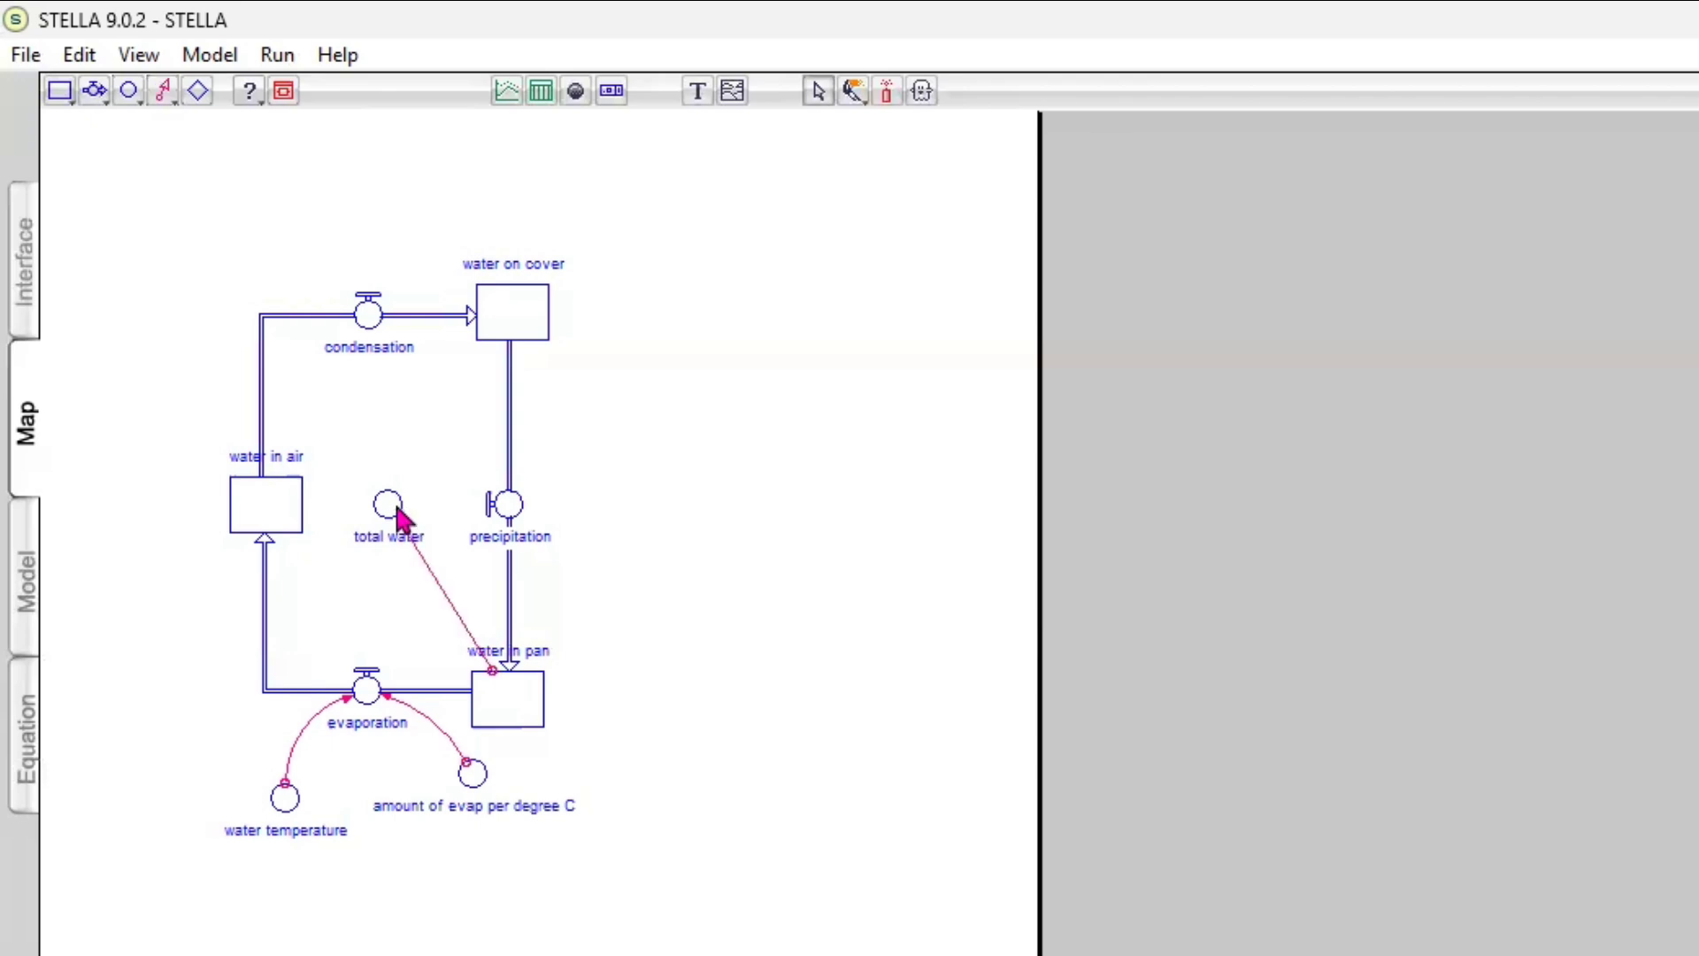
left_click(164, 92)
left_click_drag(506, 317, 386, 507)
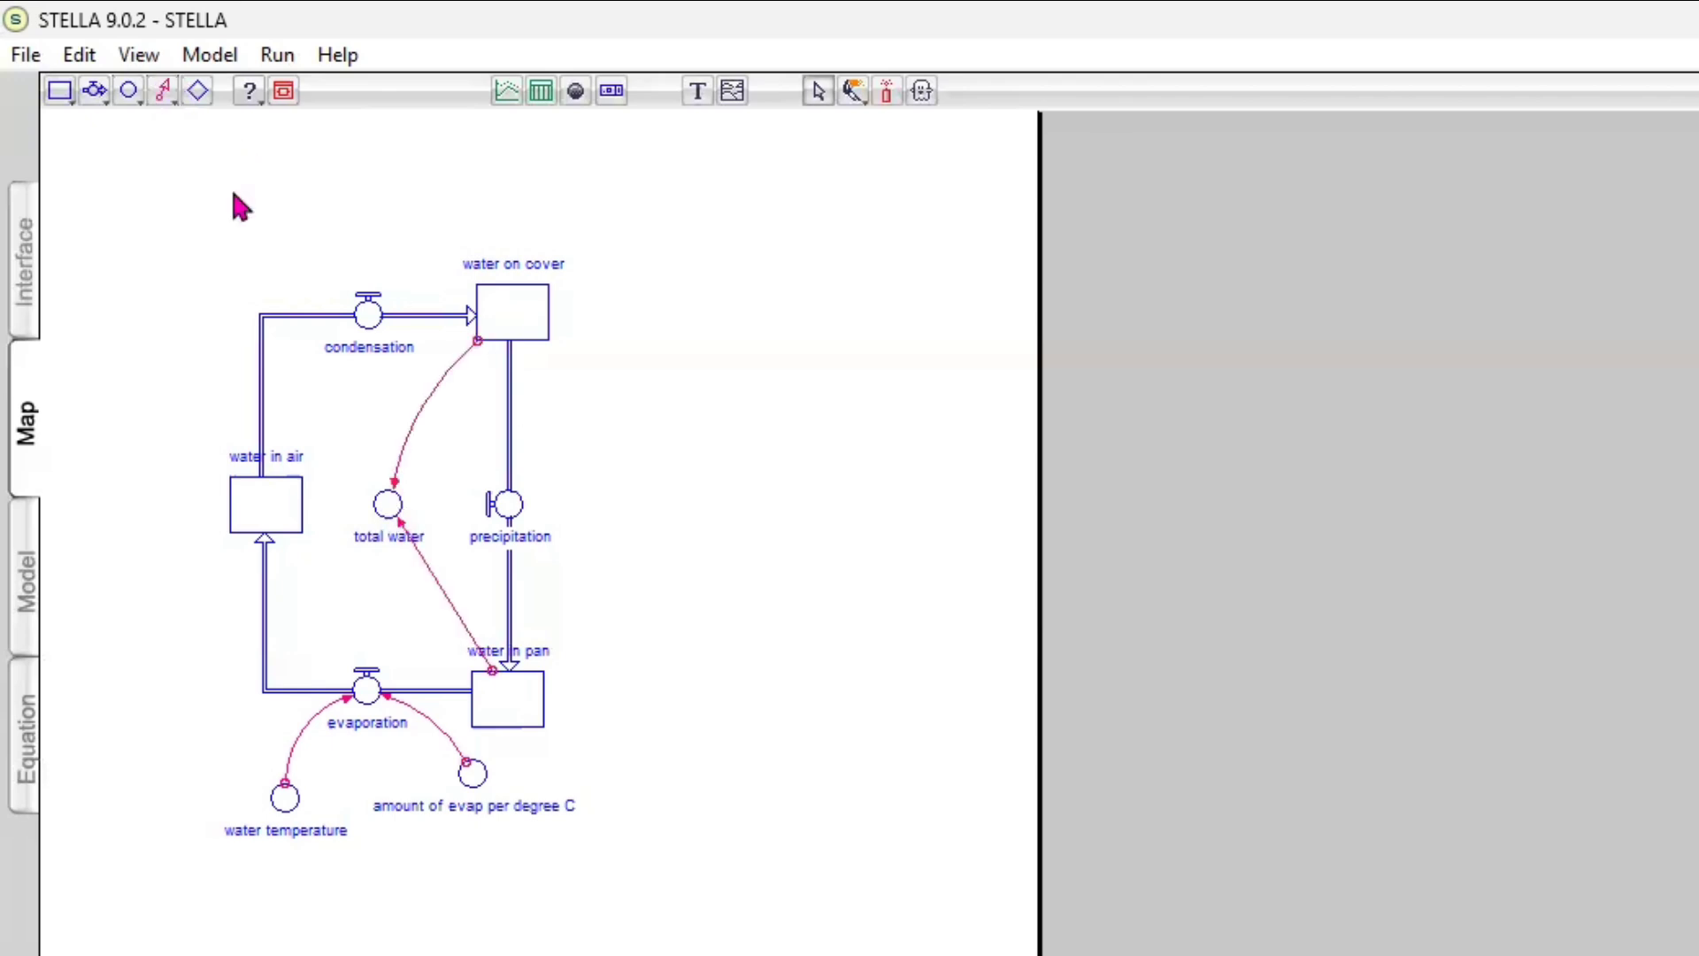
left_click(167, 92)
left_click_drag(273, 512, 394, 513)
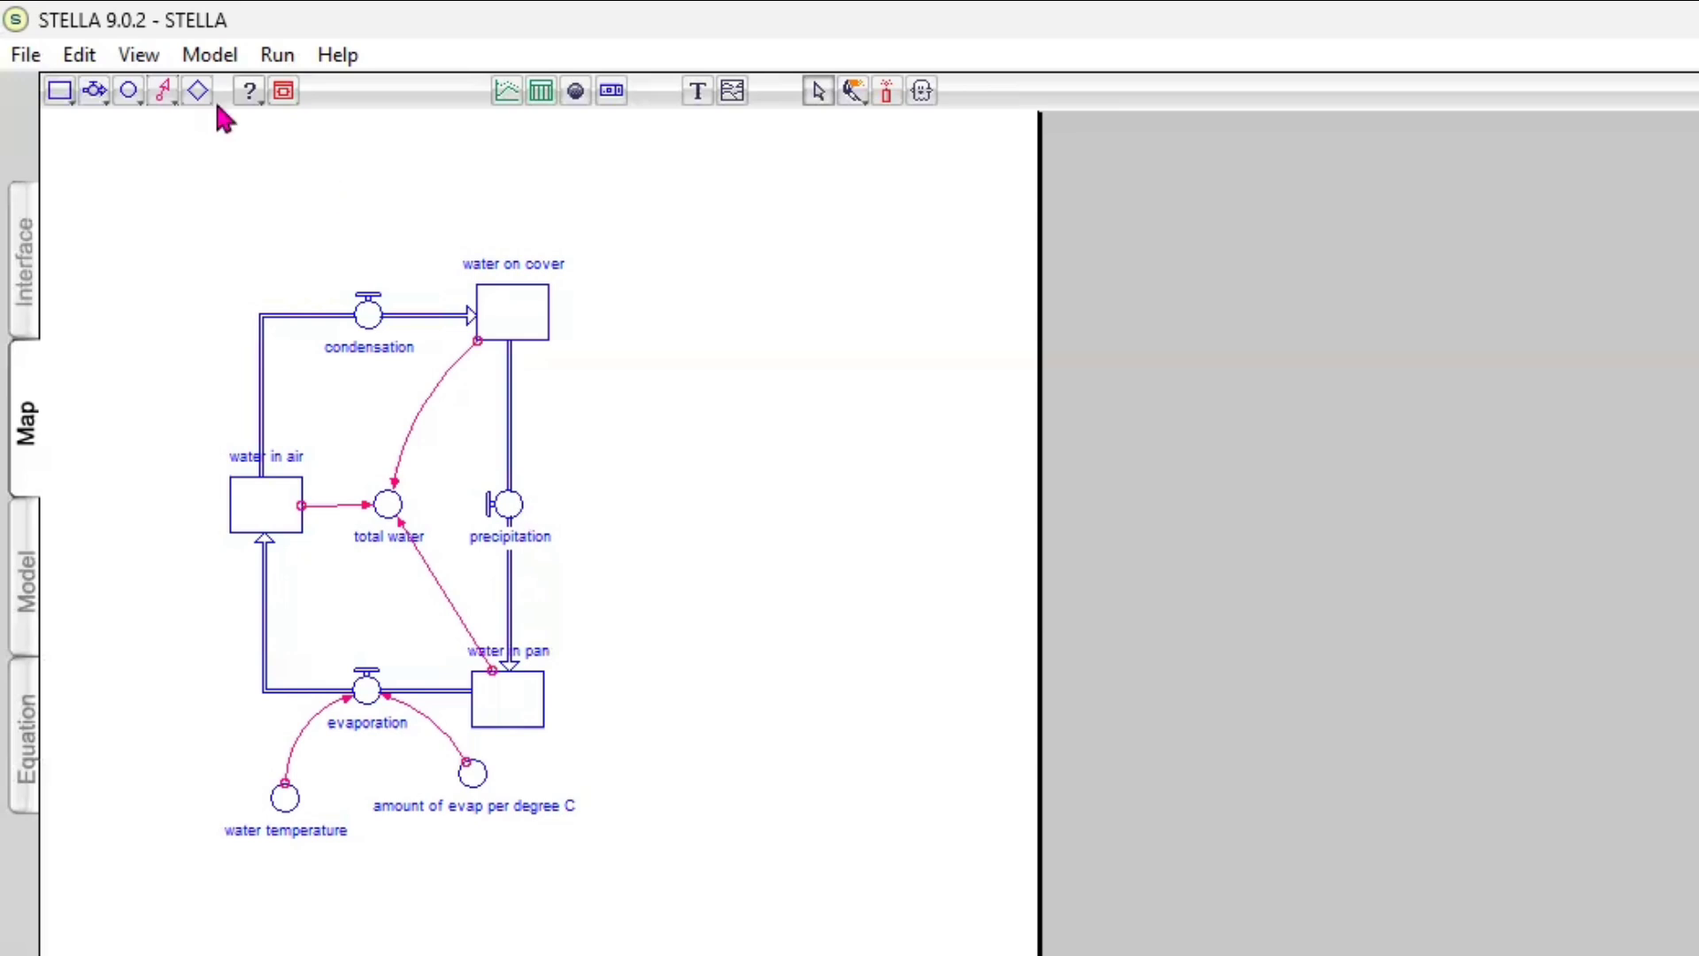
Add connectors from water in air to the condensation flow and from water on cover to the precipitation flow
left_click(157, 99)
left_click_drag(280, 489, 366, 326)
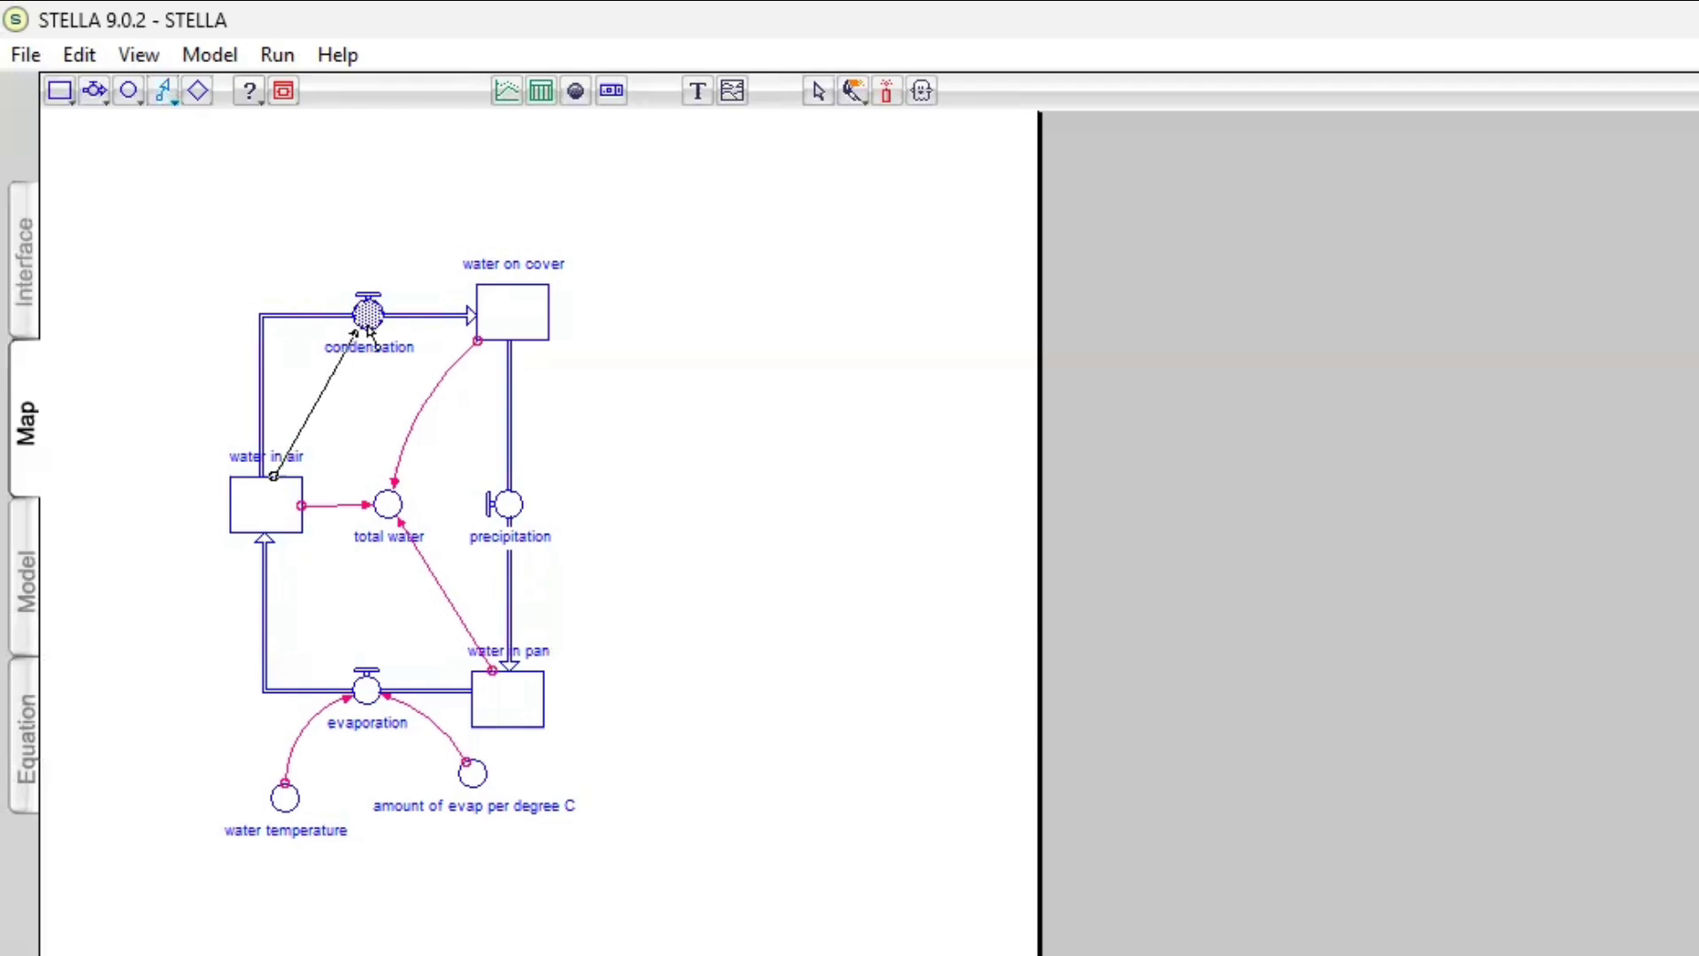
left_click(164, 91)
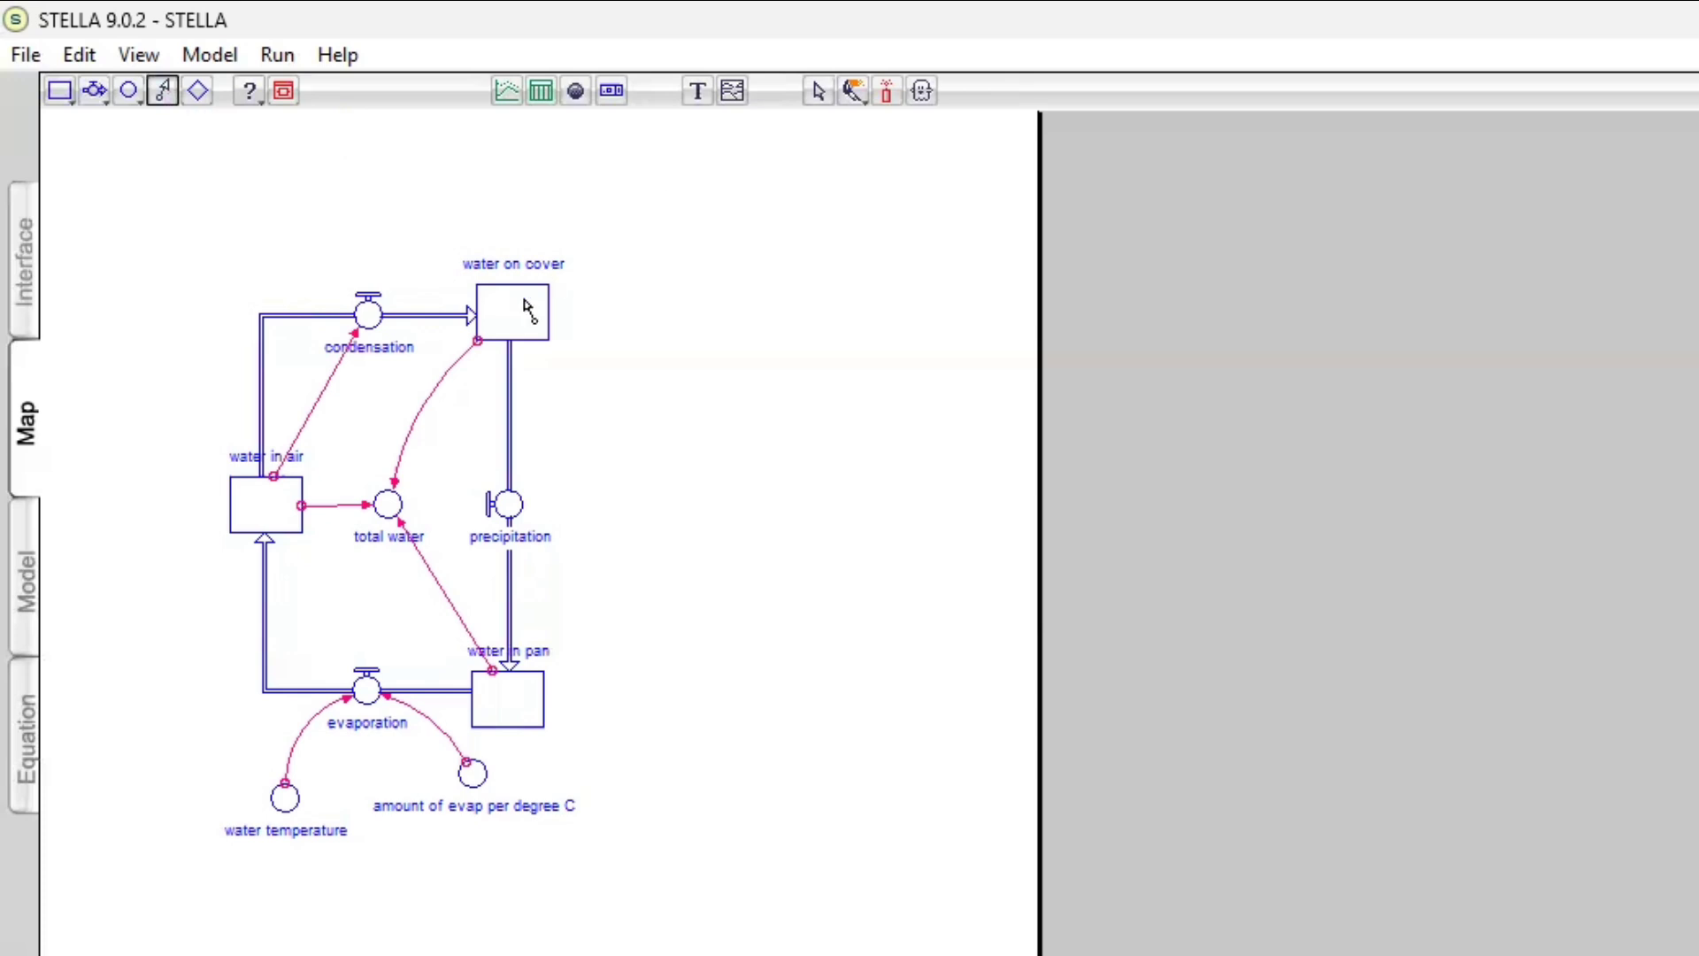
left_click_drag(529, 309, 521, 502)
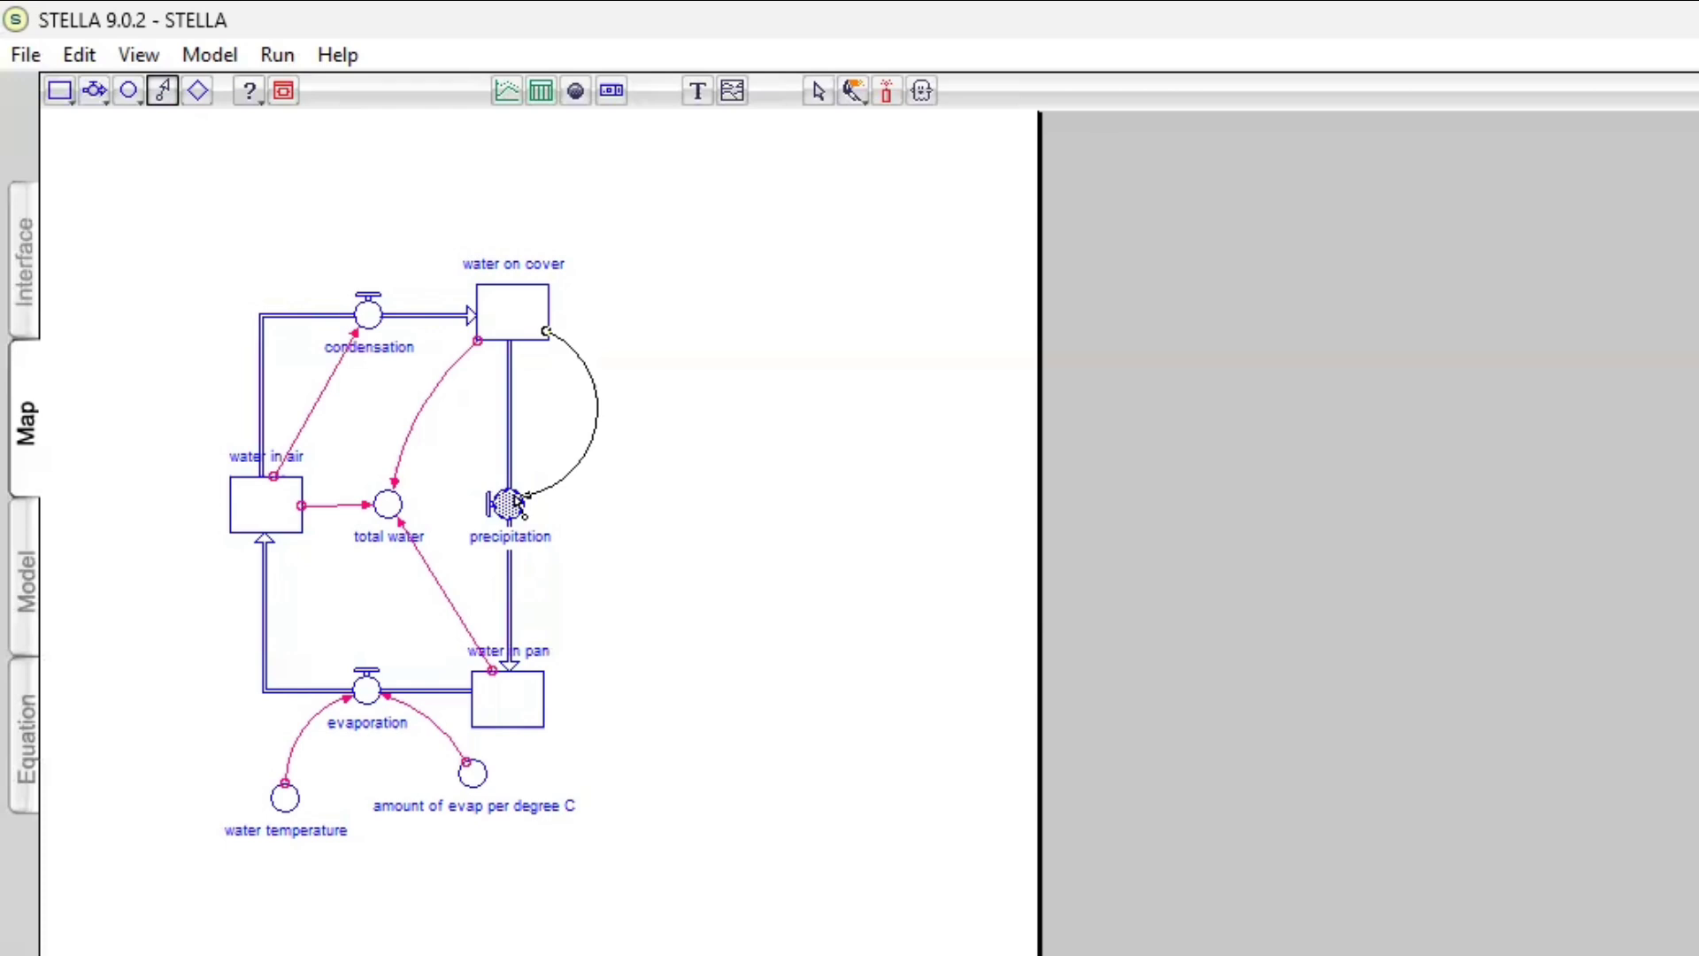
left_click_drag(517, 500, 517, 500)
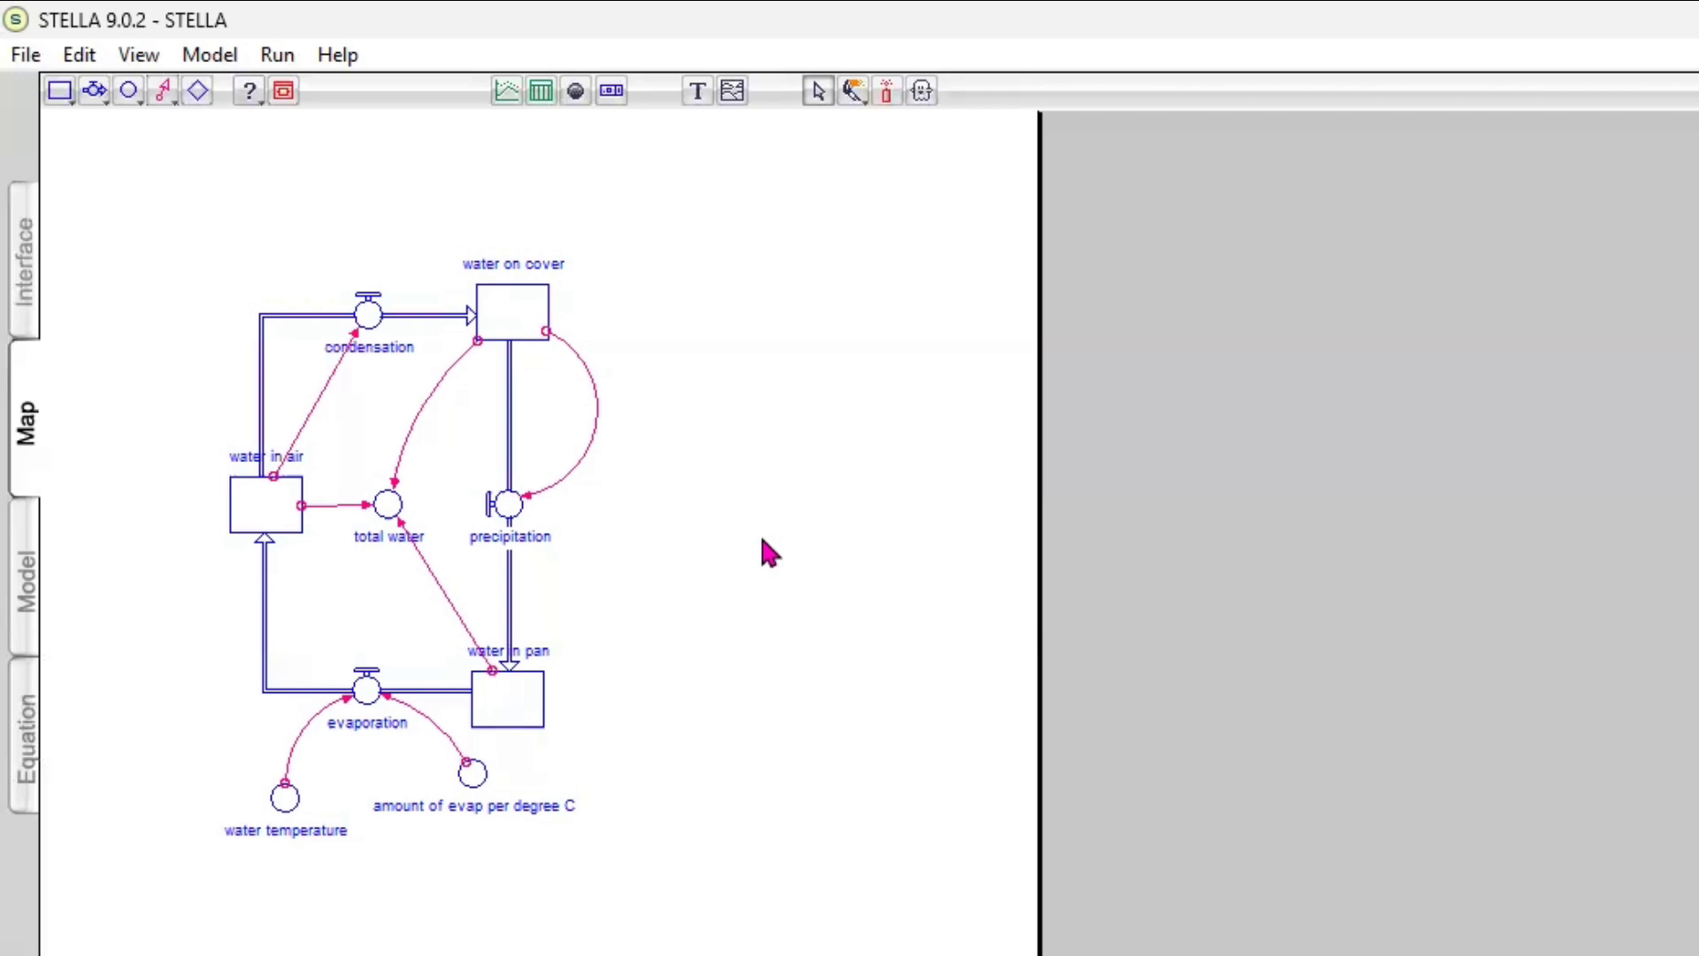
Switch to the Model view and set the initial value of the water in pan stock to 100
left_click(28, 620)
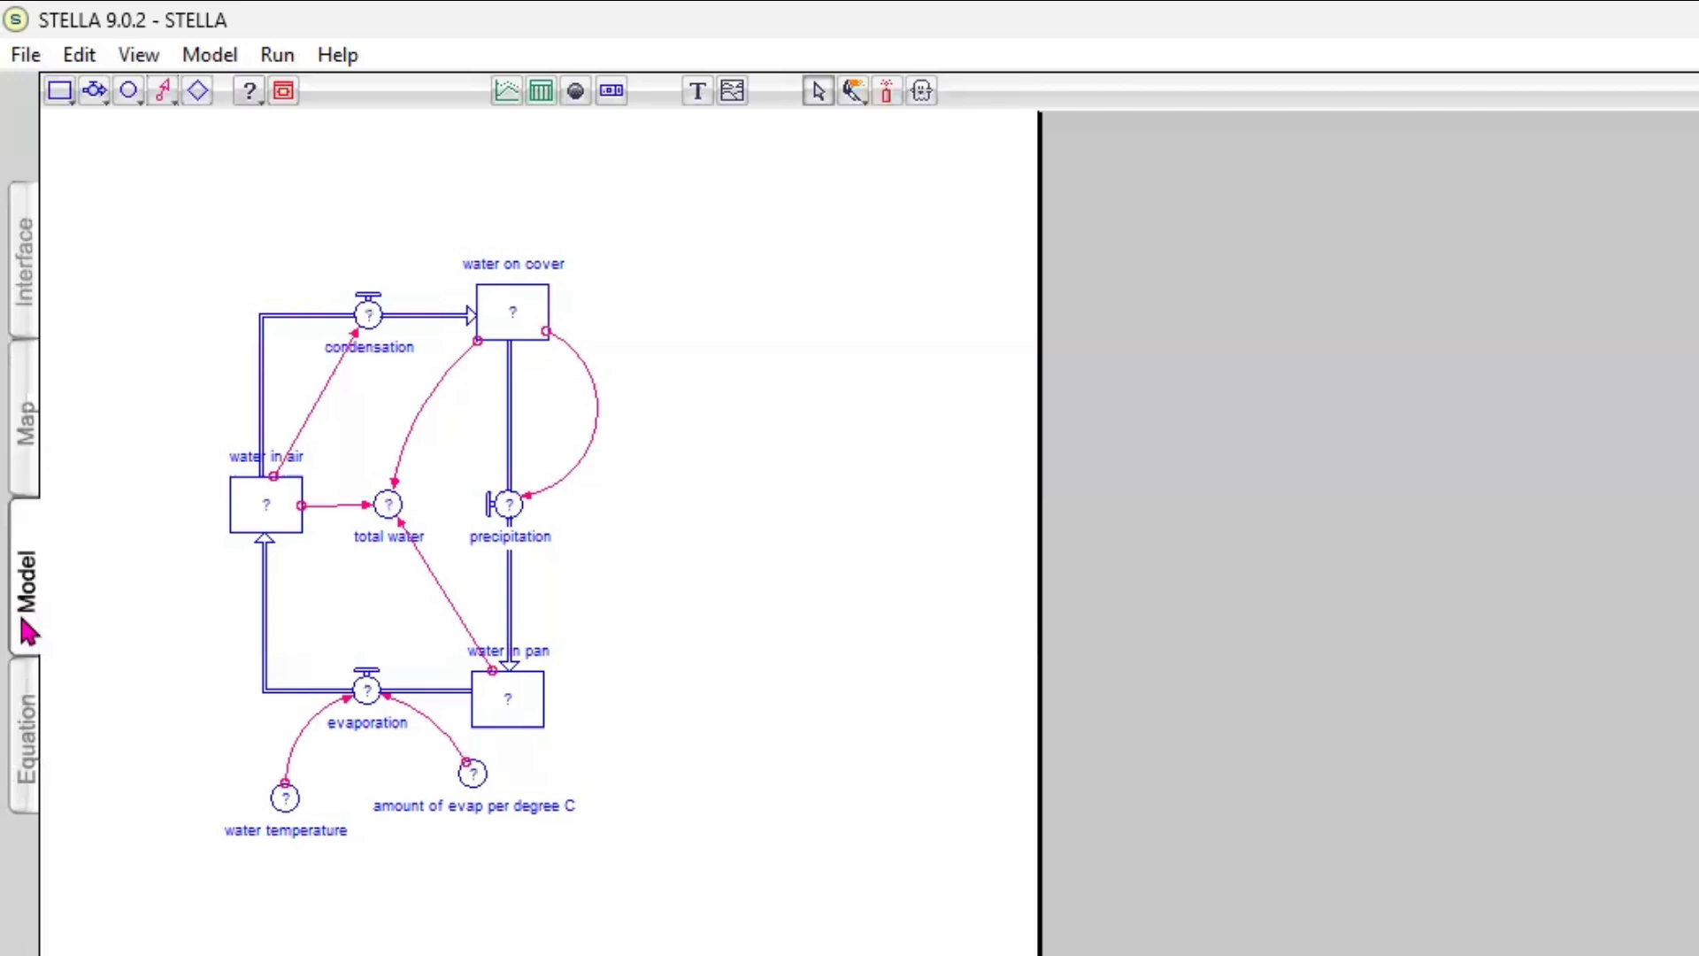
left_click(513, 703)
double_click(513, 704)
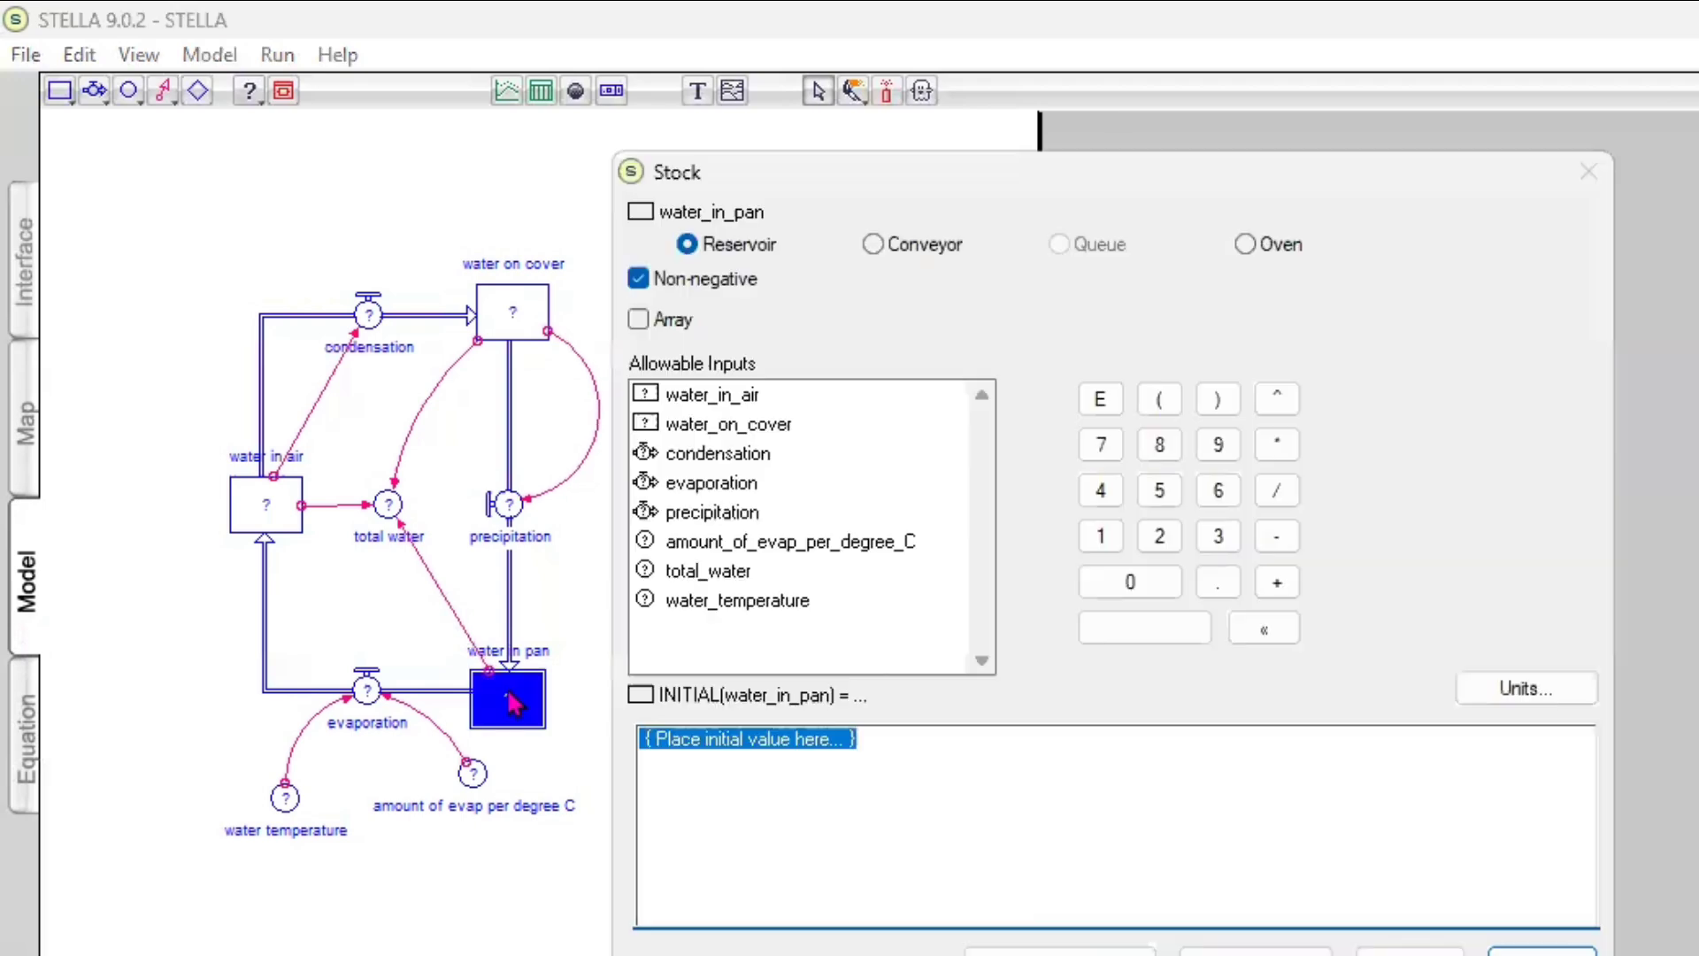
type("100")
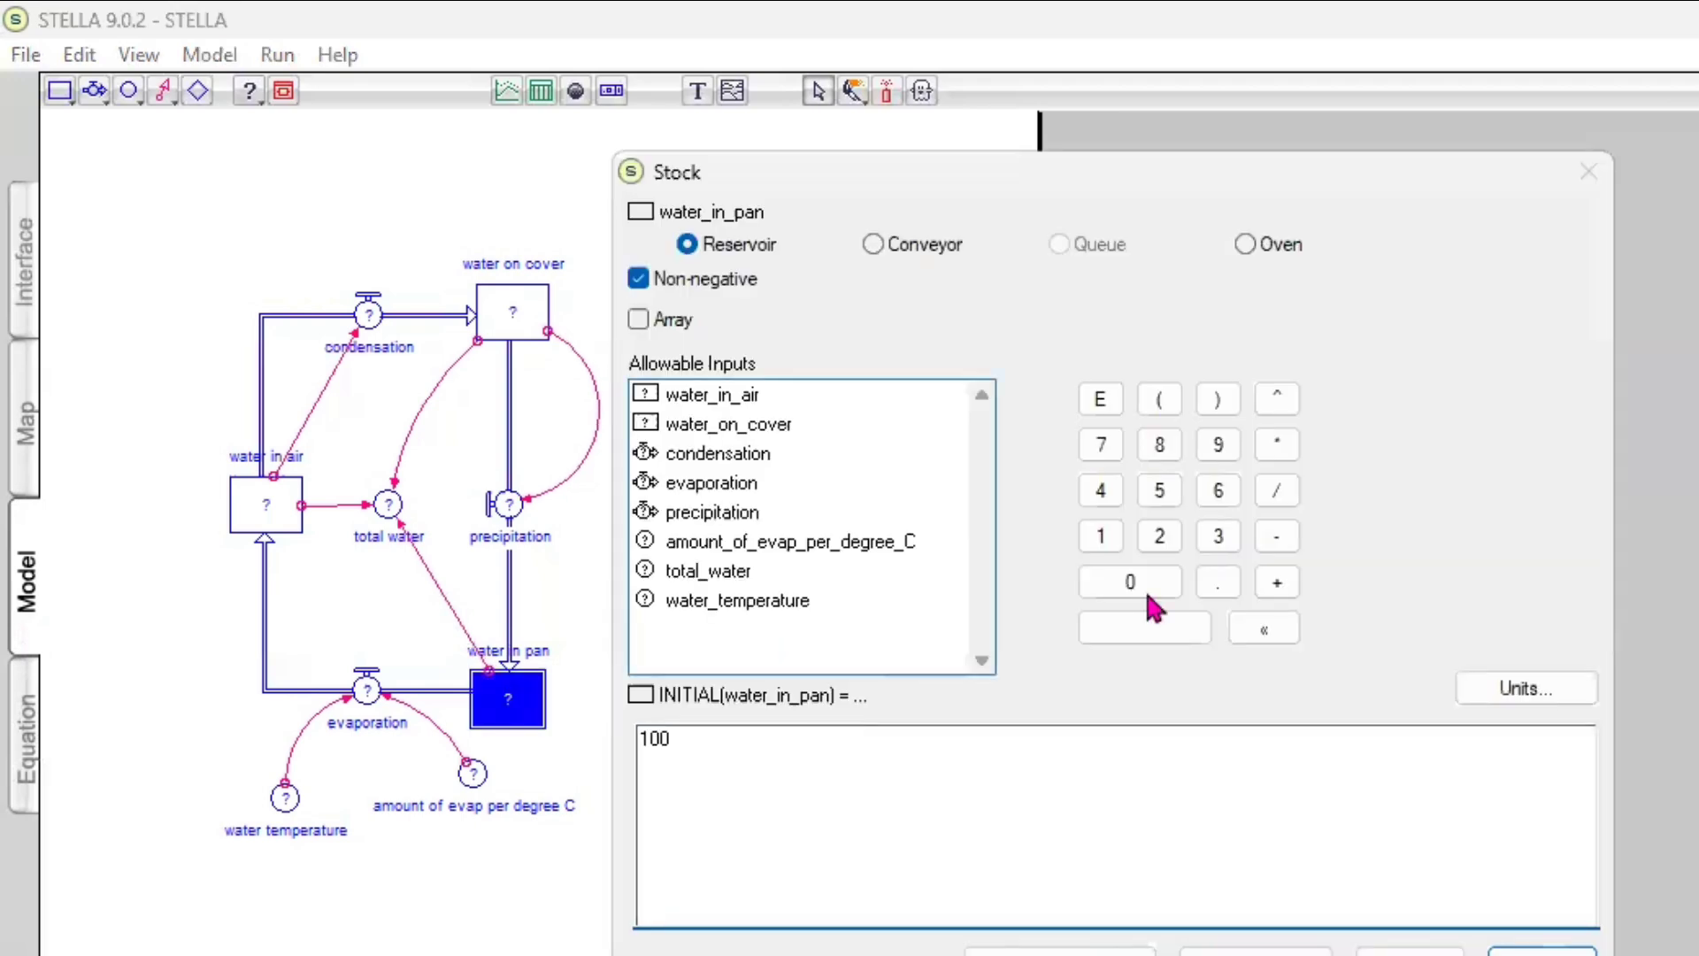
Set the units of water in pan to milliliters and accept the stock's definition
left_click(1534, 699)
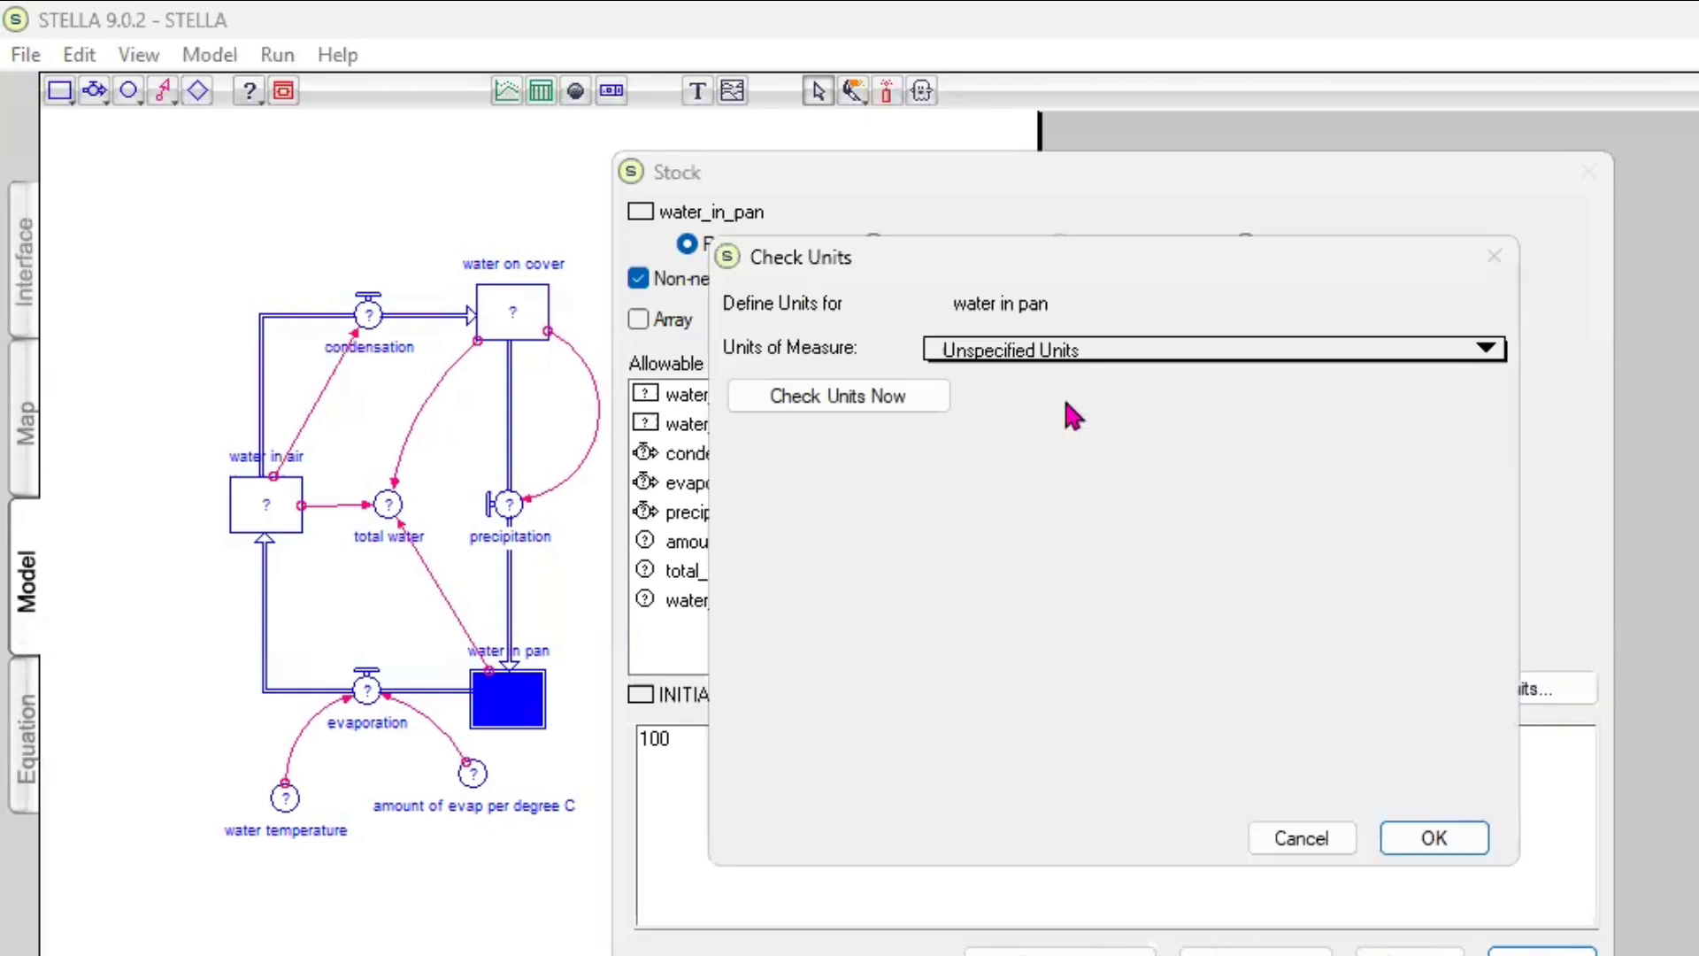
left_click(1009, 358)
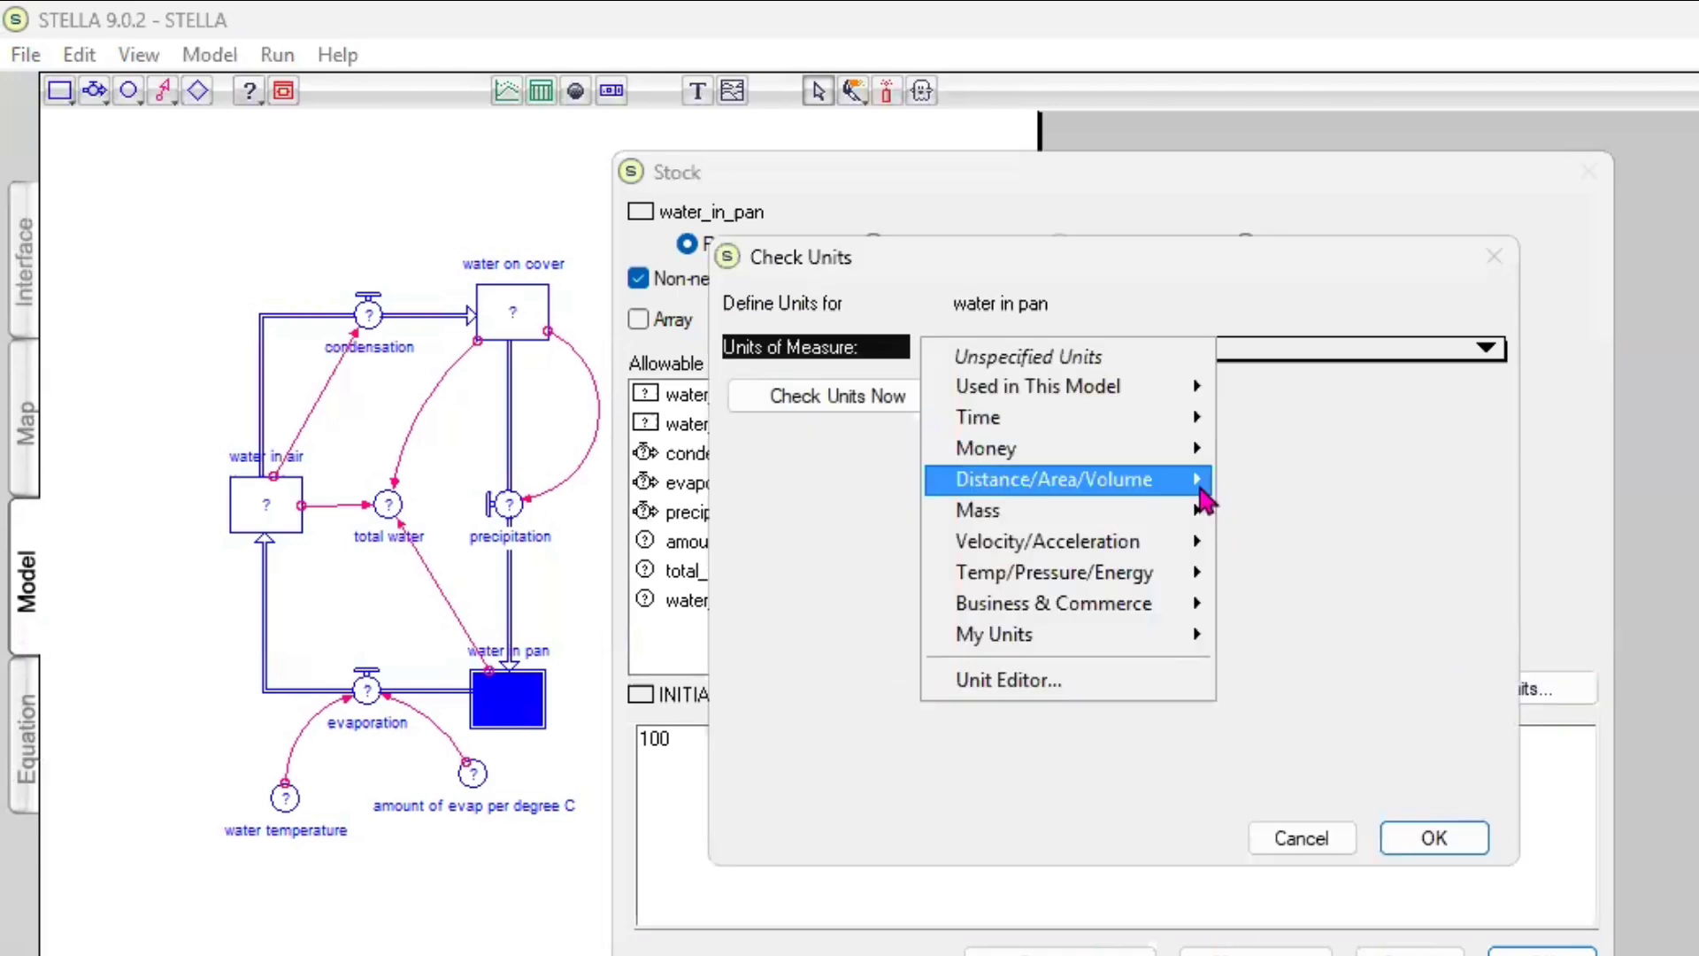
mouse_move(1062, 479)
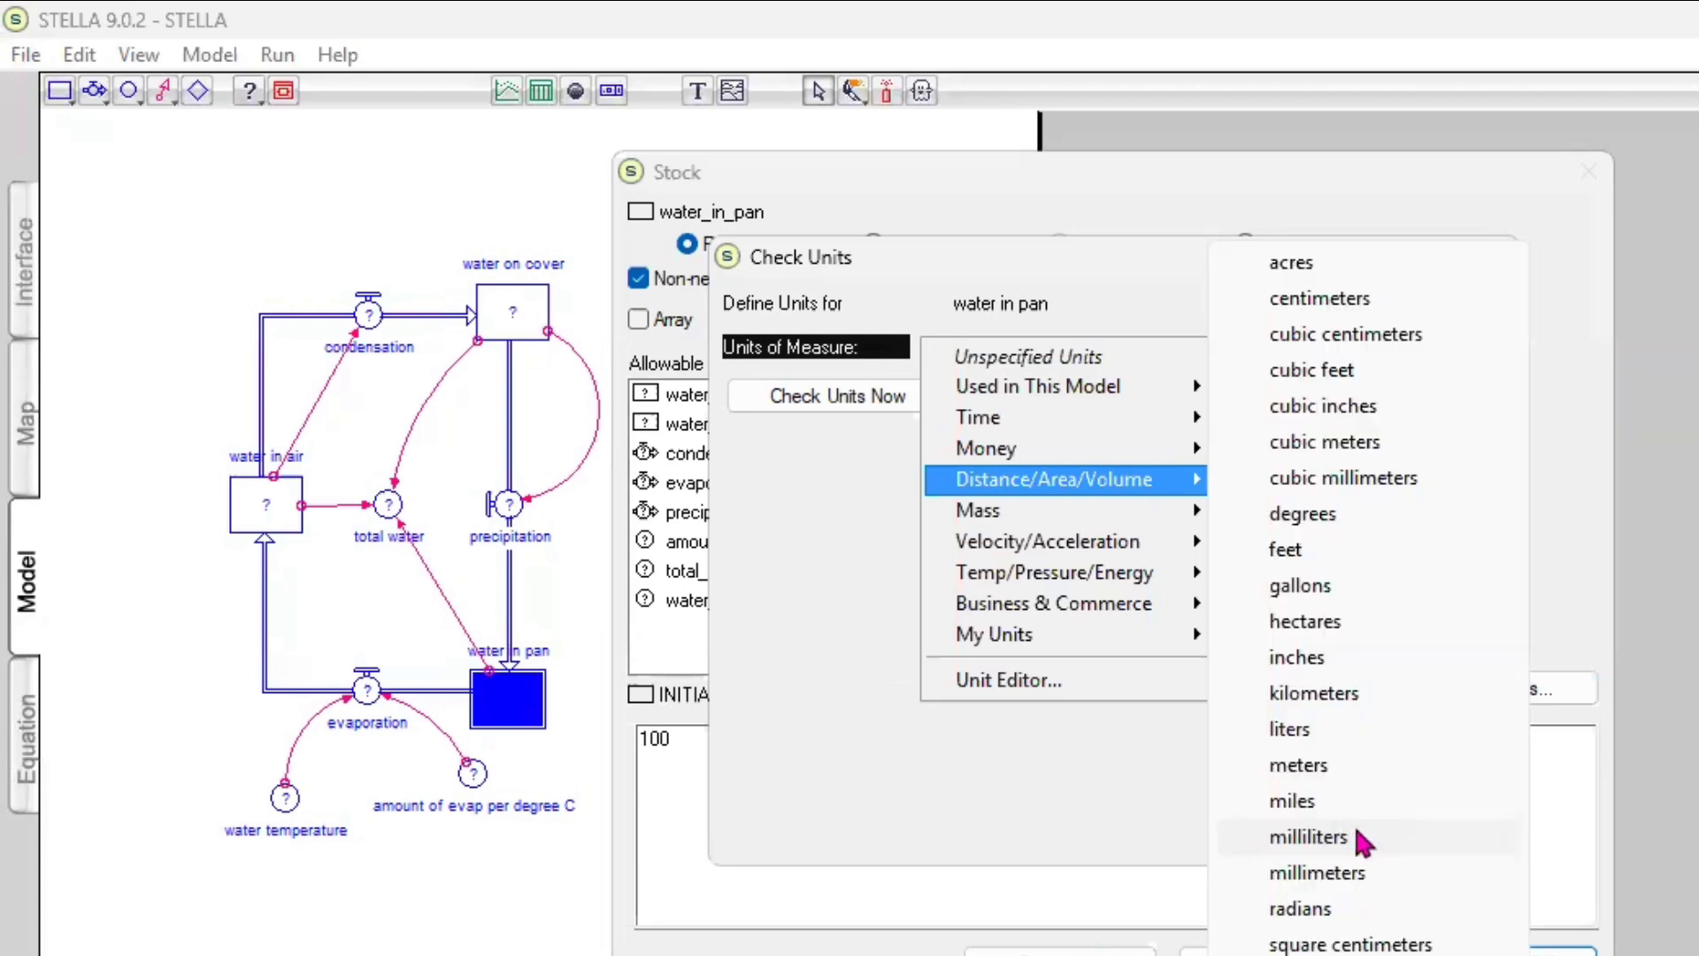
left_click(1310, 836)
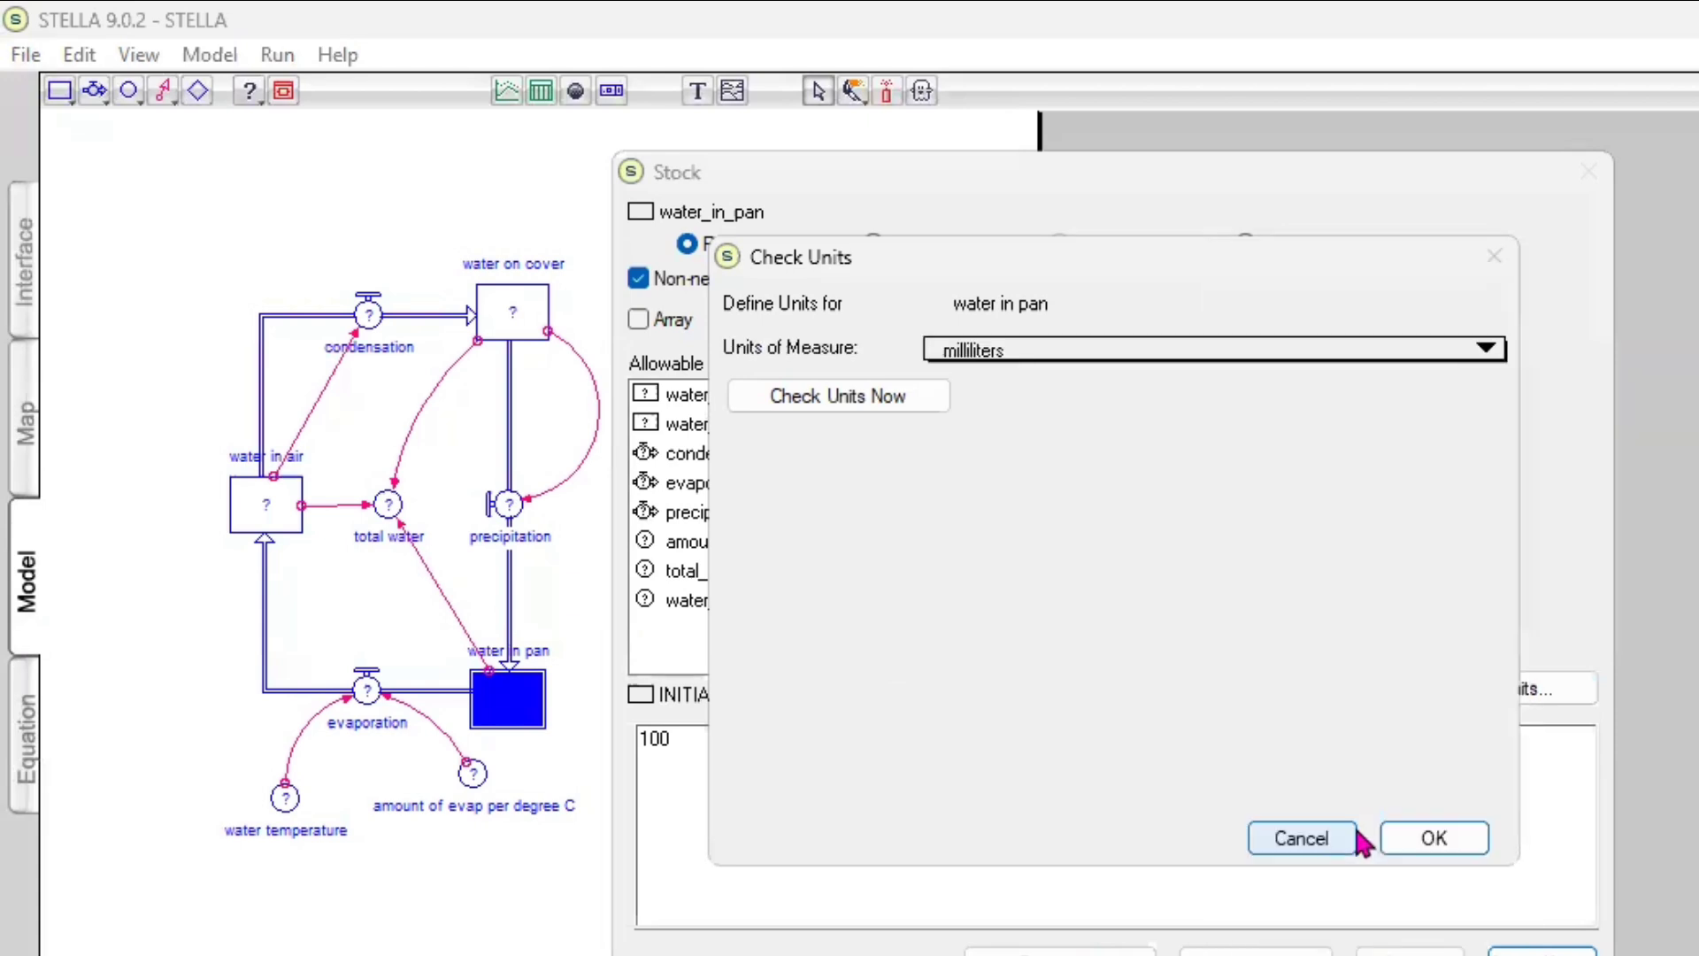
left_click(1451, 838)
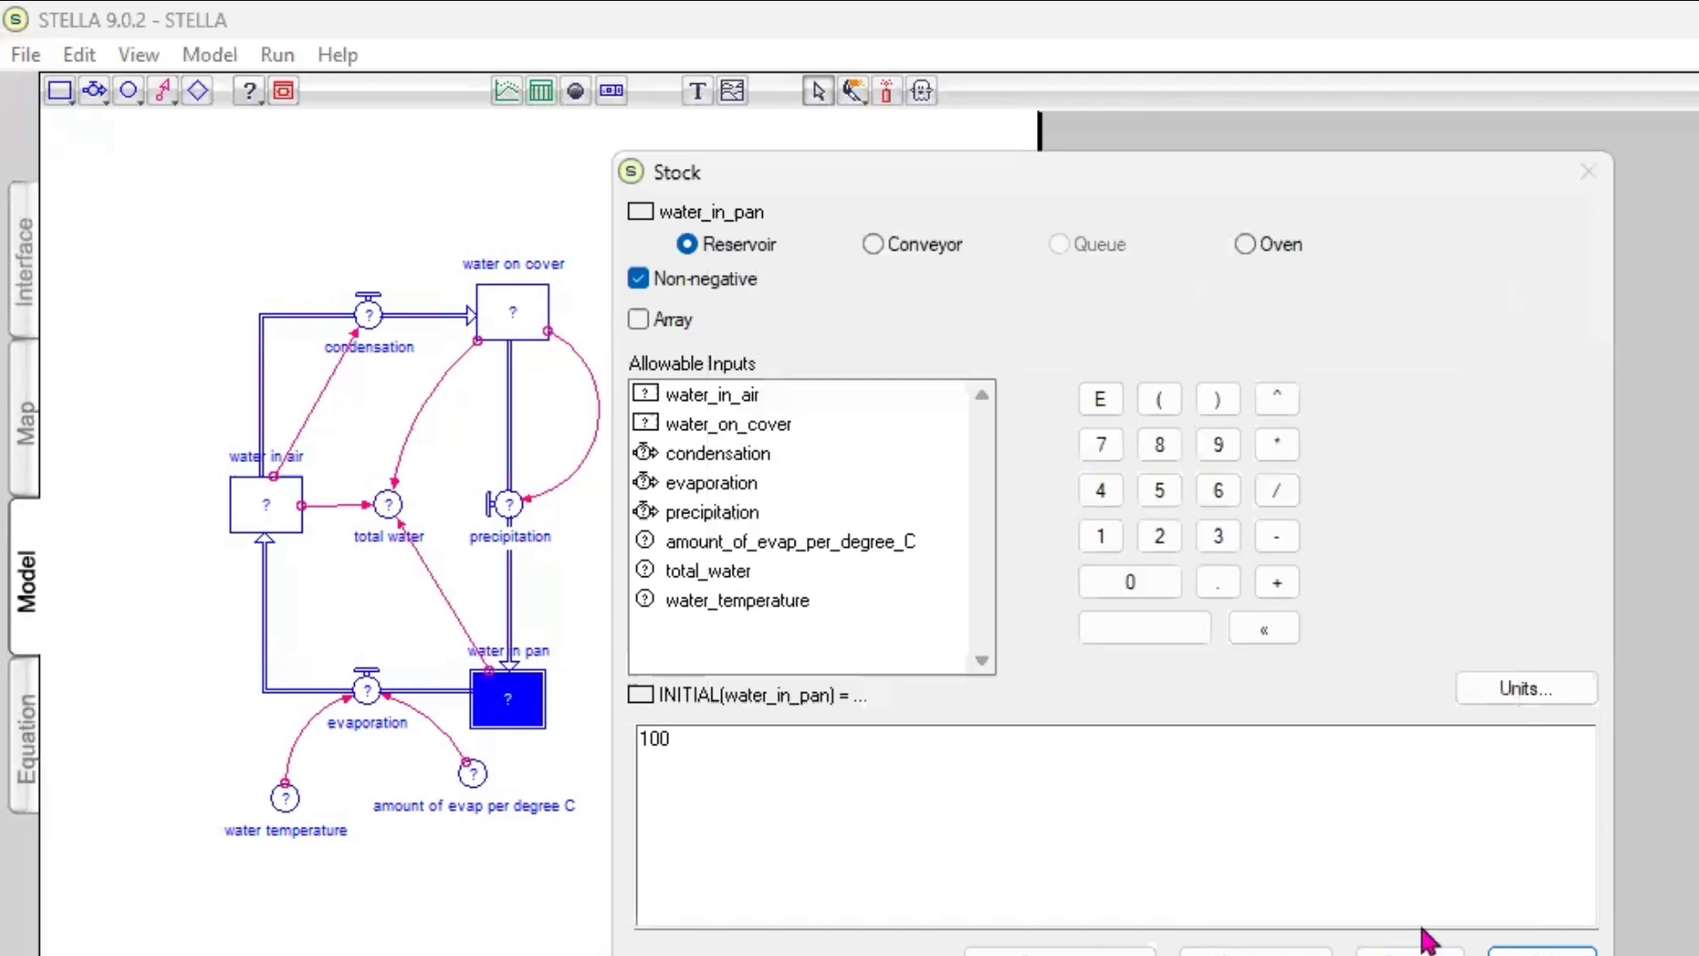
left_click(1542, 952)
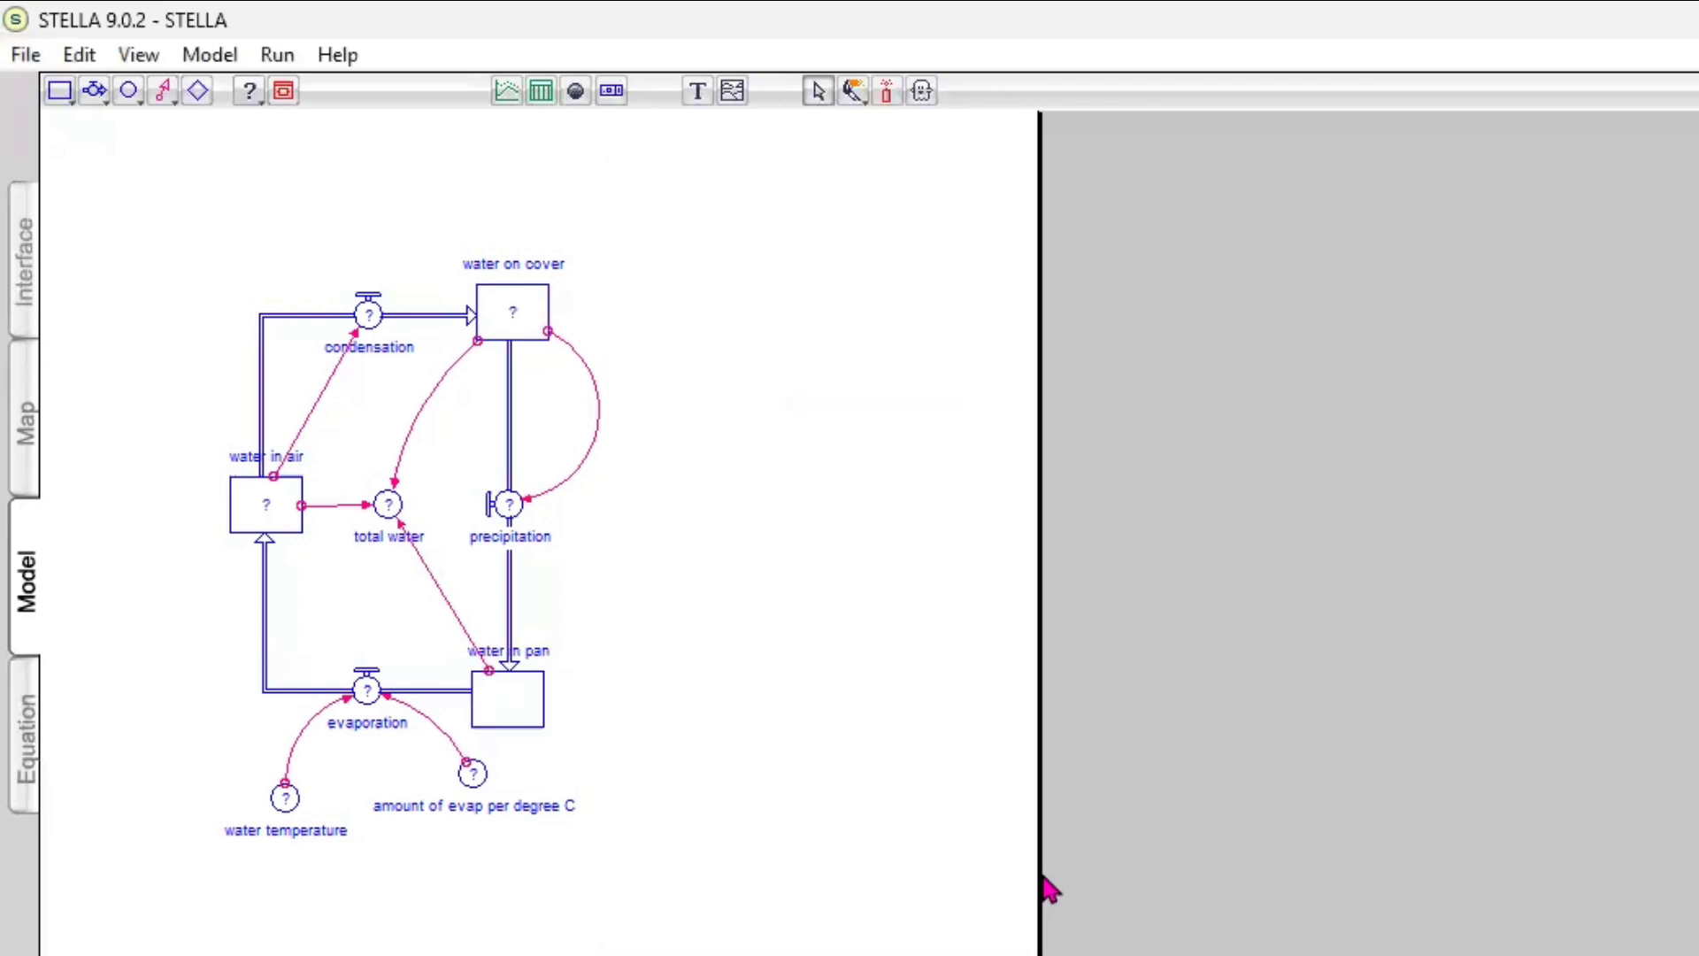
Define the water in air stock with an initial value of 0 and units of milliliters
double_click(265, 515)
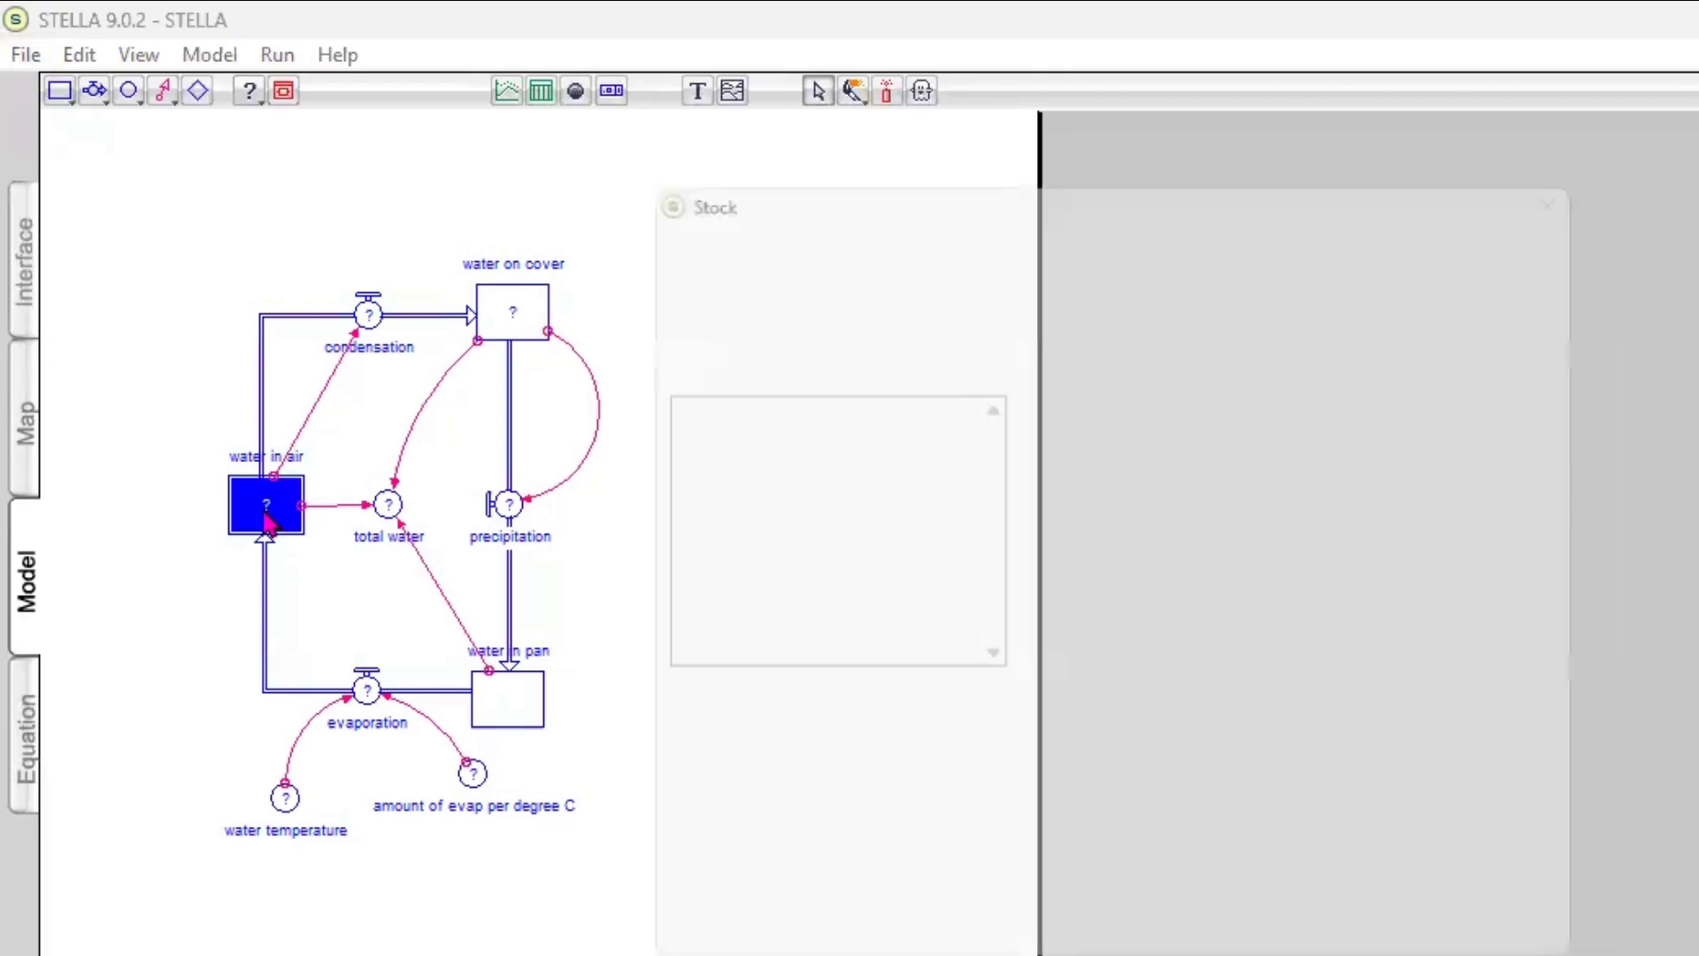
type("0")
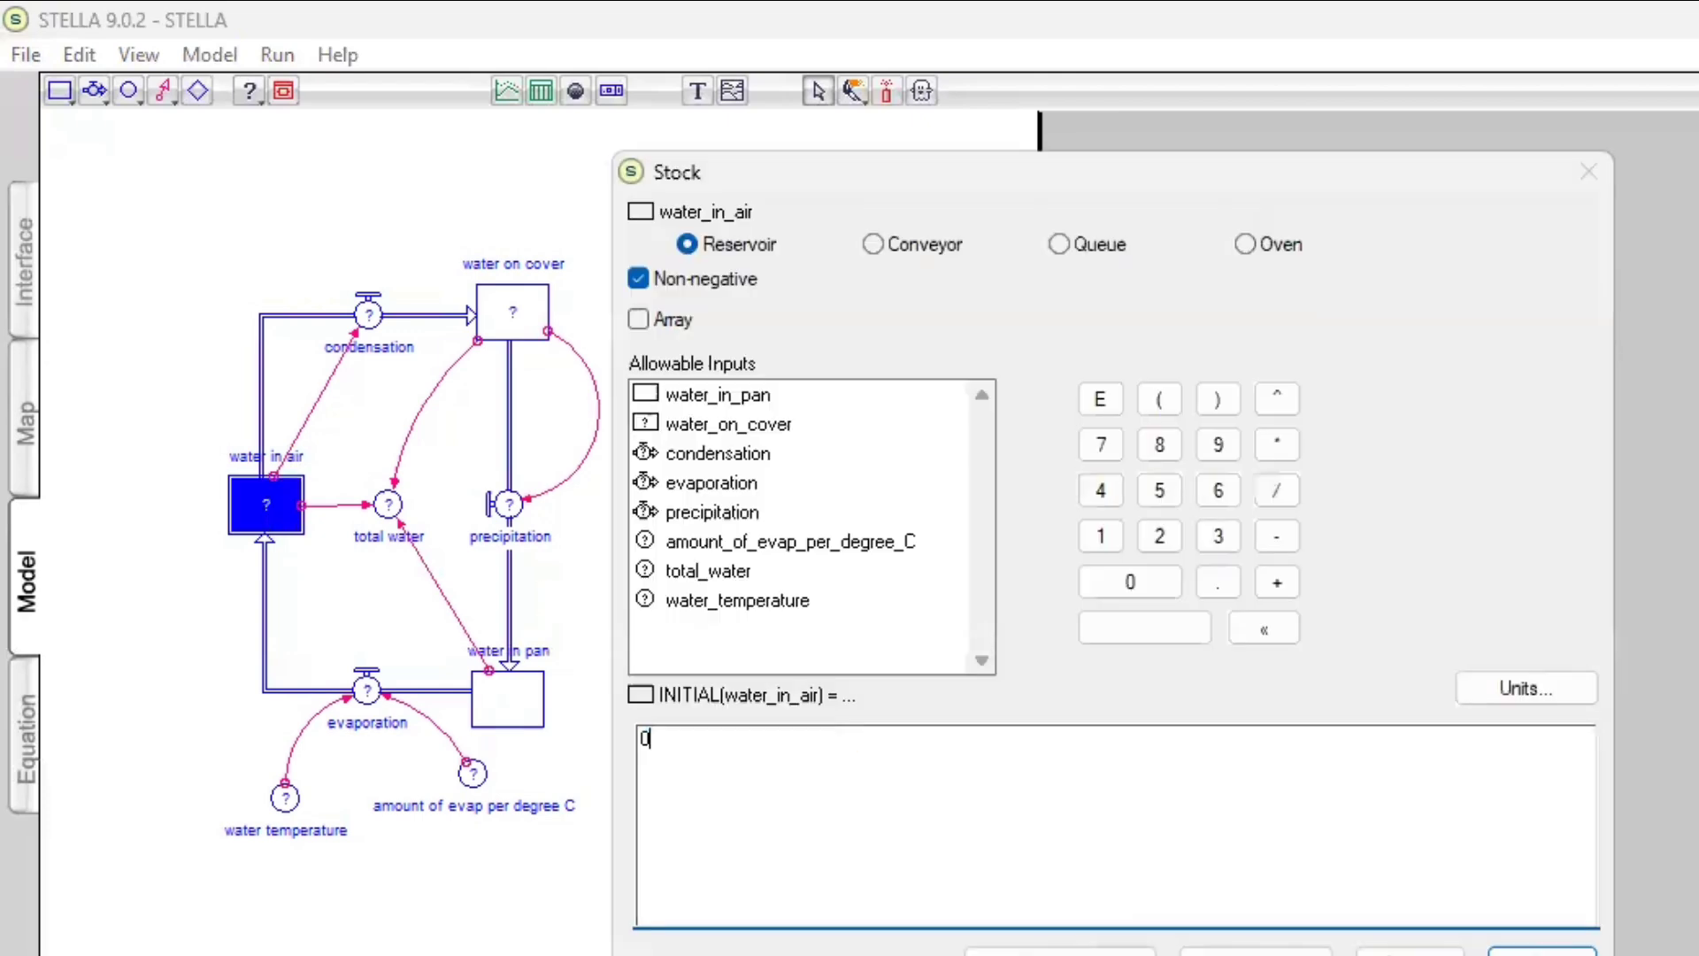
left_click(1535, 684)
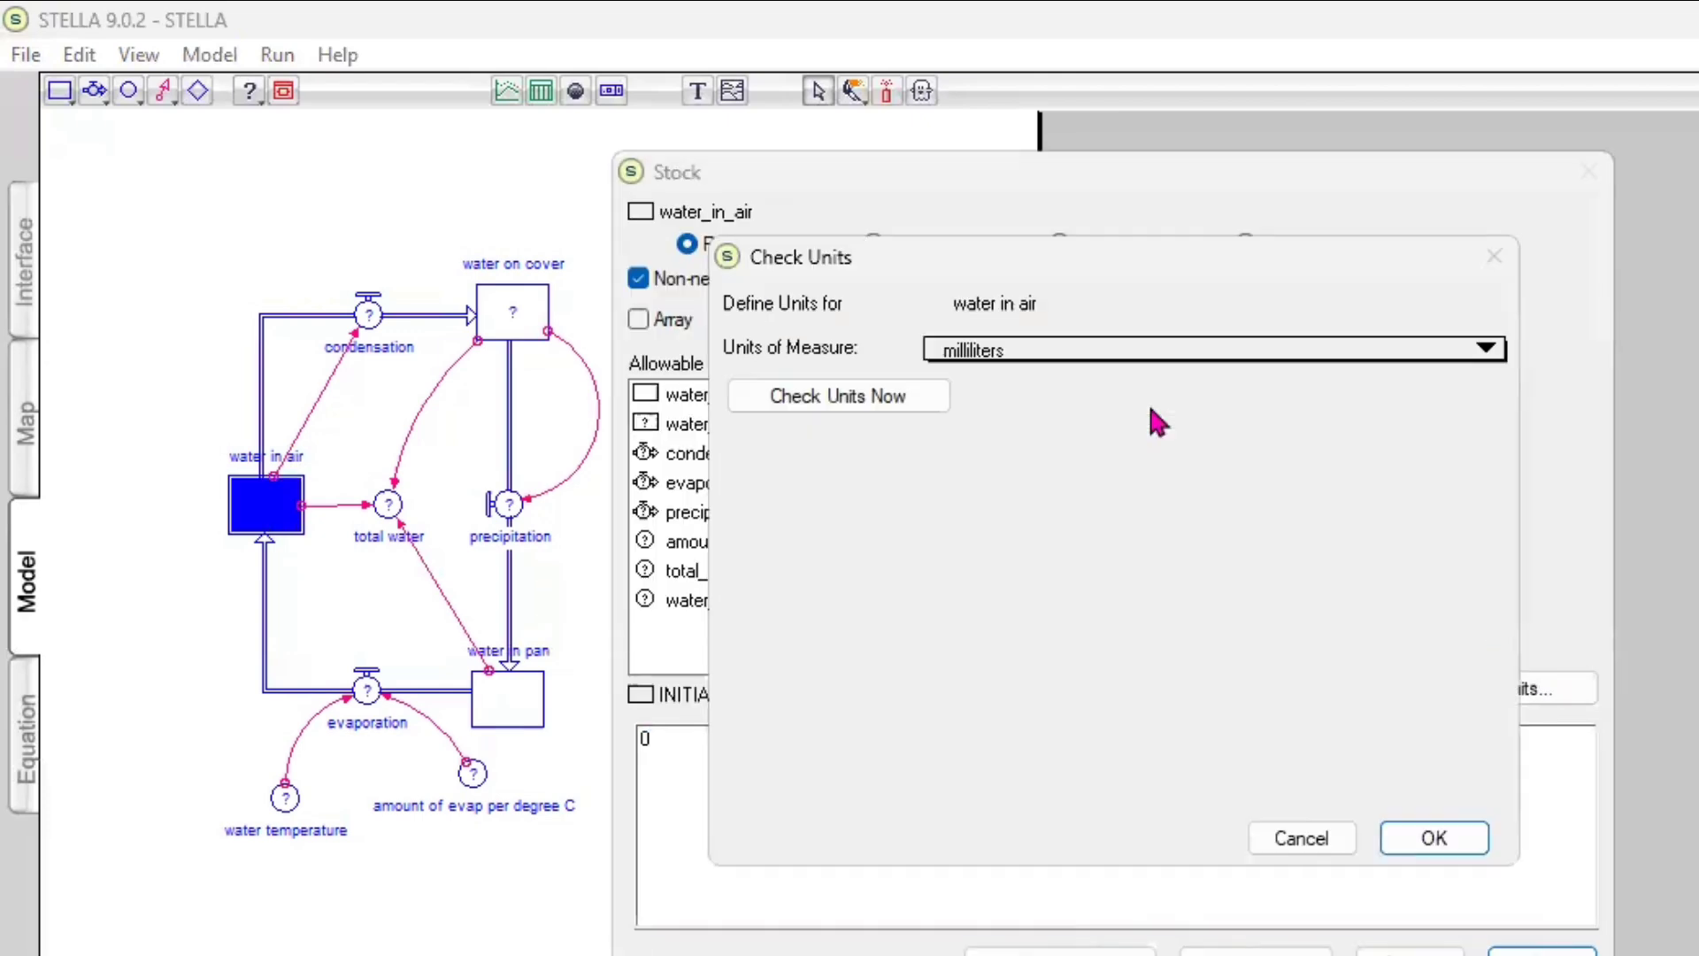
left_click(1435, 839)
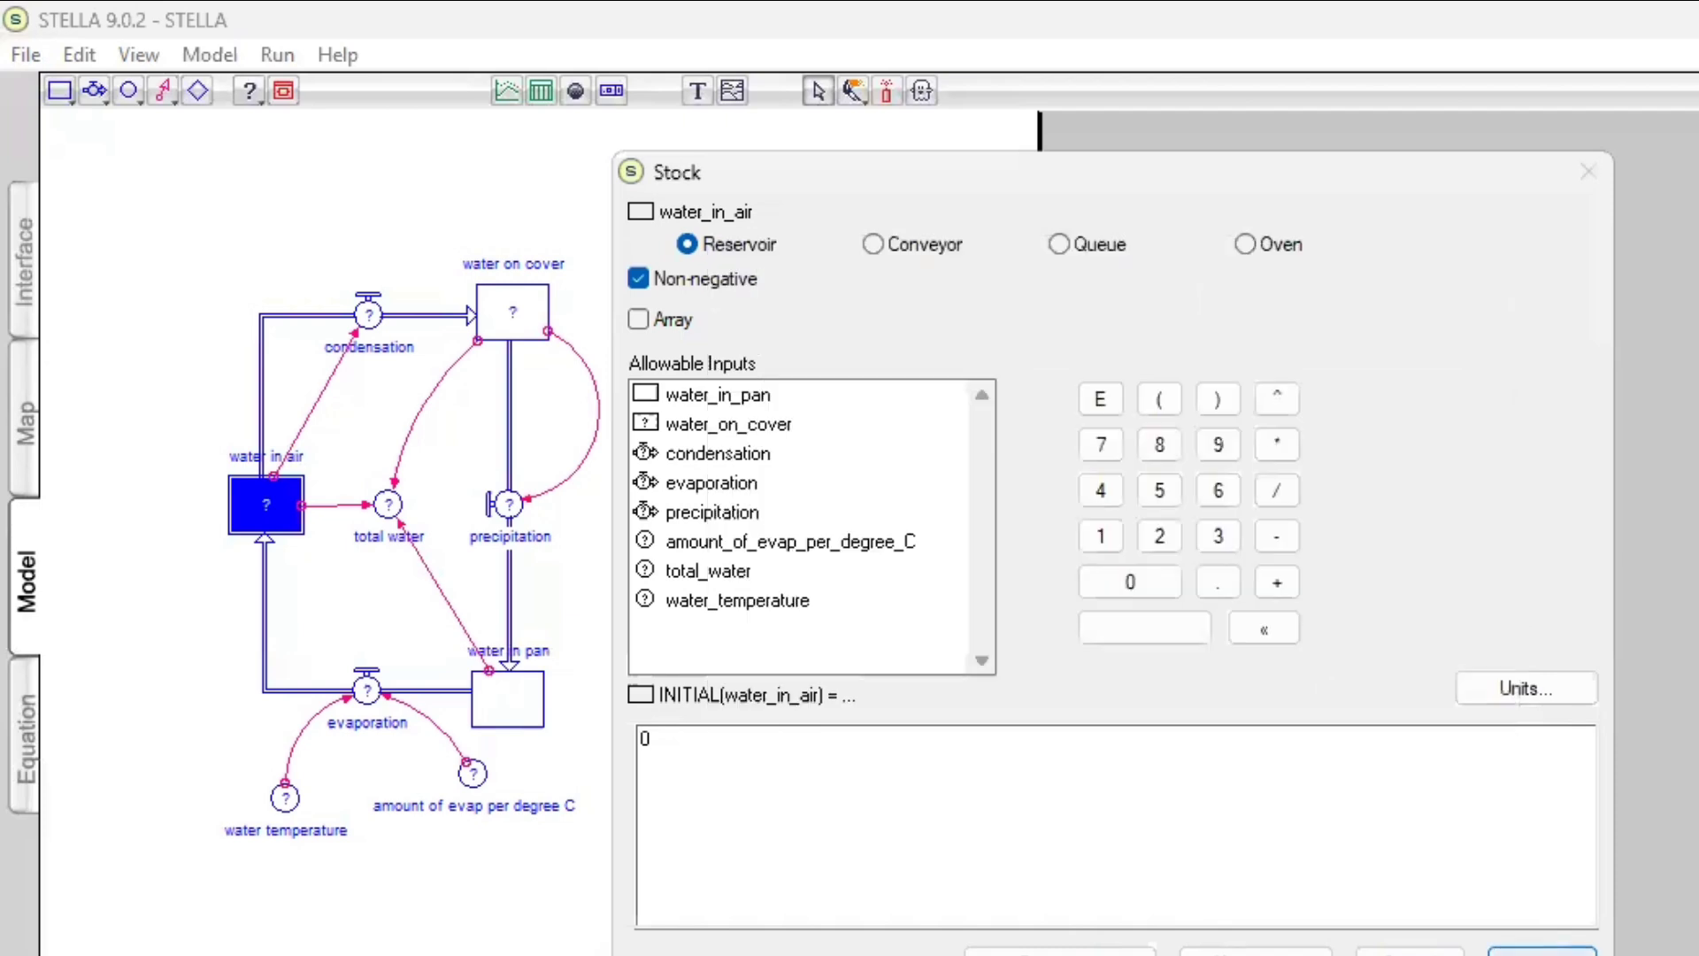
key("Return")
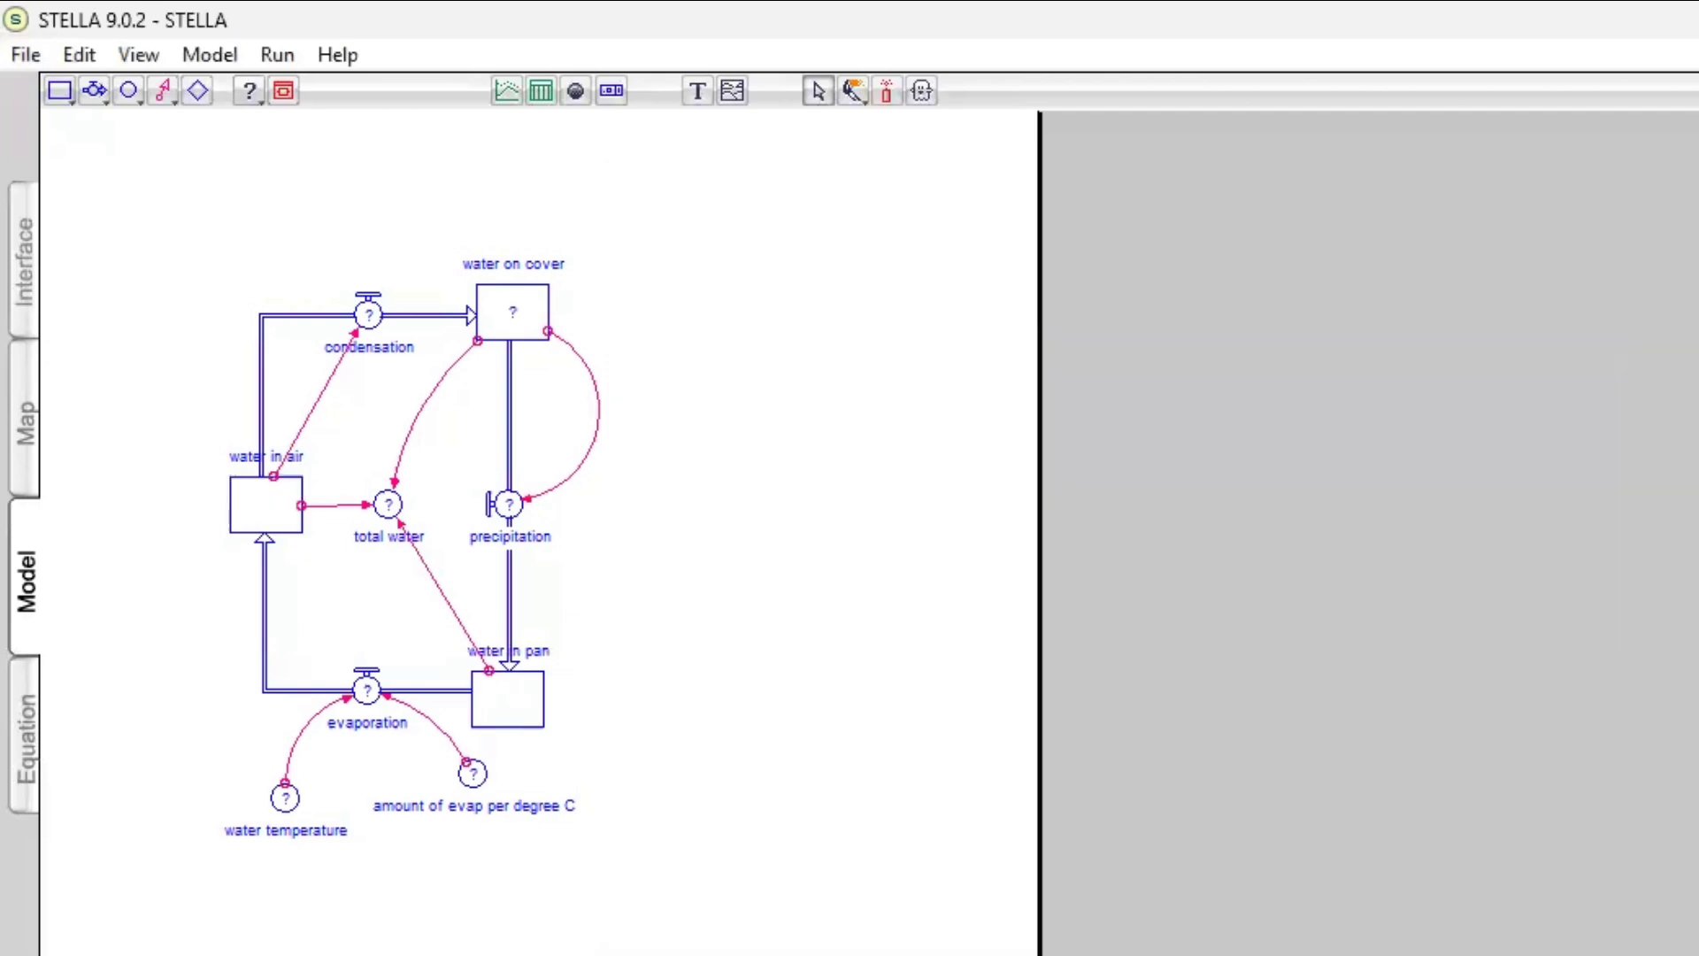
Set the initial value of the water on cover stock to 0
double_click(528, 323)
type("0")
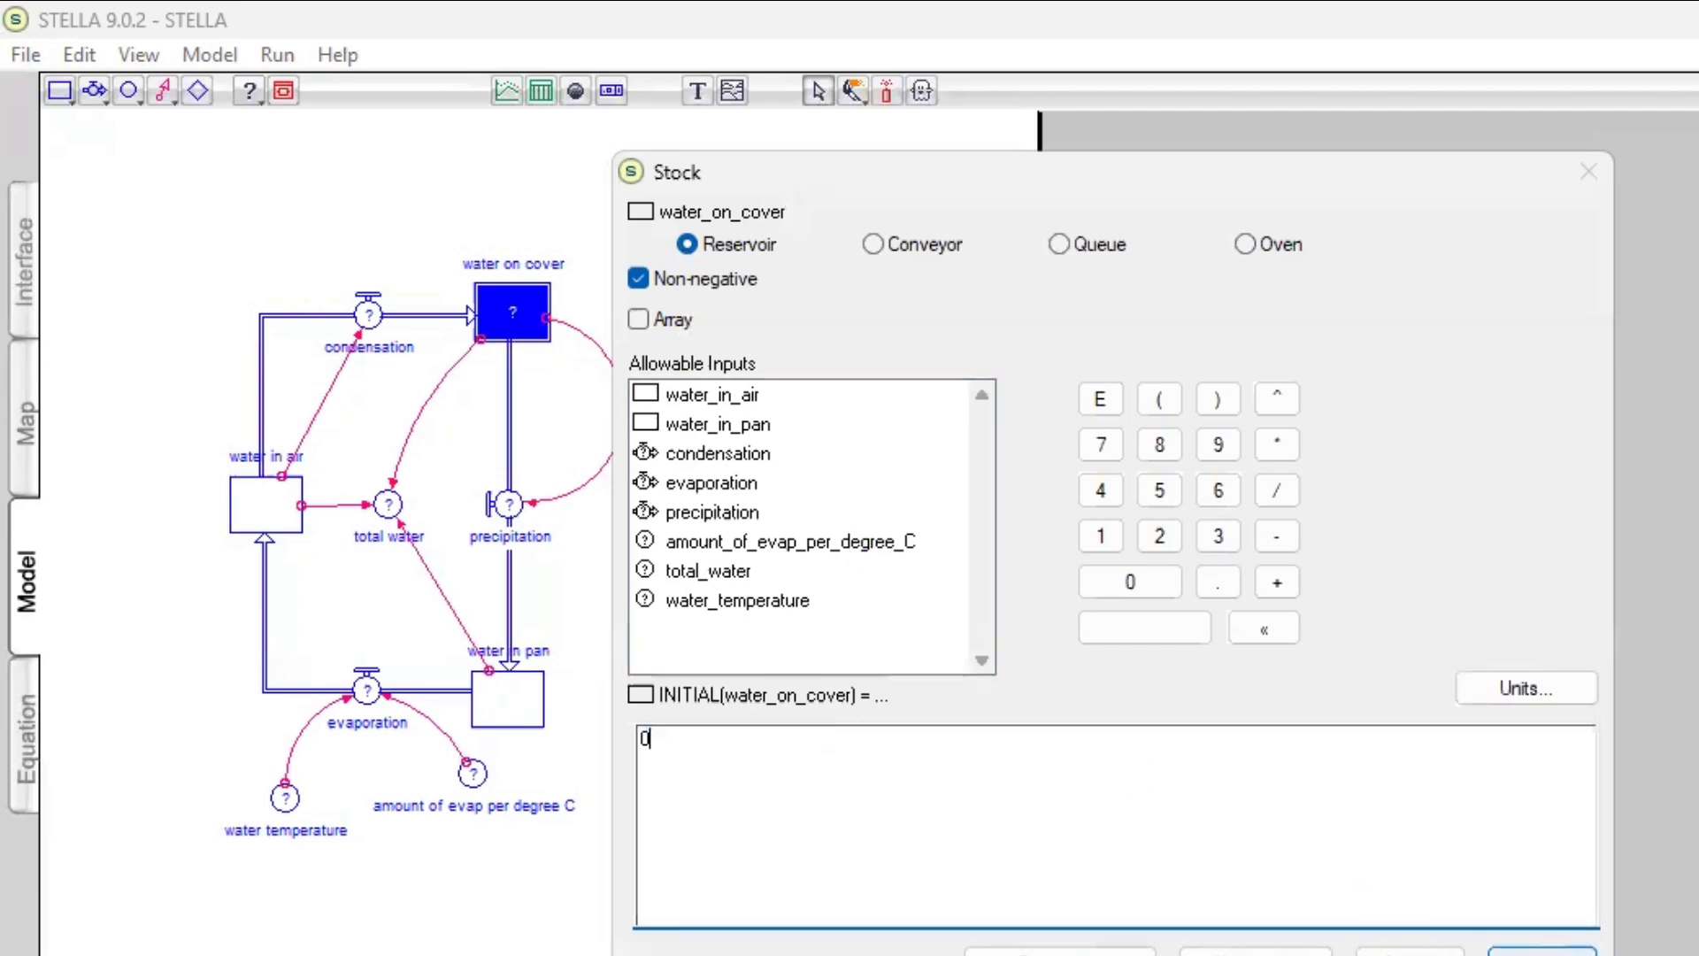
key("Return")
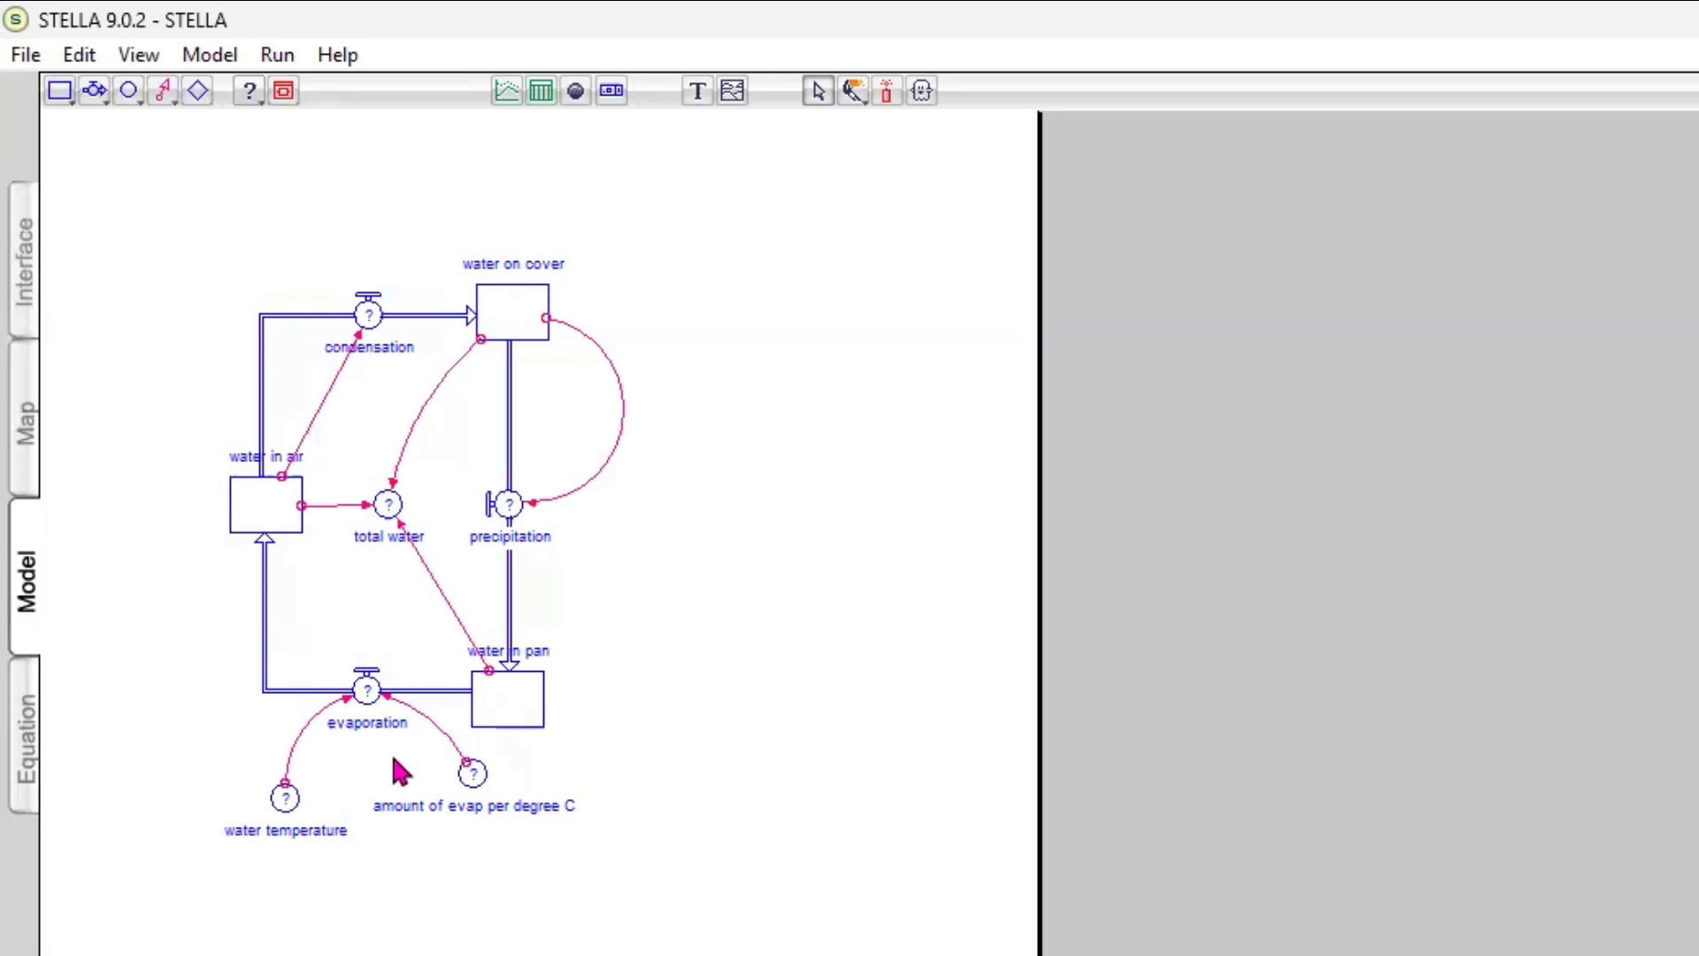
Define the evaporation flow as water_temperature*amount_of_evap_per_degree_C
double_click(367, 691)
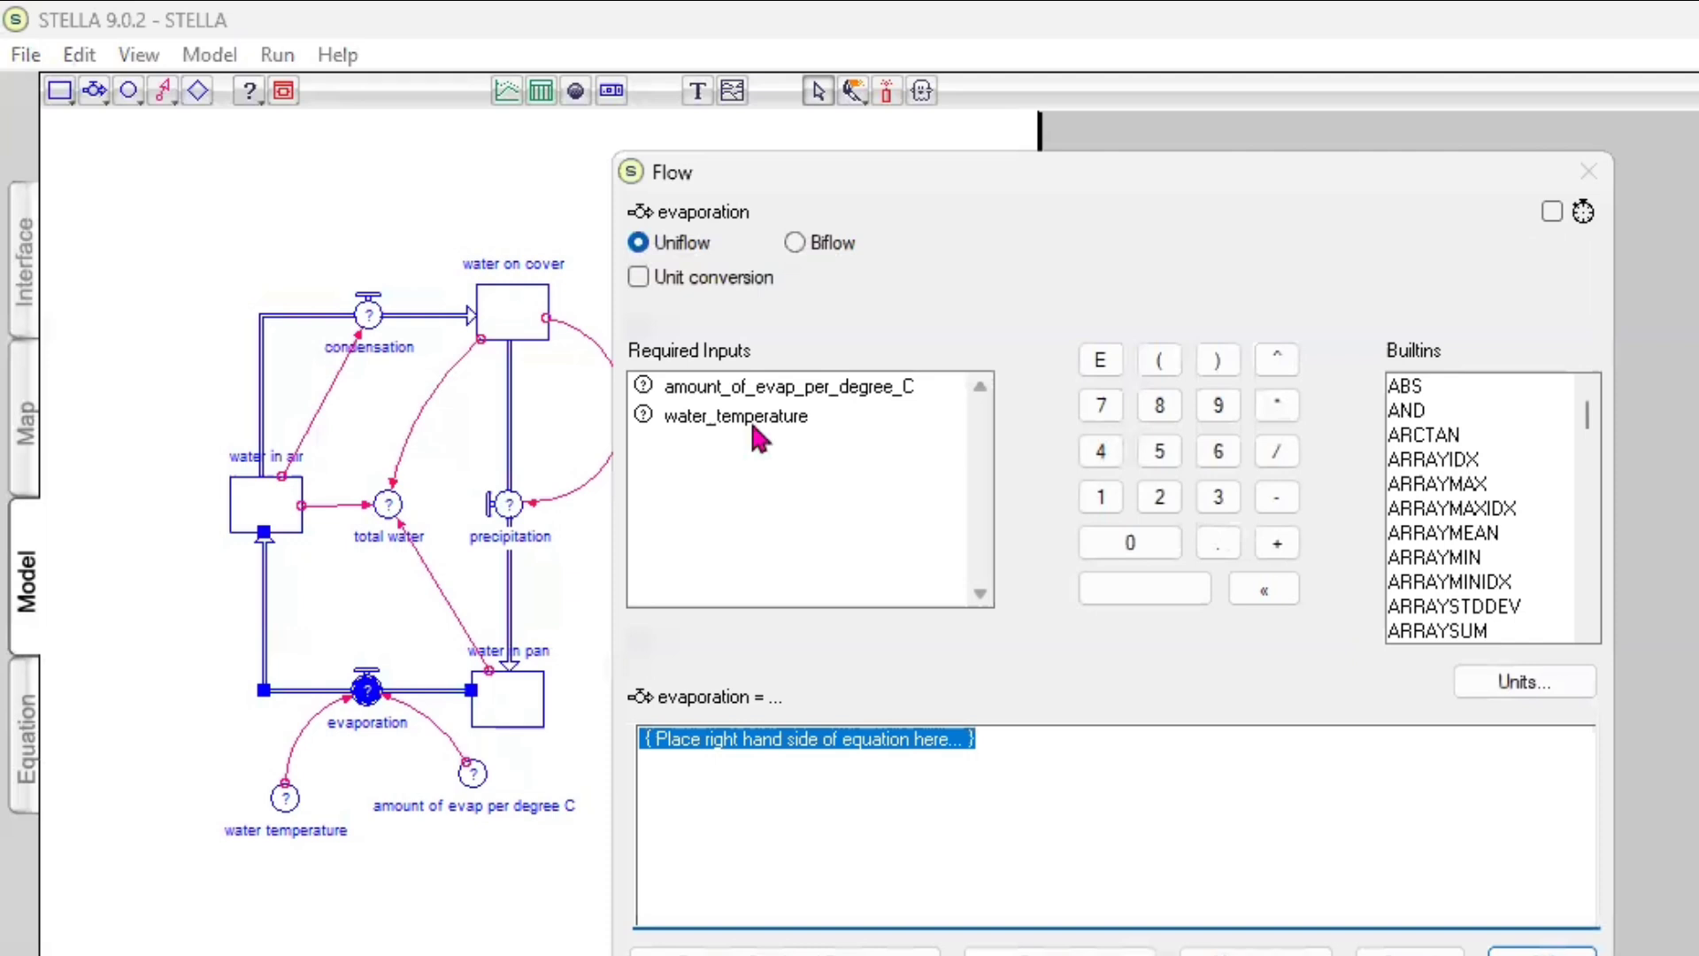
left_click(765, 425)
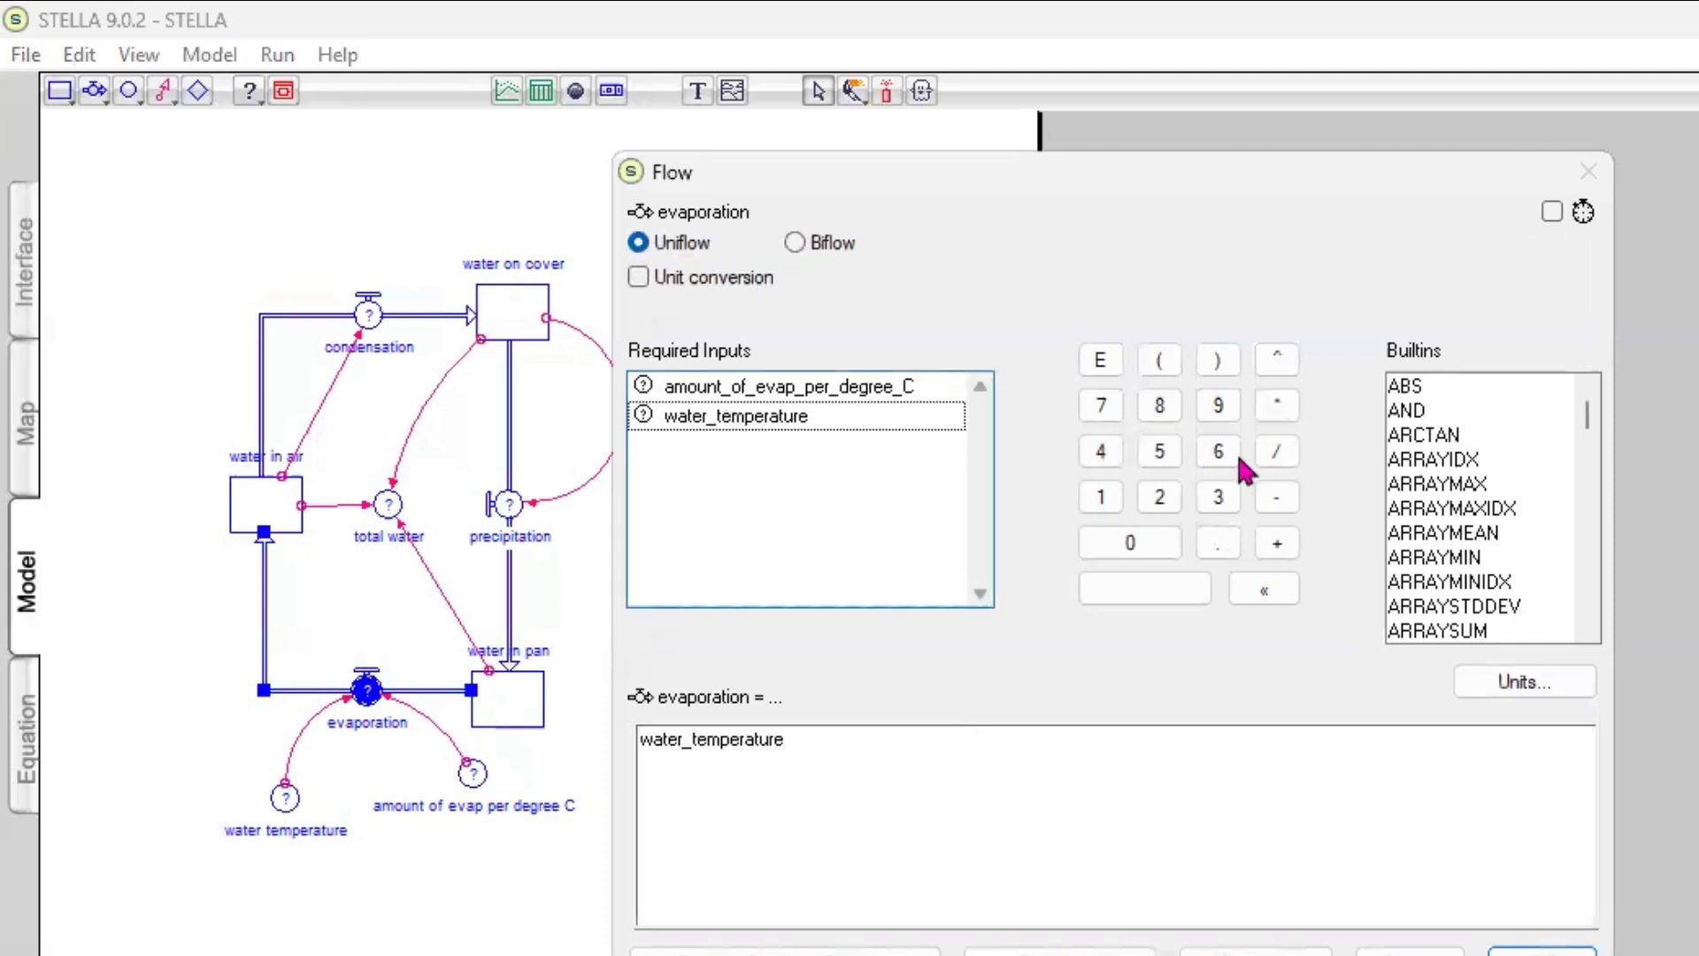
left_click(1277, 406)
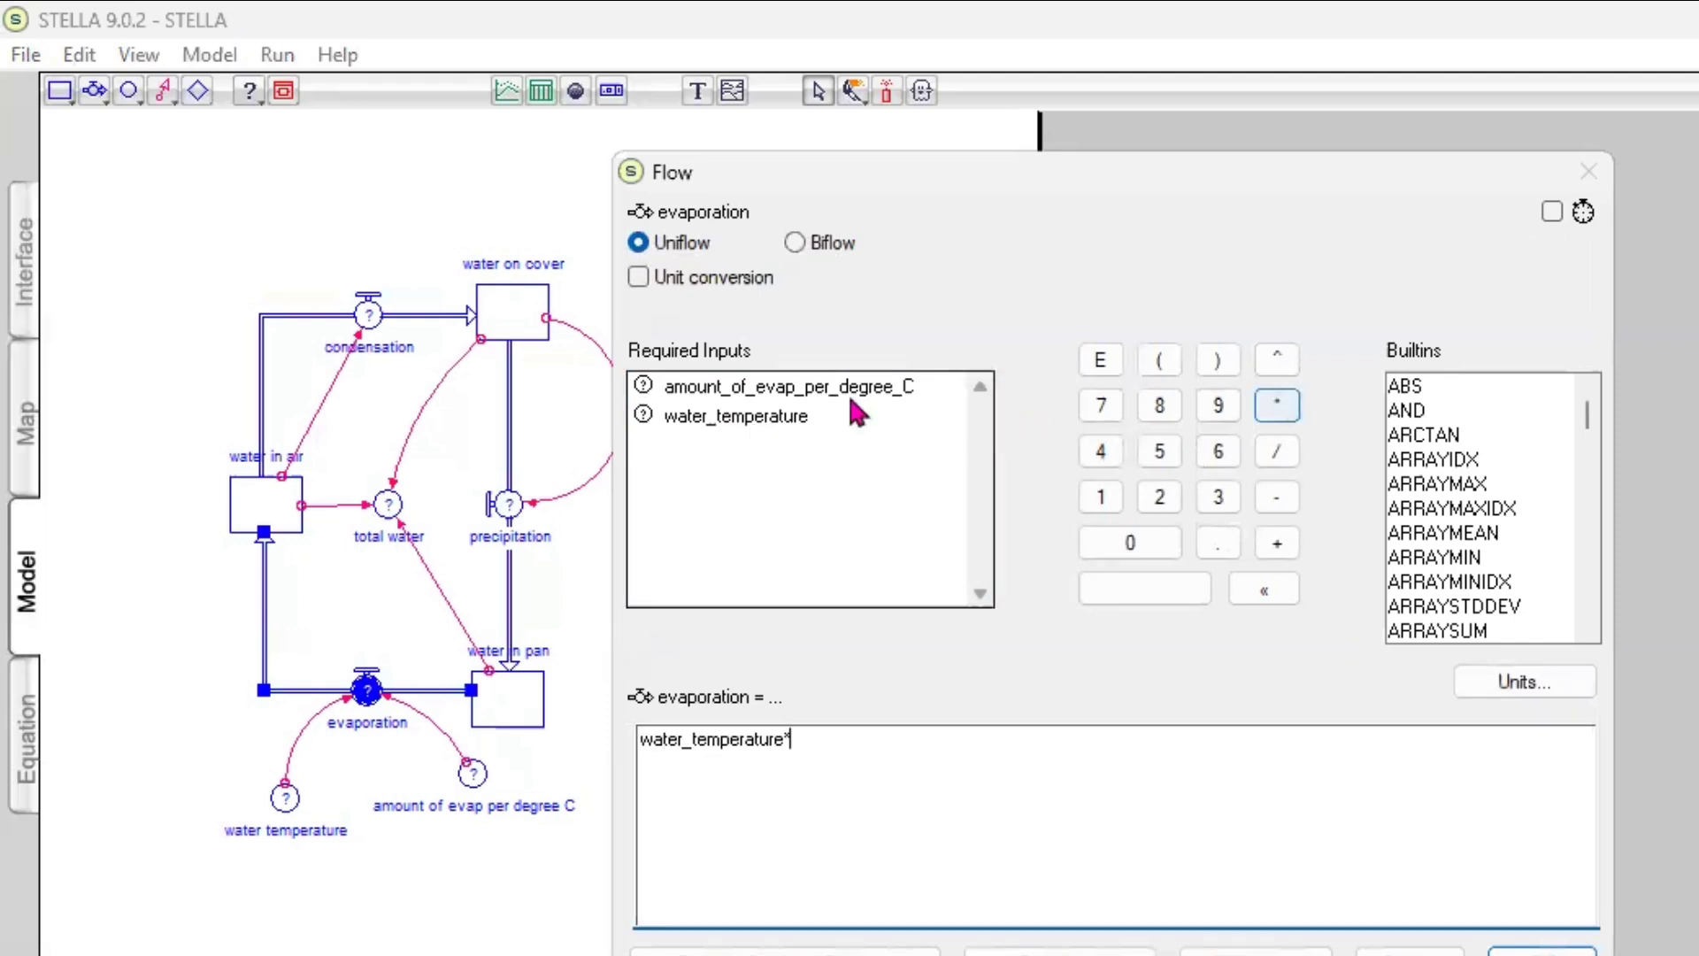
left_click(796, 394)
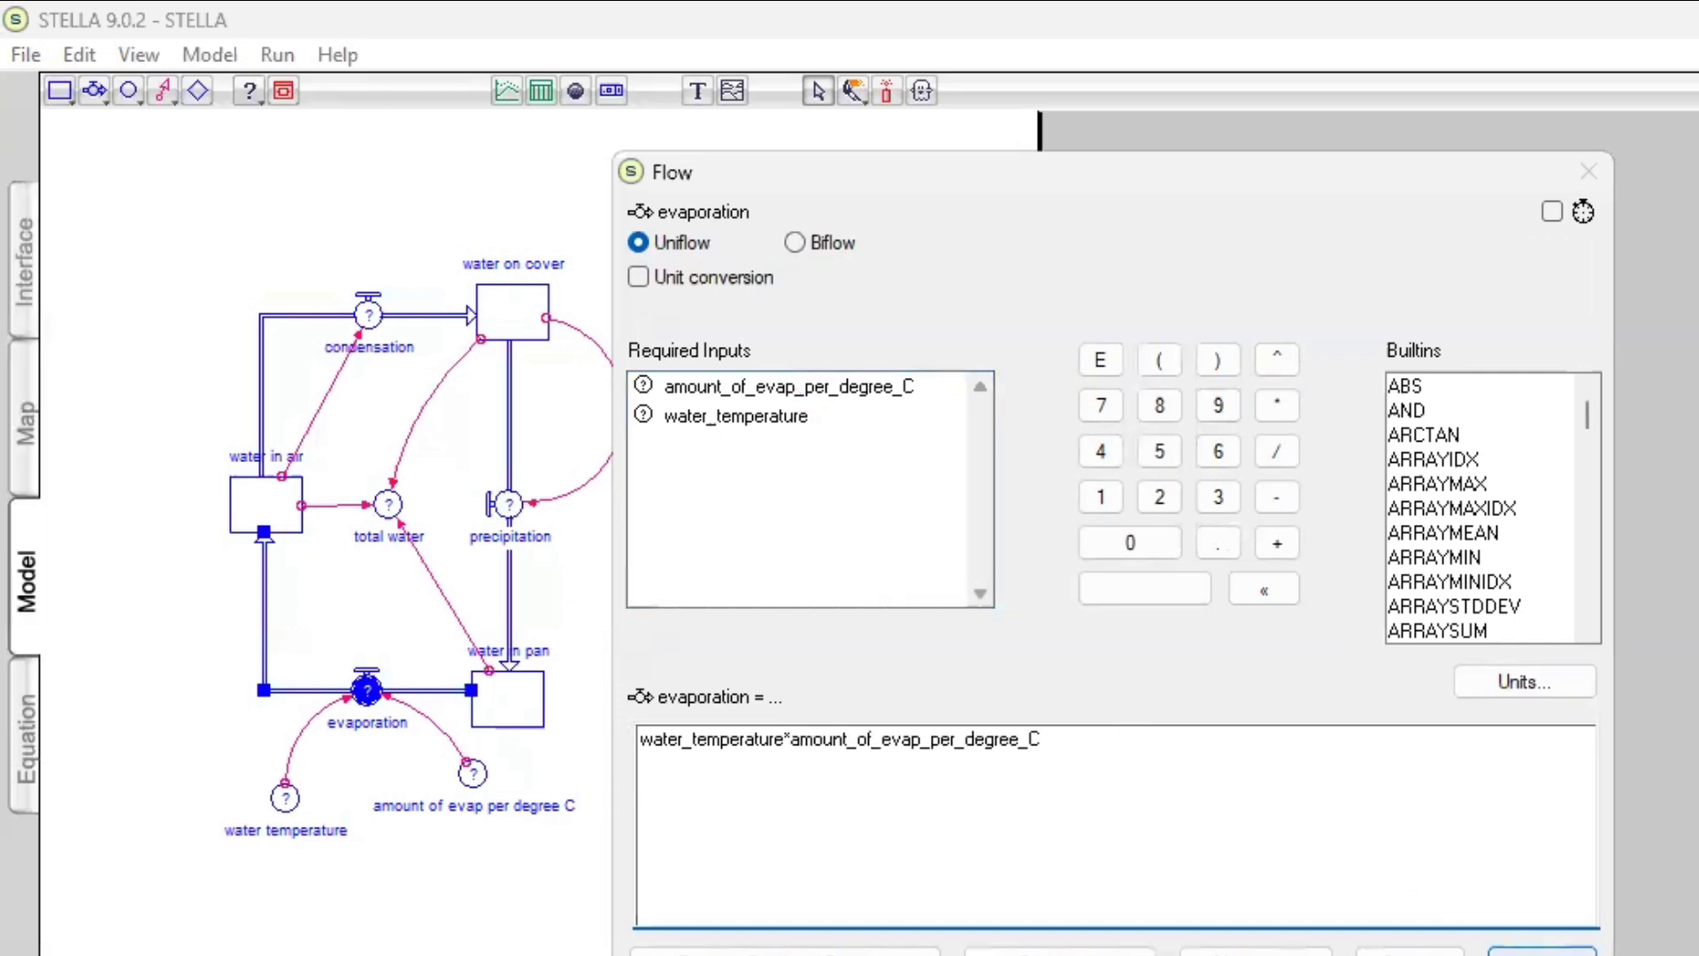
left_click(1543, 954)
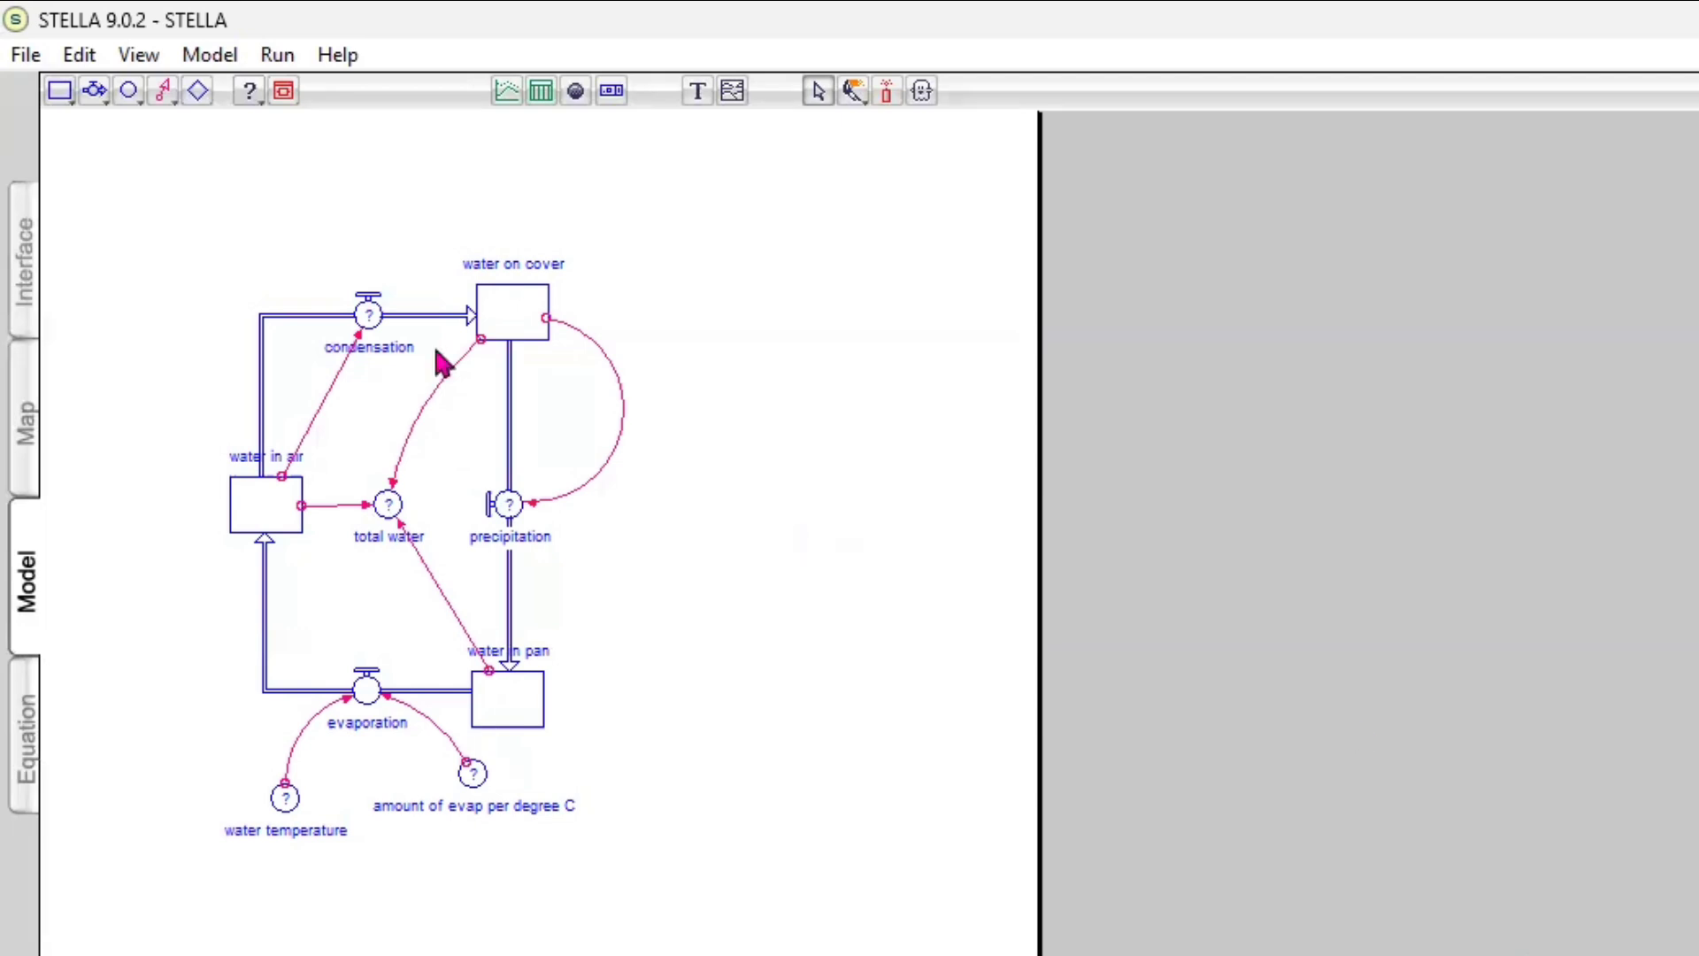
Define the condensation flow as 0.5*water_in_air
left_click(368, 323)
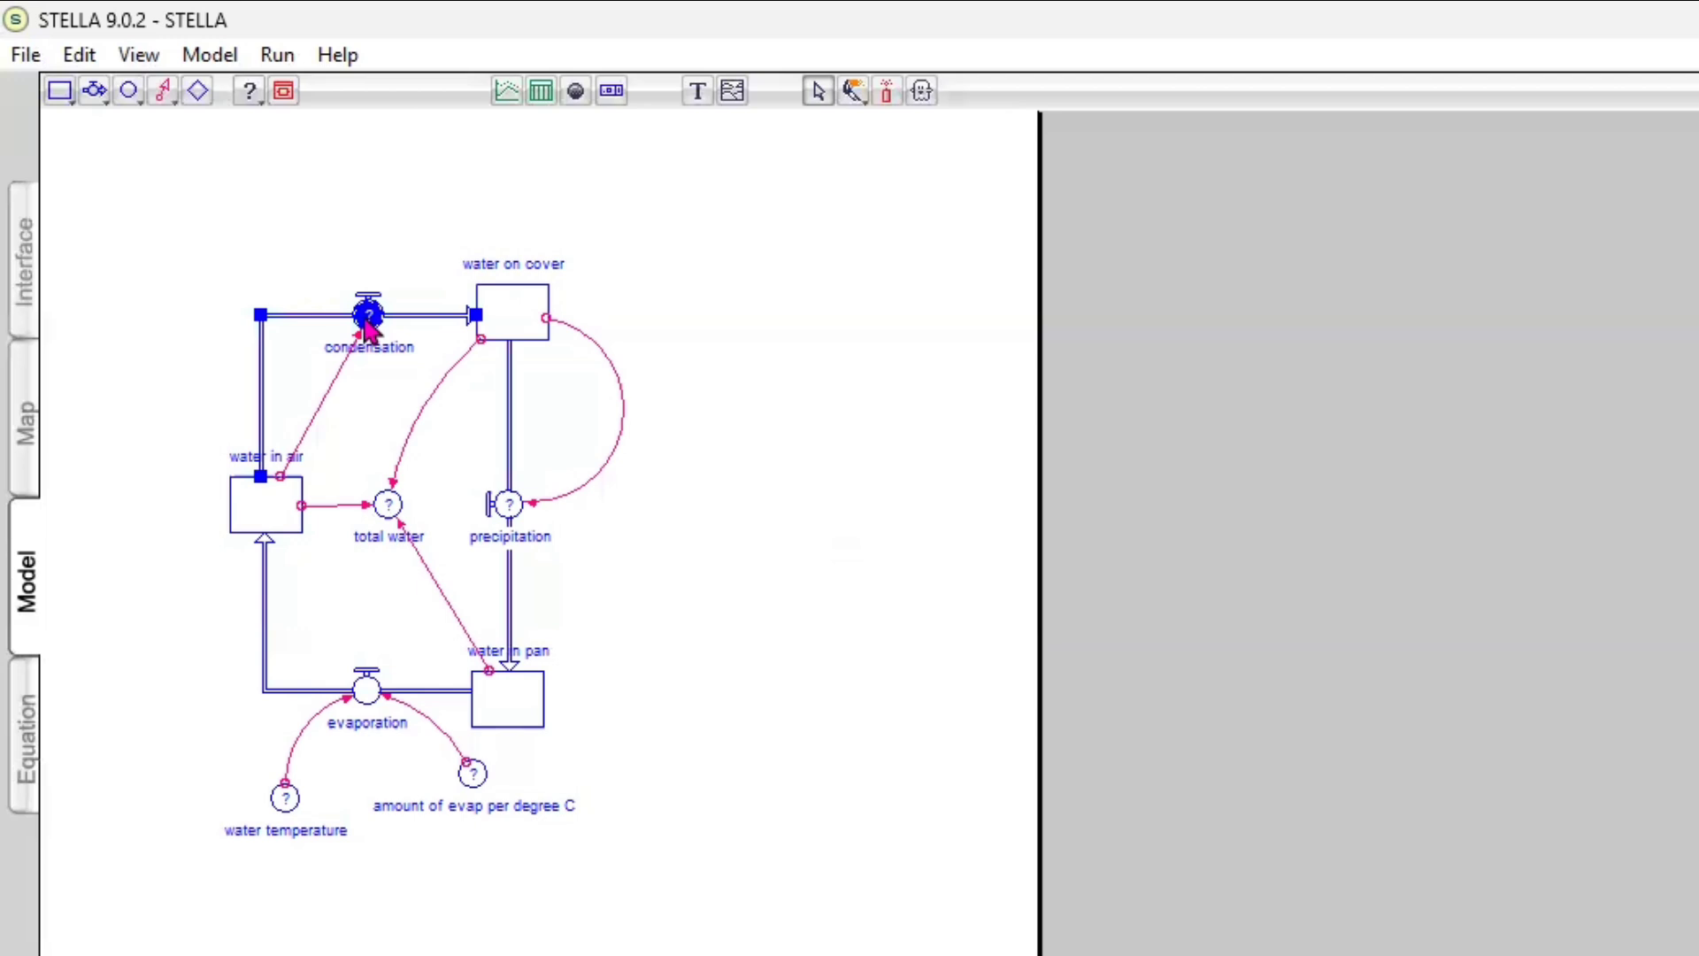
double_click(368, 323)
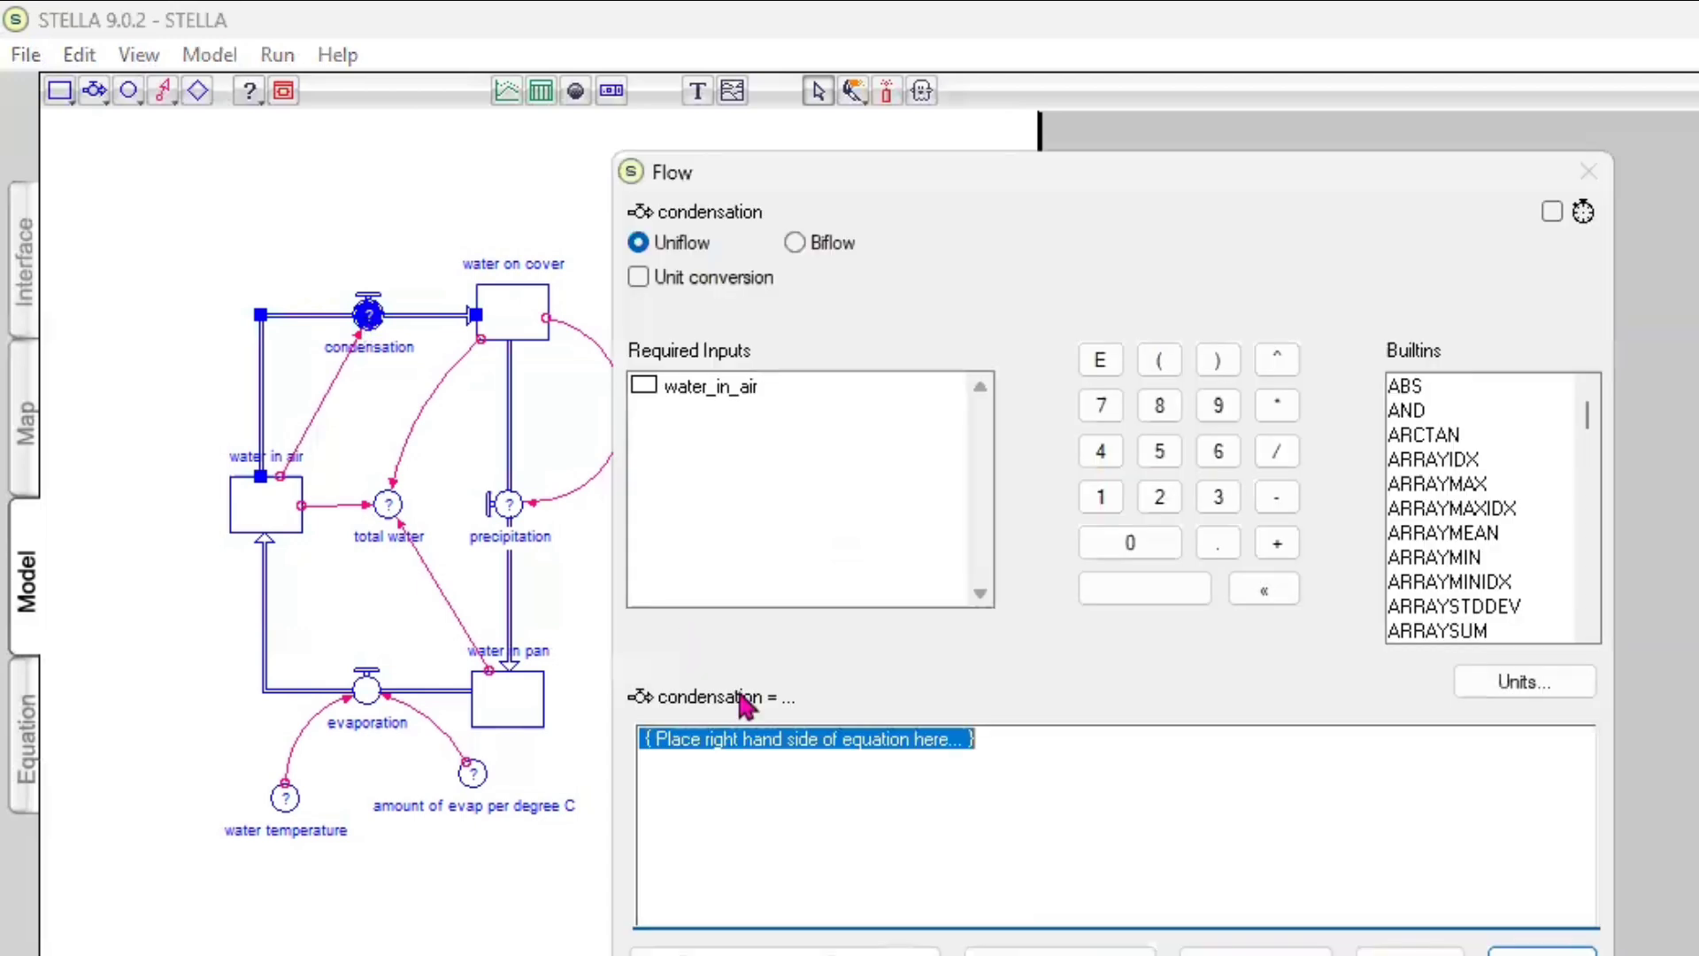
type("0")
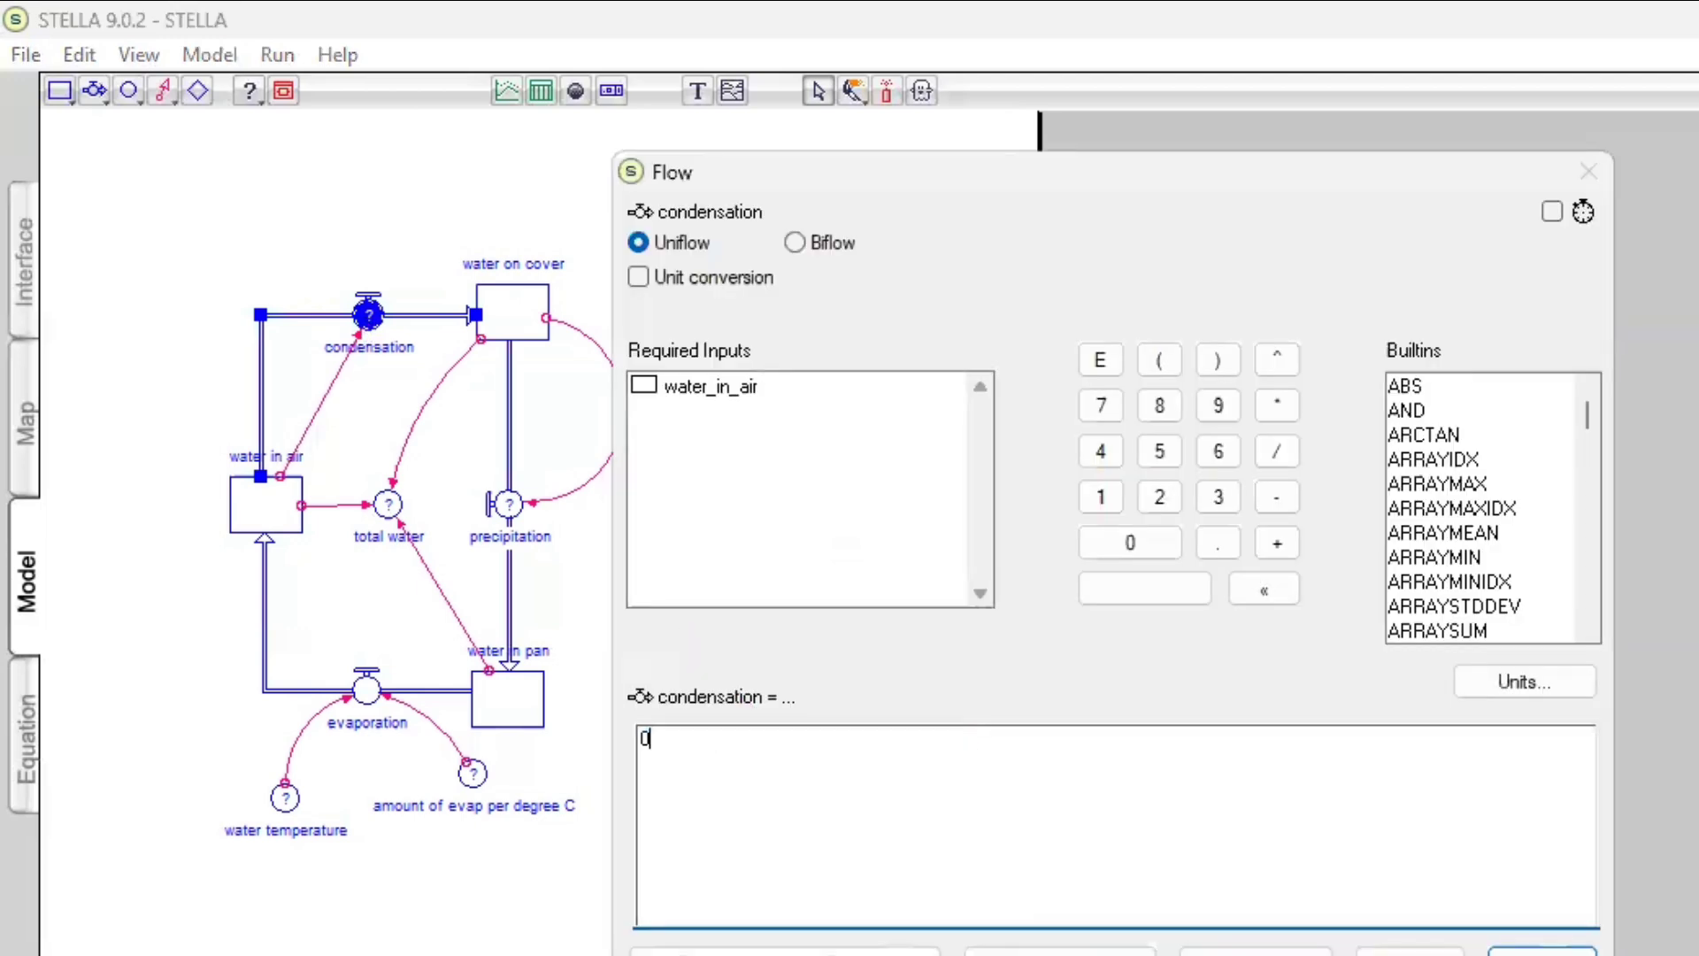
type(".5")
left_click(1275, 400)
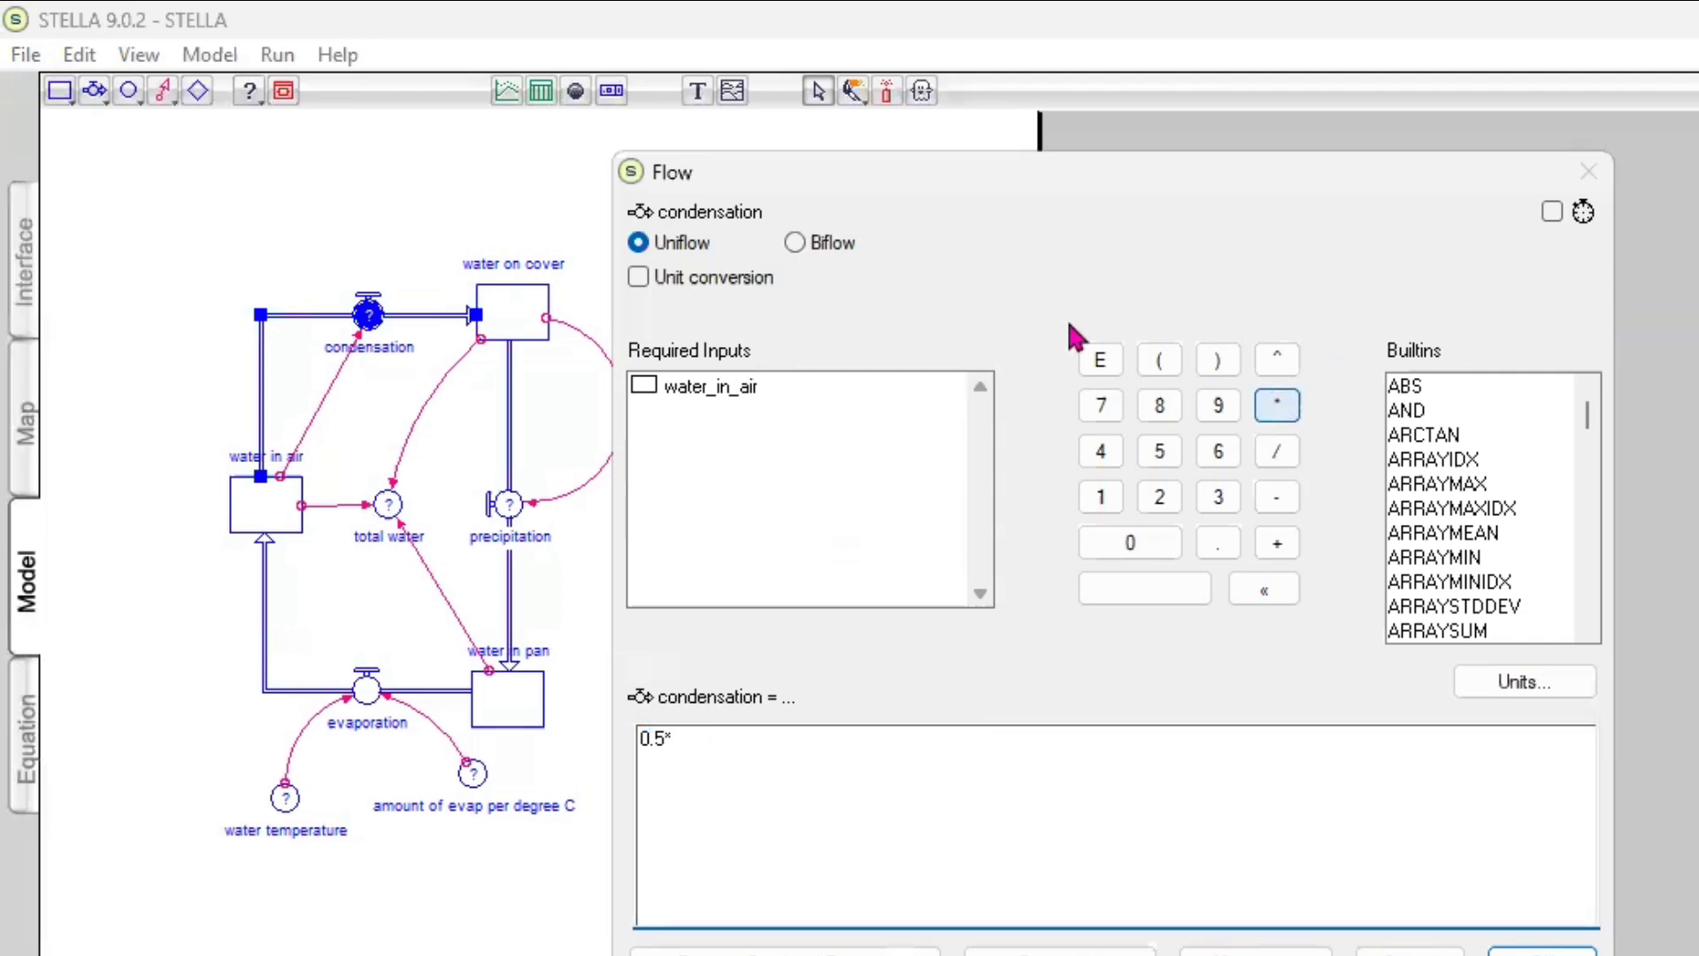
double_click(768, 389)
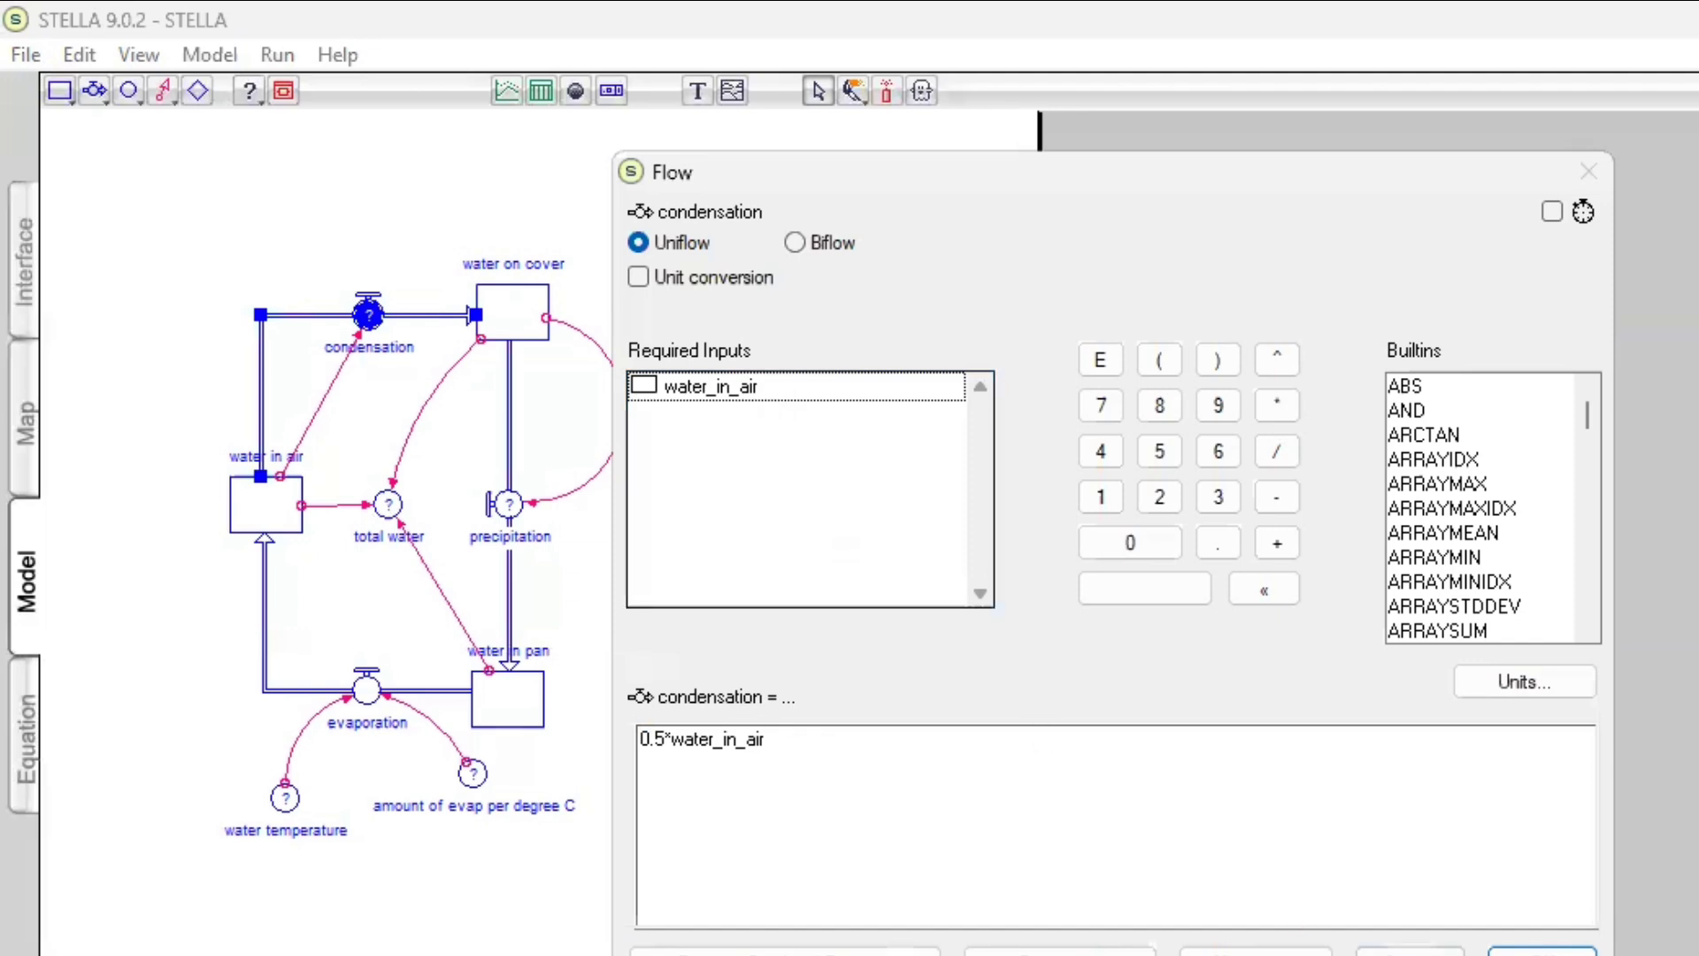
left_click(1543, 953)
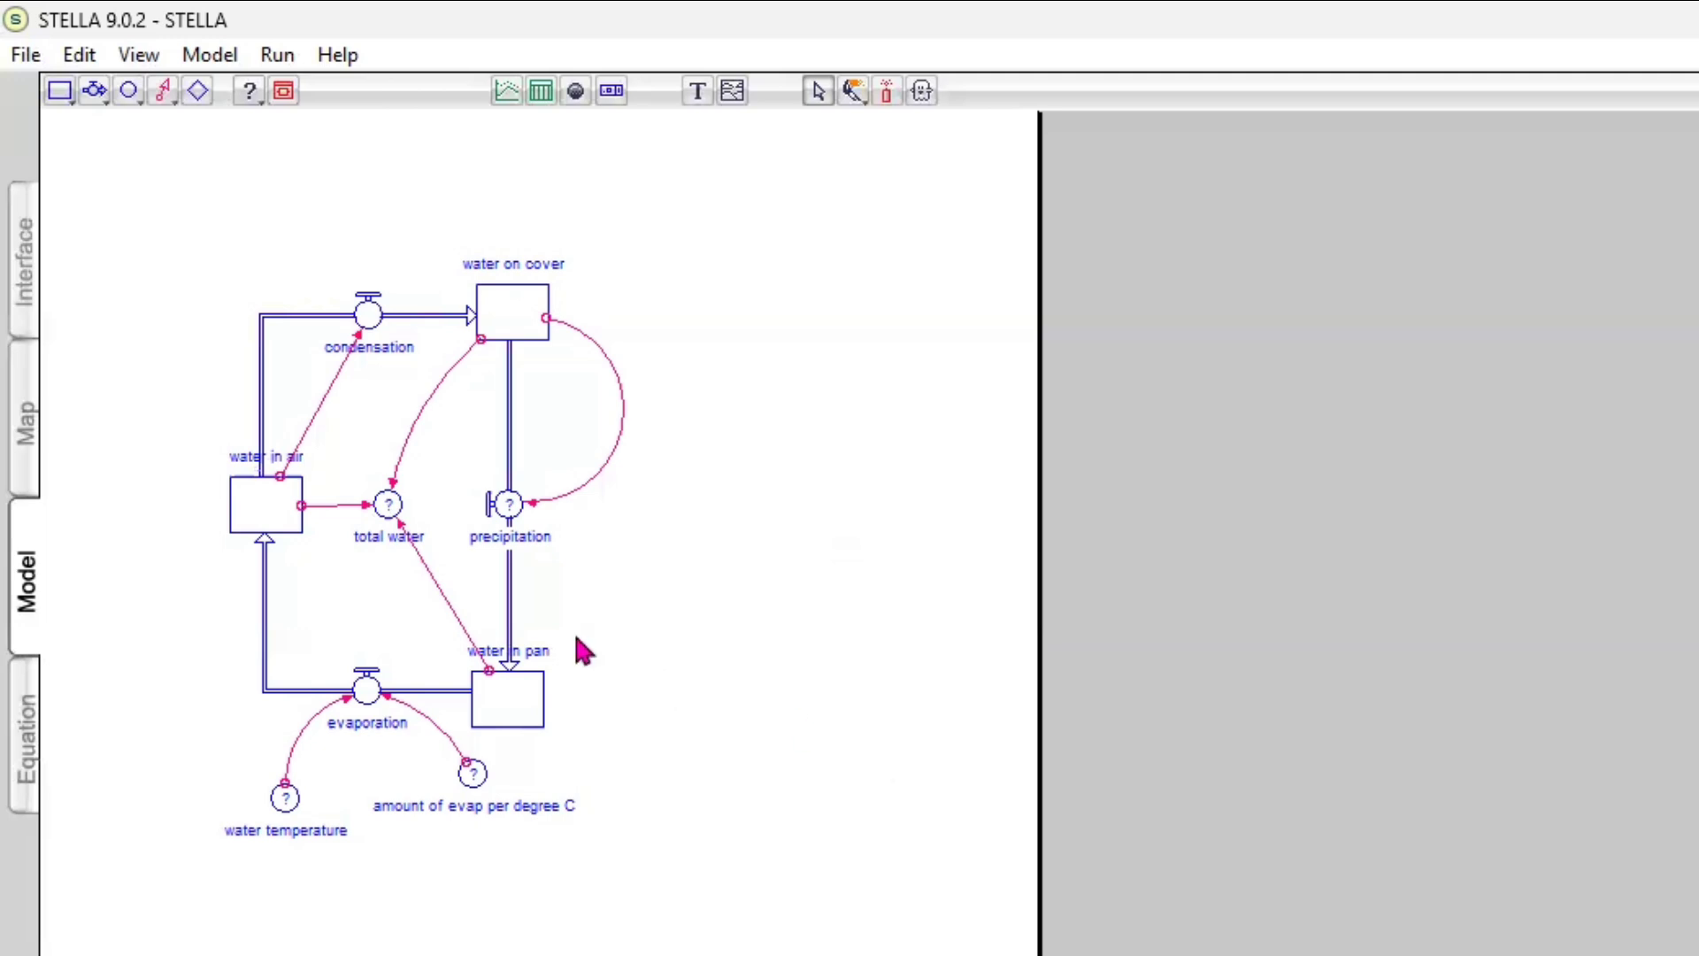
Define the precipitation flow as 0.5*water_on_cover
left_click(510, 507)
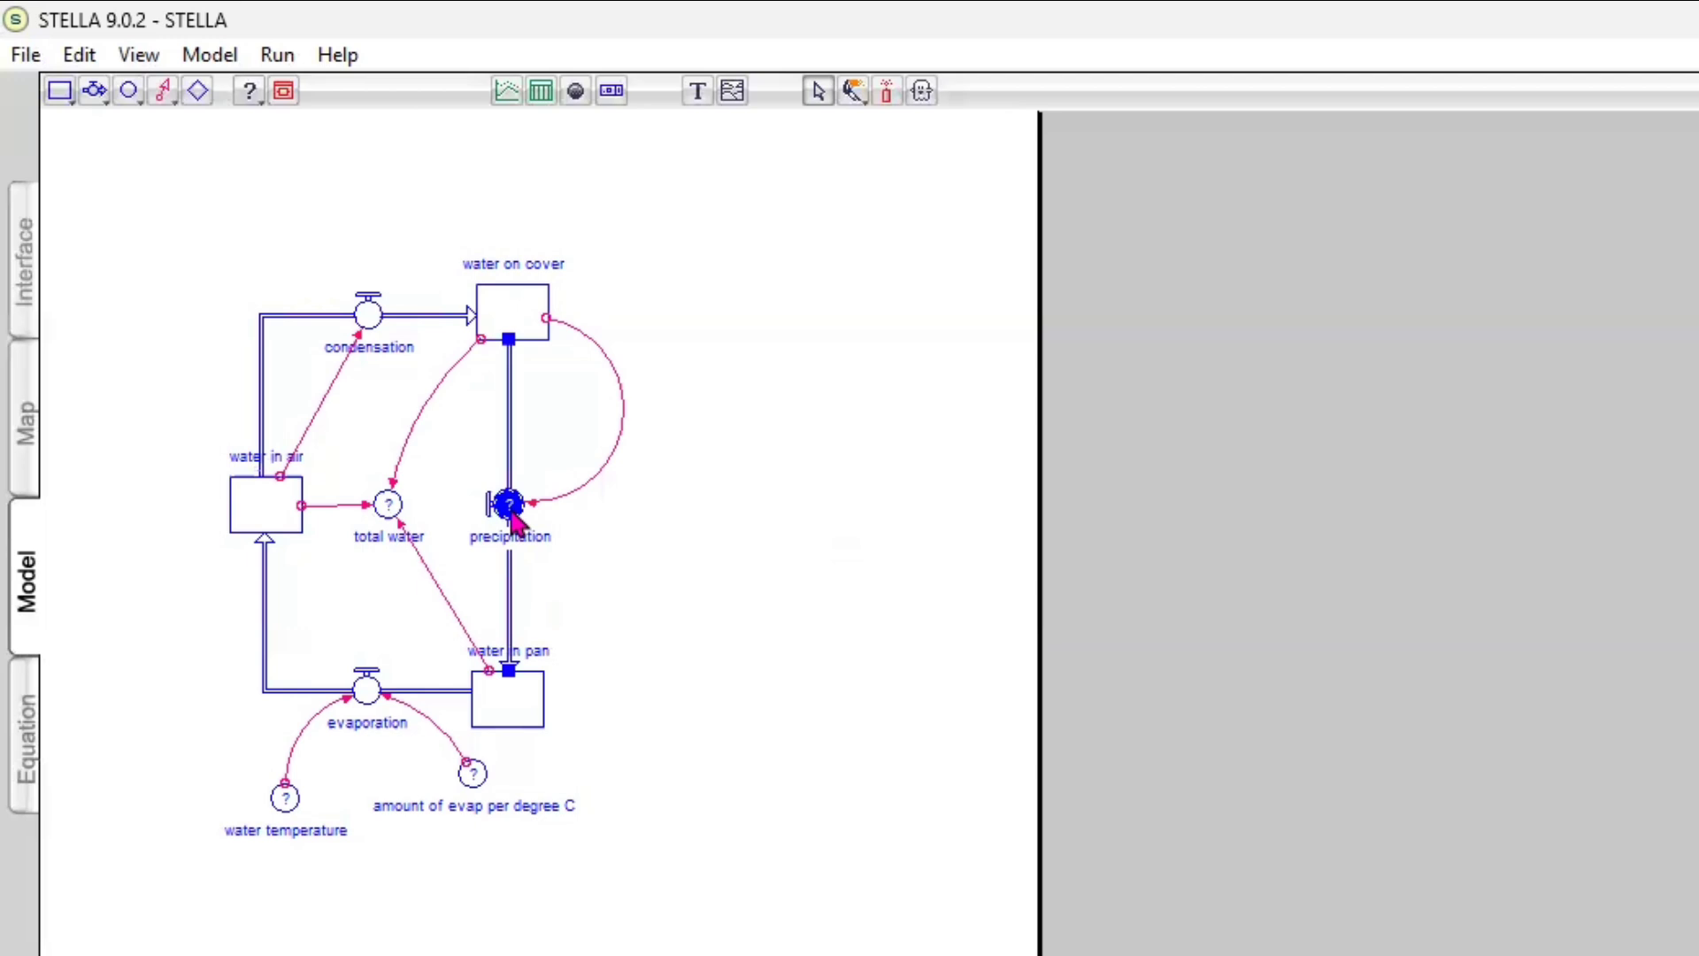
double_click(512, 514)
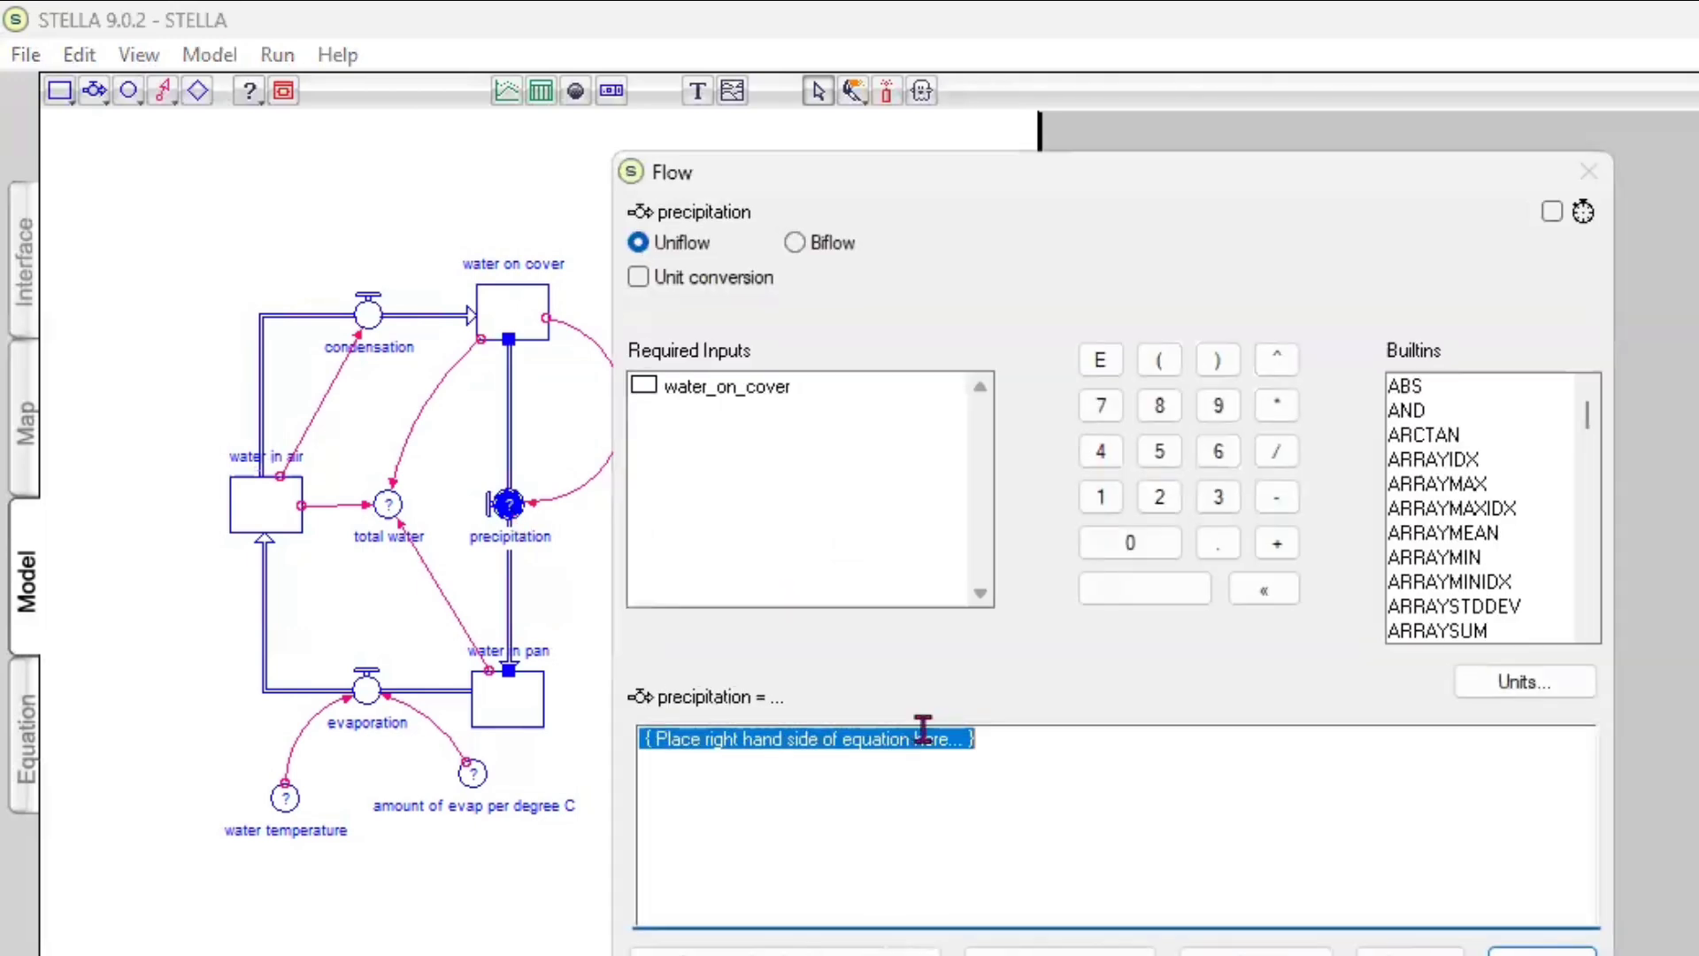
type("0.")
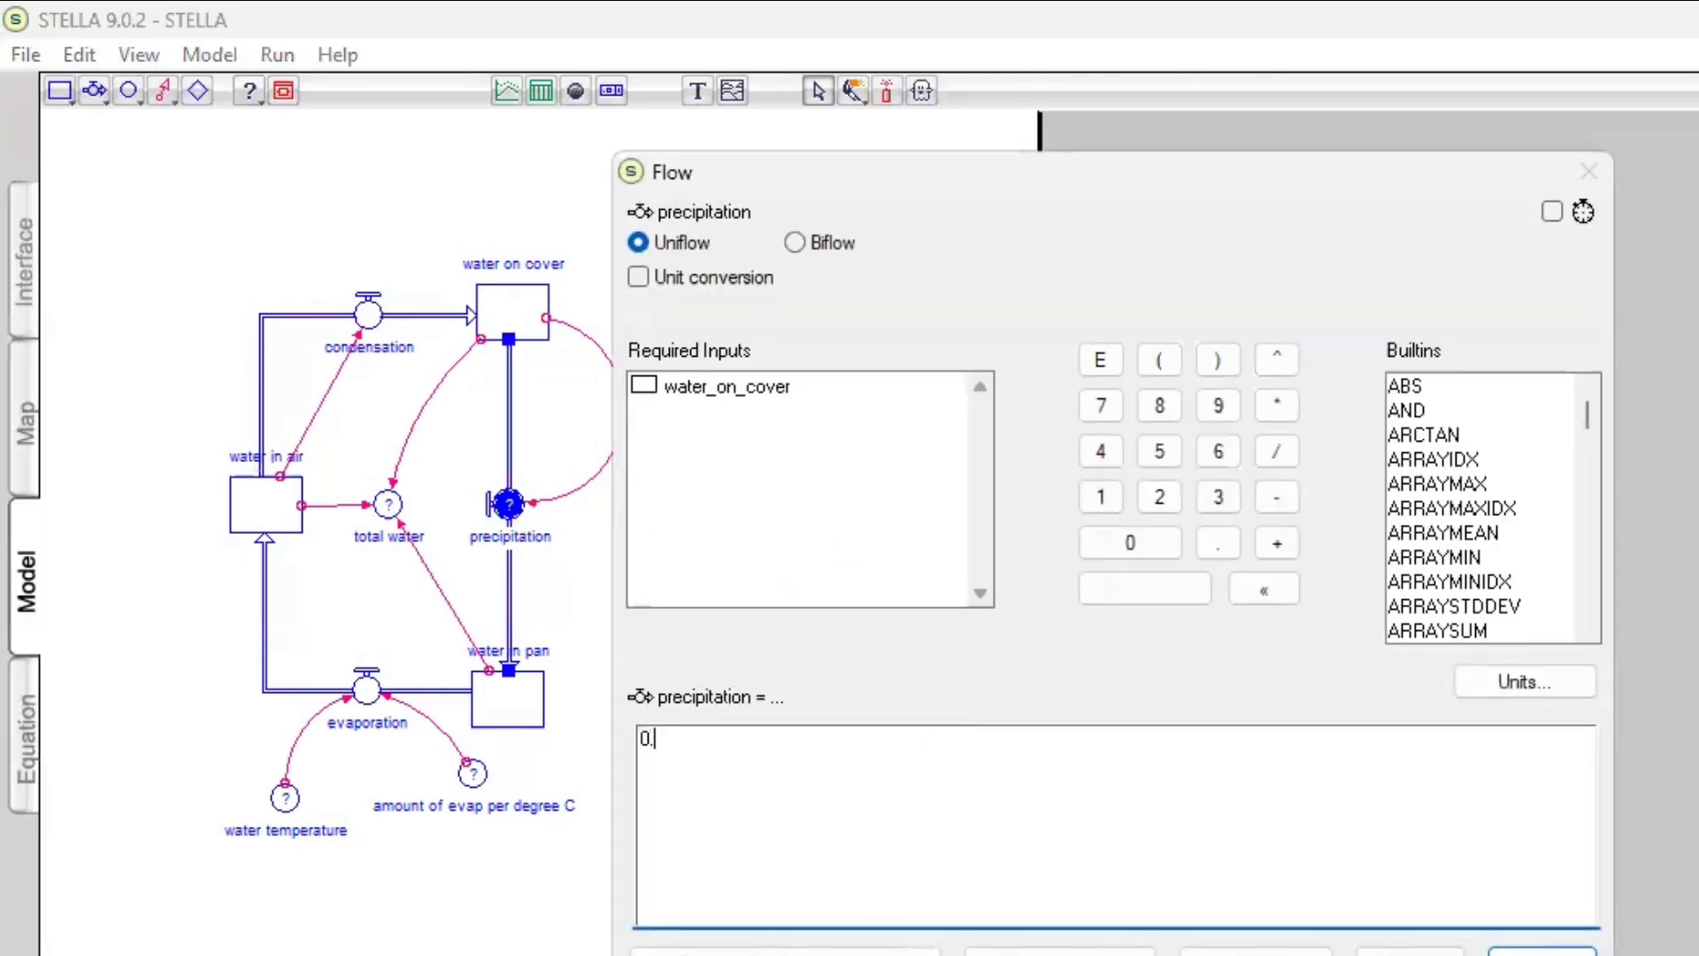
type("5")
left_click(1277, 406)
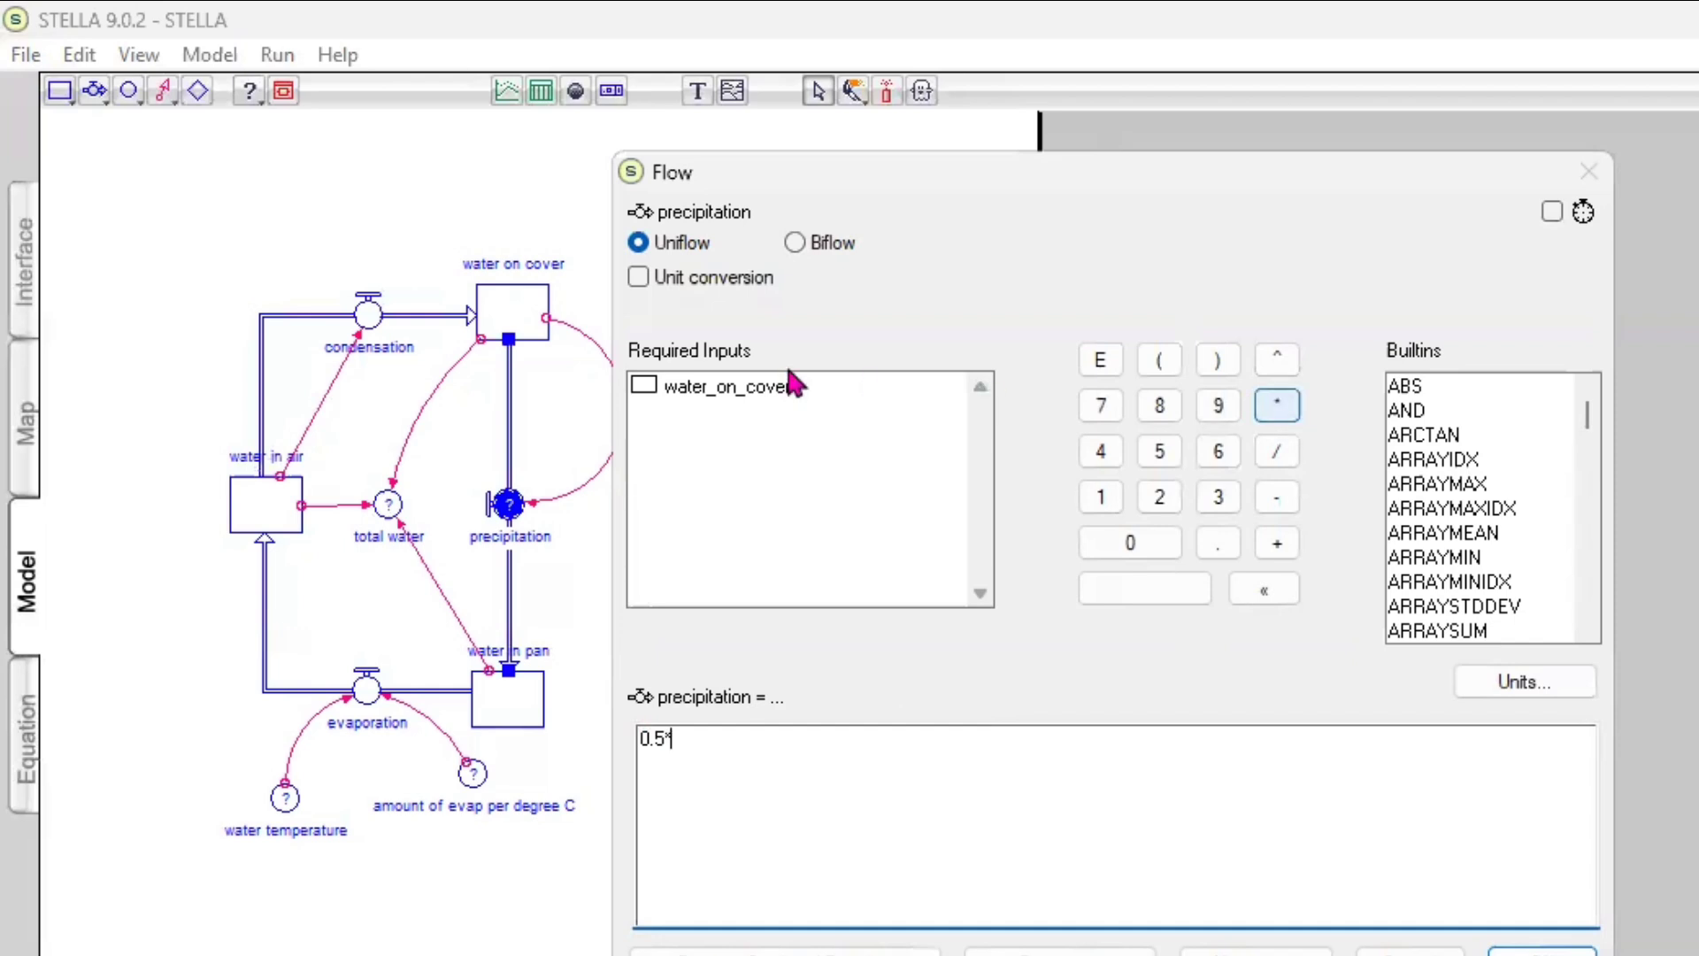
left_click(763, 388)
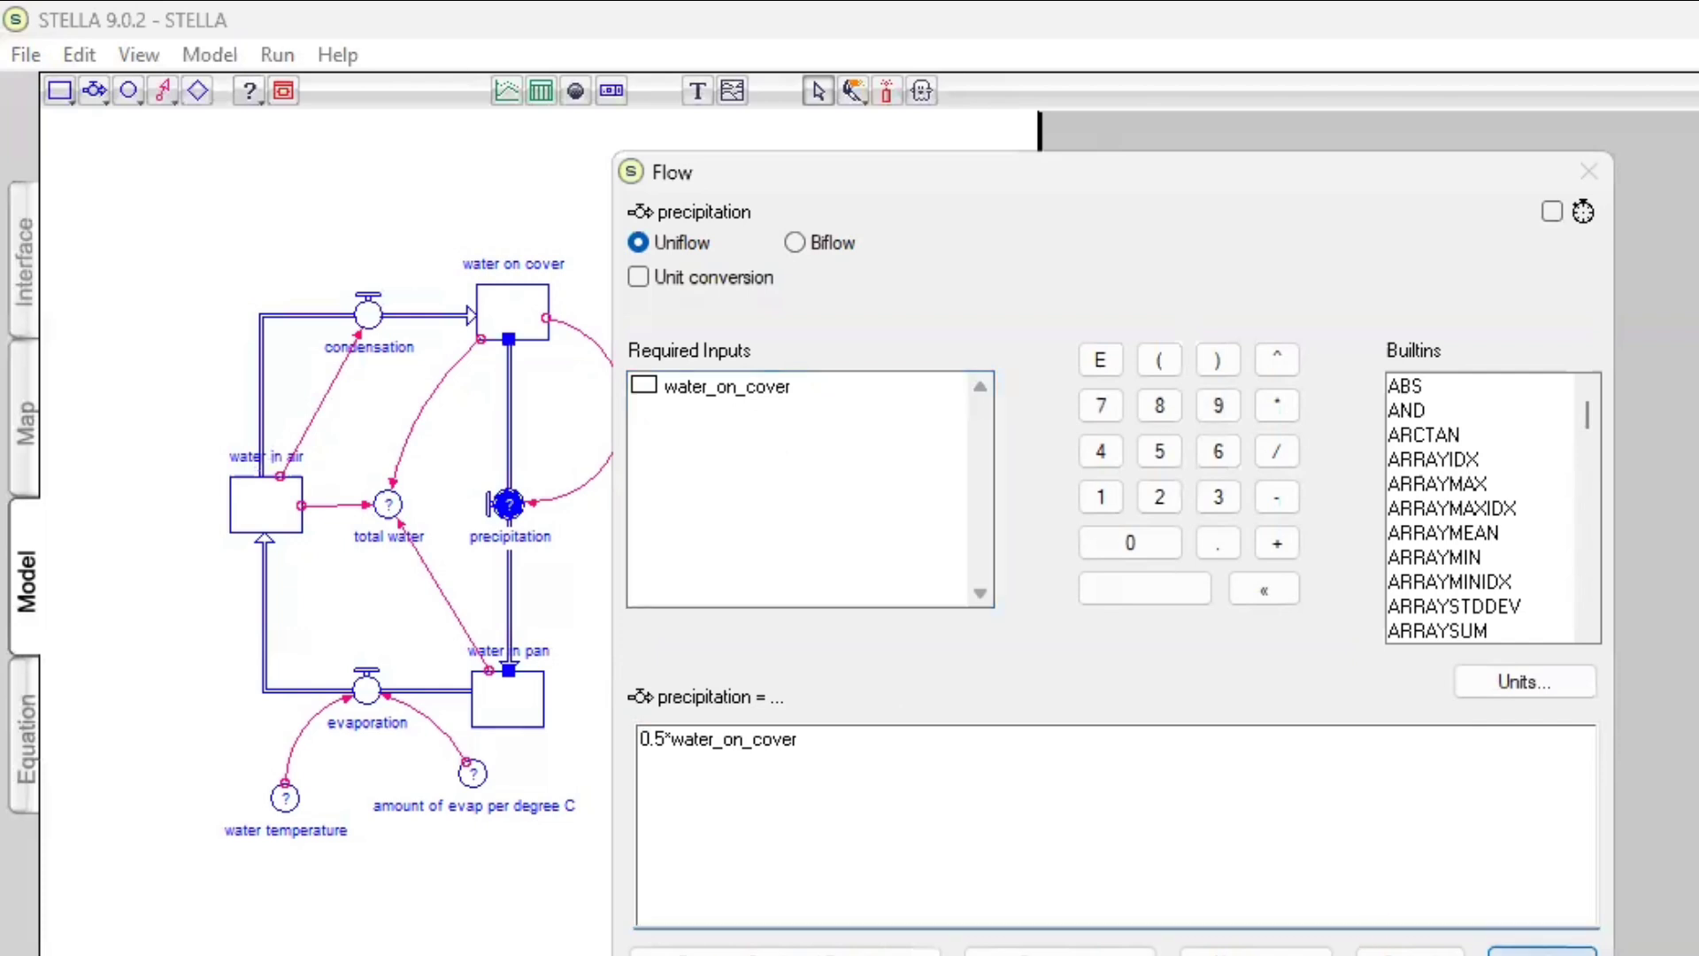
key("Return")
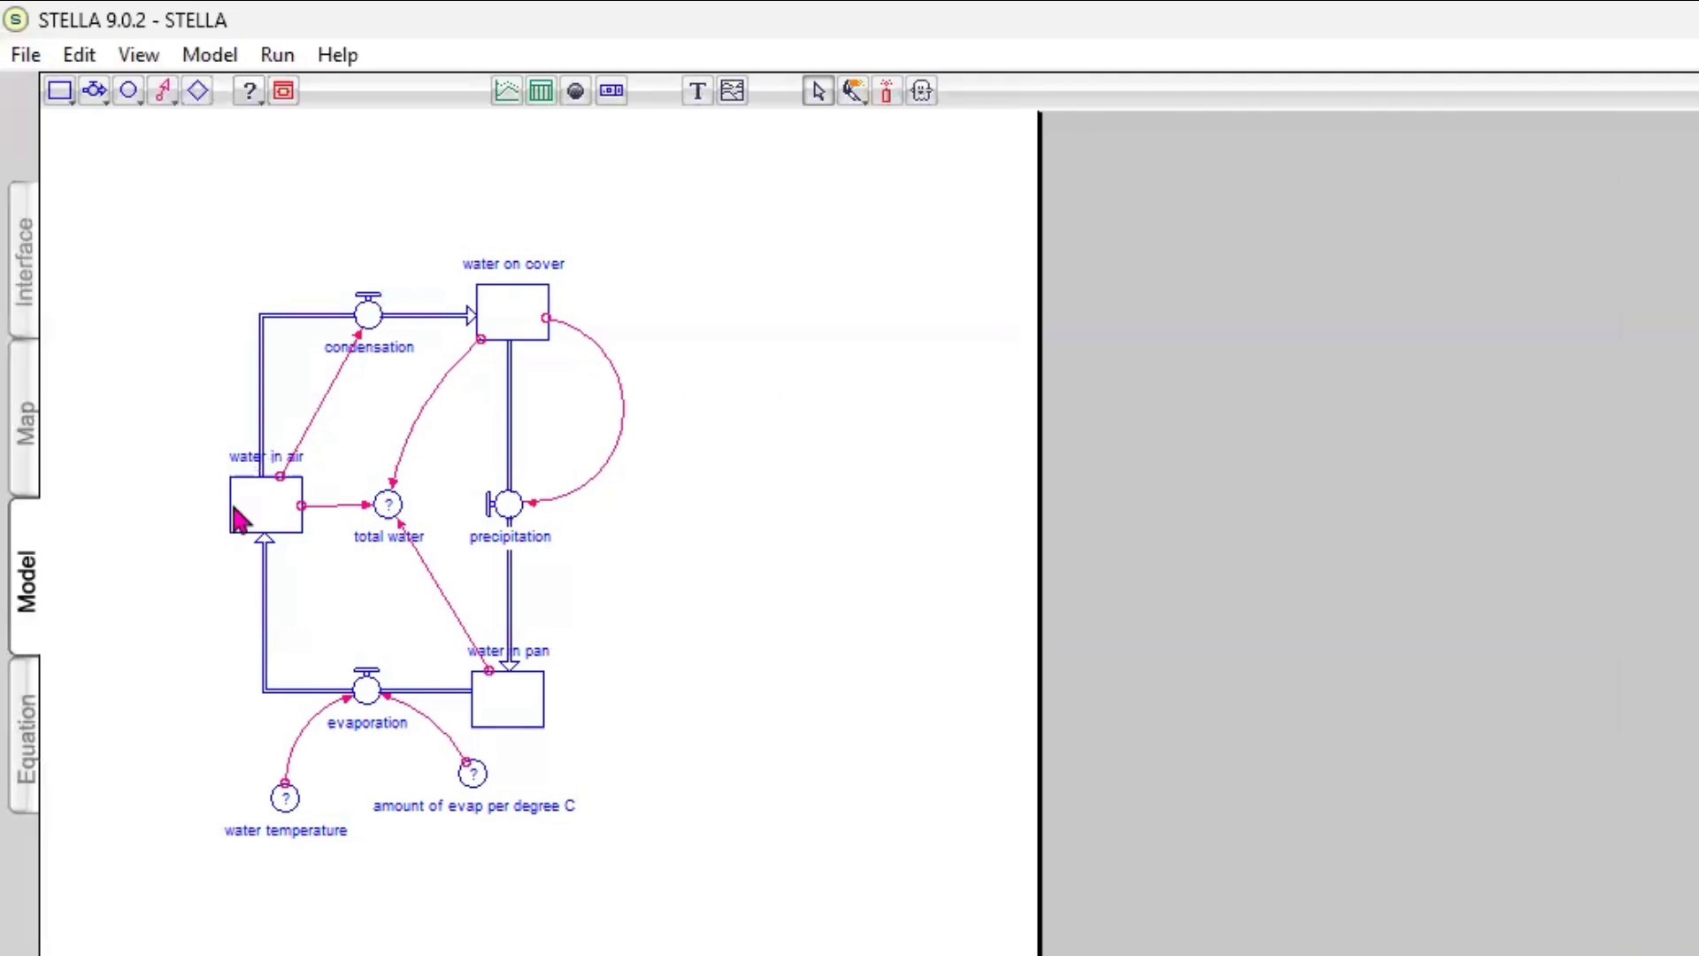
Define the water temperature converter as 100 with units of degrees C
left_click(289, 807)
double_click(287, 801)
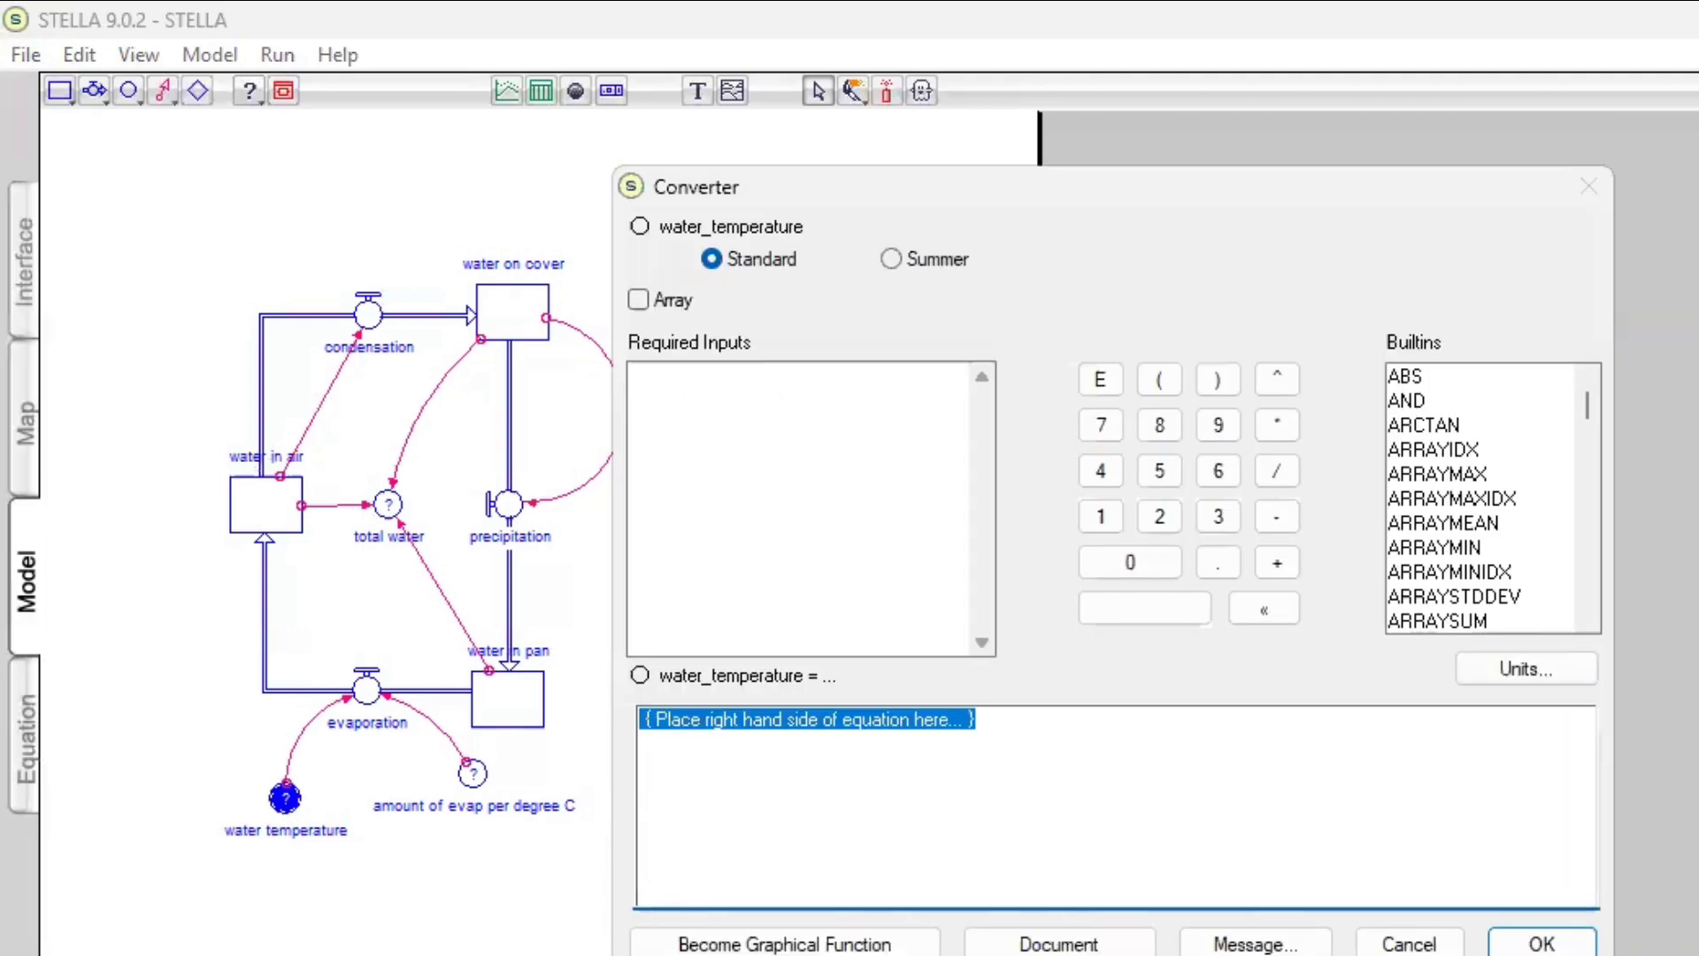
type("100")
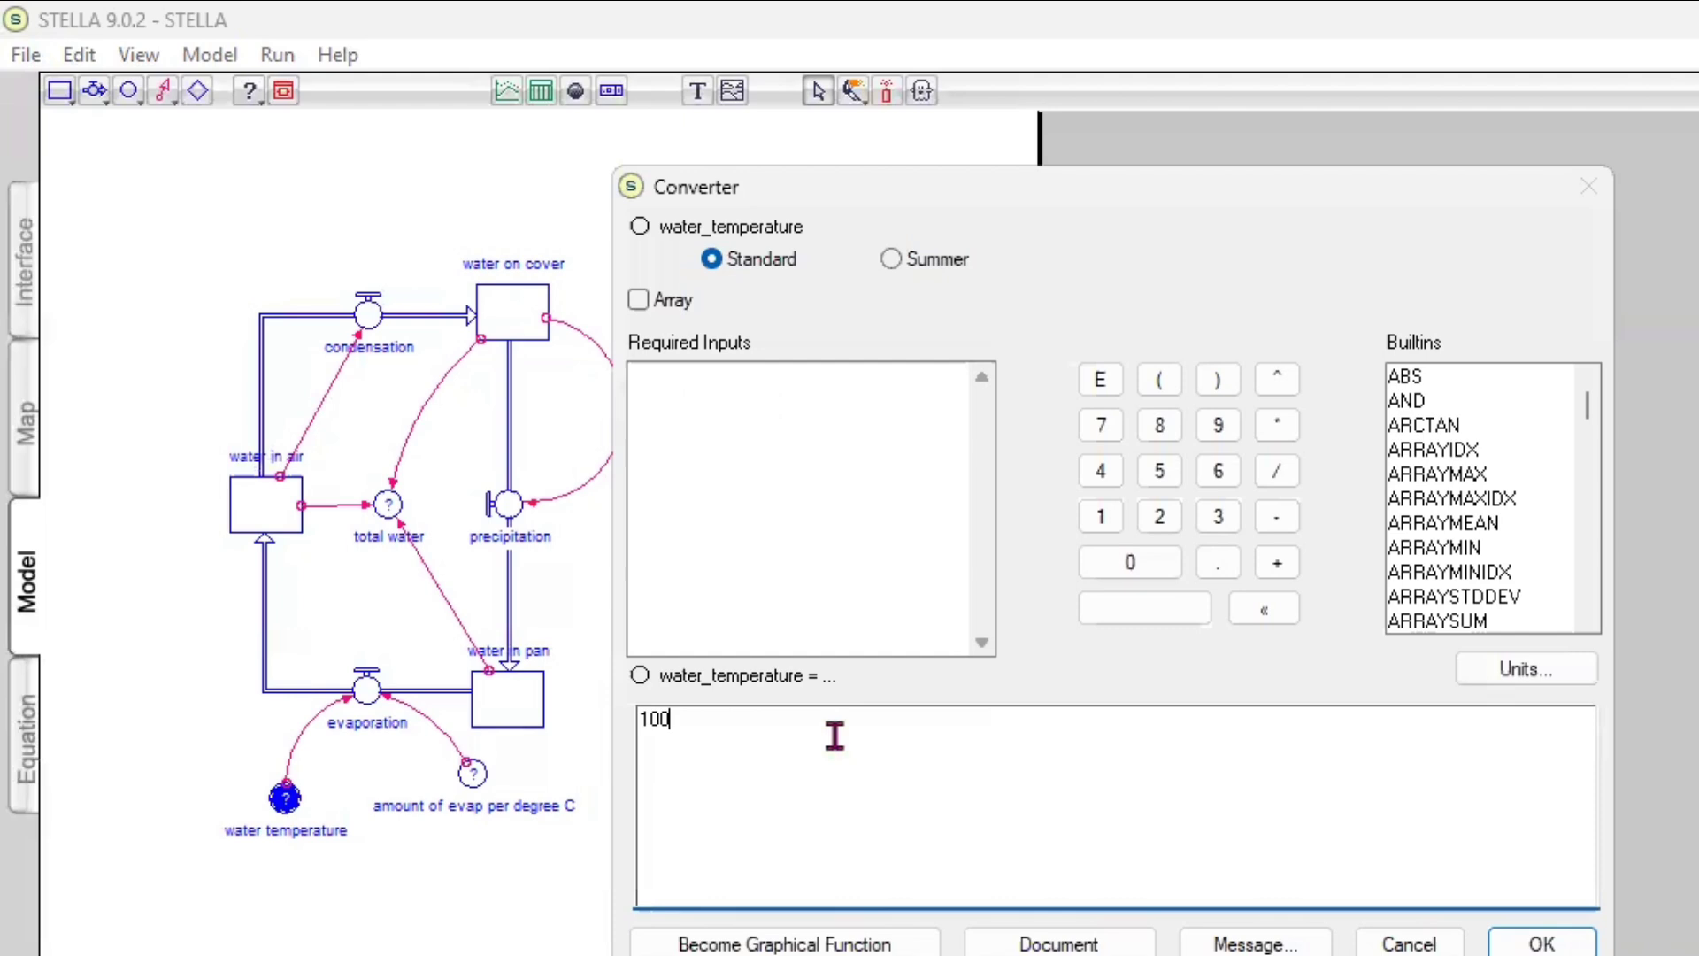
left_click(1527, 670)
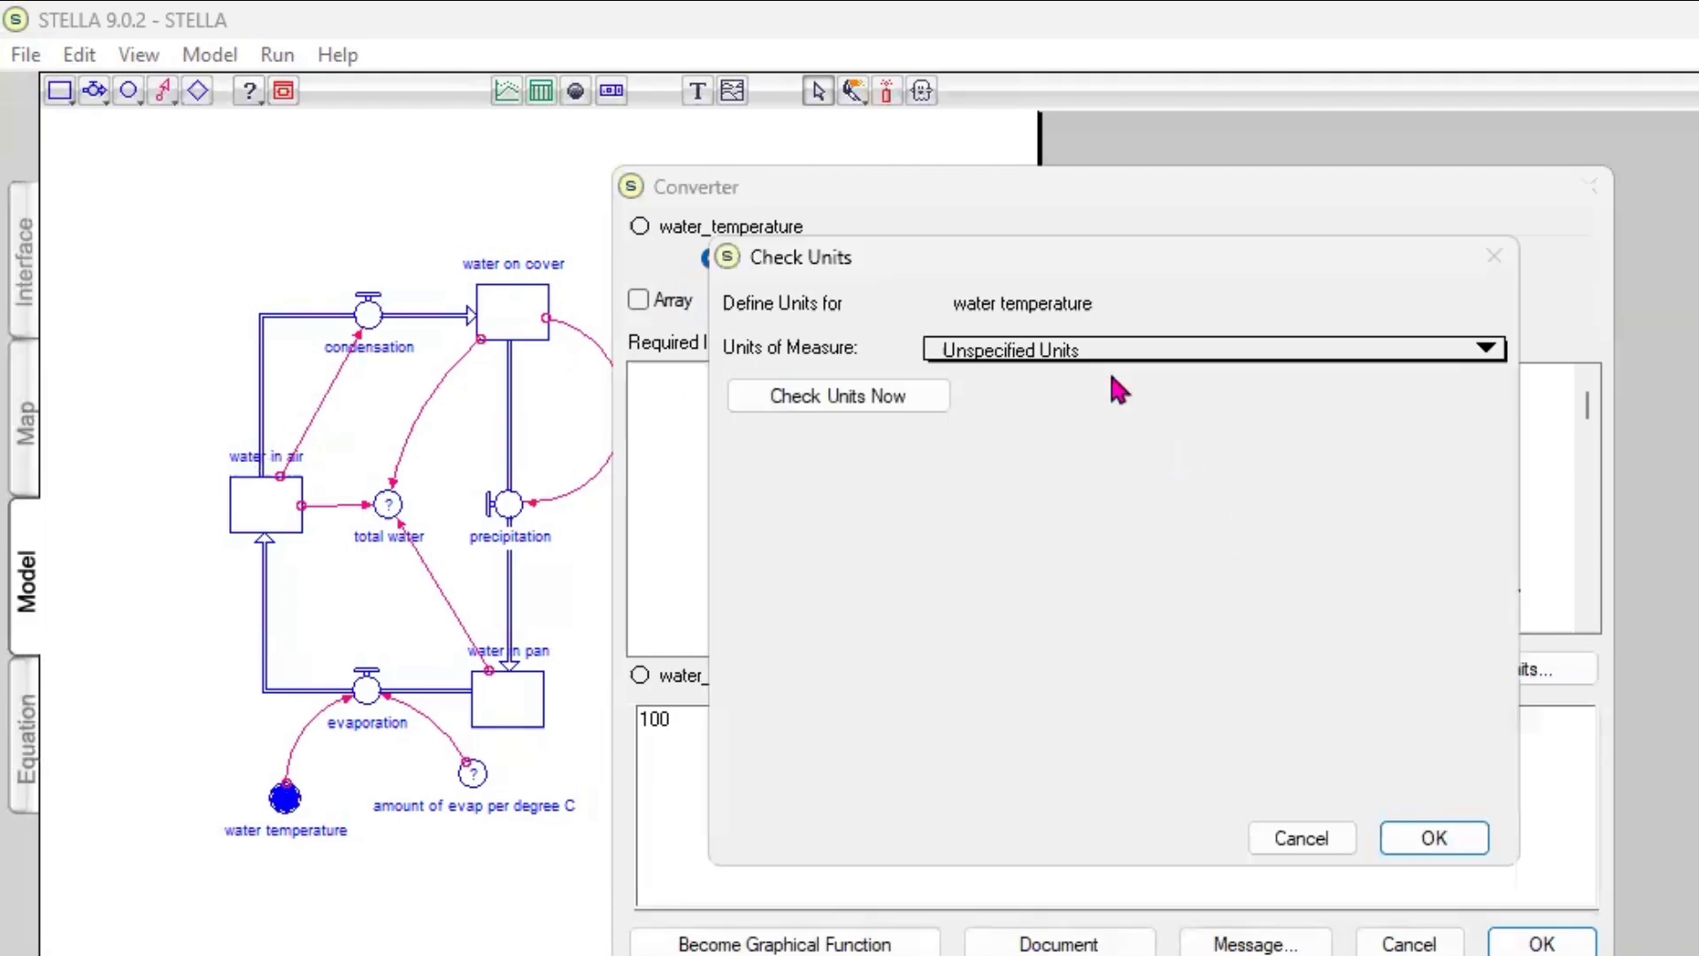
left_click(1086, 354)
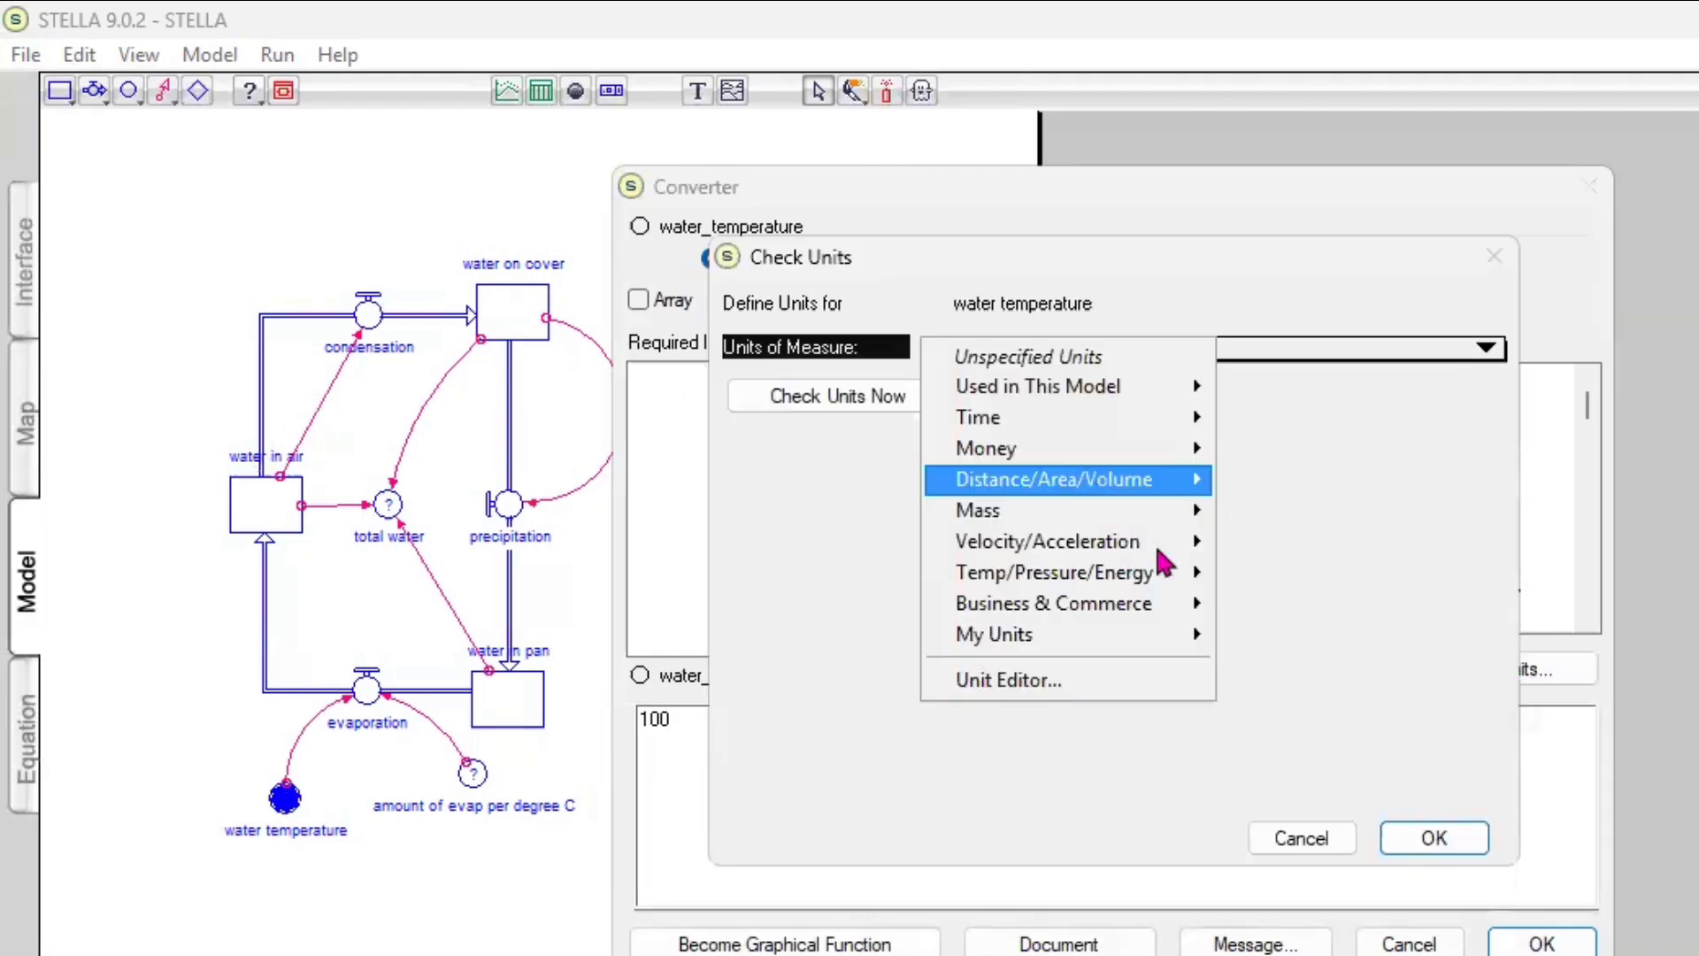
mouse_move(1189, 581)
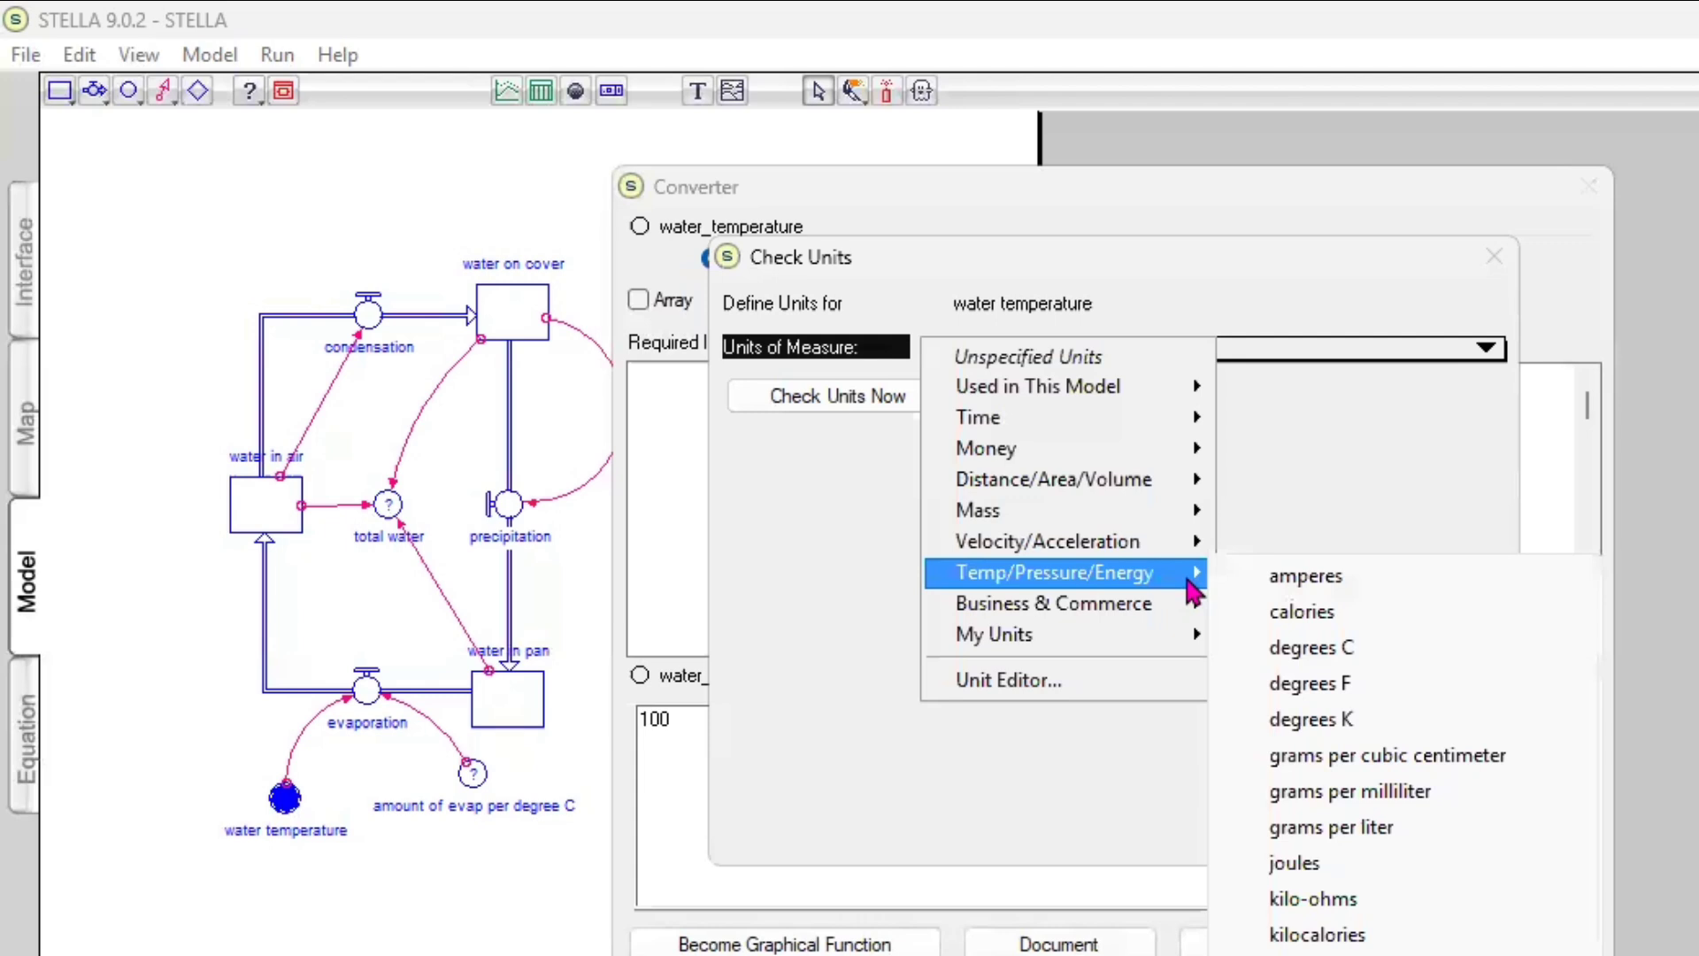
left_click(1321, 655)
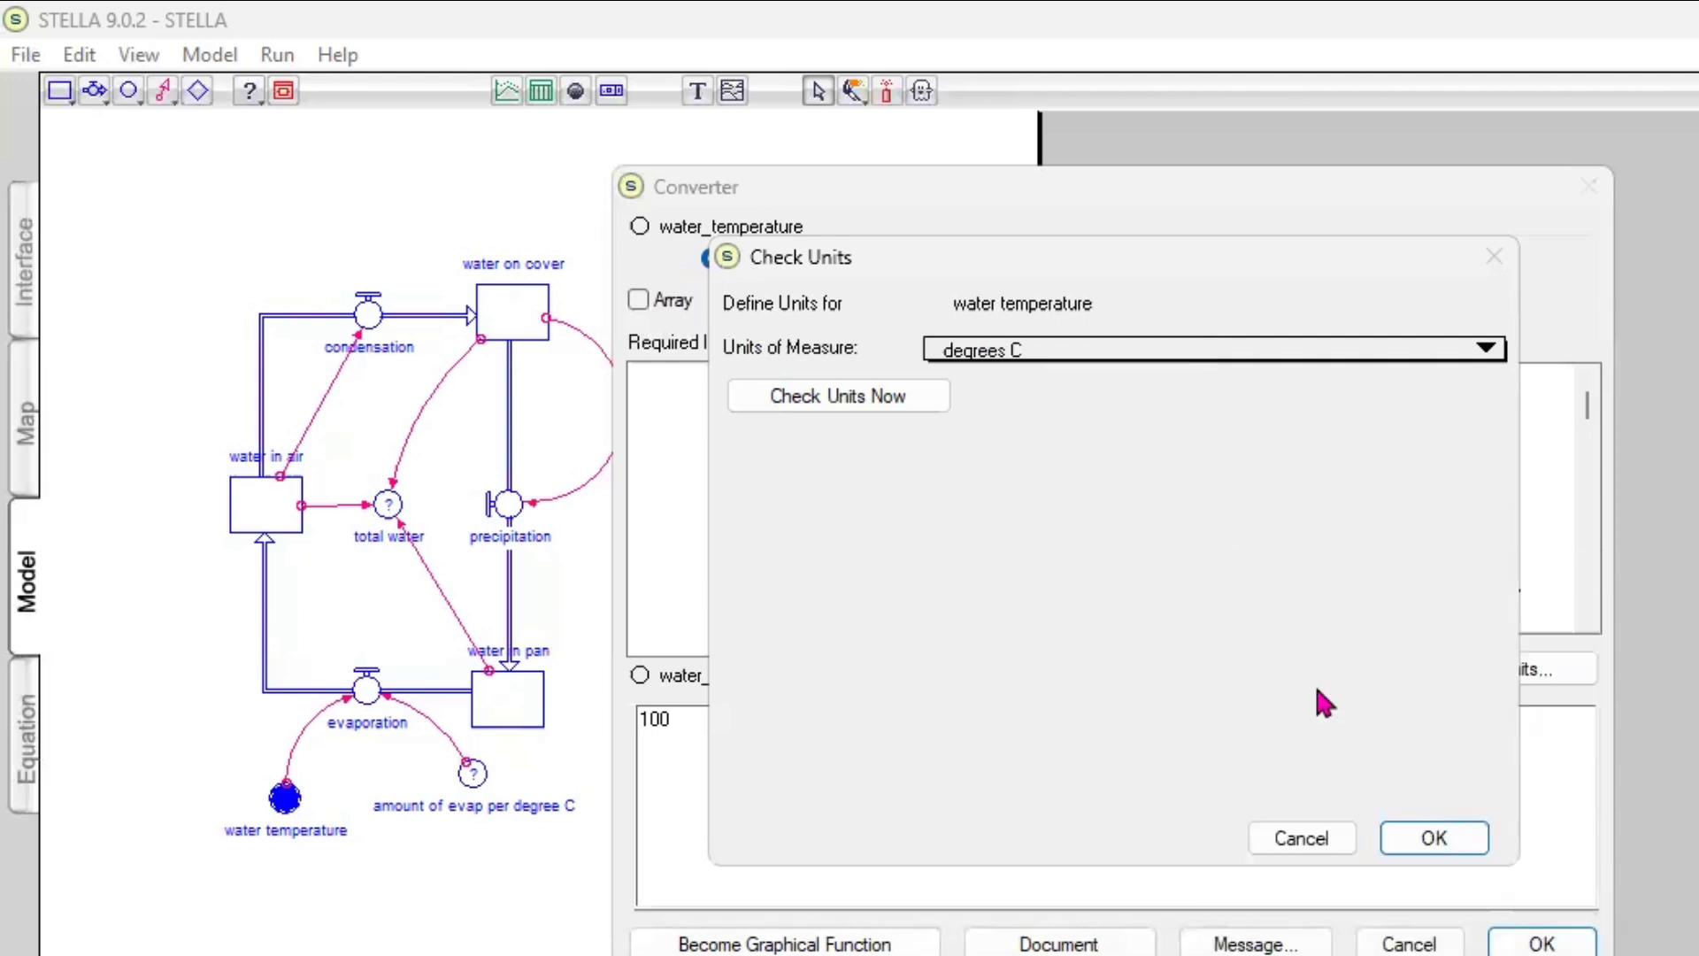
left_click(1443, 840)
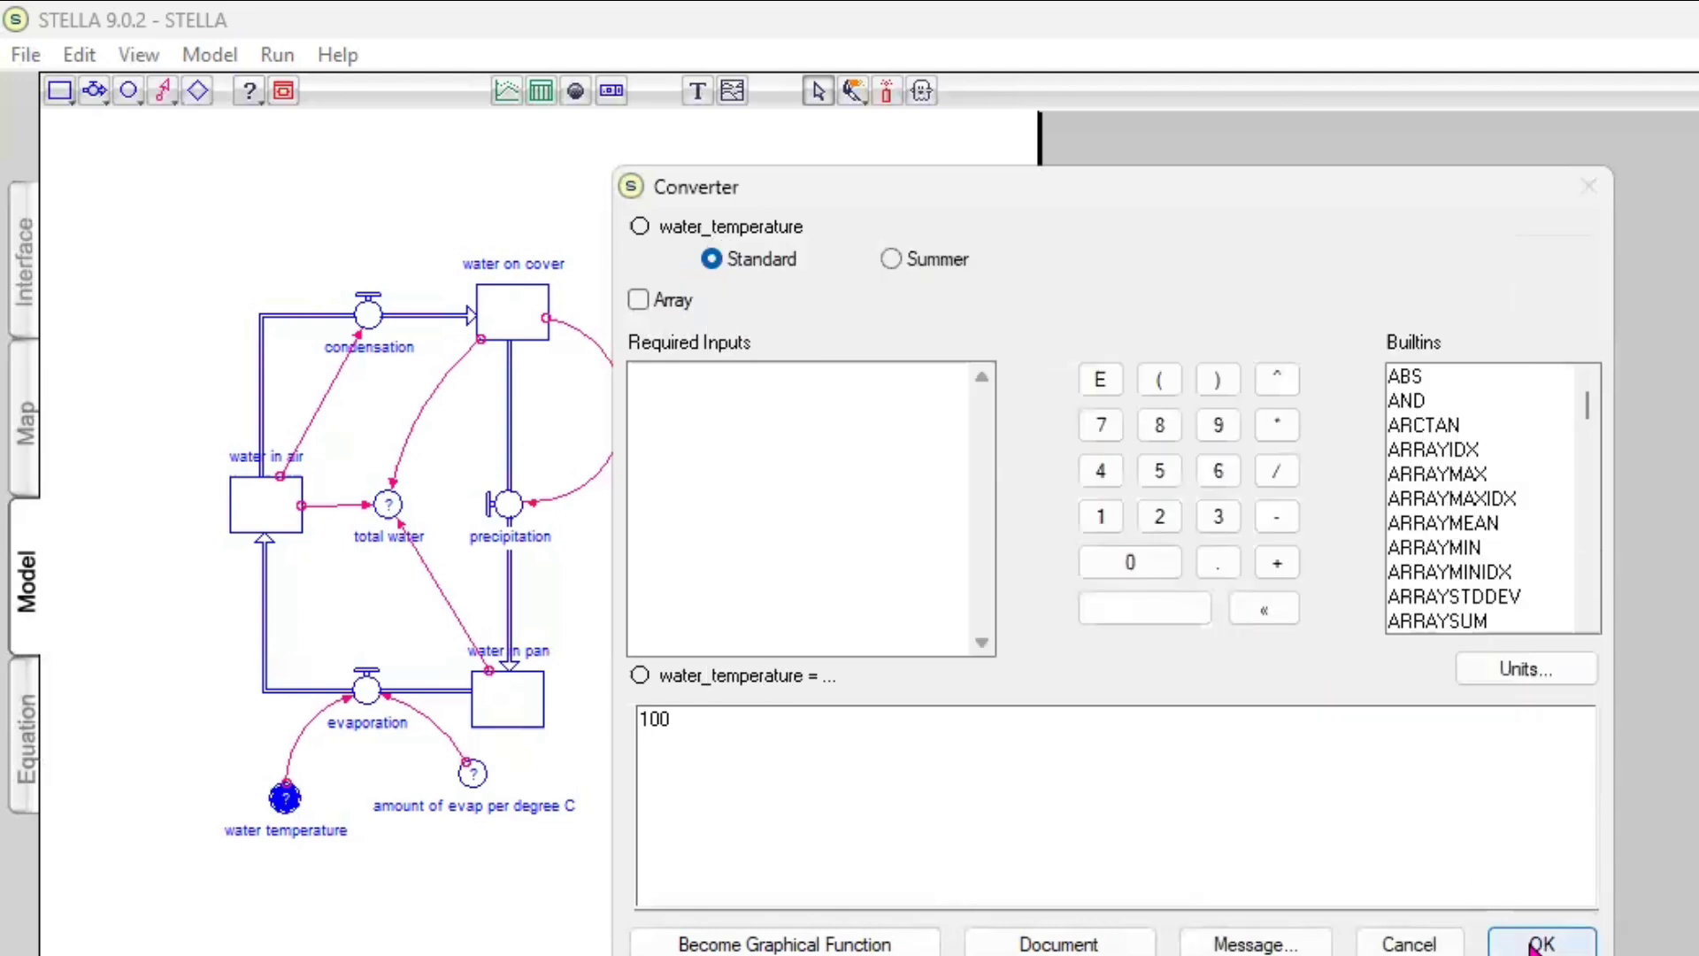
left_click(1540, 943)
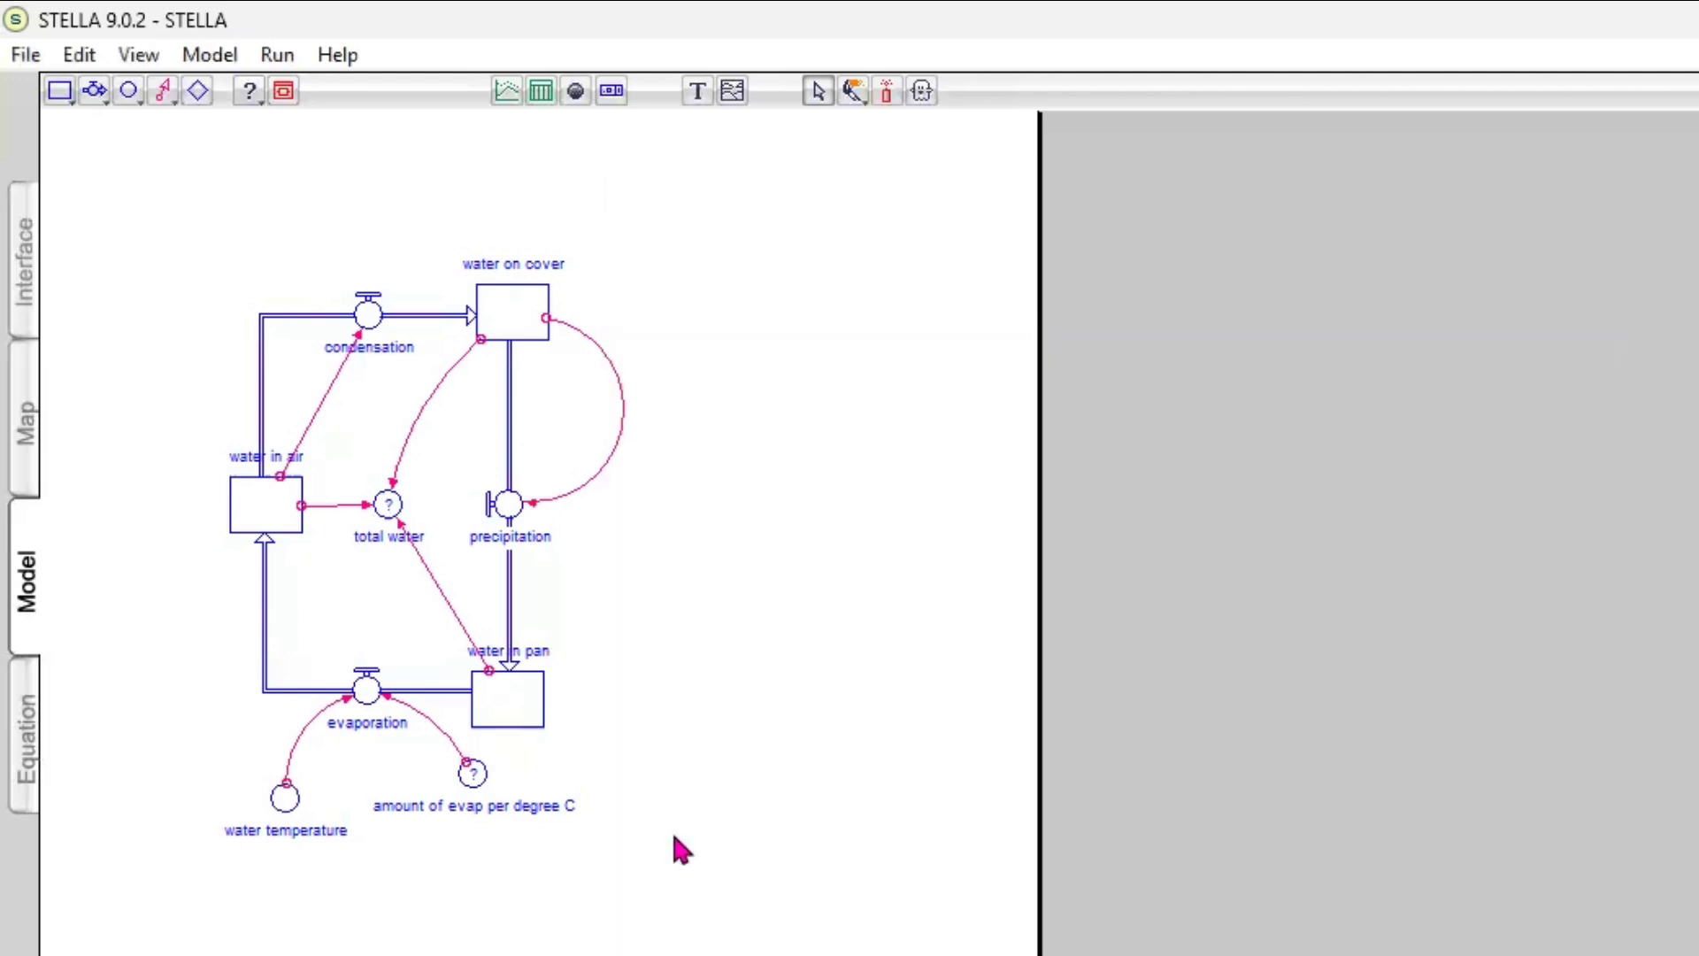
Define the amount of evap per degree C converter as 1/20
double_click(466, 773)
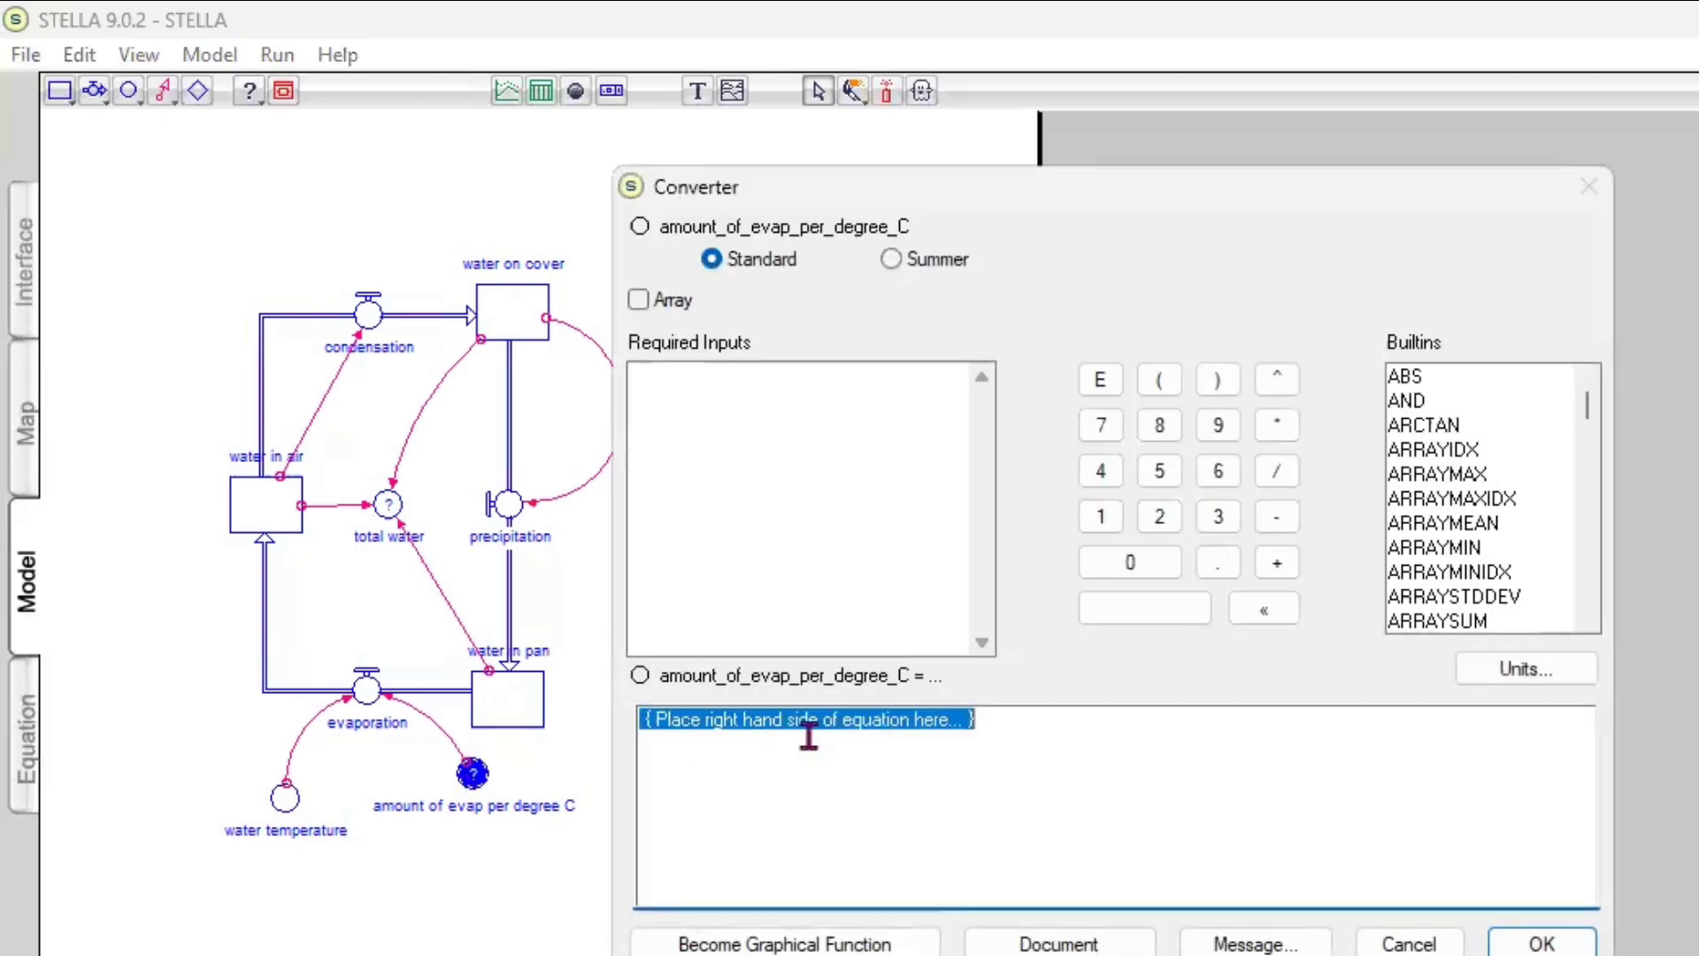
type("1")
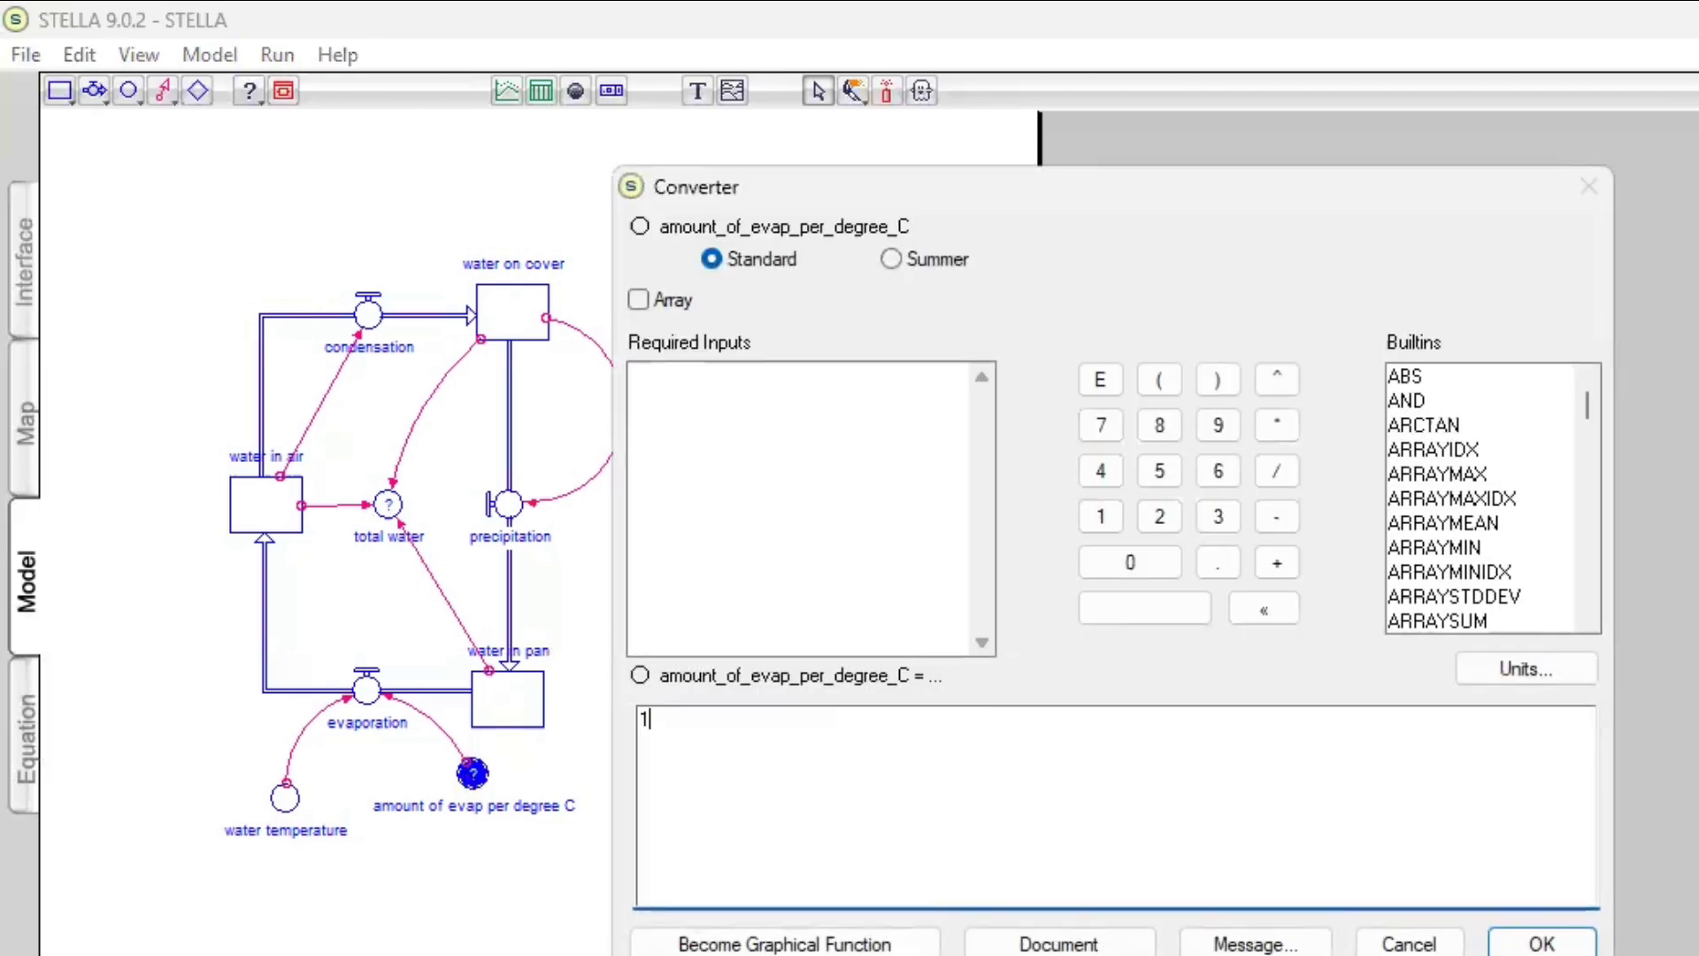
type("/20")
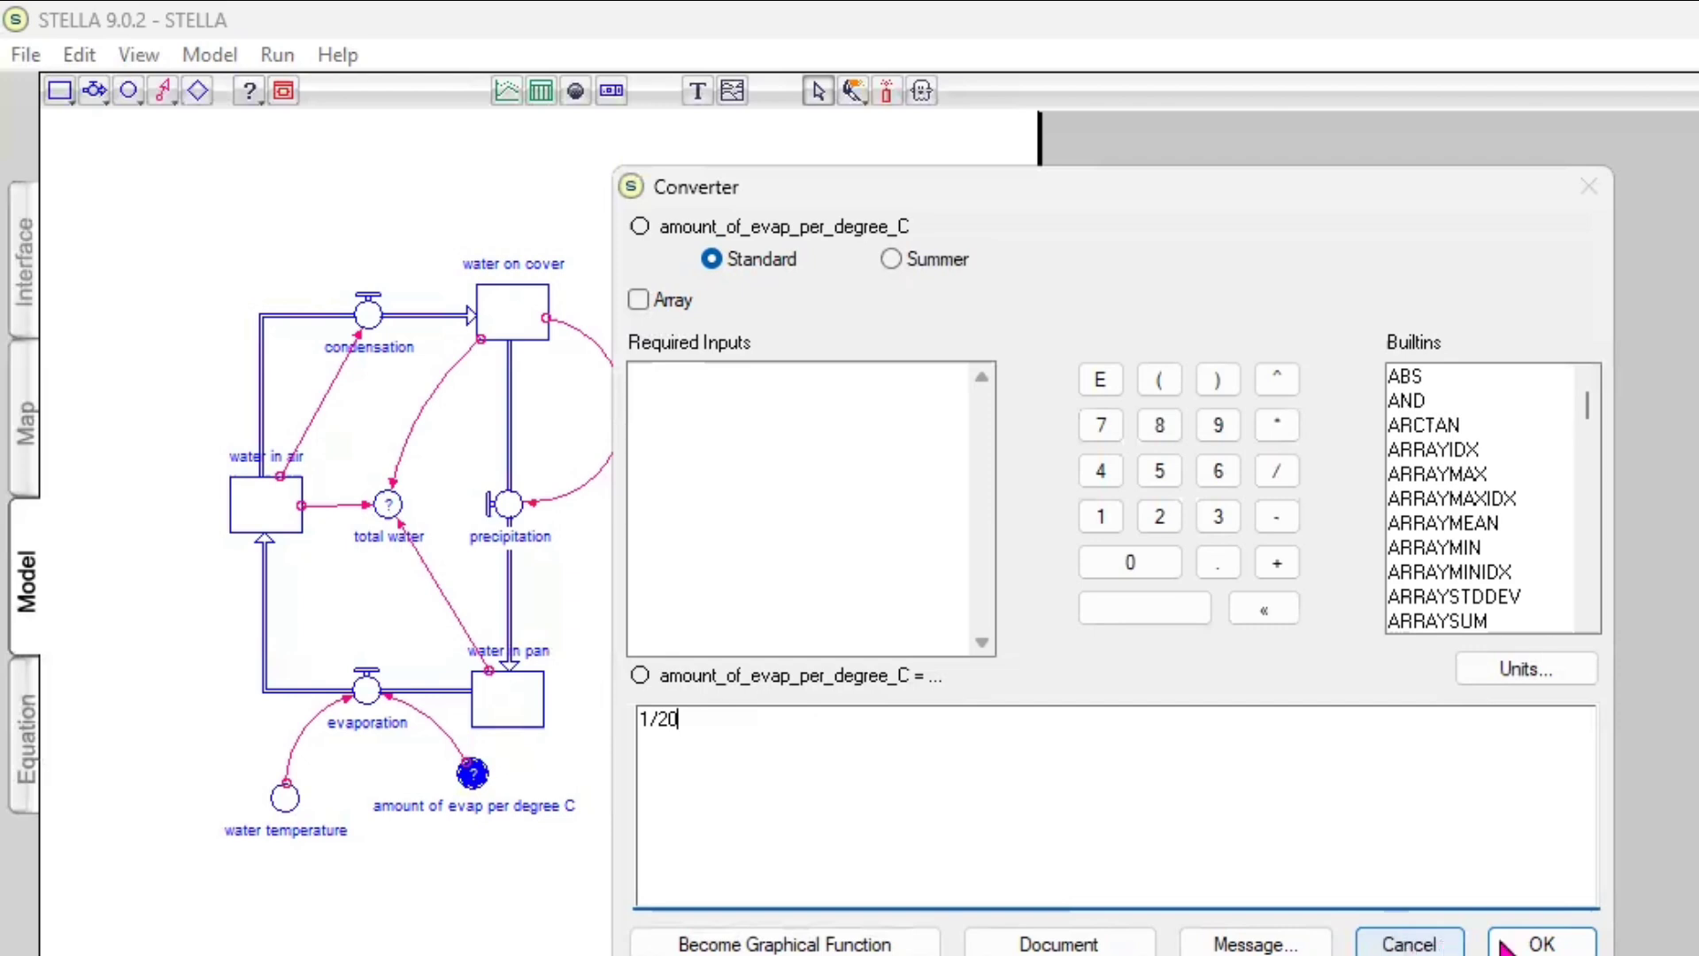
left_click(1538, 944)
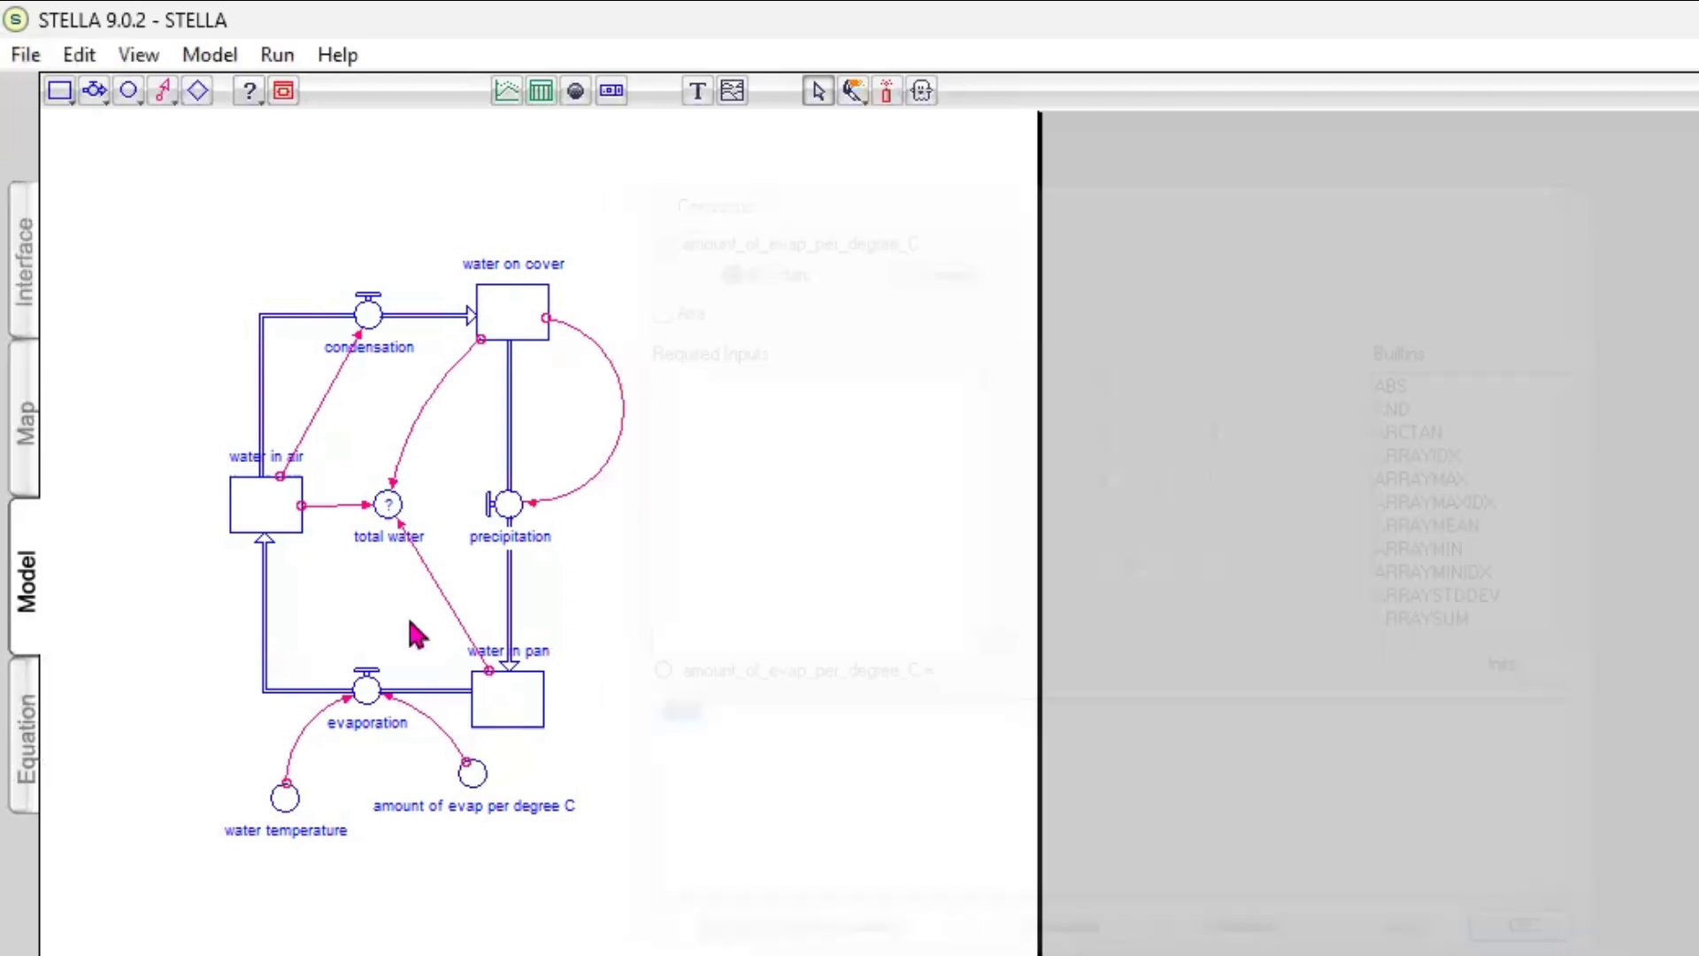
Define the total water converter as water_in_pan+water_in_air+water_on_cover
double_click(389, 506)
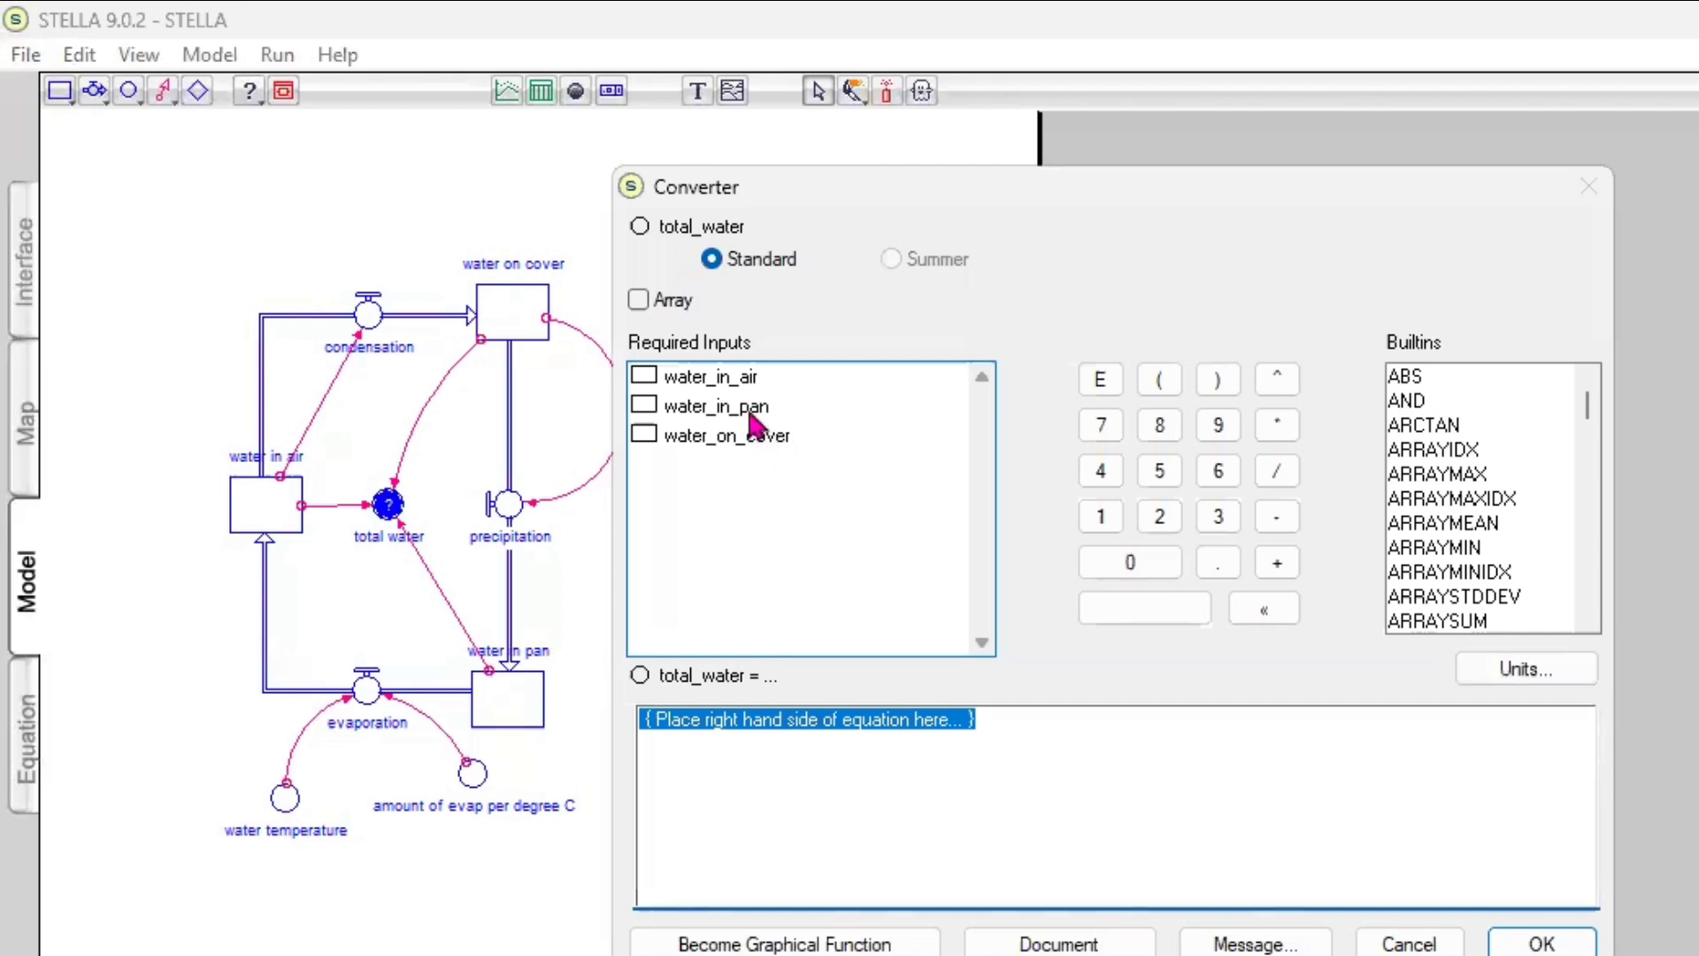
left_click(751, 414)
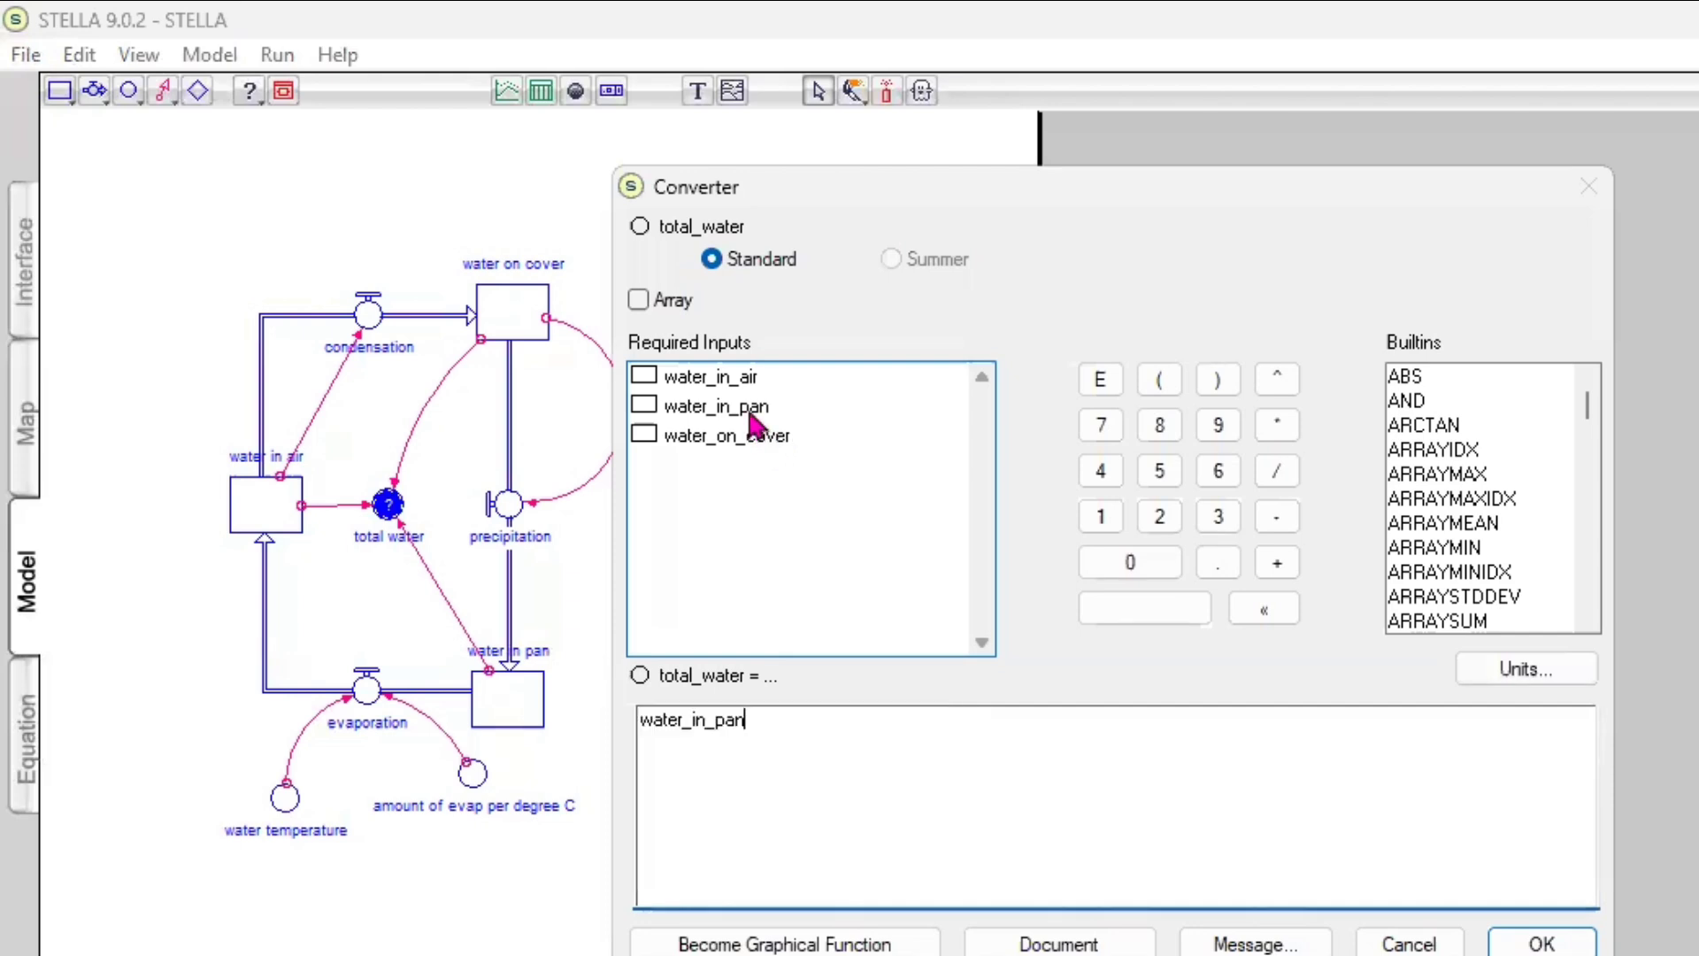
left_click(1288, 577)
left_click(715, 381)
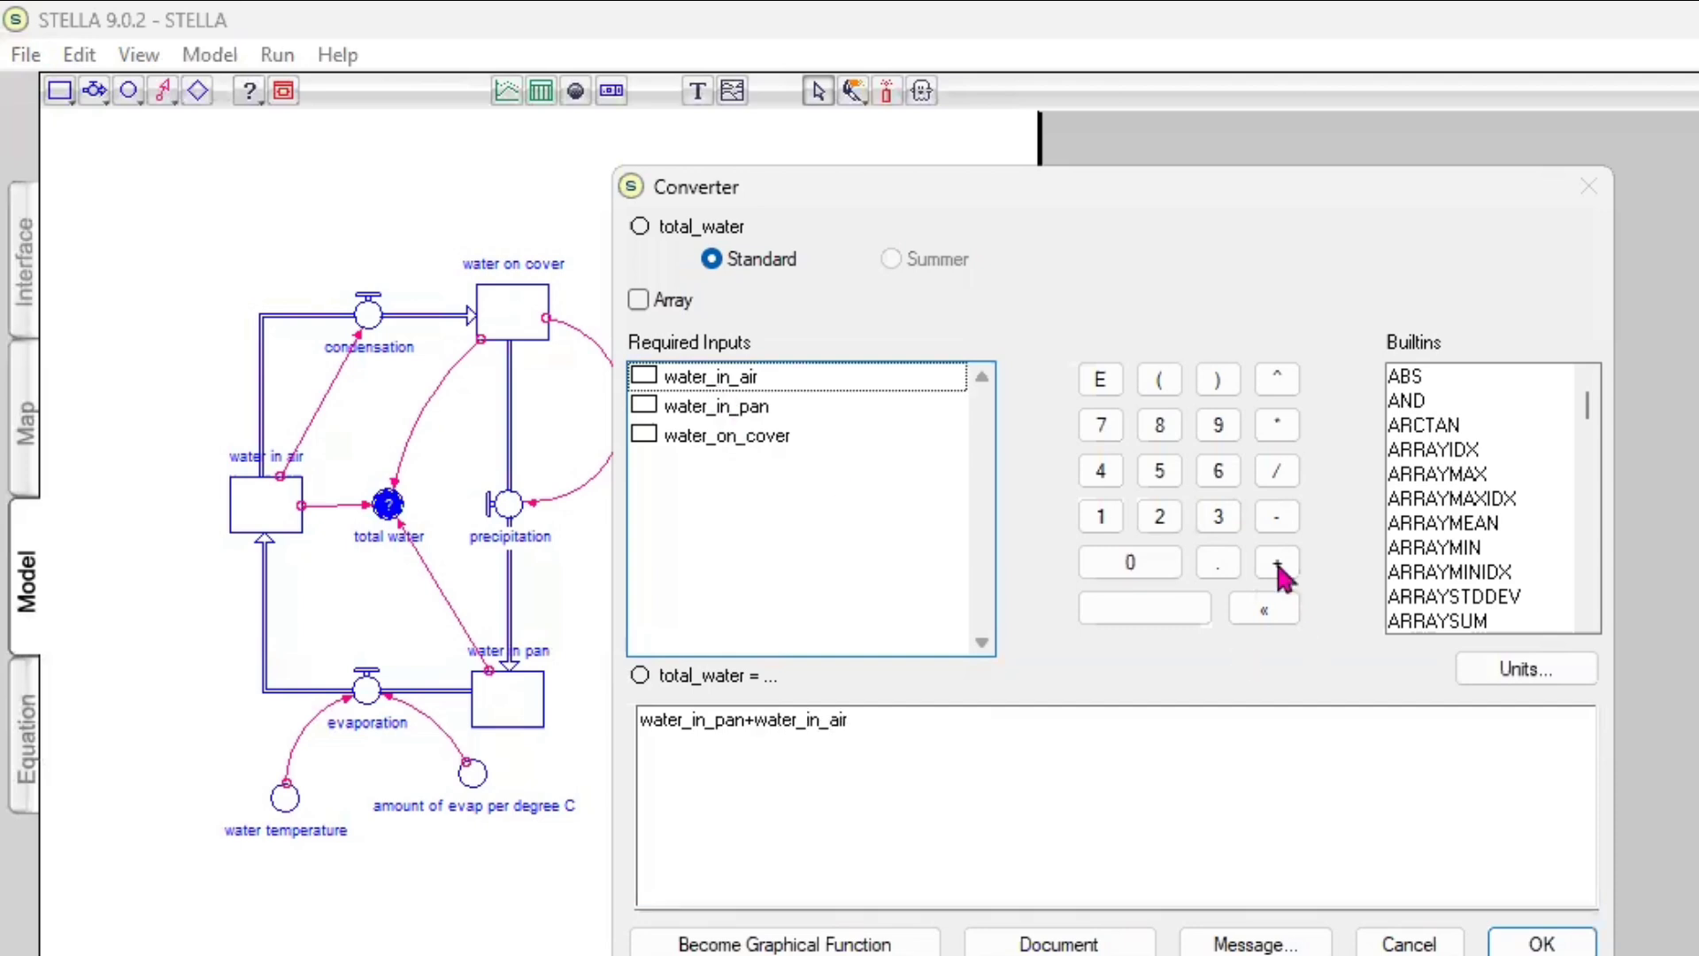
left_click(821, 434)
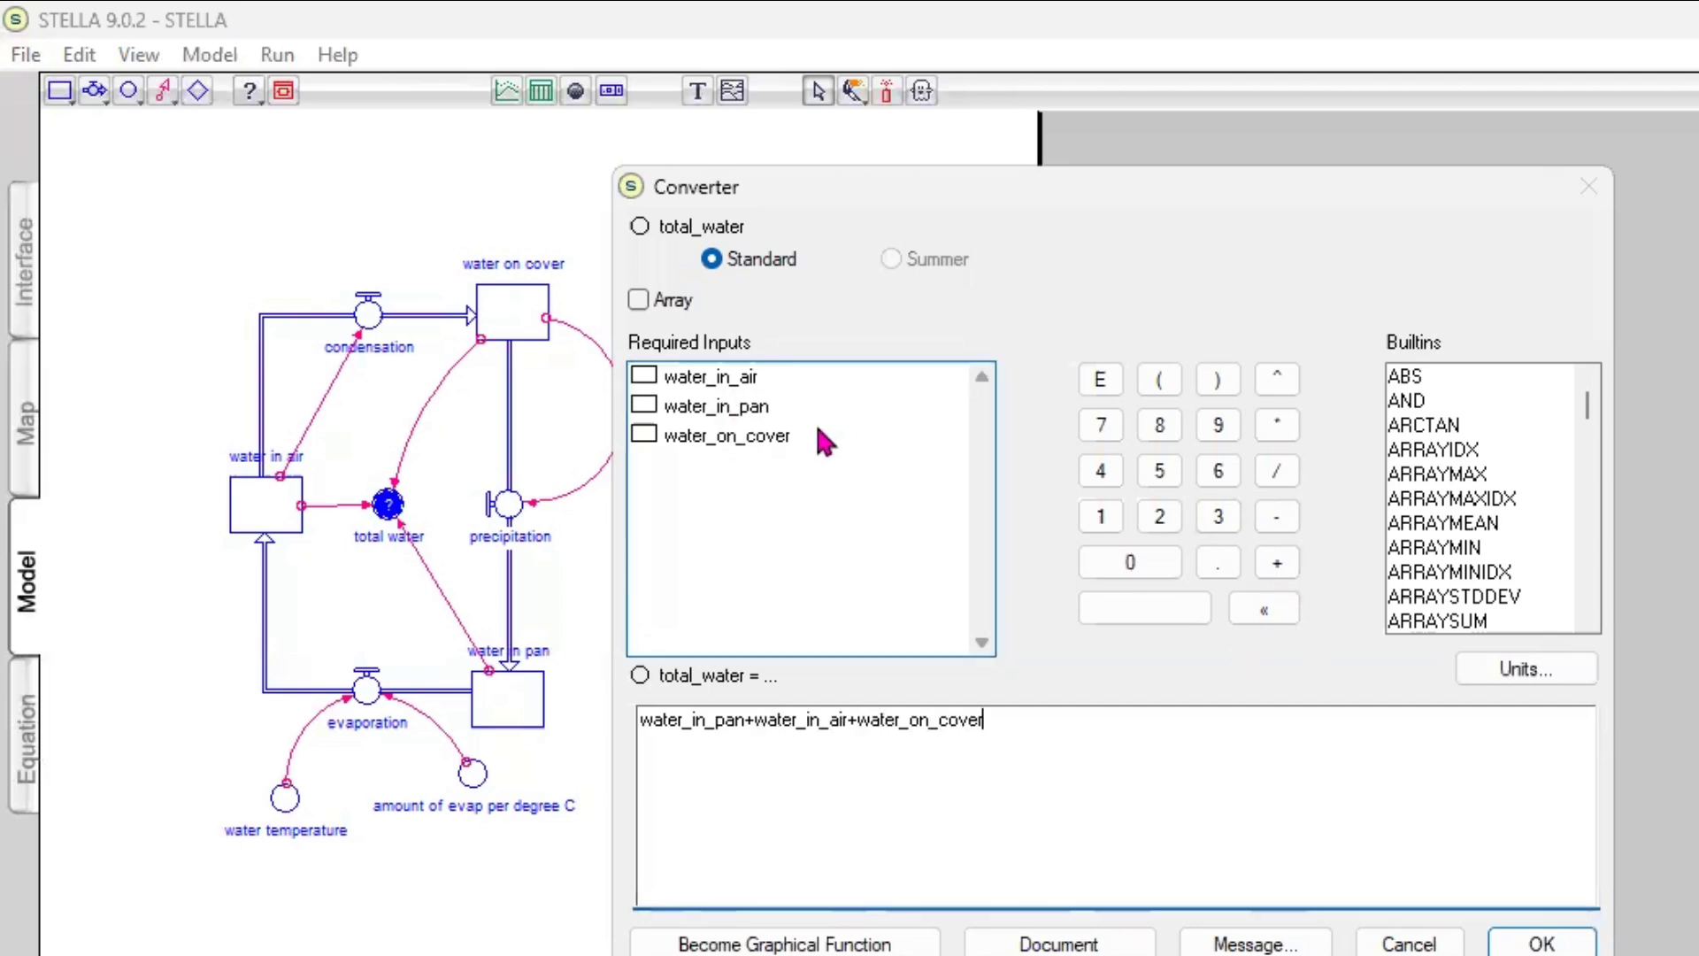
left_click(1521, 944)
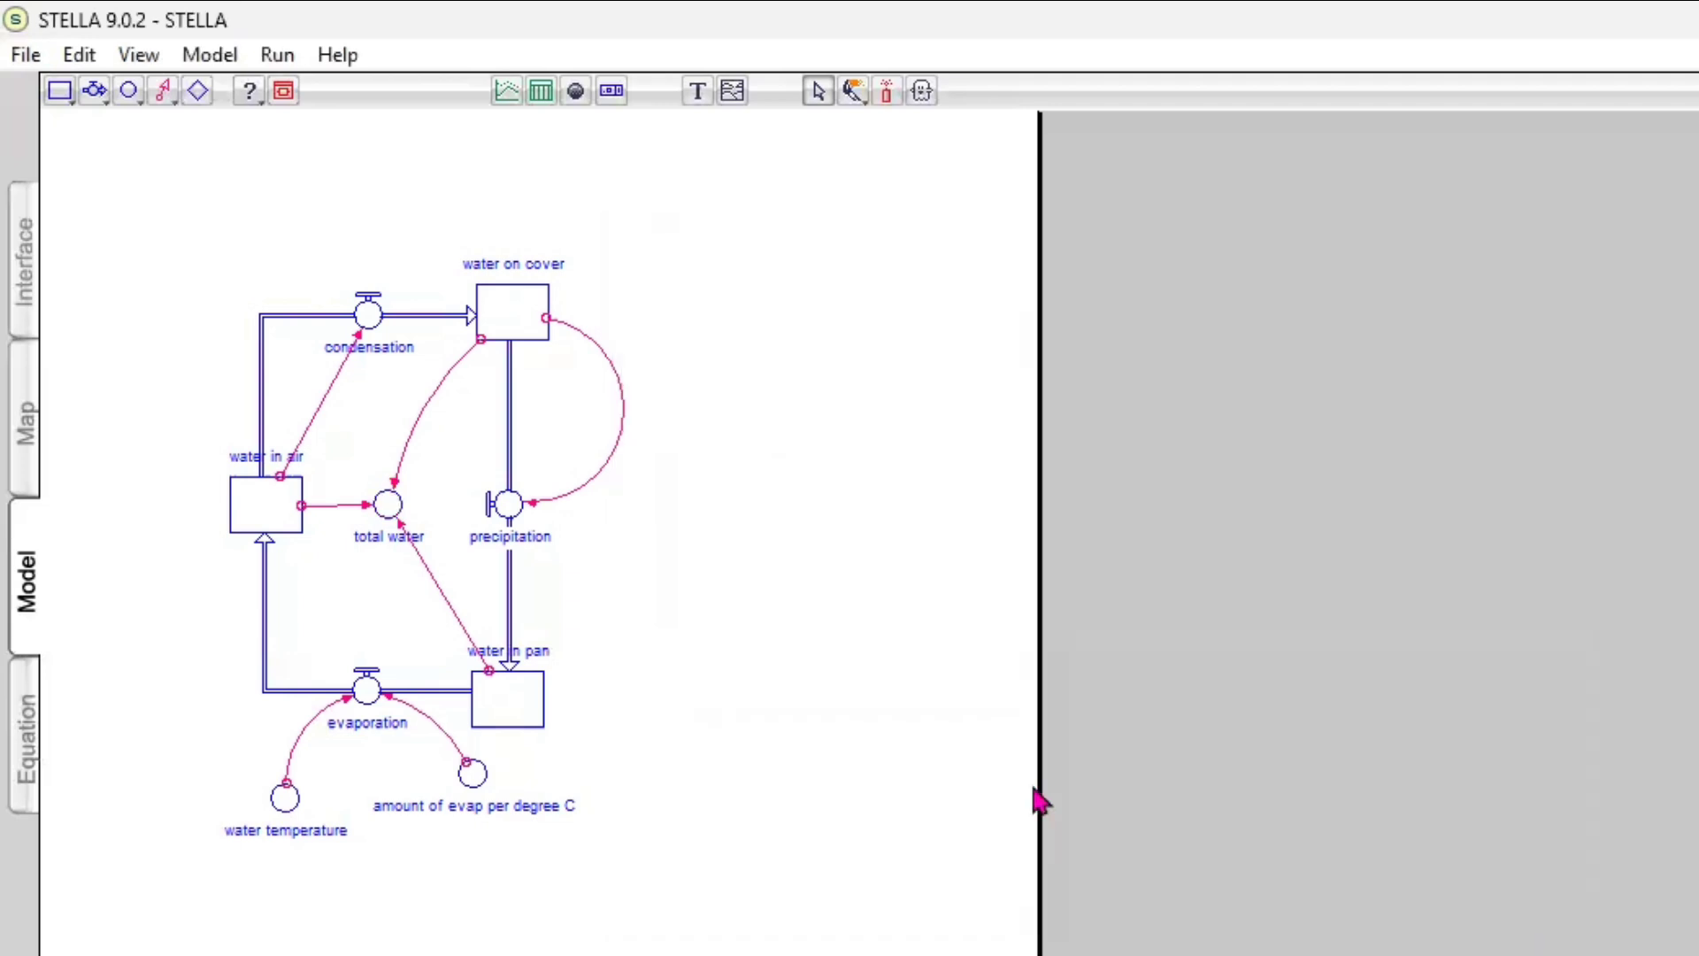
Review the model's equation listing, and run the simulation from the interface level
left_click(35, 770)
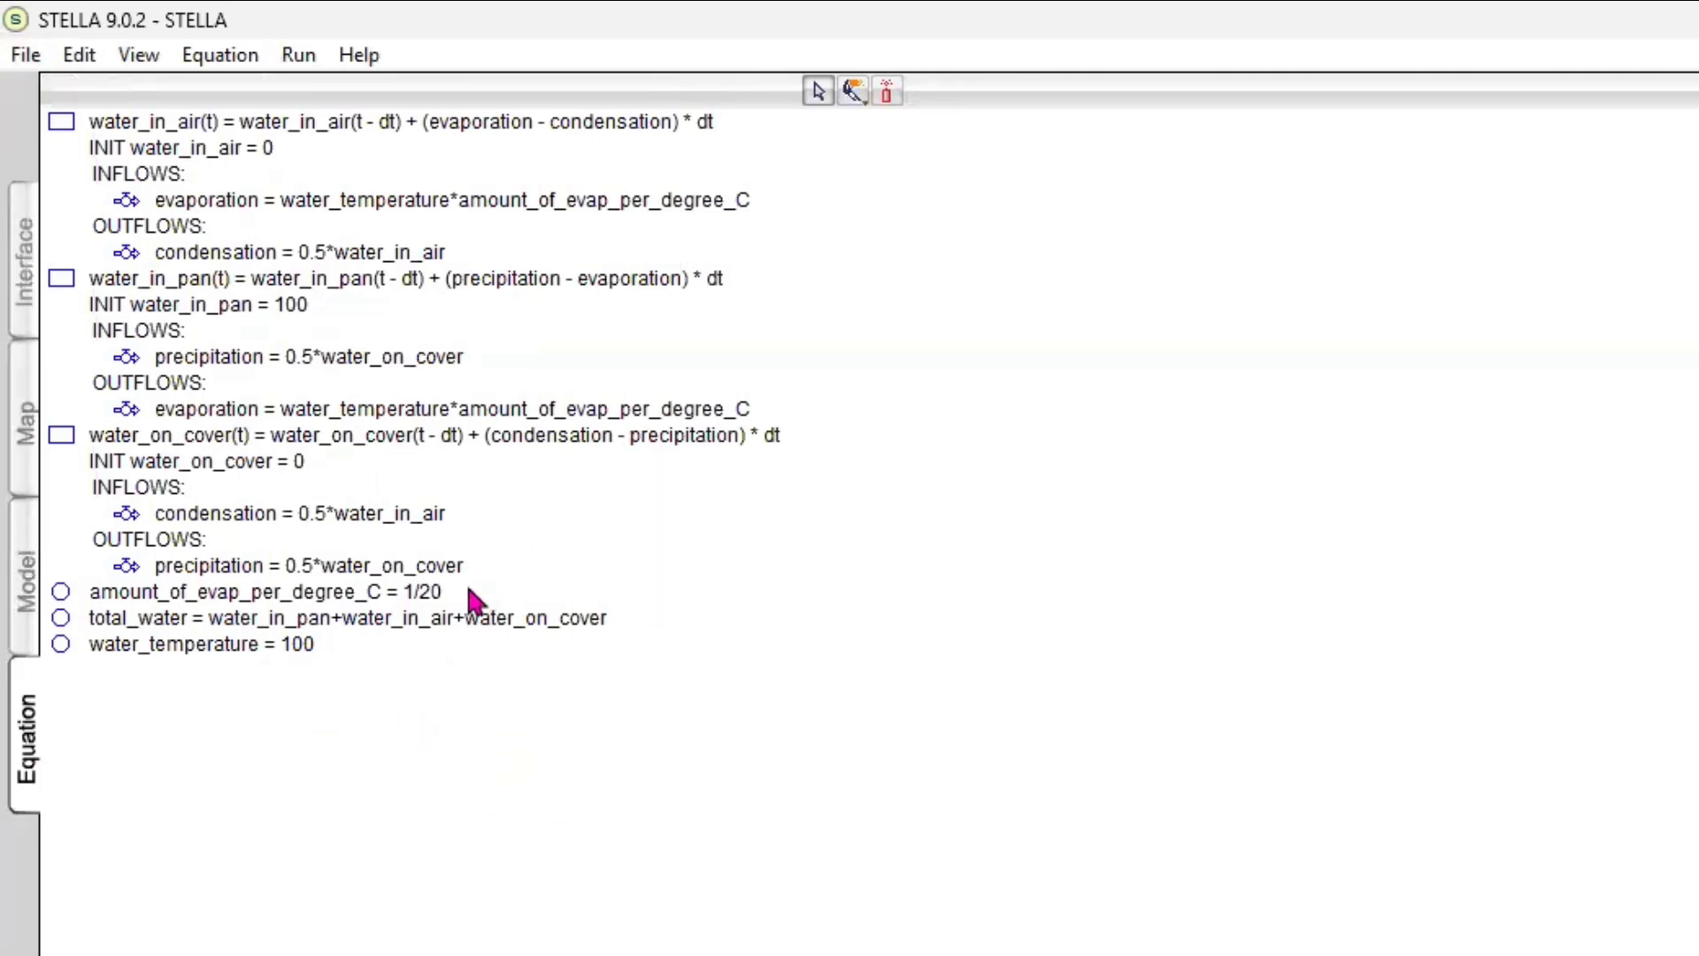
left_click(36, 306)
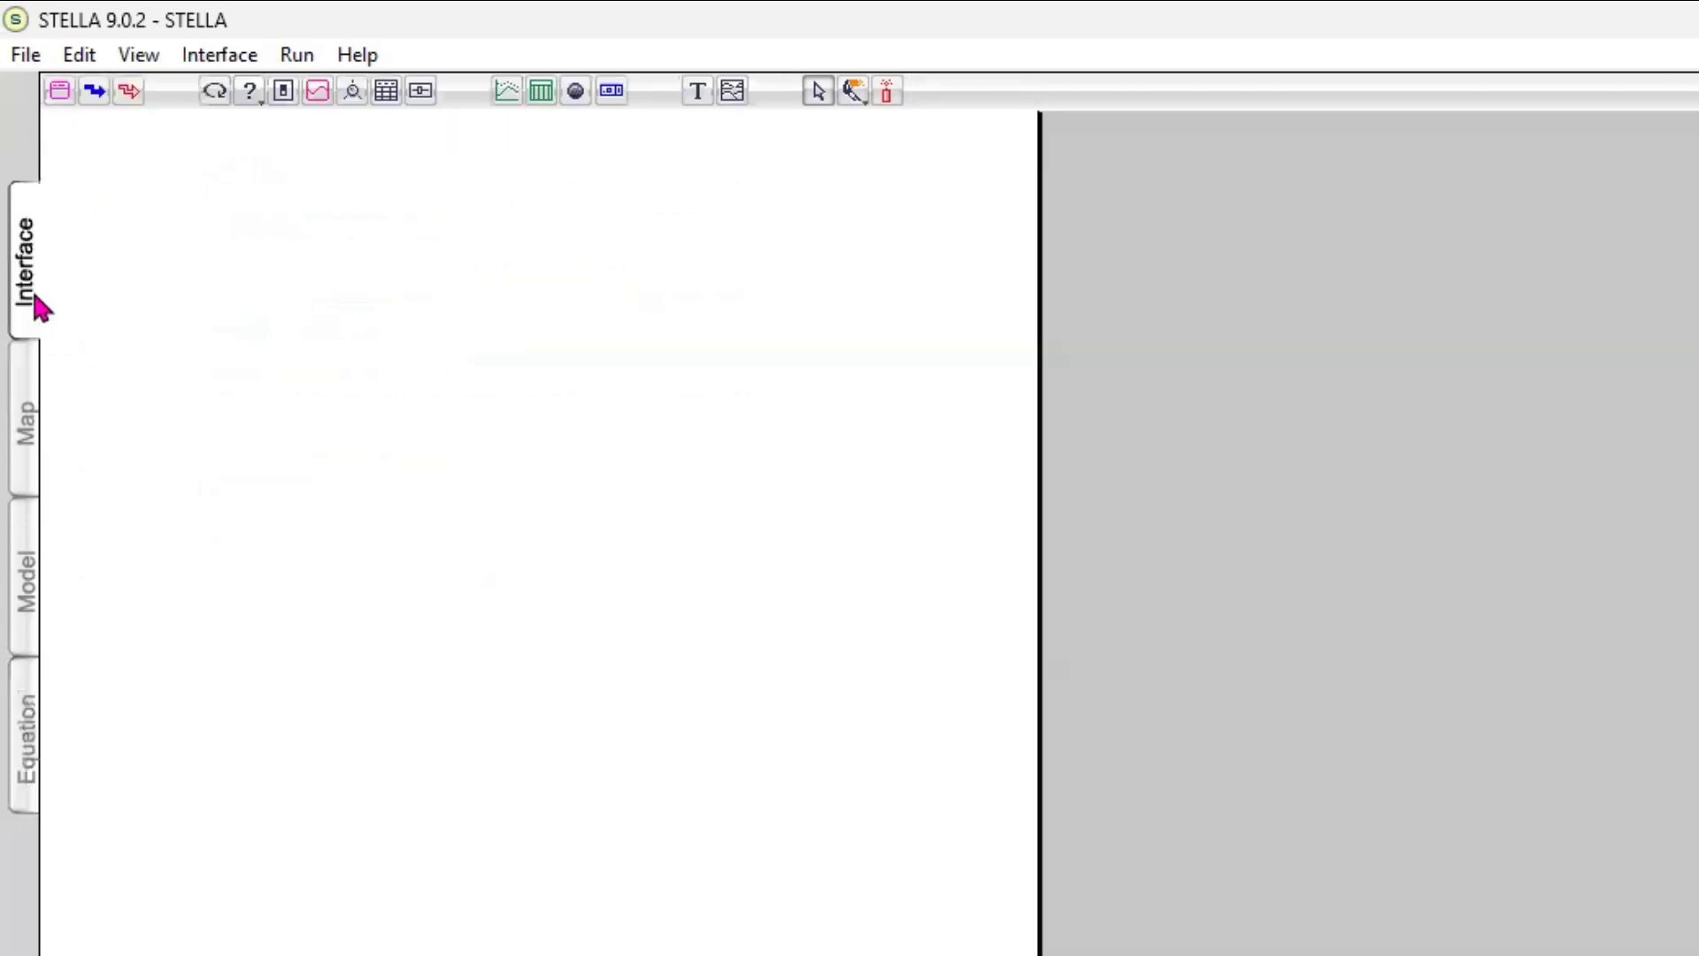
left_click(298, 62)
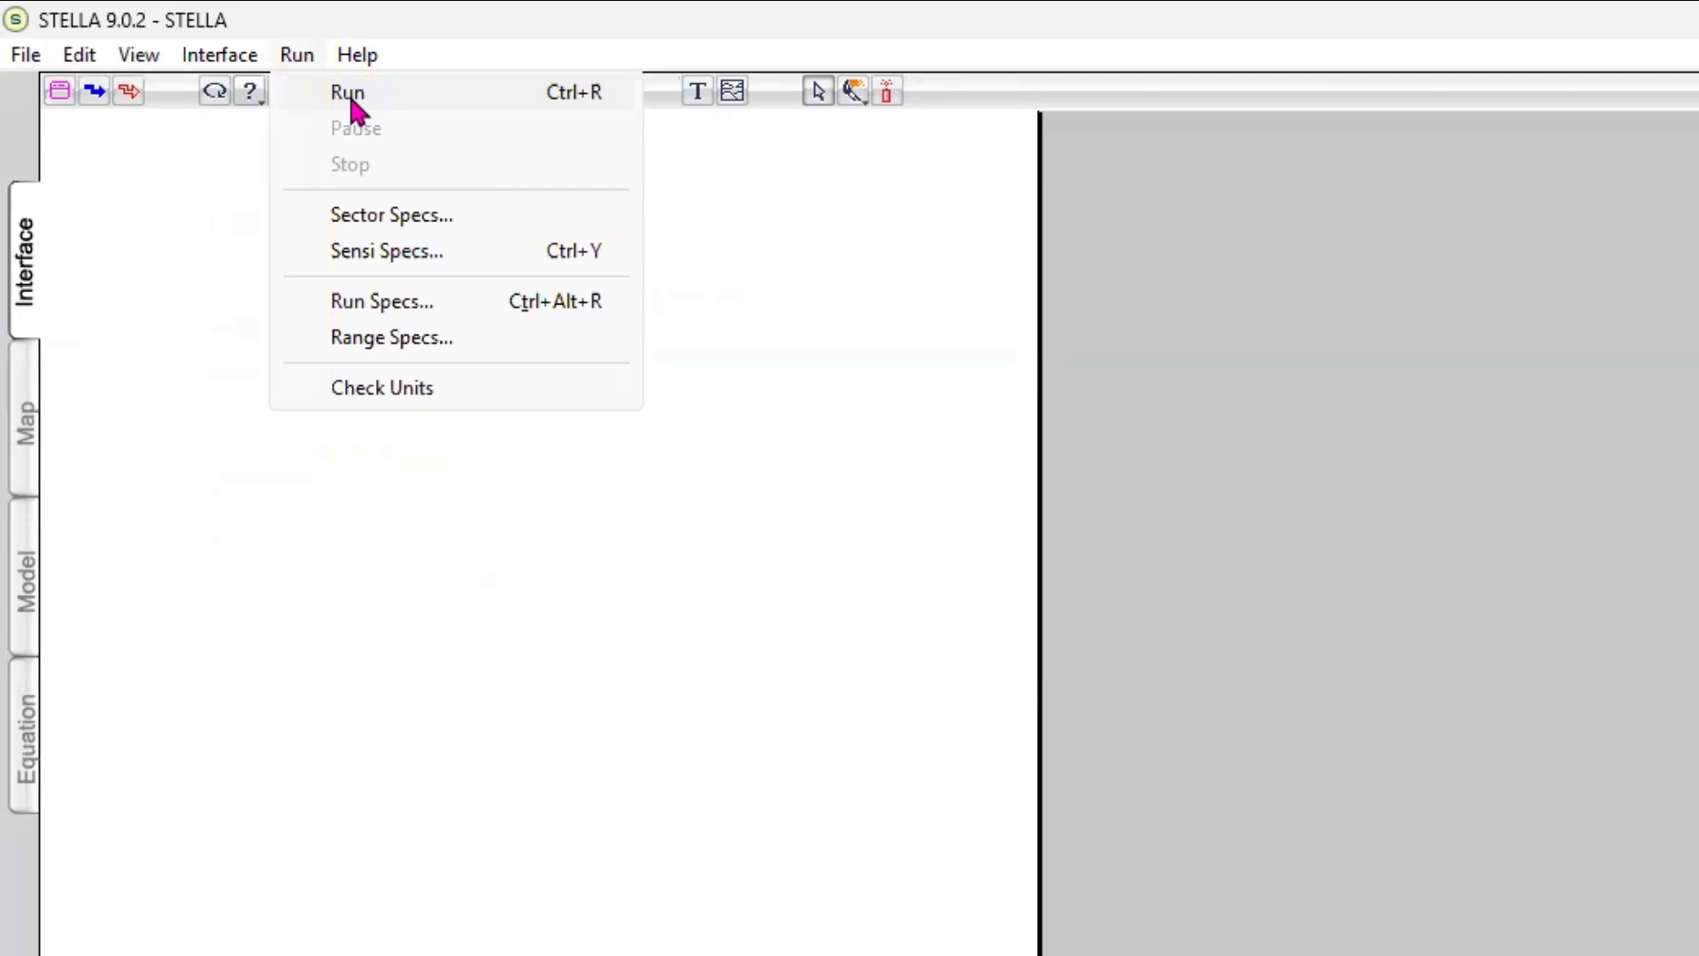
left_click(351, 102)
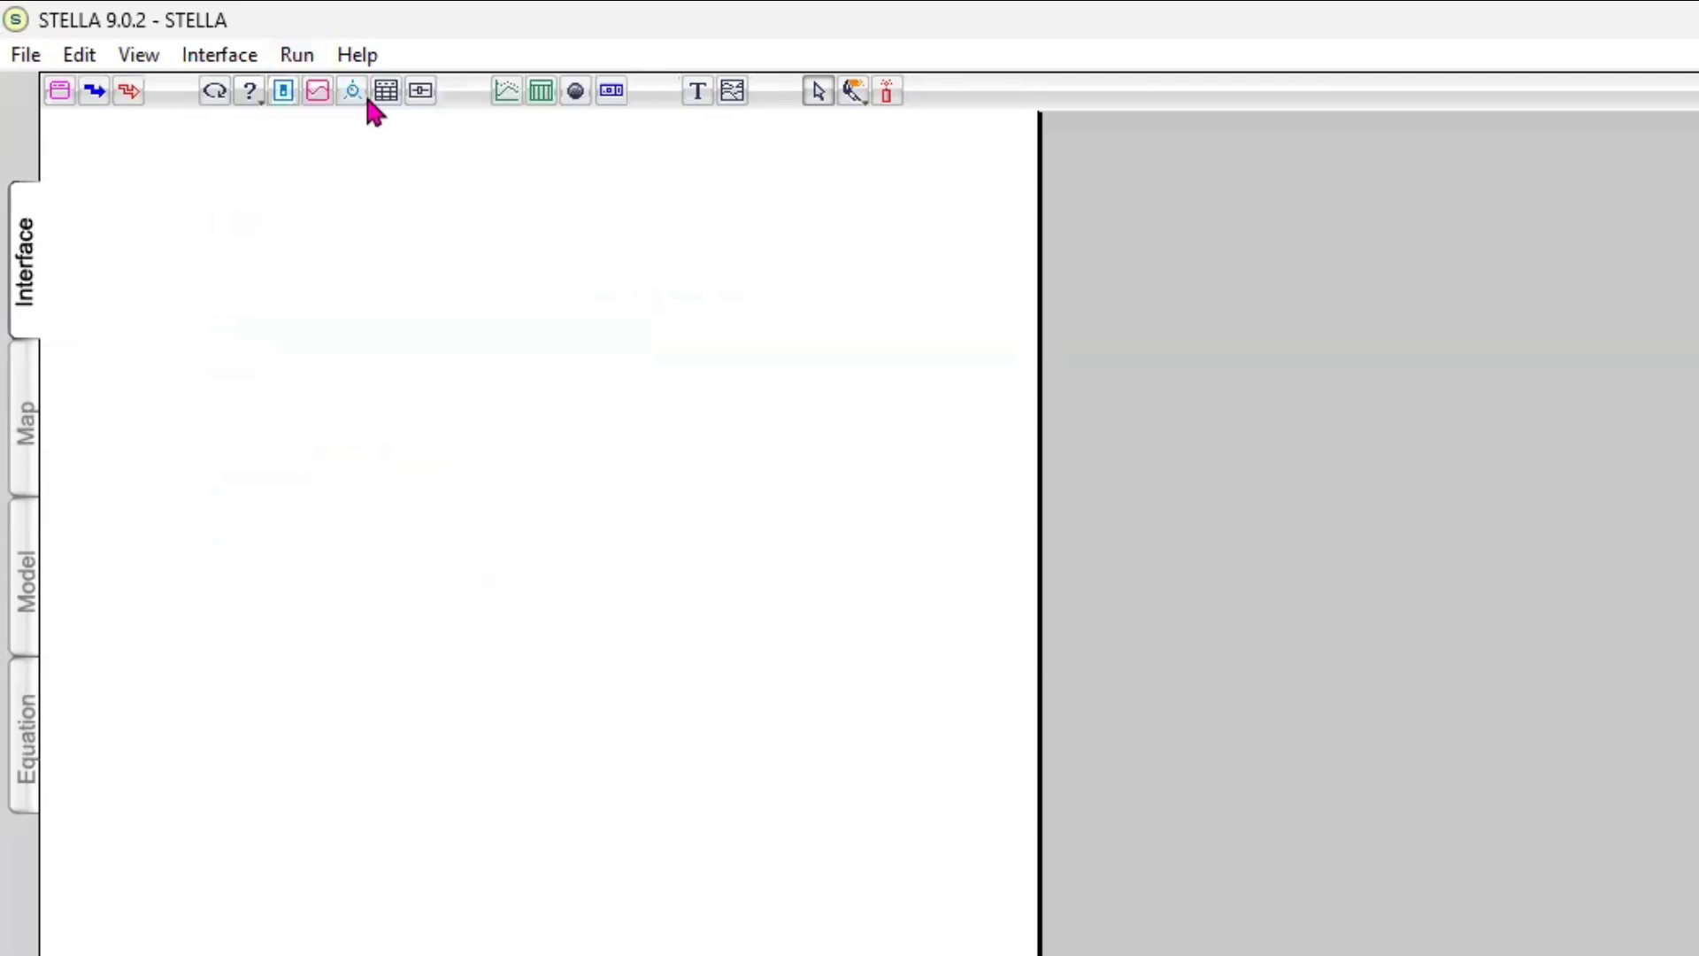
Place a graph pad near the upper corner of the blank interface page and open its definition
left_click(504, 91)
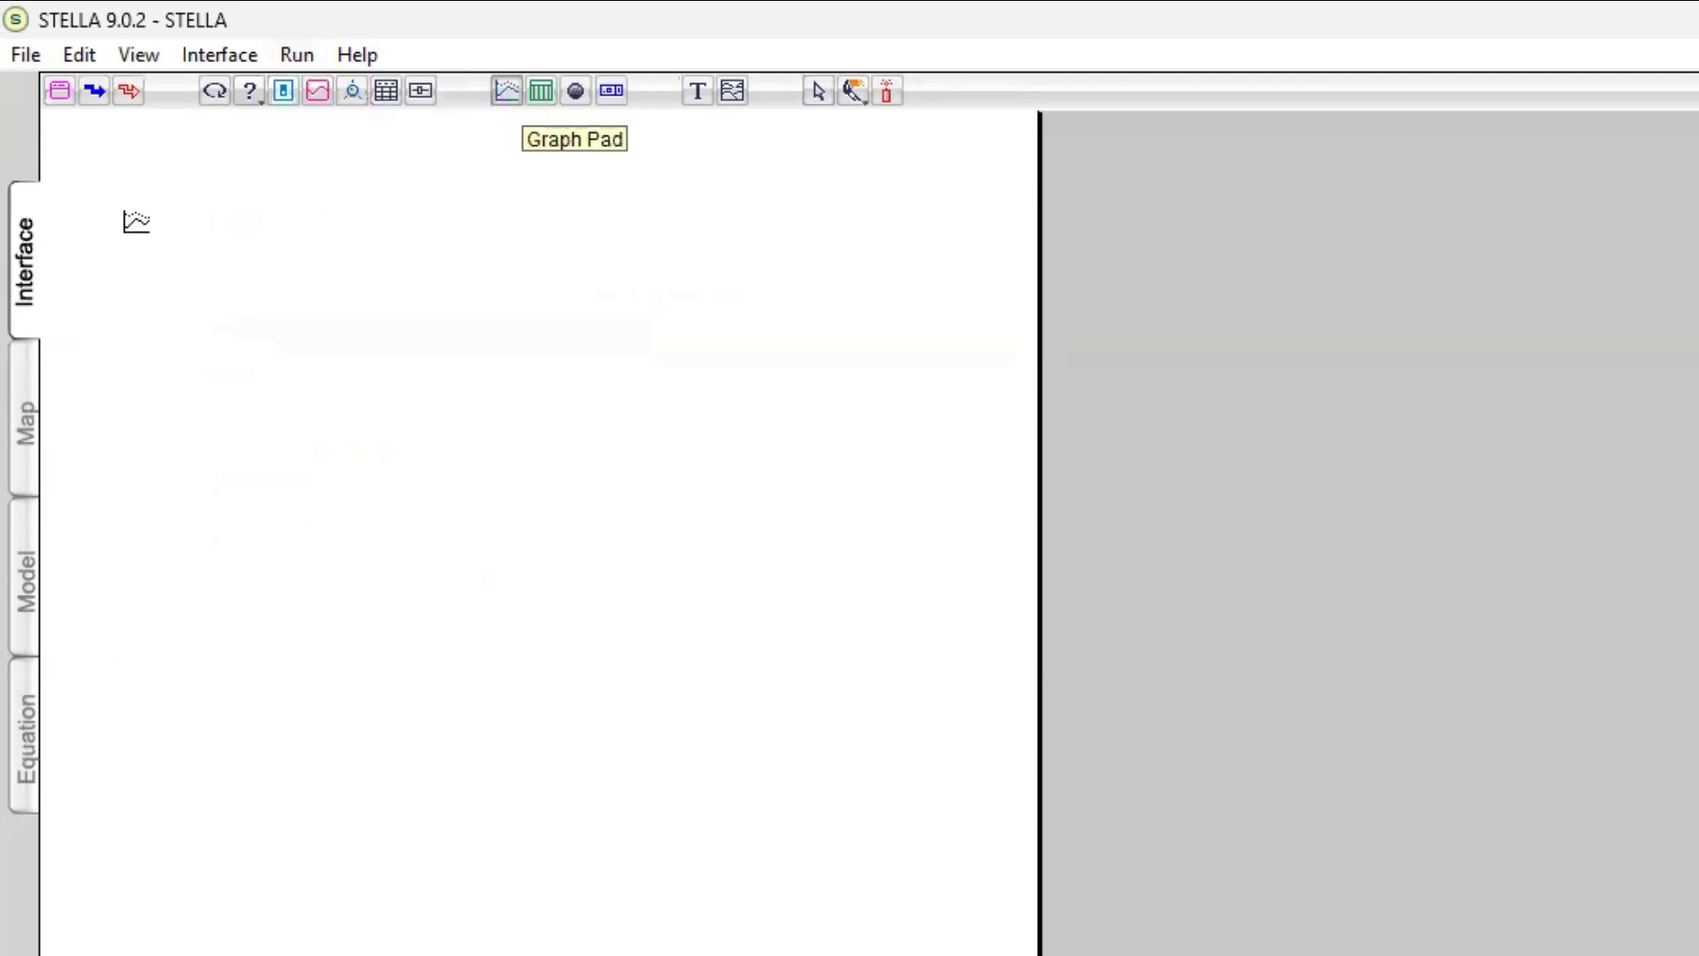
left_click(134, 221)
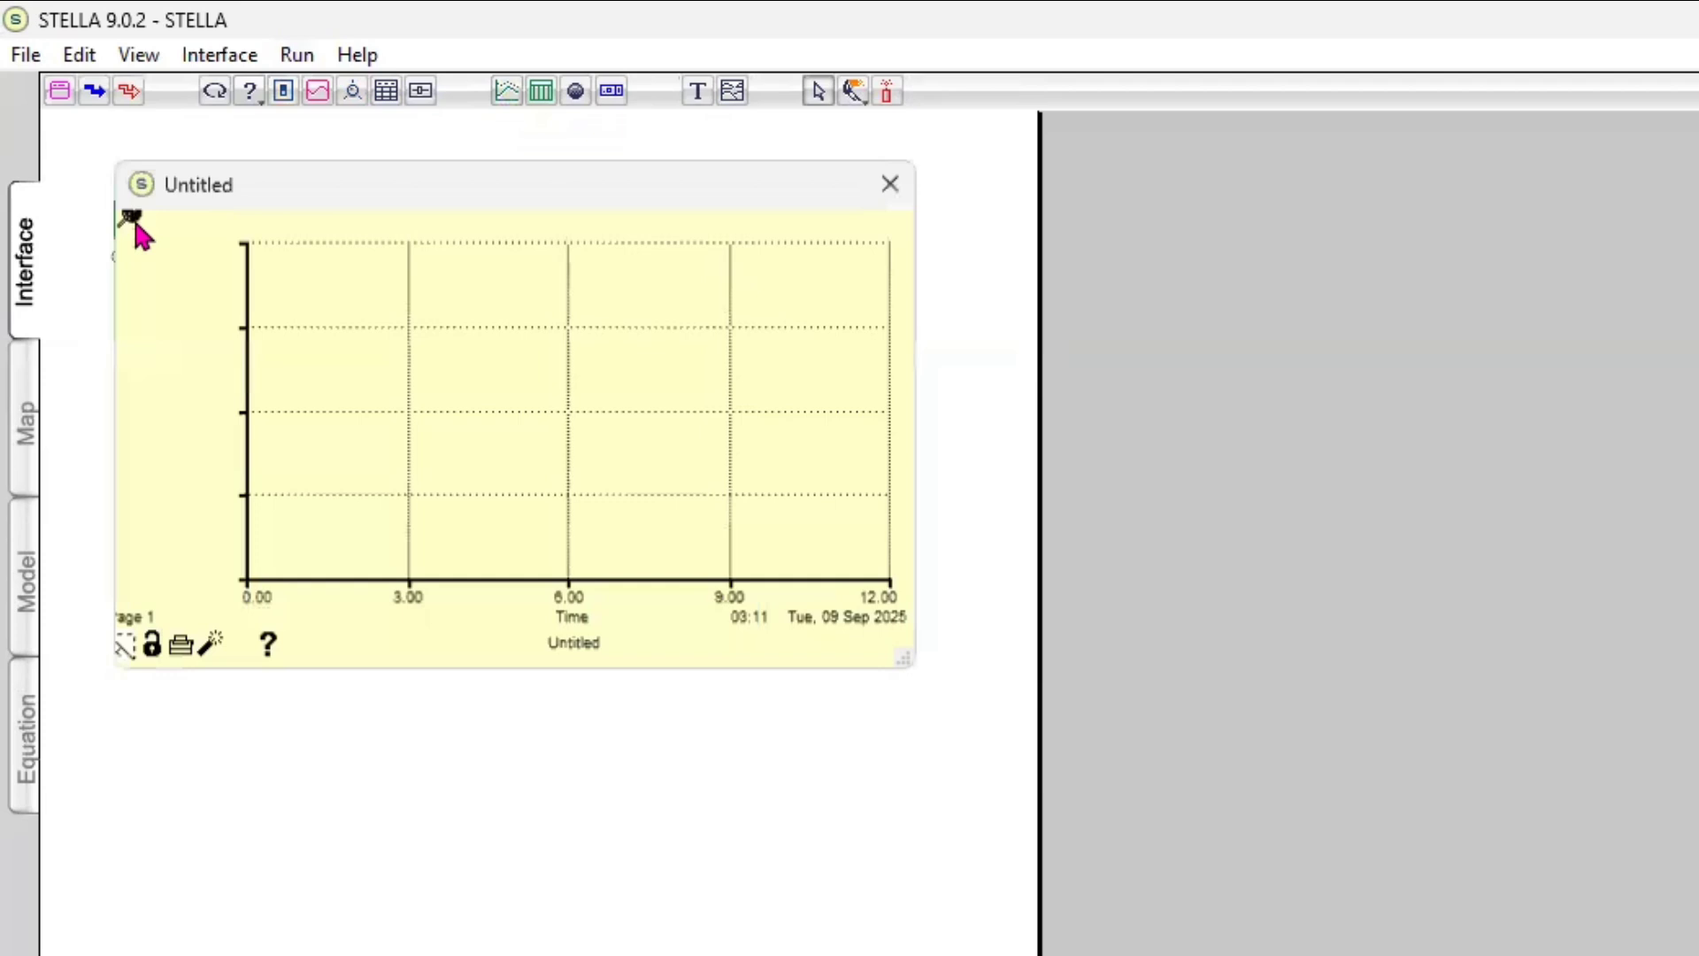
double_click(173, 262)
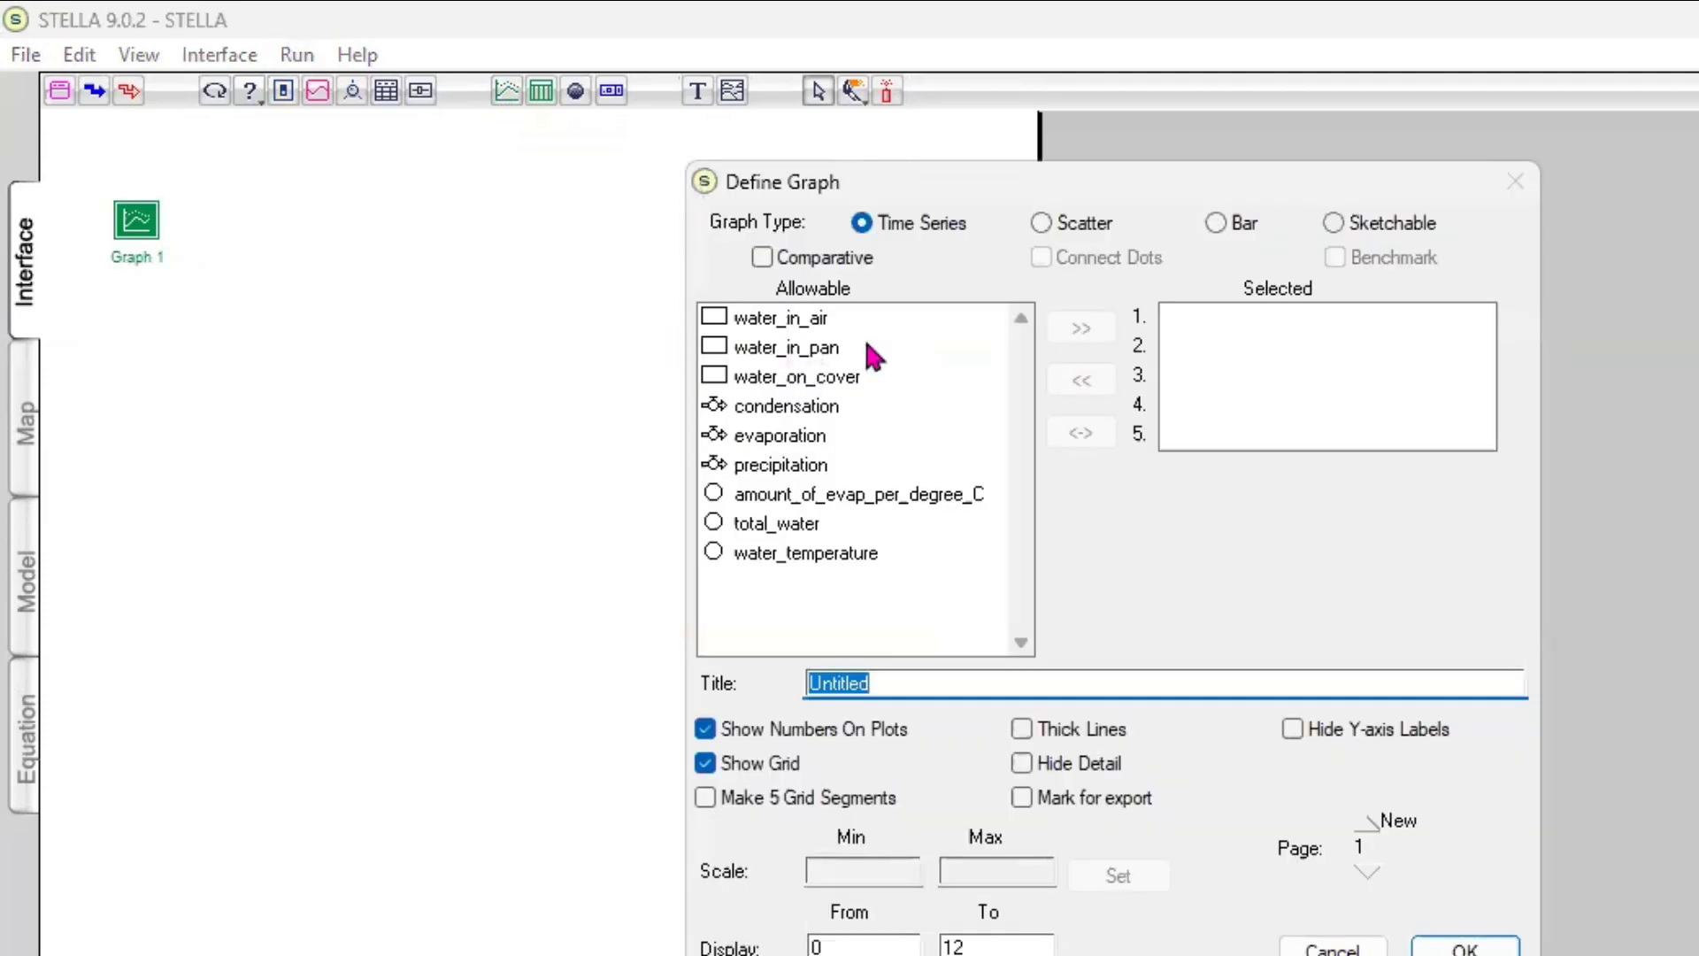
Add water_in_air, water_in_pan and water_on_cover to the graph's selected variables
left_click(824, 322)
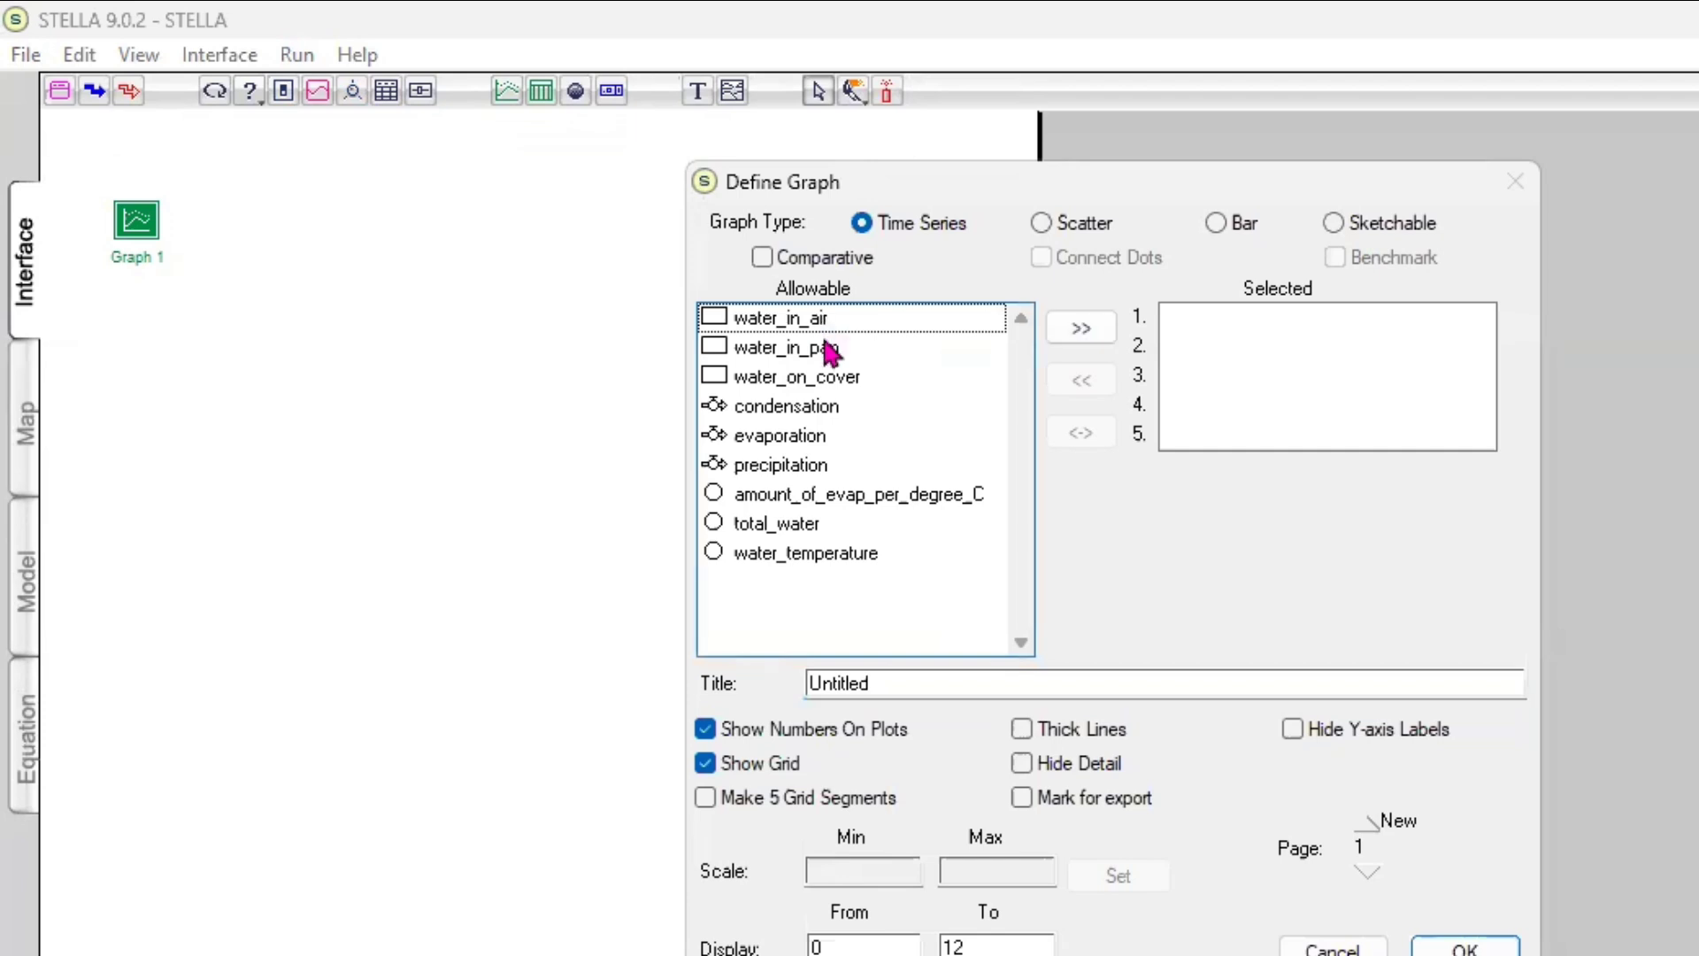
left_click(830, 351, "shift")
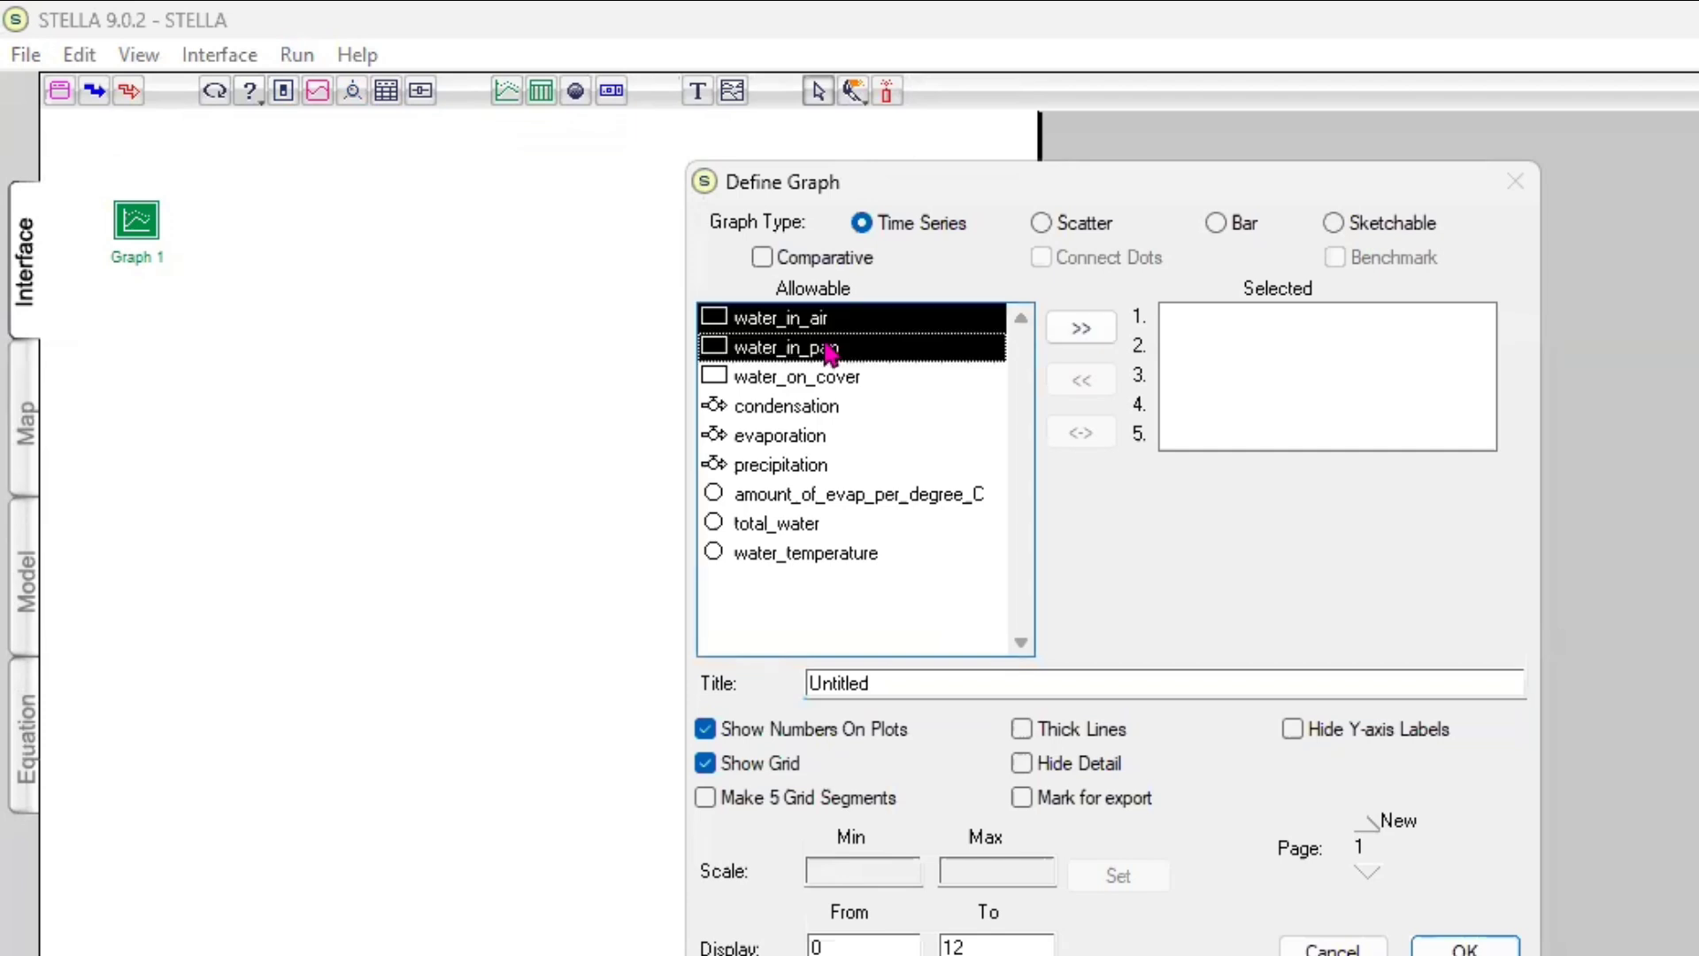
double_click(899, 323)
left_click(803, 352)
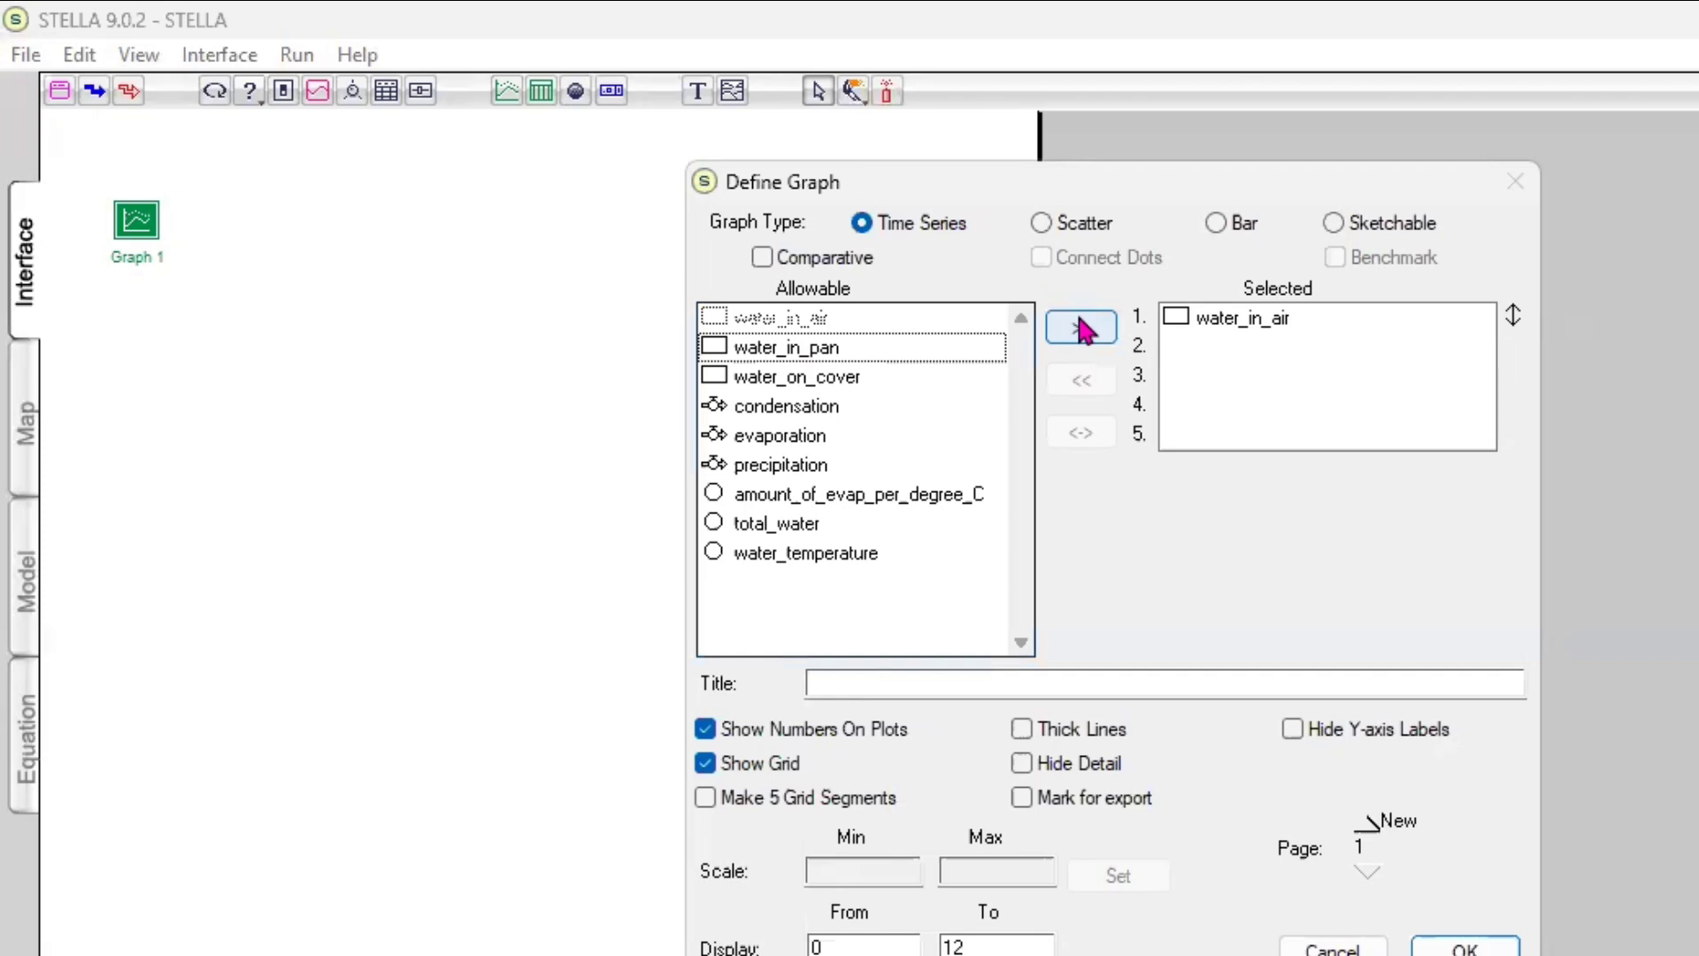
left_click(1082, 330)
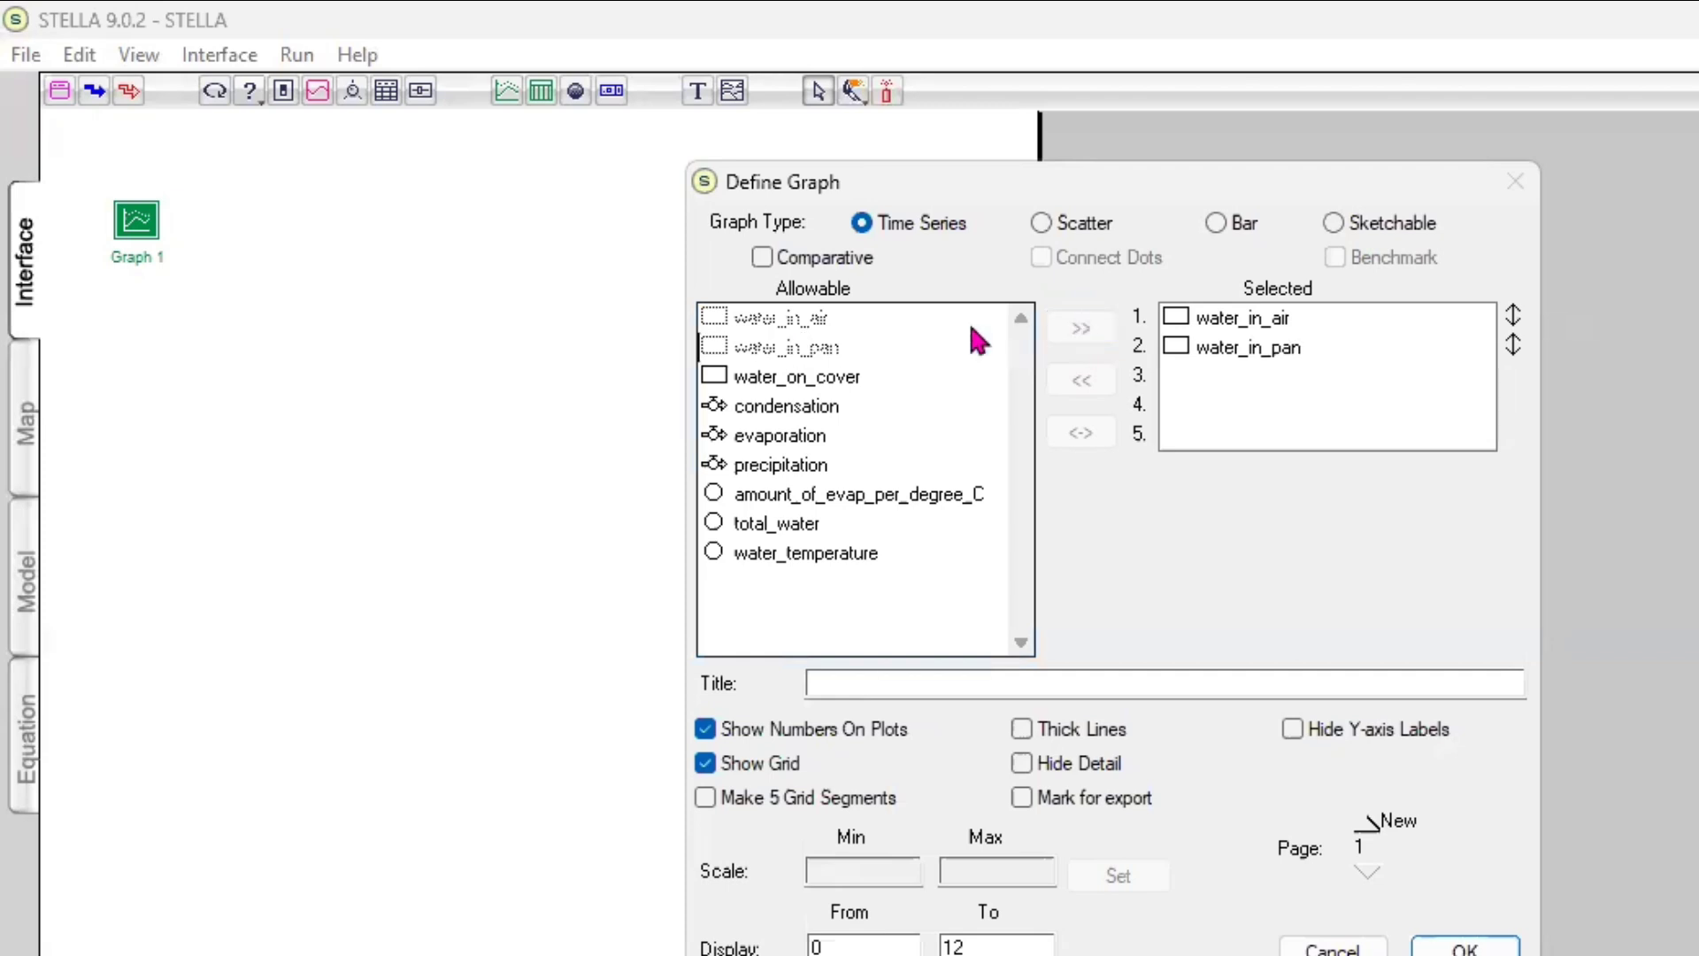
left_click(856, 390)
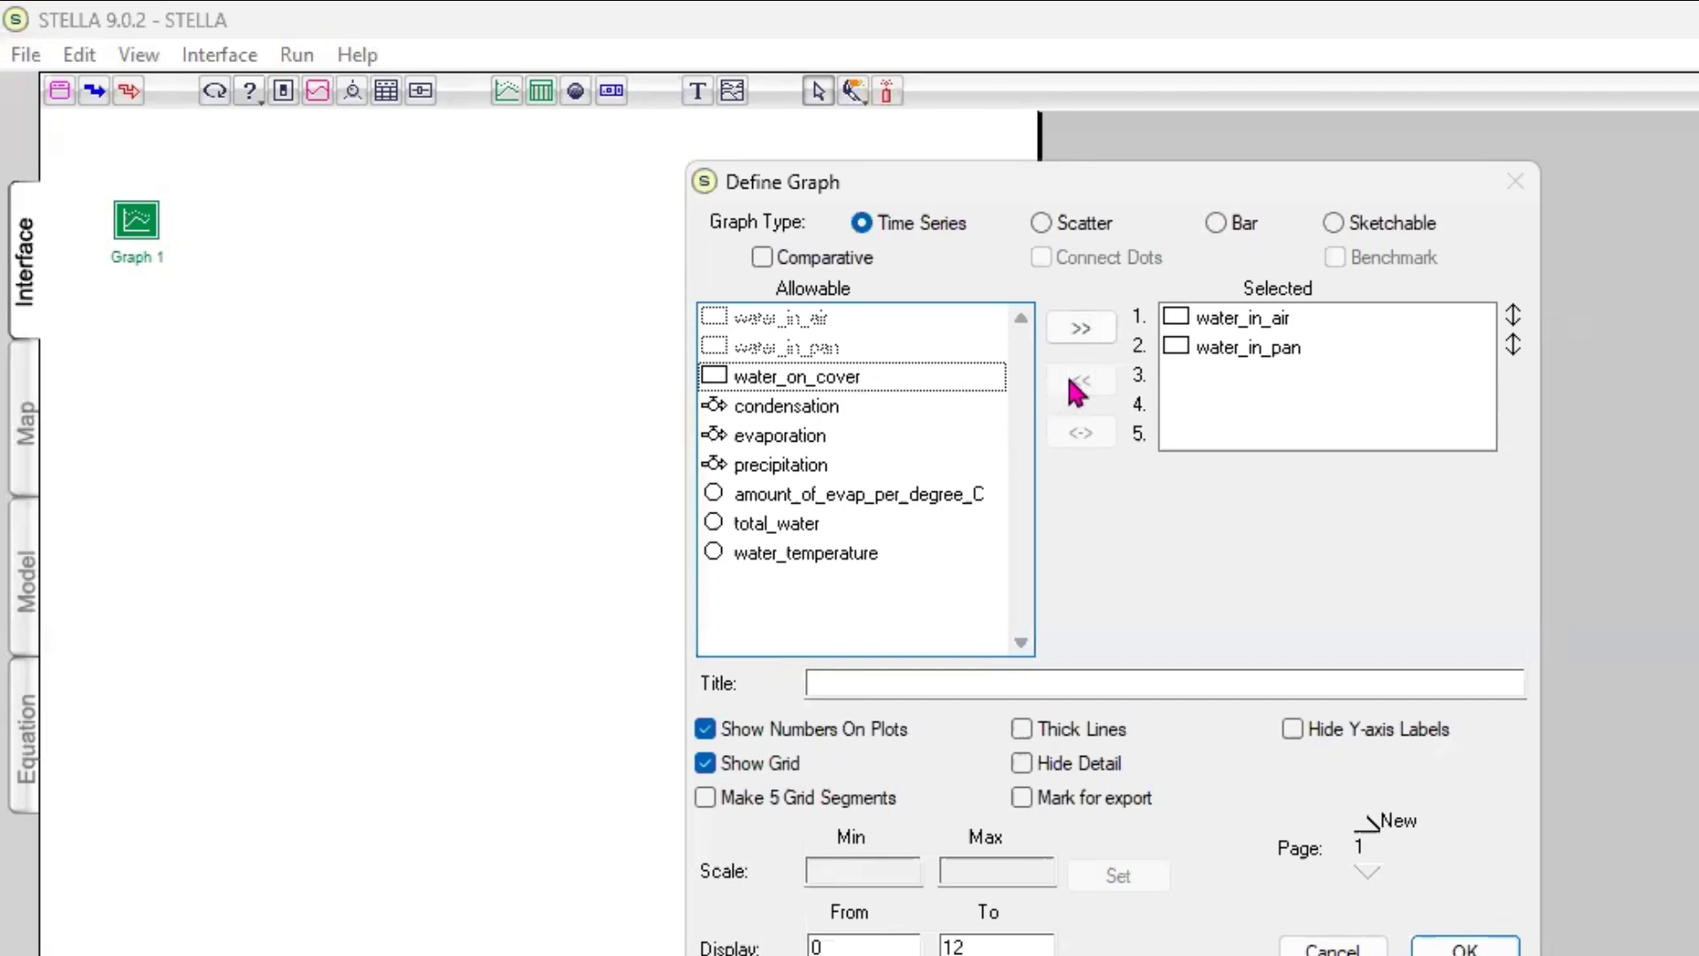
left_click(1092, 325)
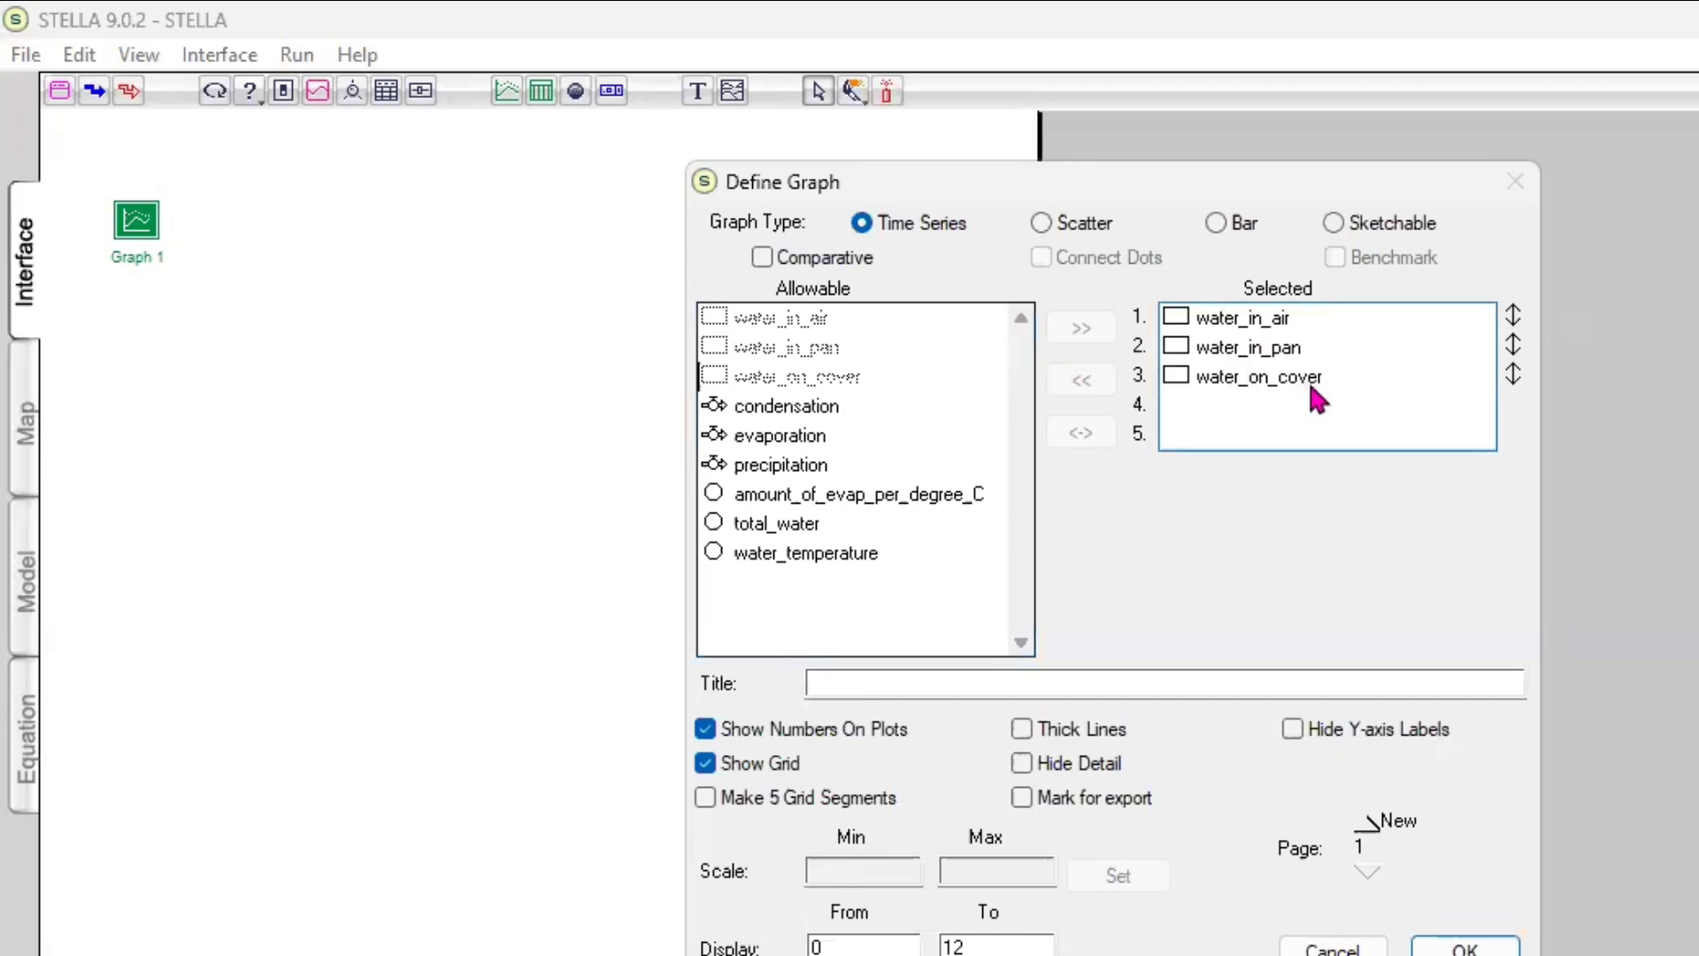
Remove water_in_air and water_on_cover from the graph's selected variables, keeping water_in_pan first
left_click(1270, 317)
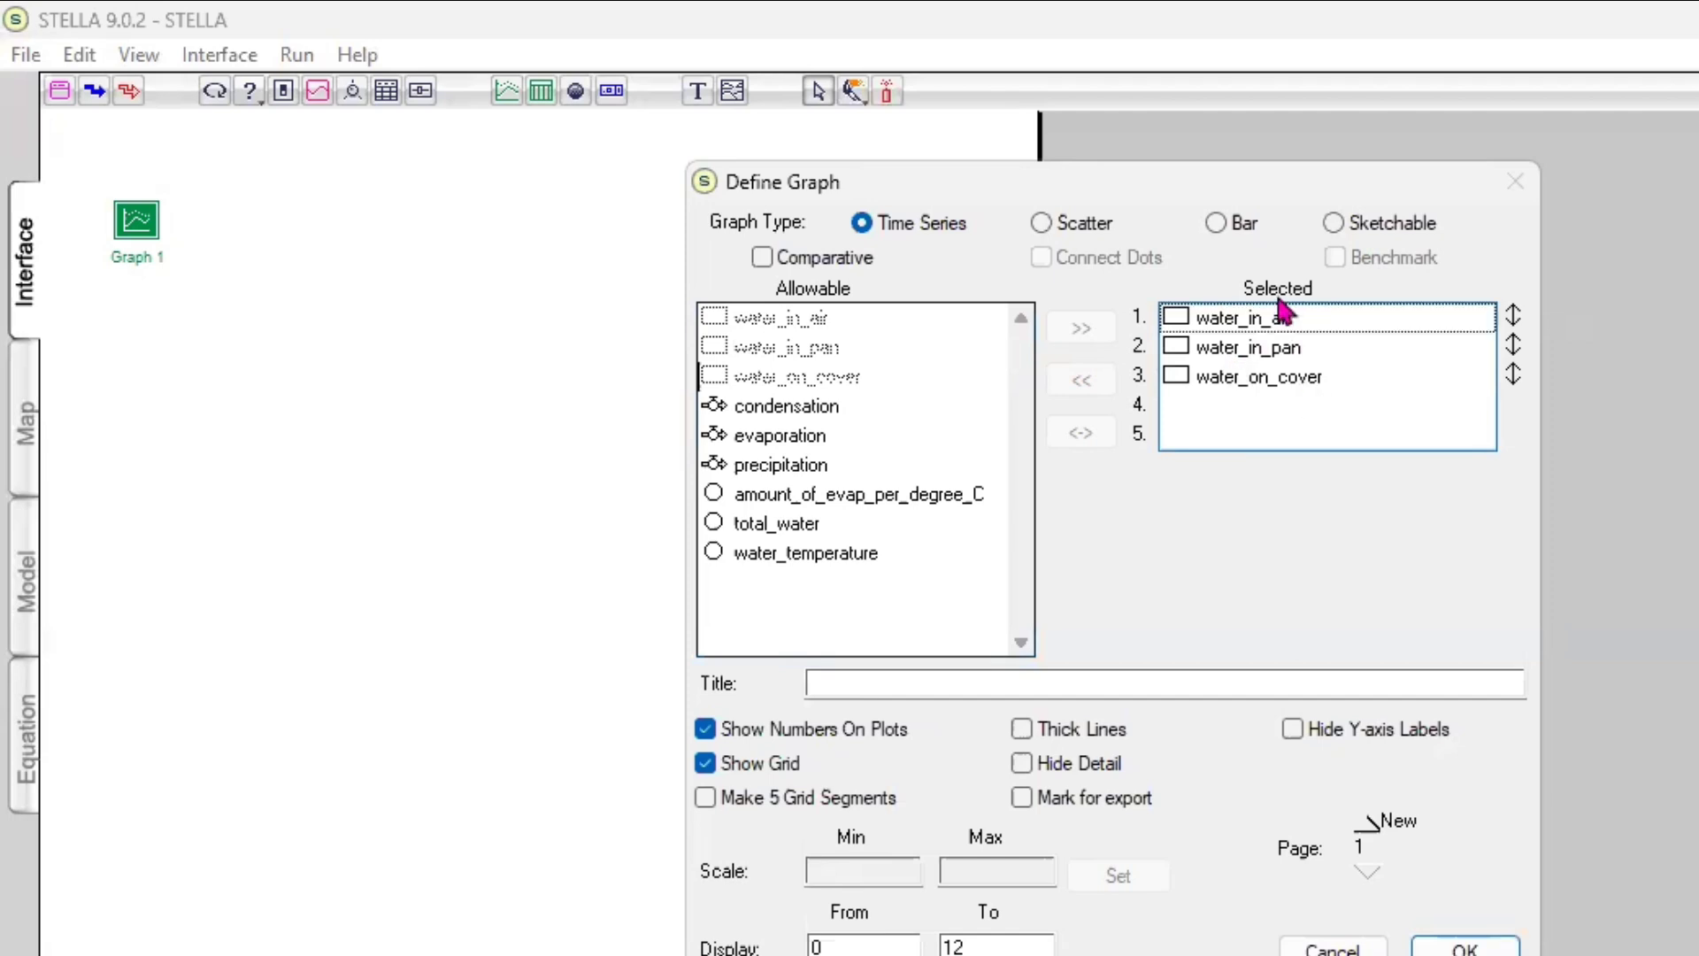
left_click(1168, 327)
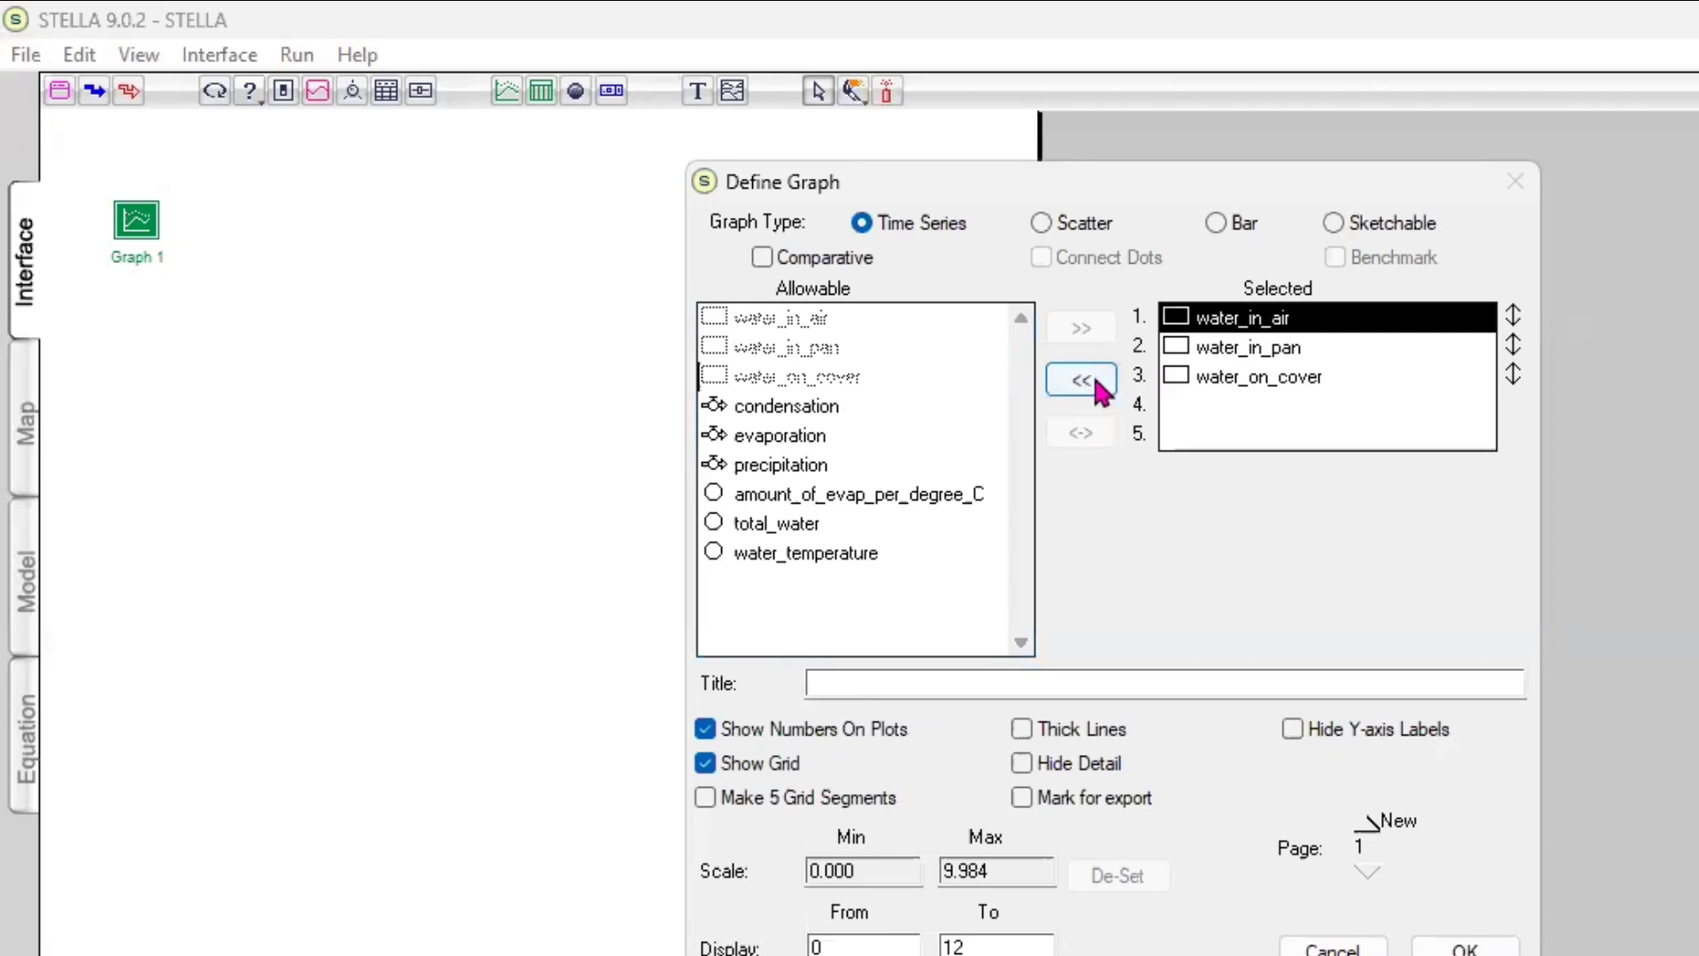
double_click(1206, 323)
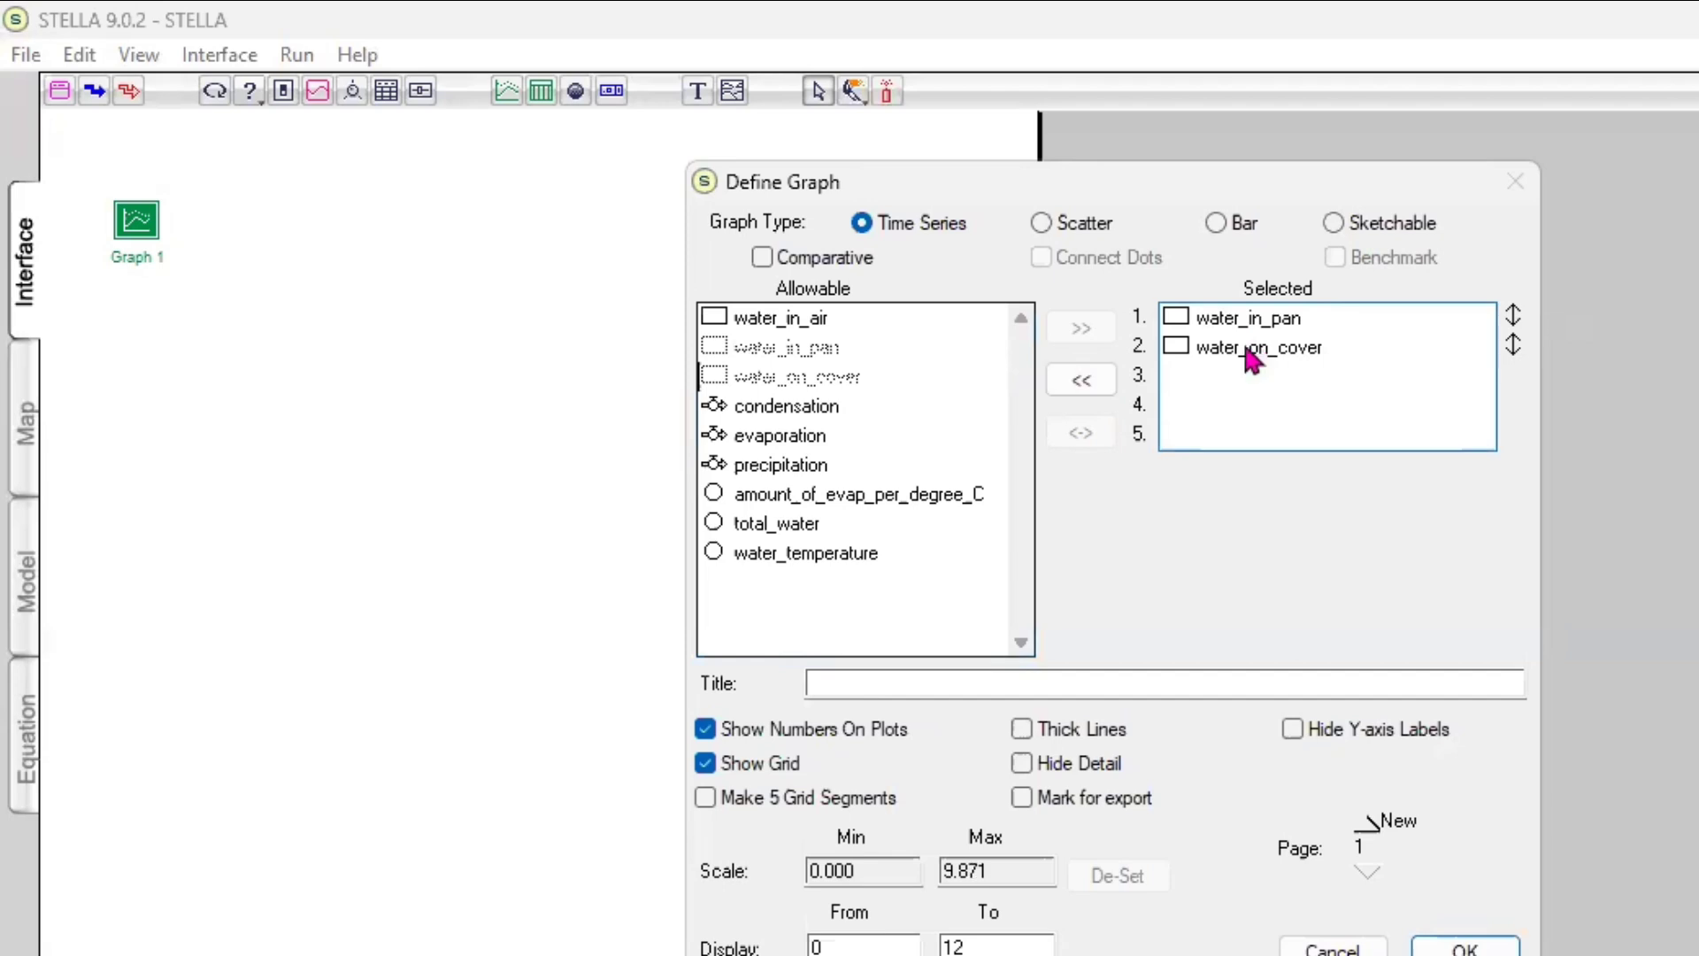
left_click(1240, 344)
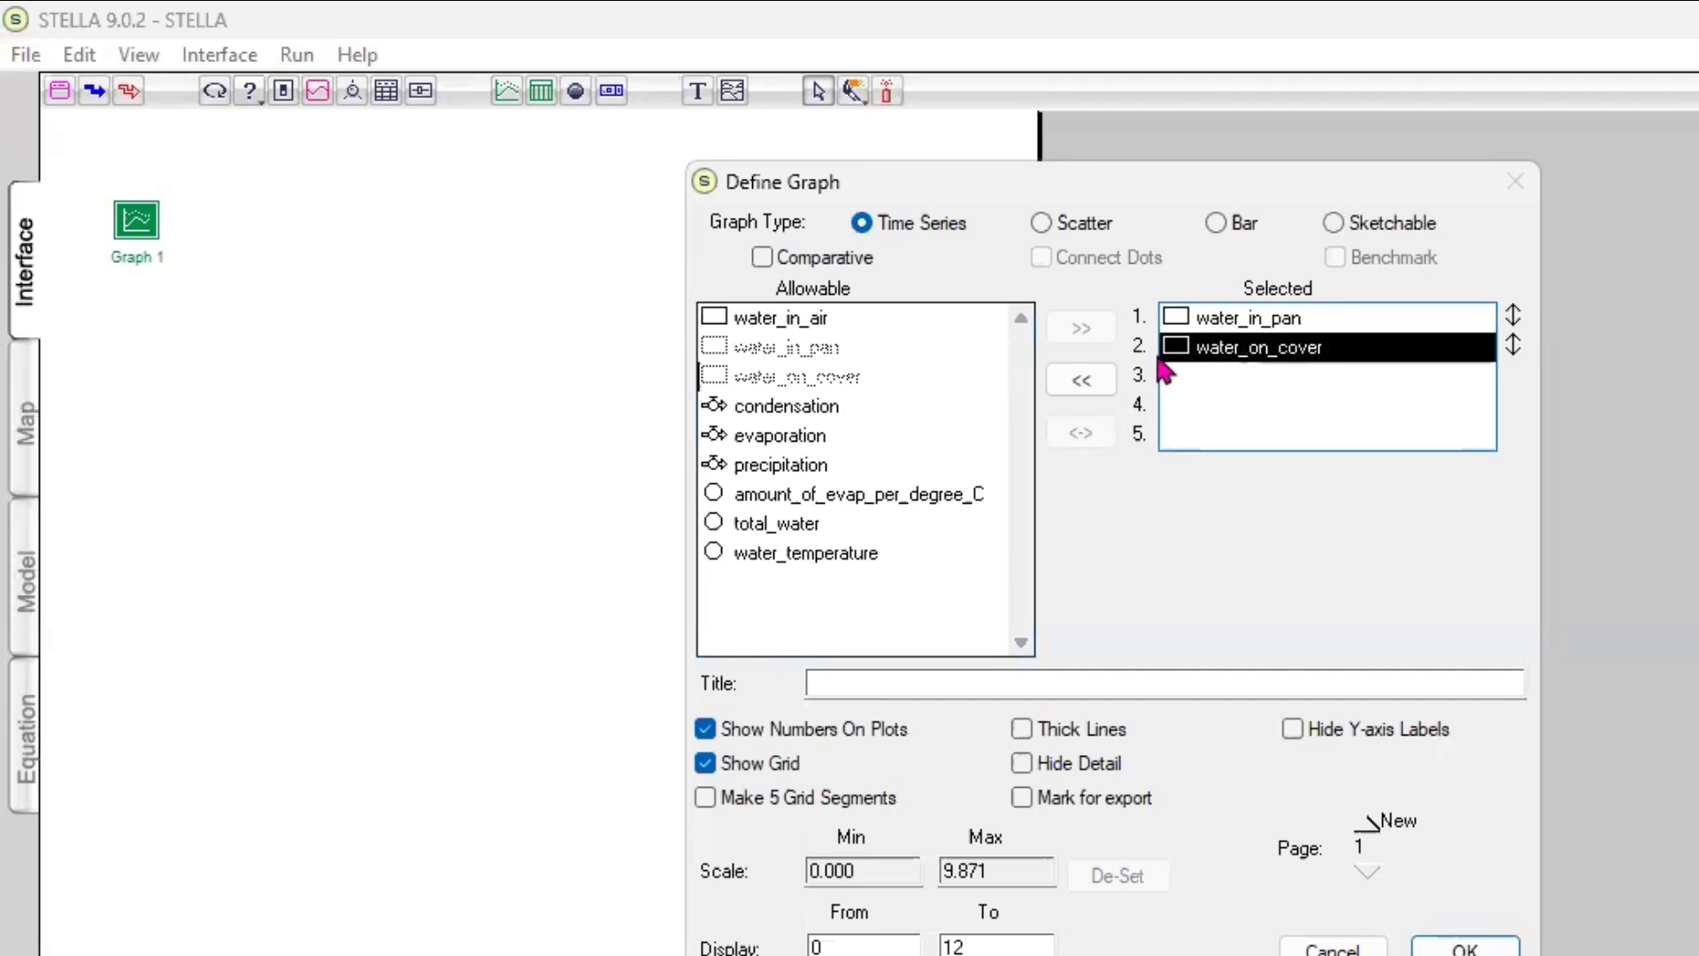
left_click(1082, 381)
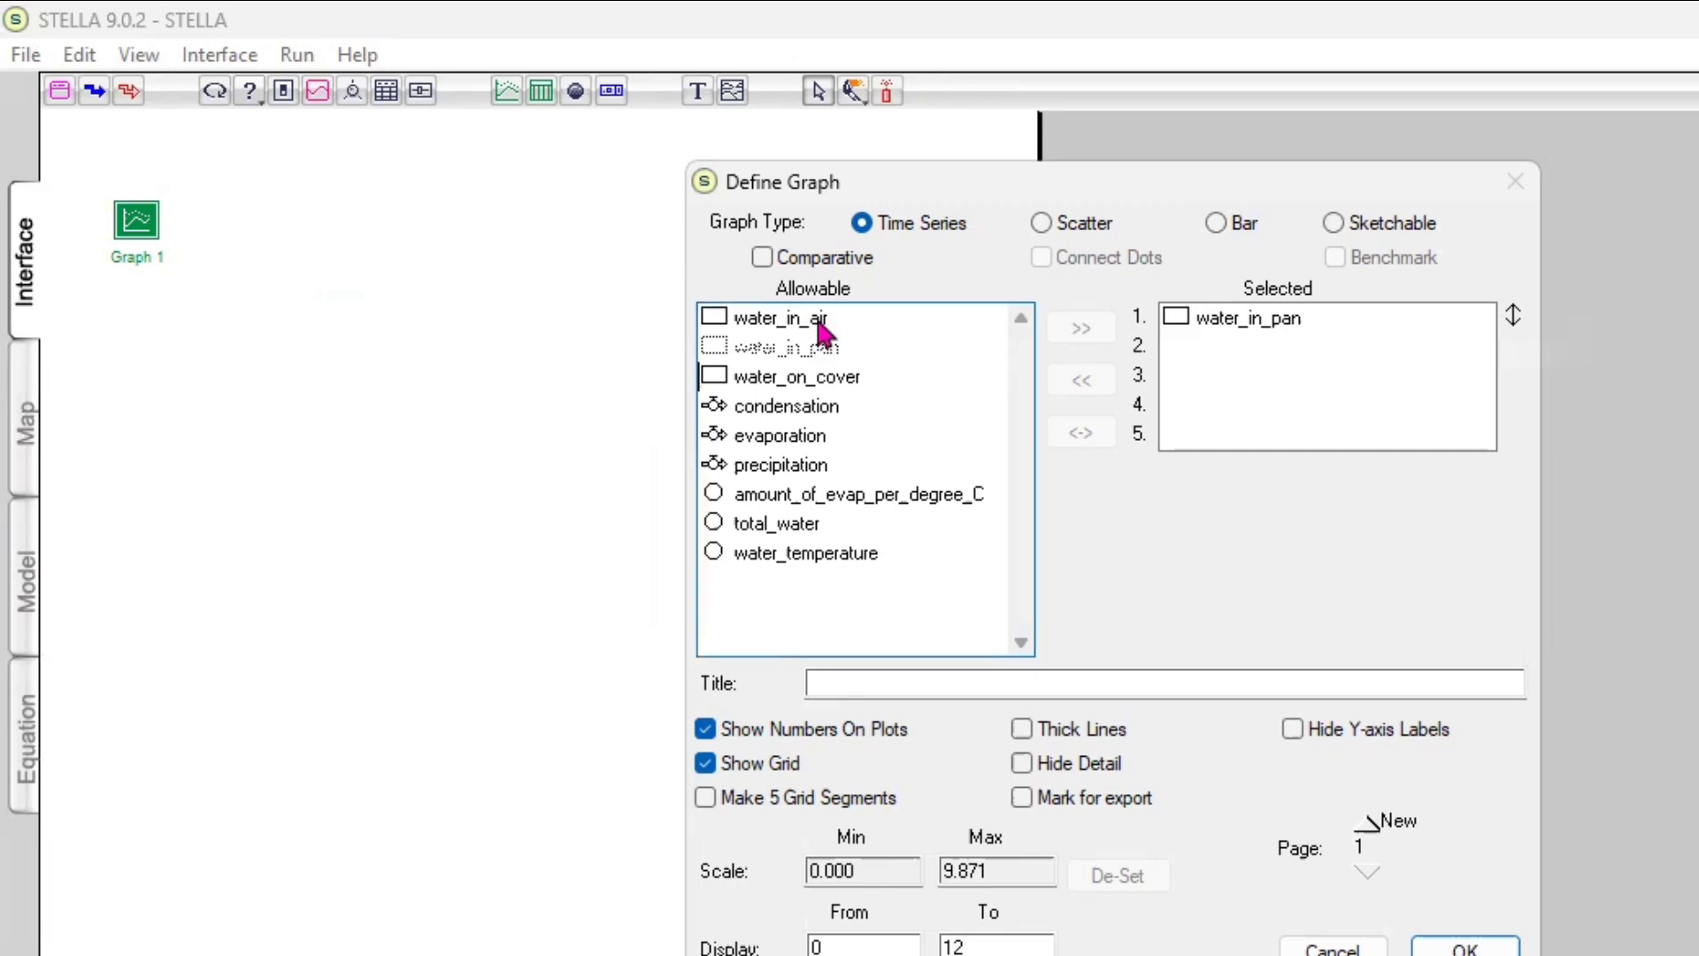
Add water_in_air, water_on_cover and total_water, in that order, to the graph's selected variables after water_in_pan
left_click(819, 326)
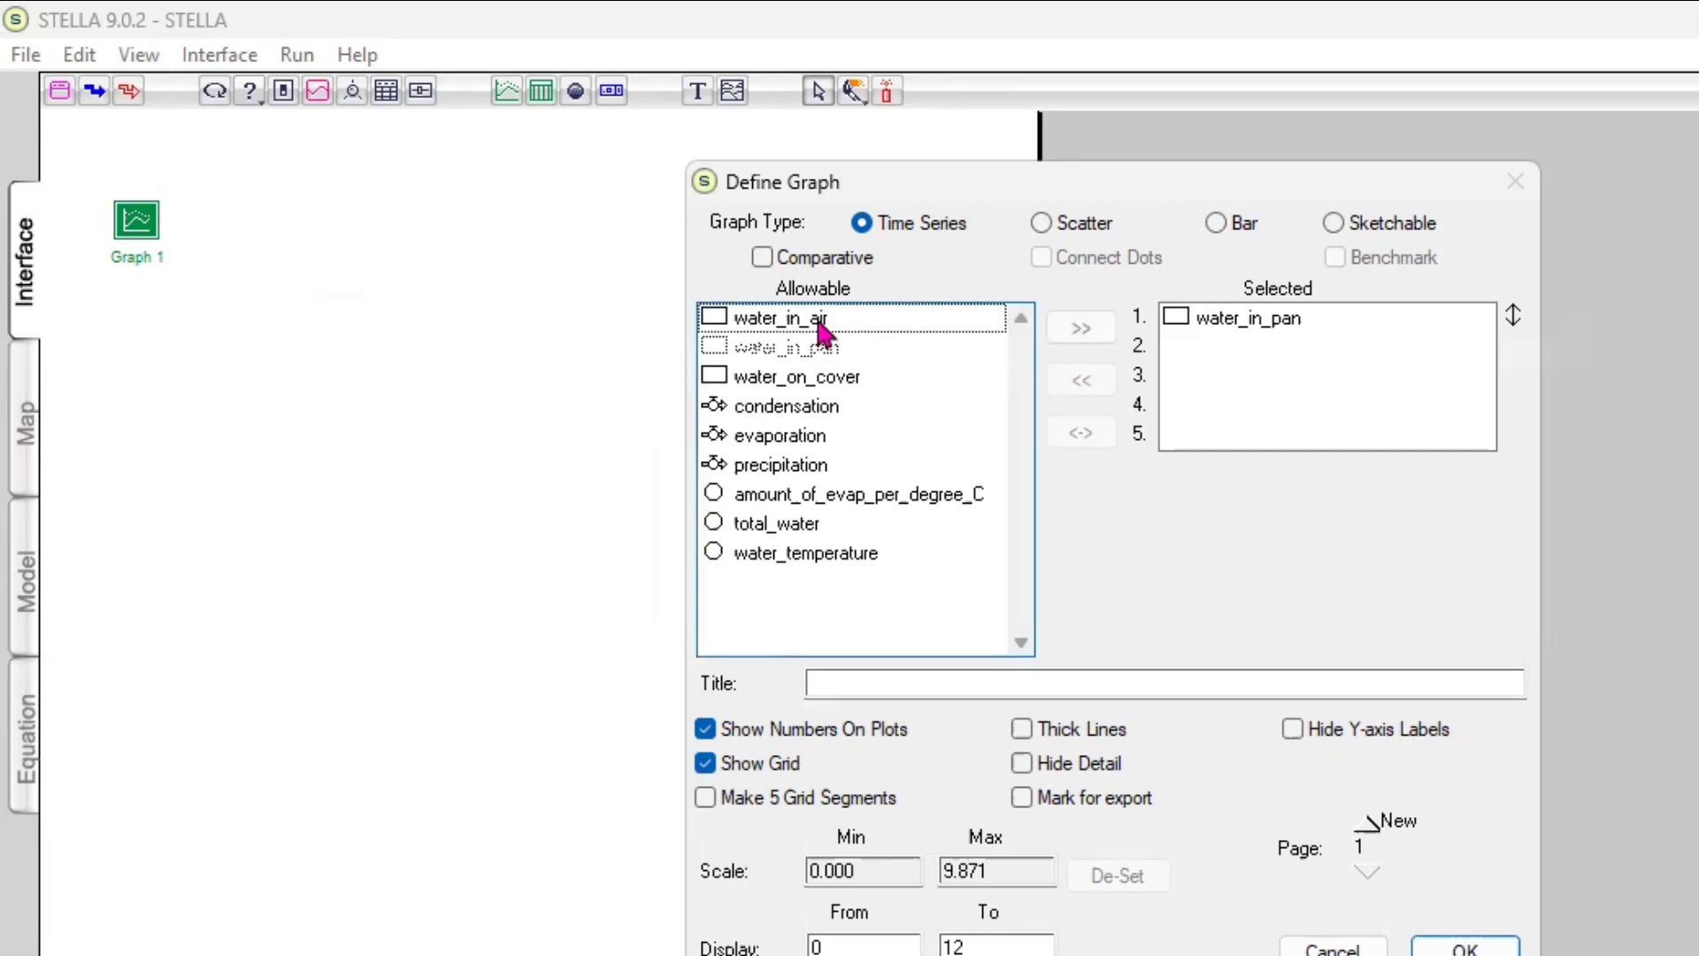
left_click(1078, 331)
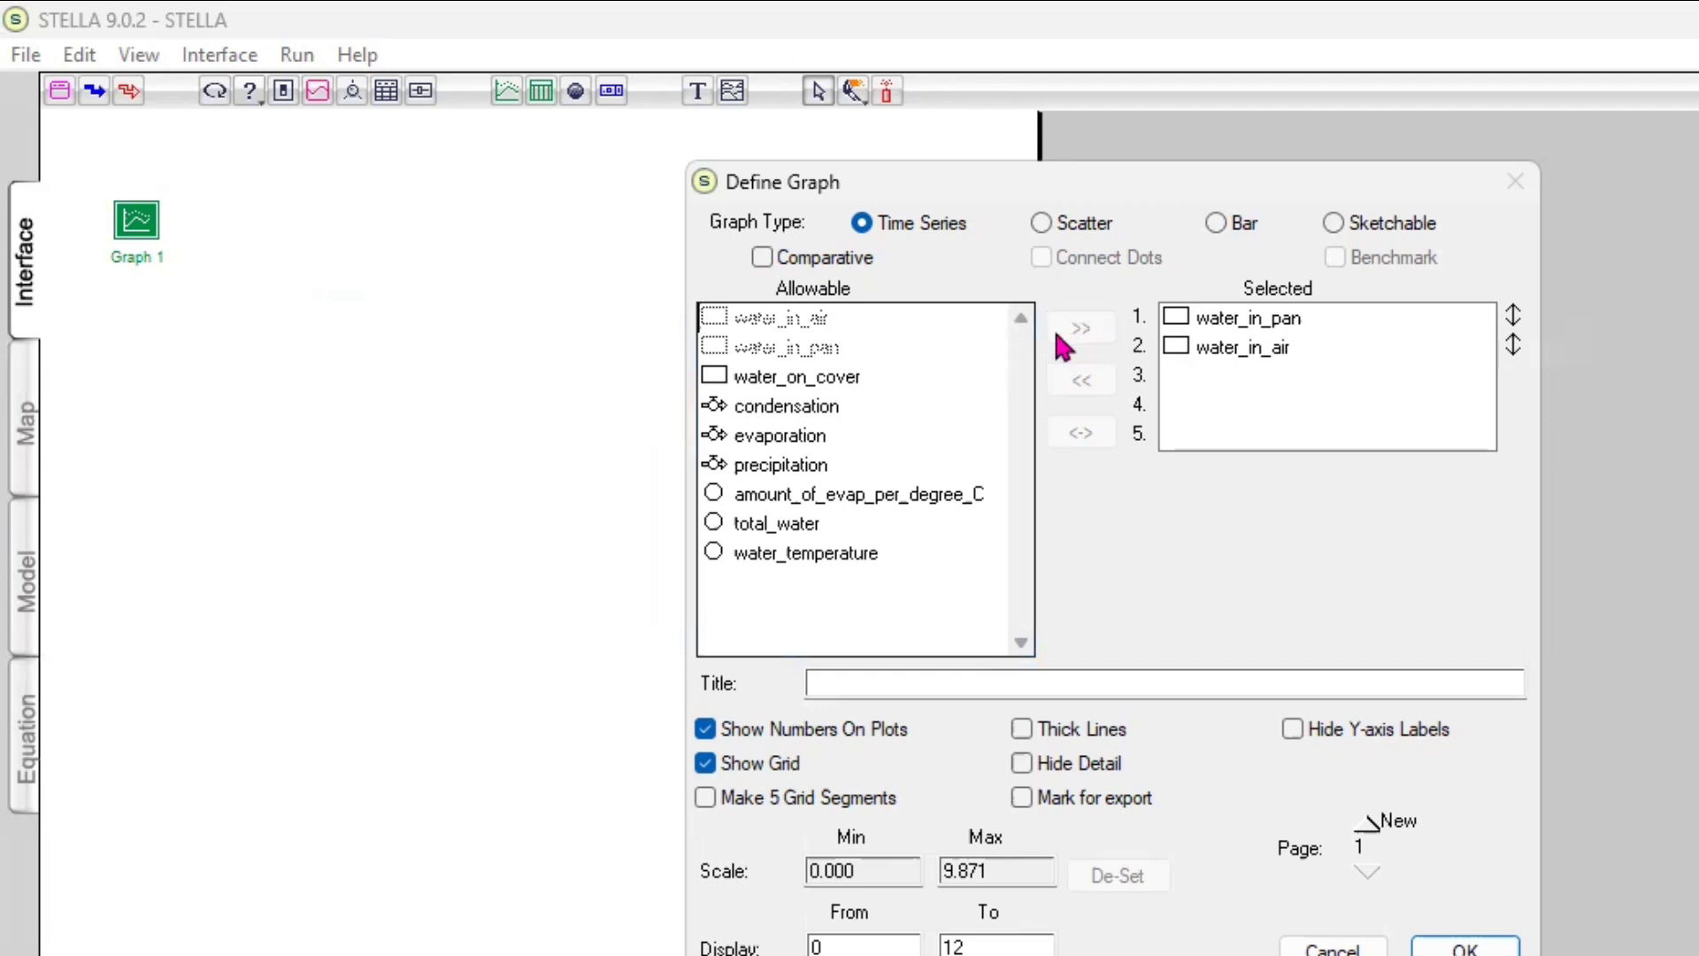
left_click(894, 394)
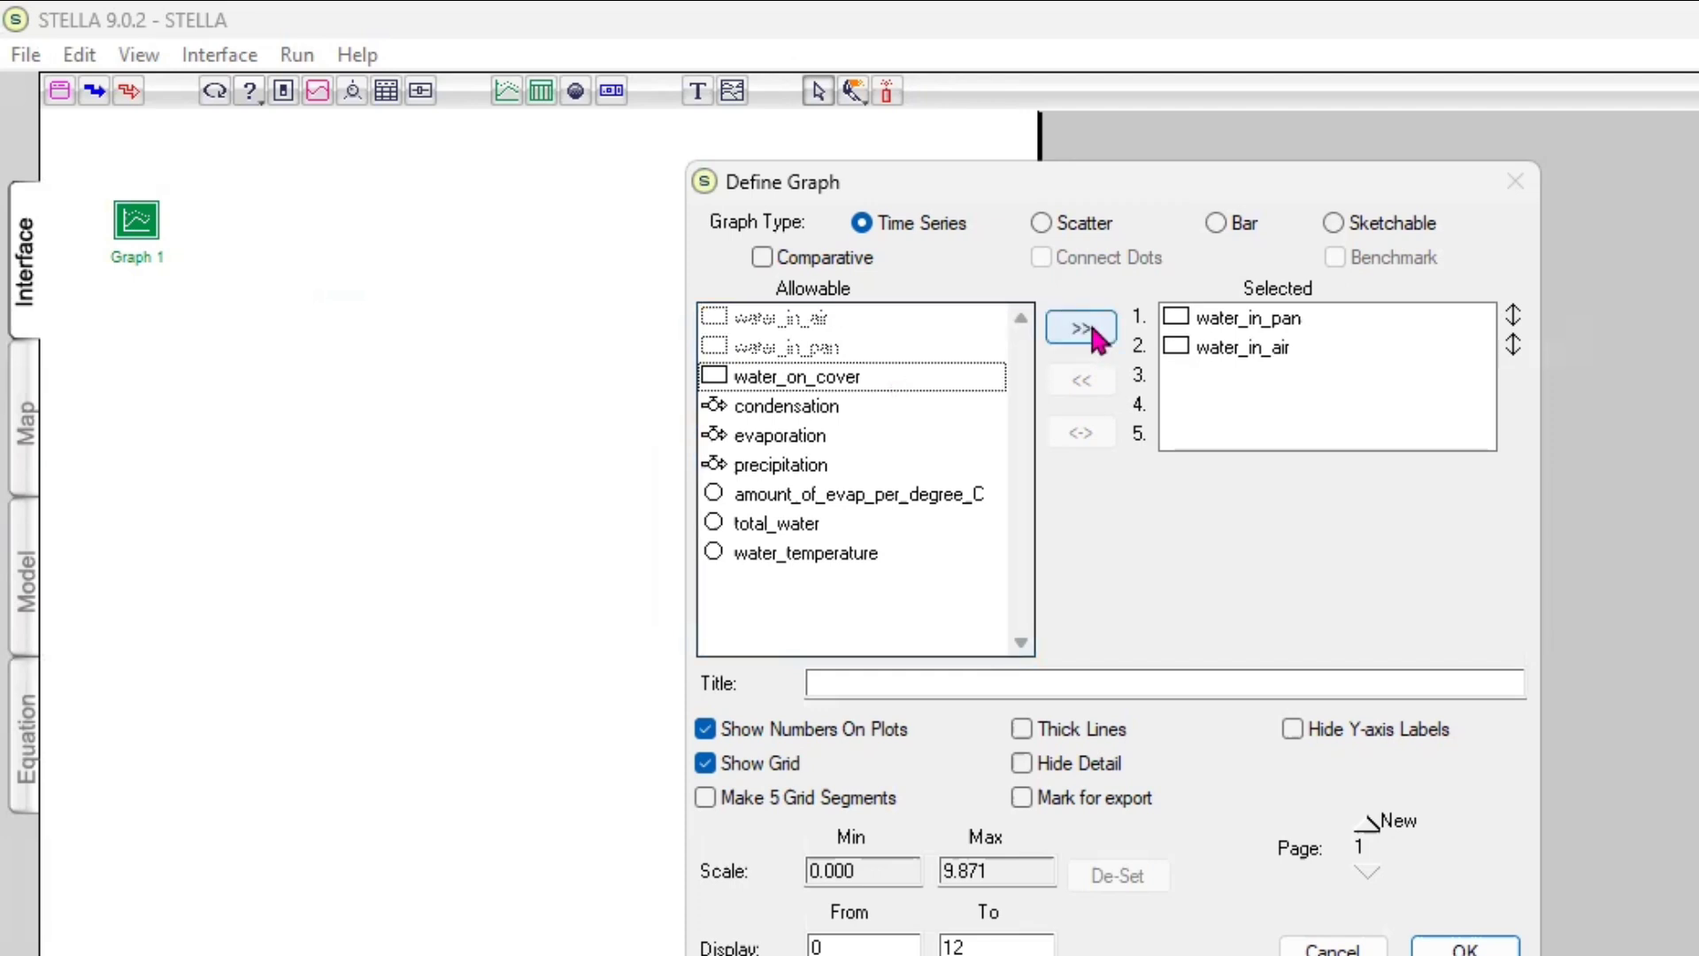
left_click(1082, 329)
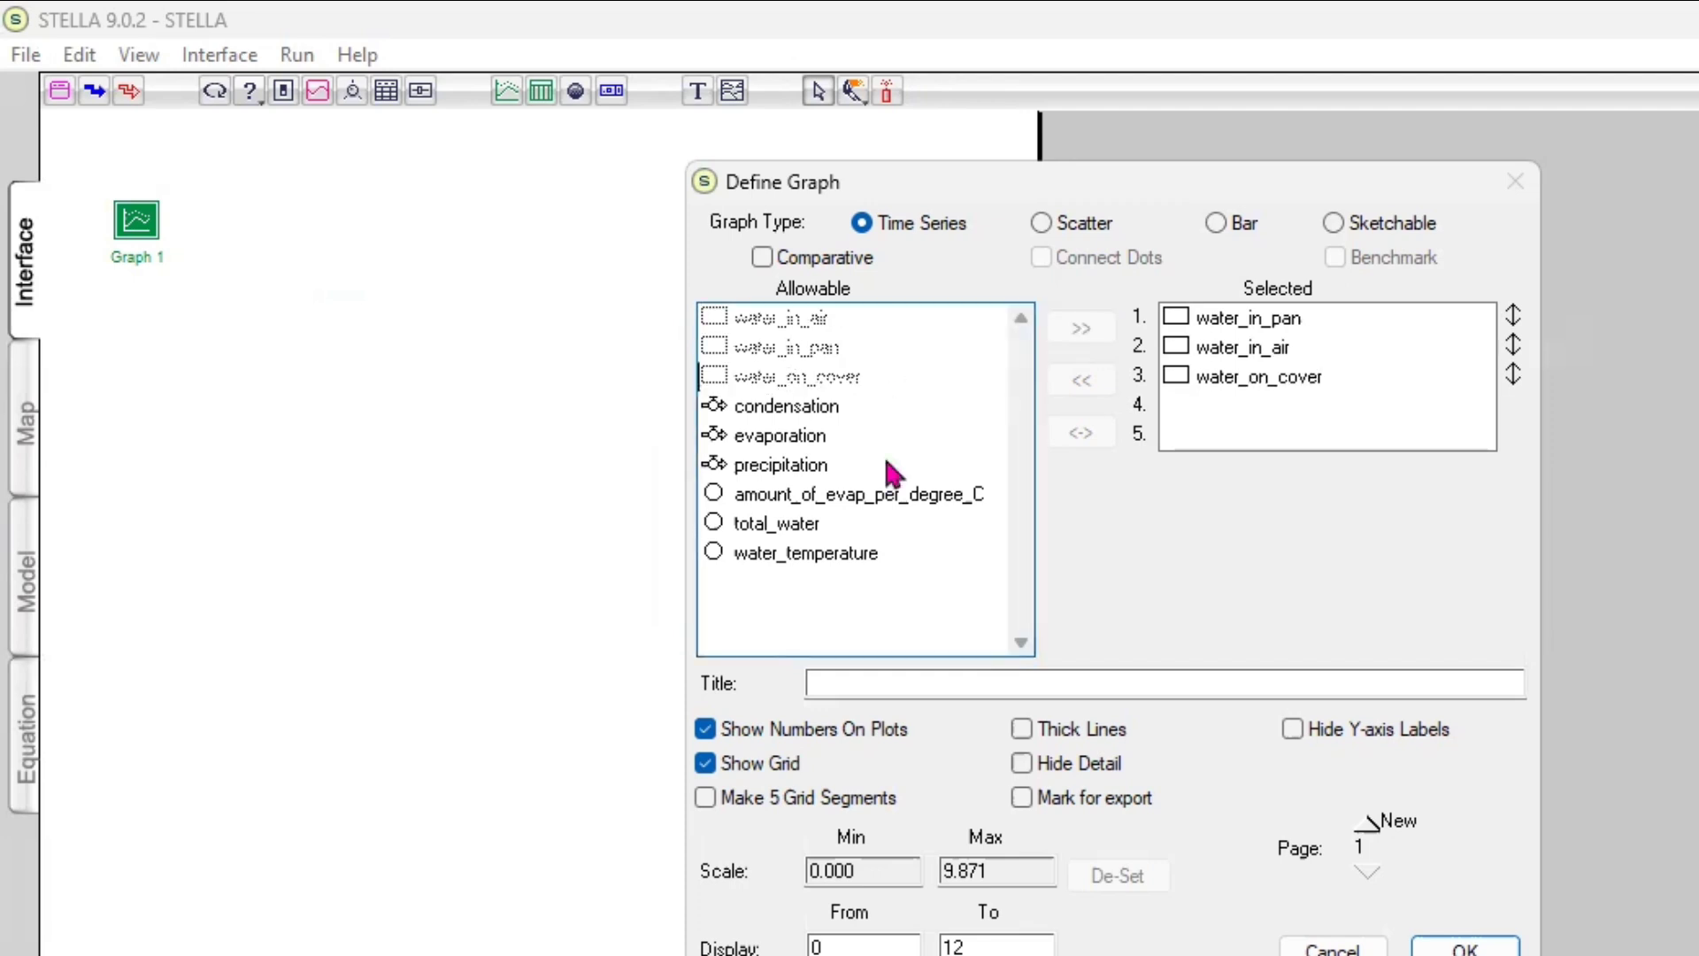
left_click(772, 529)
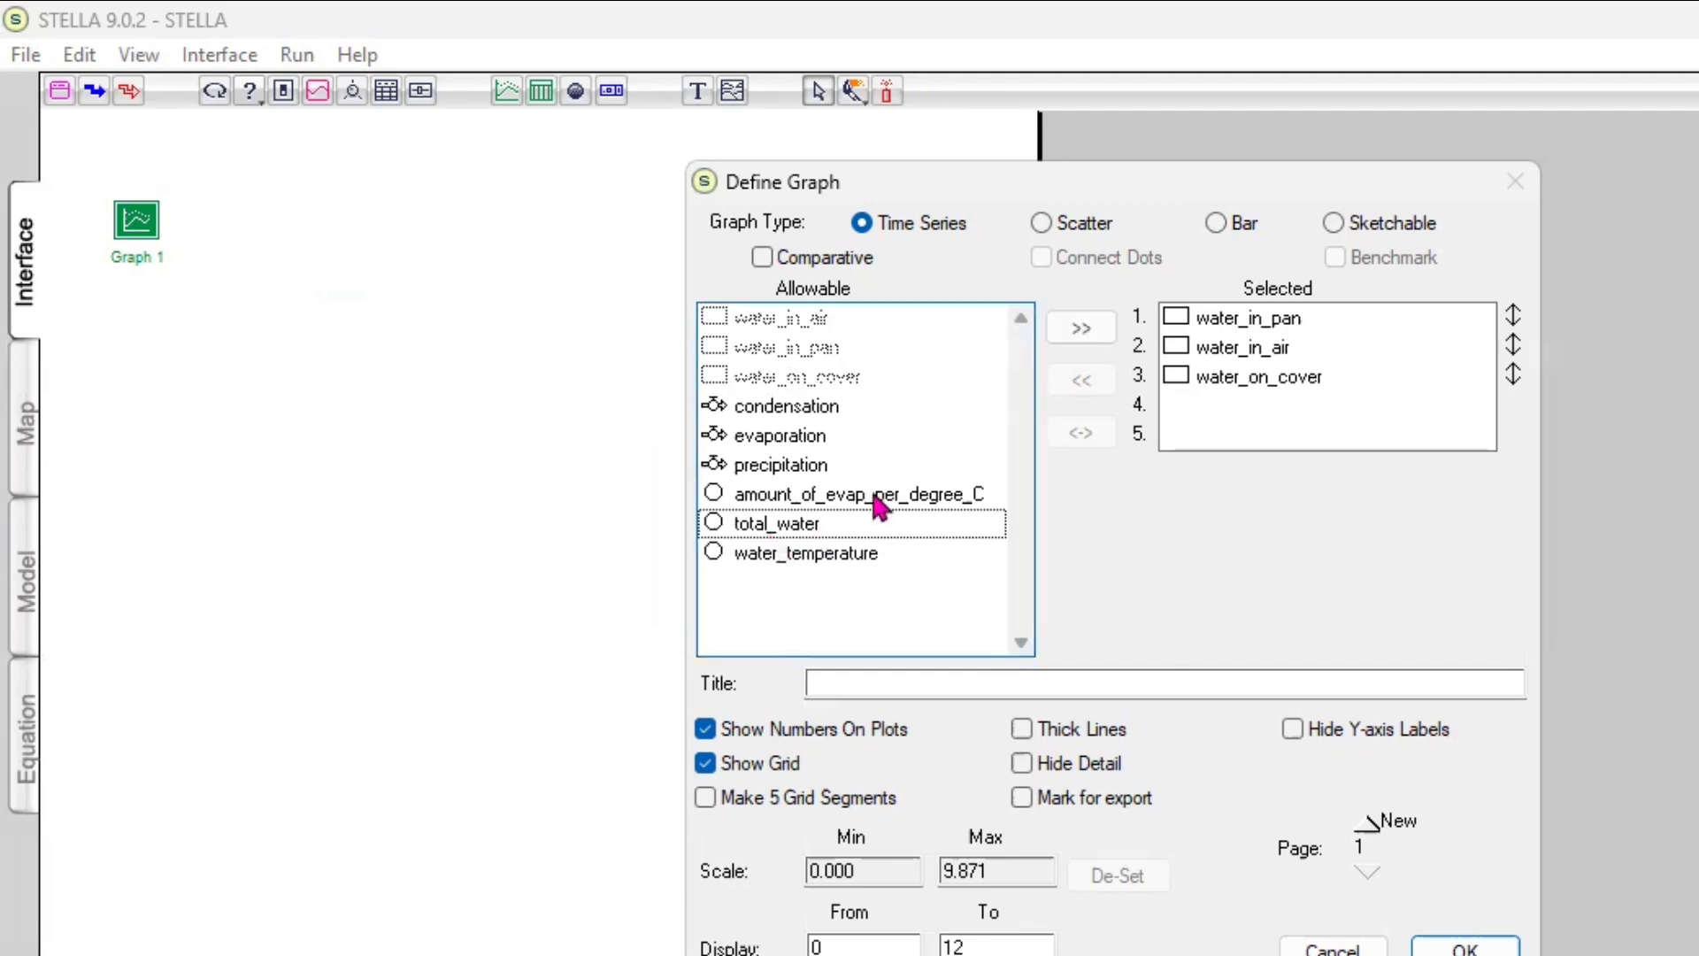
left_click(1086, 326)
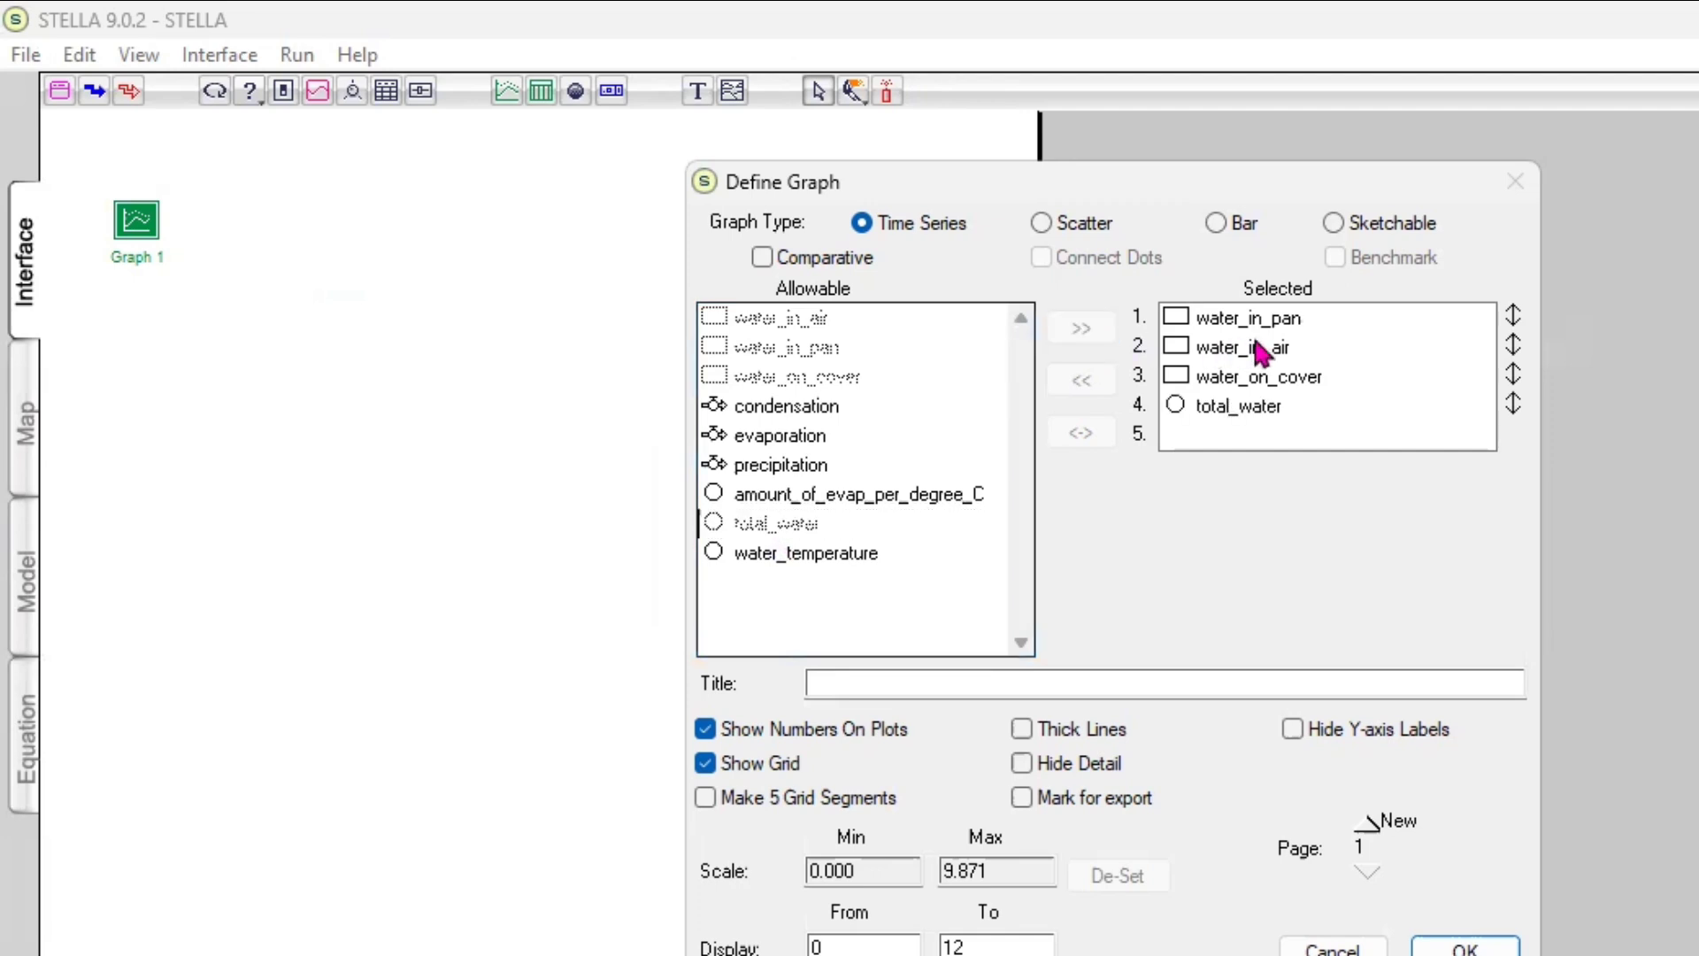
Try to set the graph scale minimum for water_in_pan to 0
left_click(1307, 321)
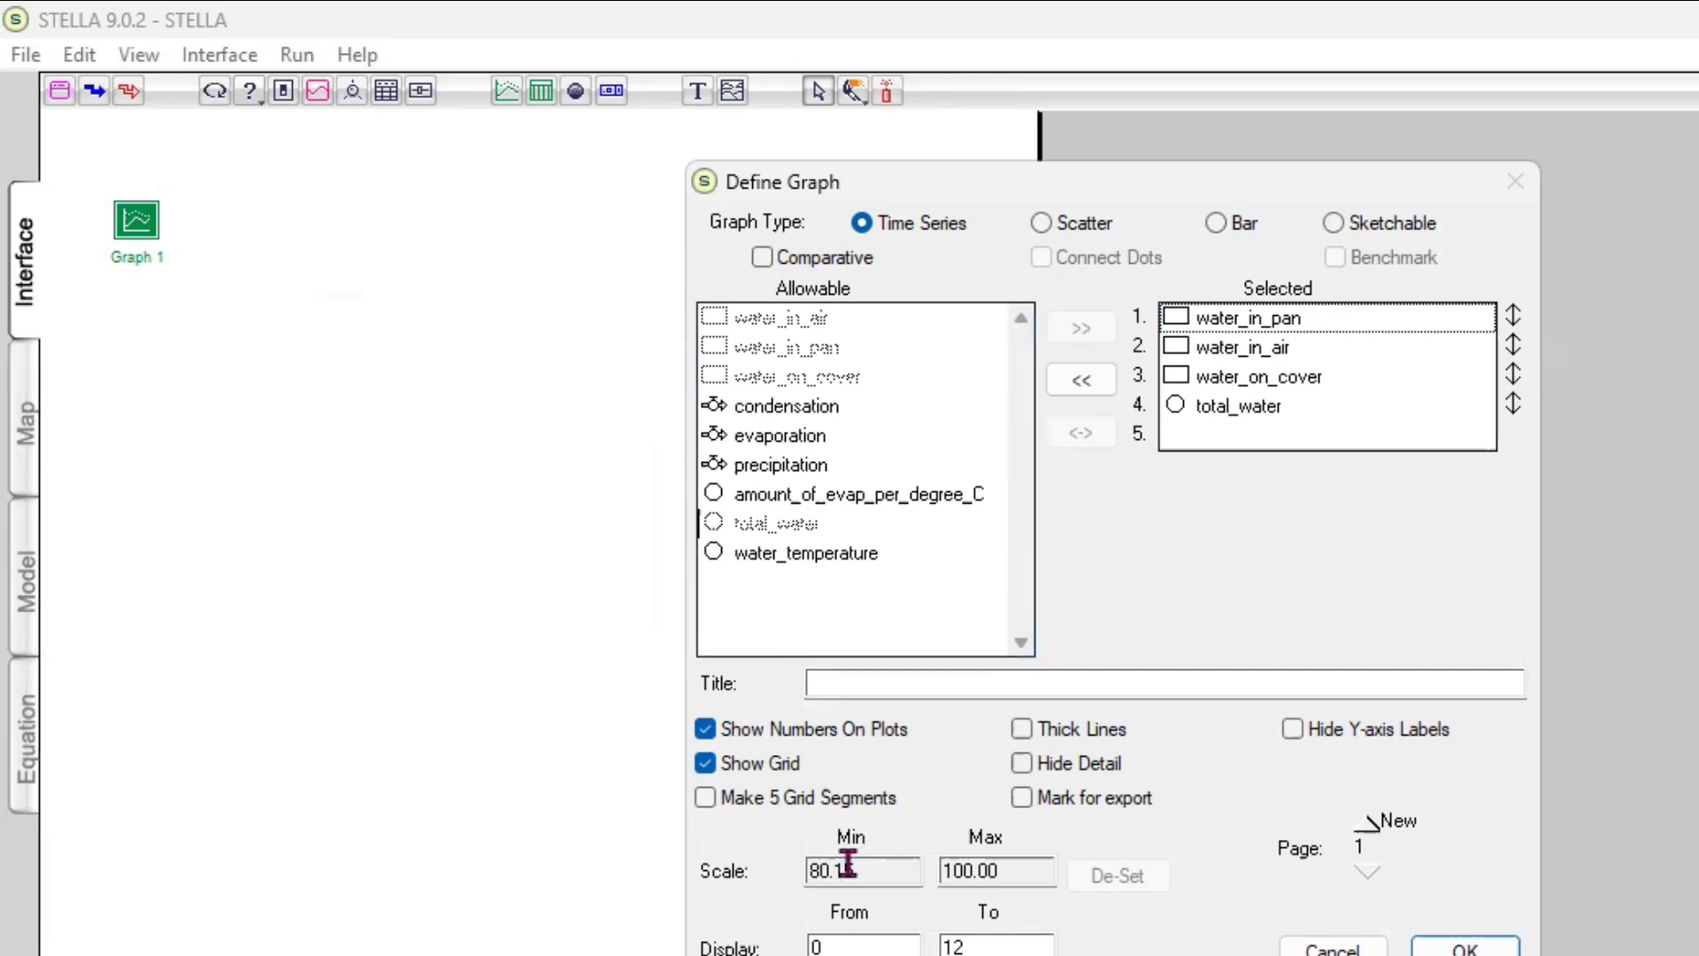
left_click(815, 864)
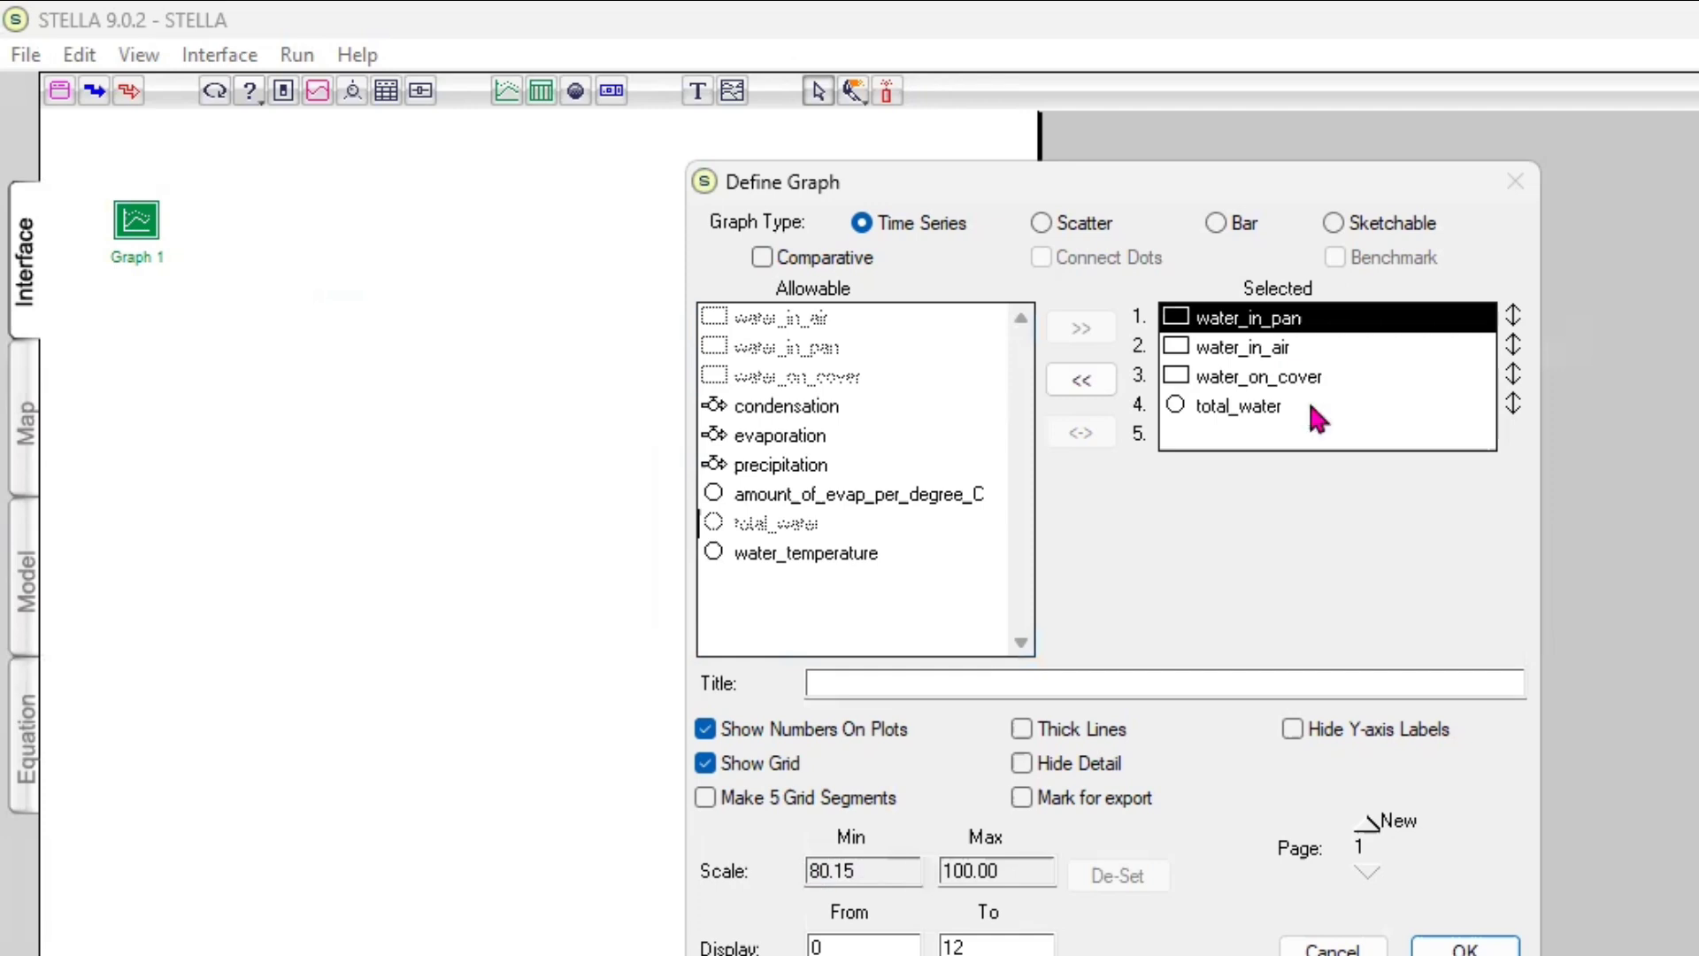
left_click(1514, 318)
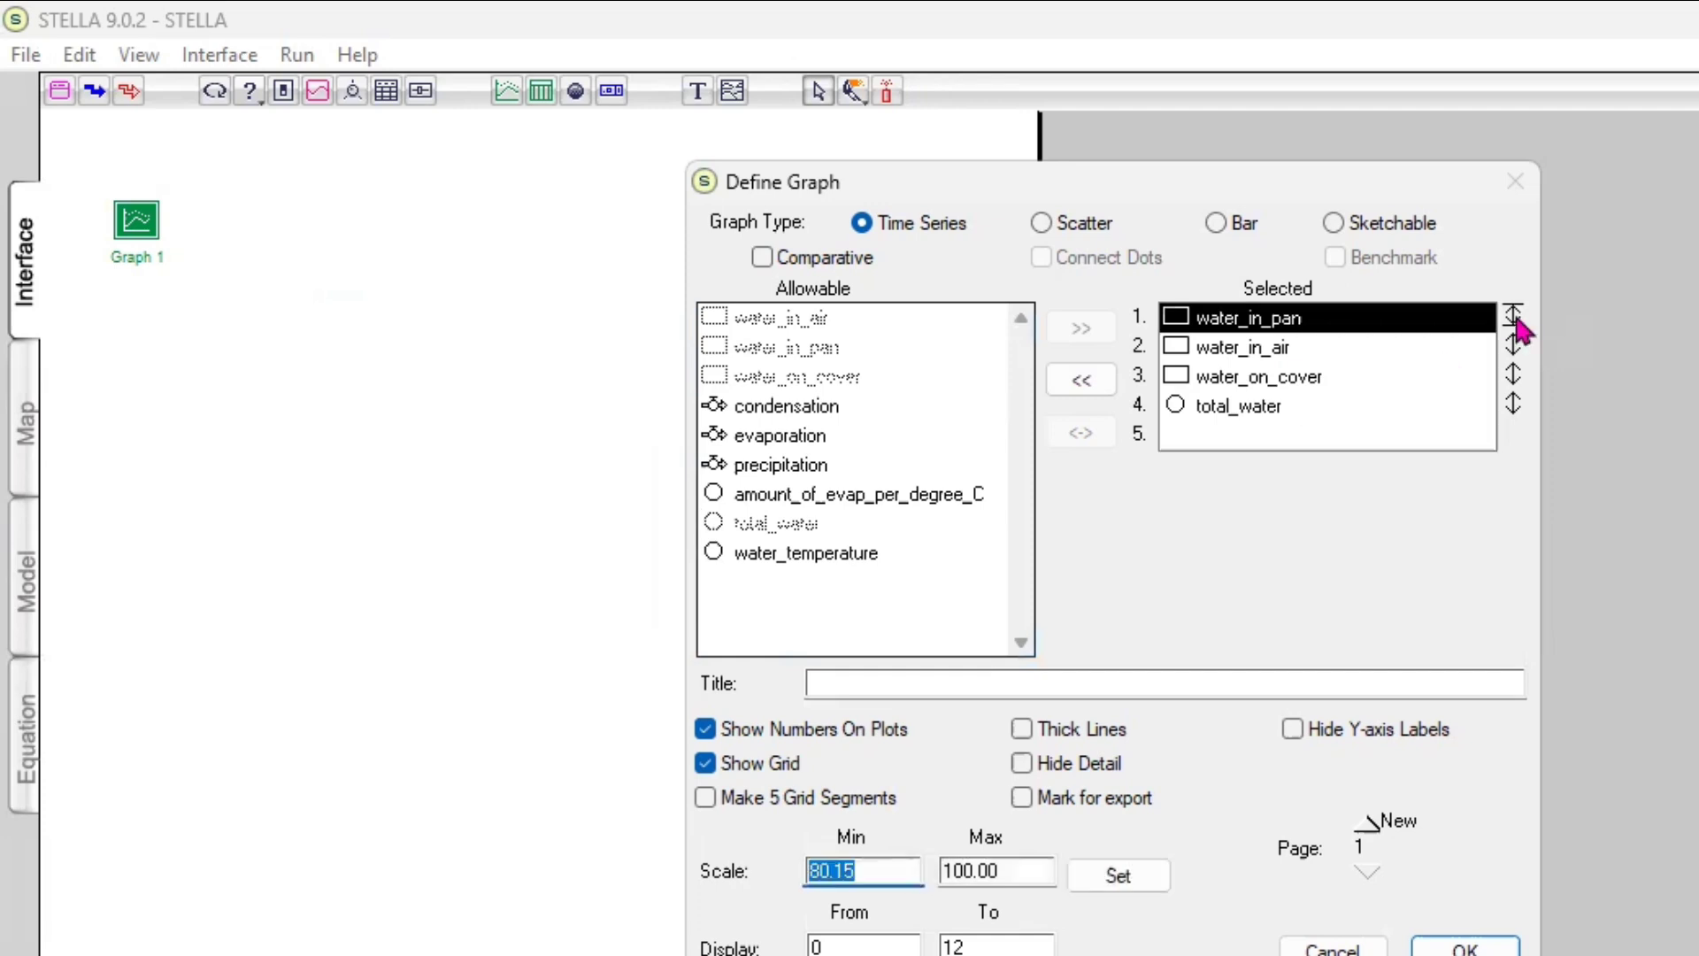
left_click(1515, 319)
type("0")
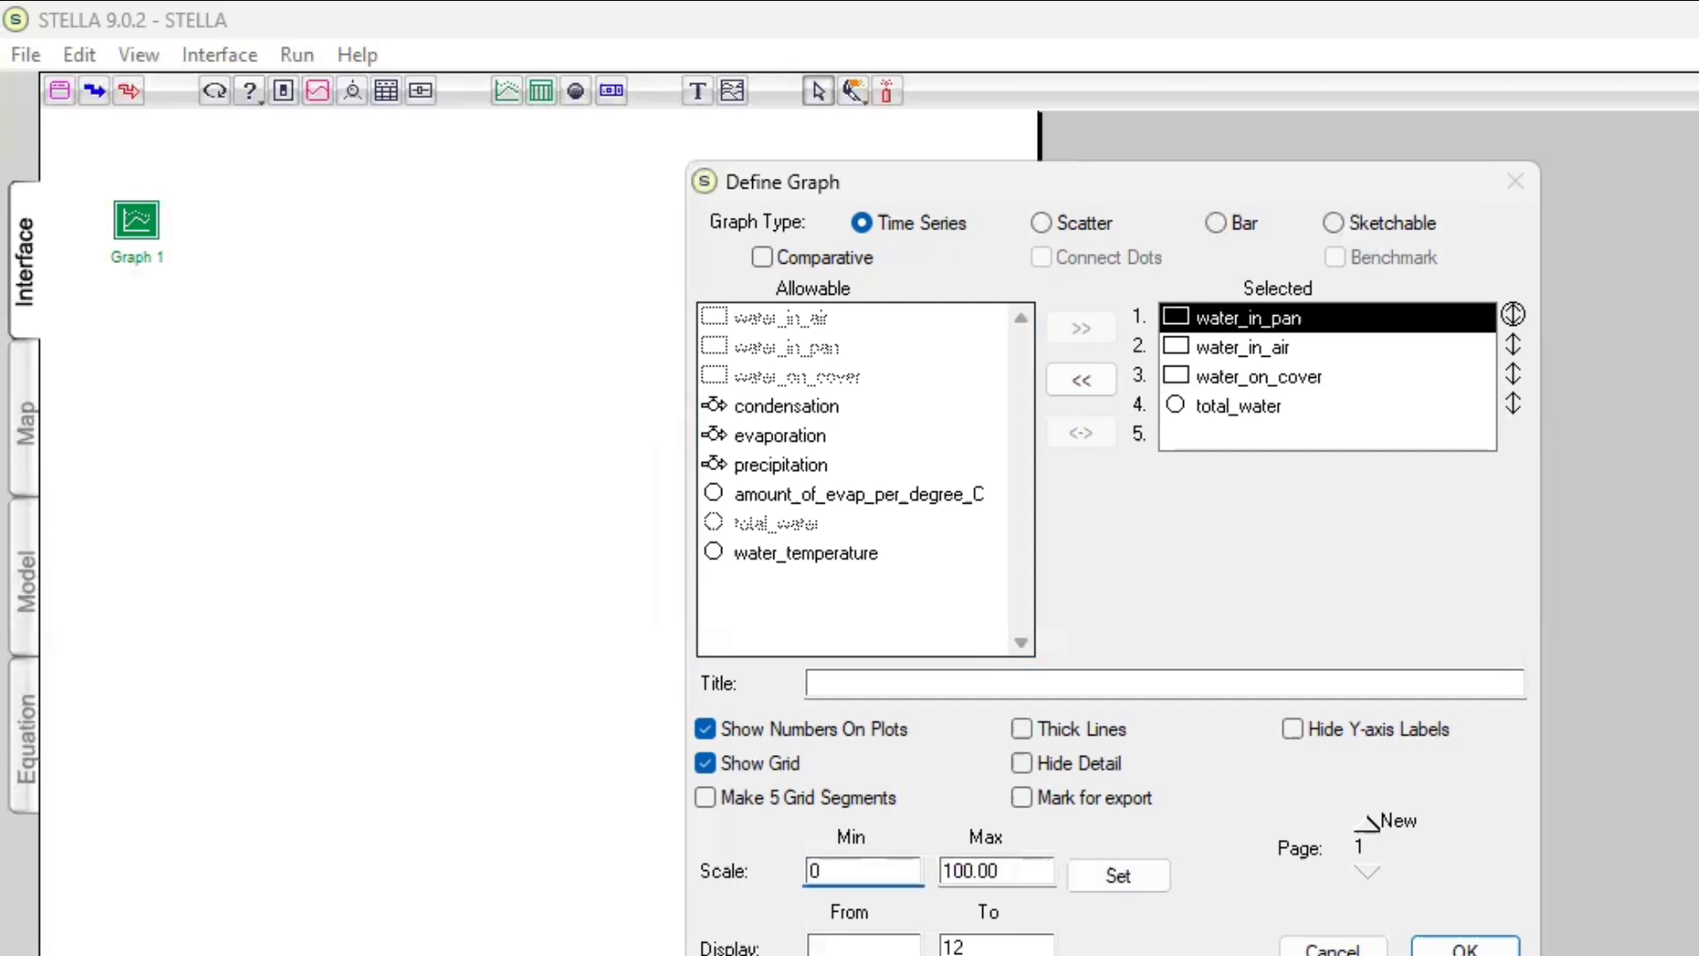
left_click(1514, 371)
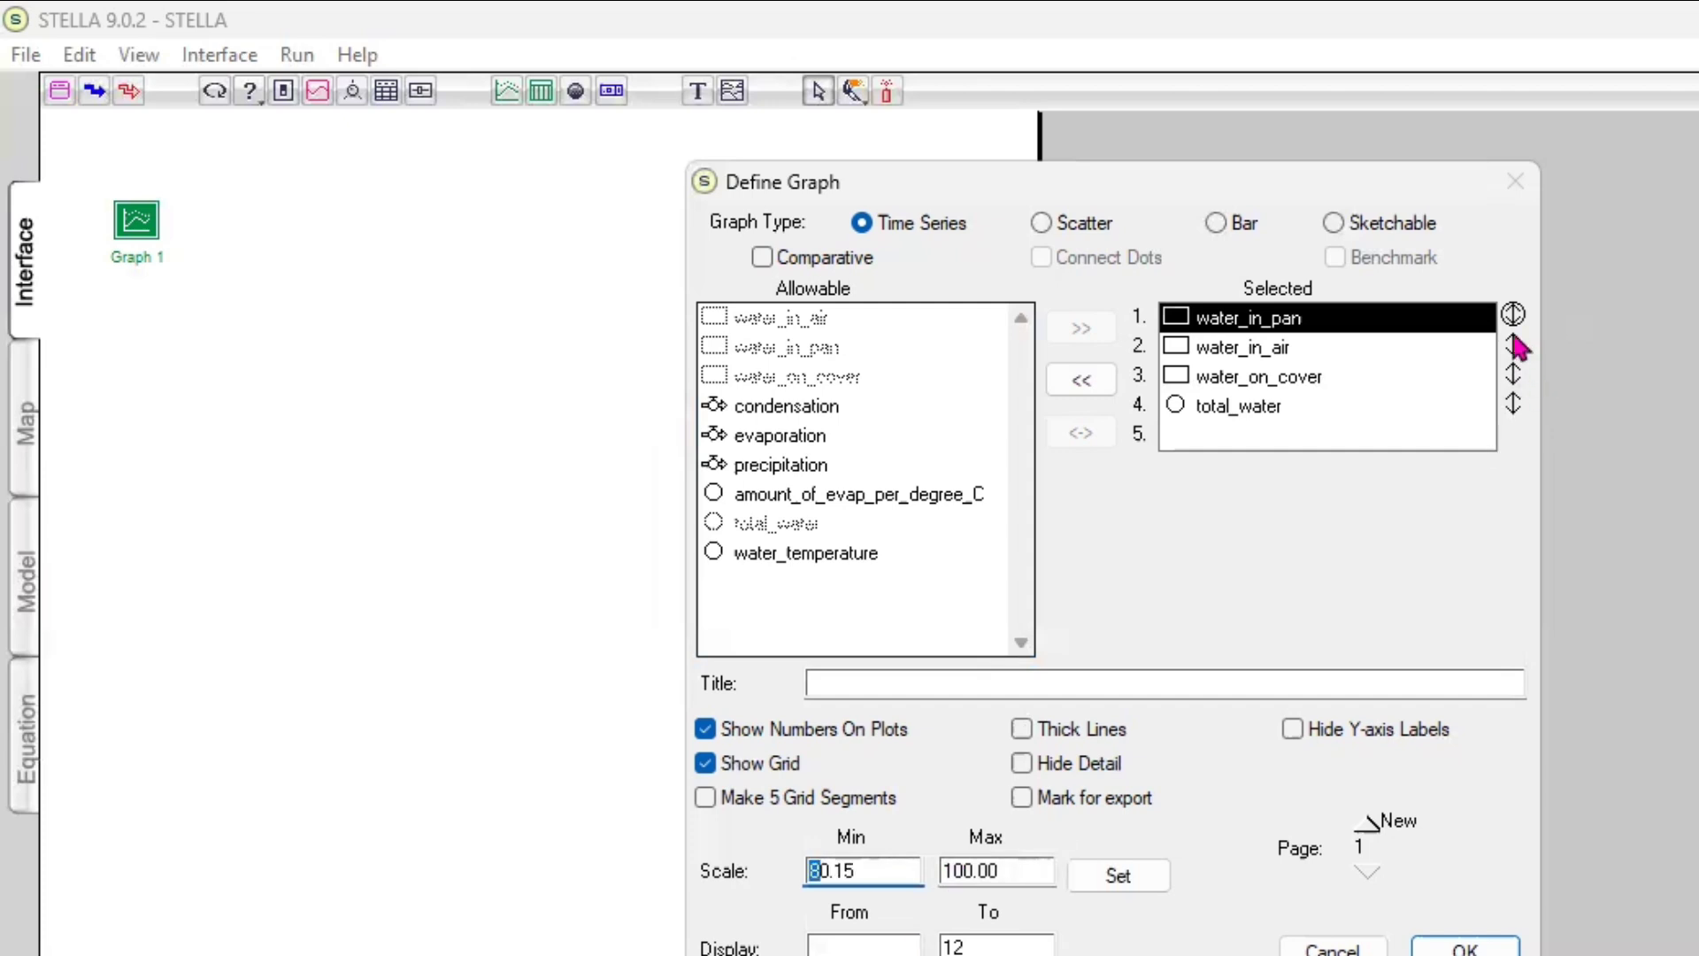
left_click(1412, 414)
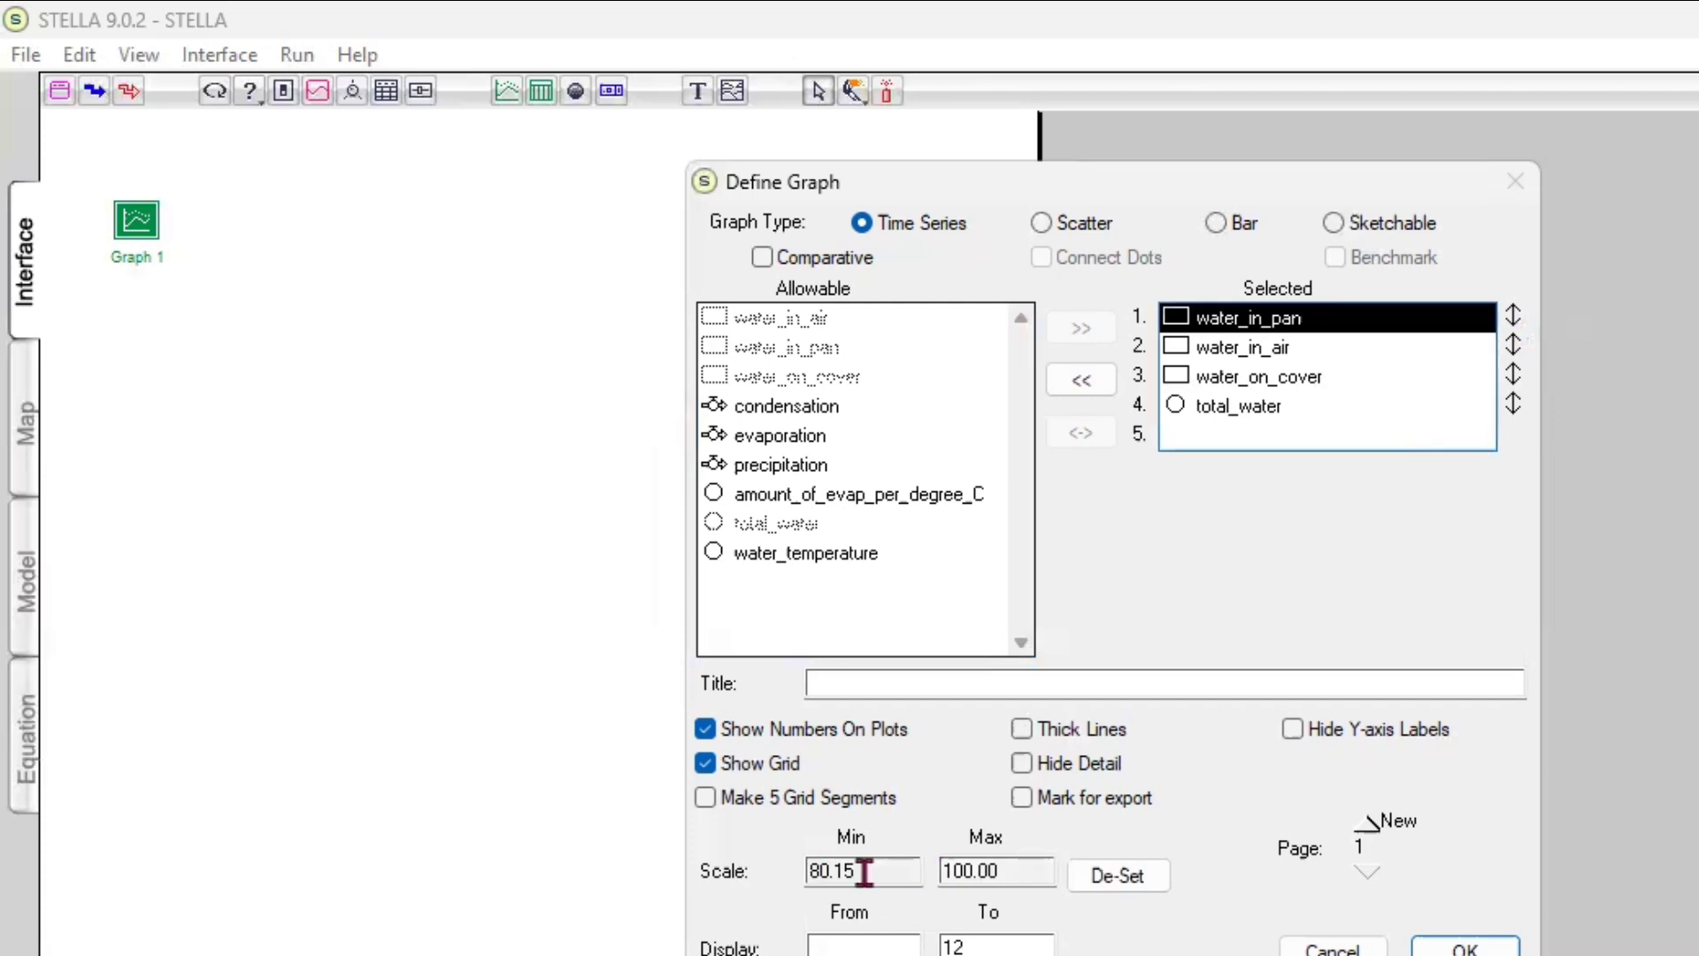
Enter a graph scale for water_in_pan with a minimum of 0 and a maximum of 100
left_click(1514, 316)
type("0")
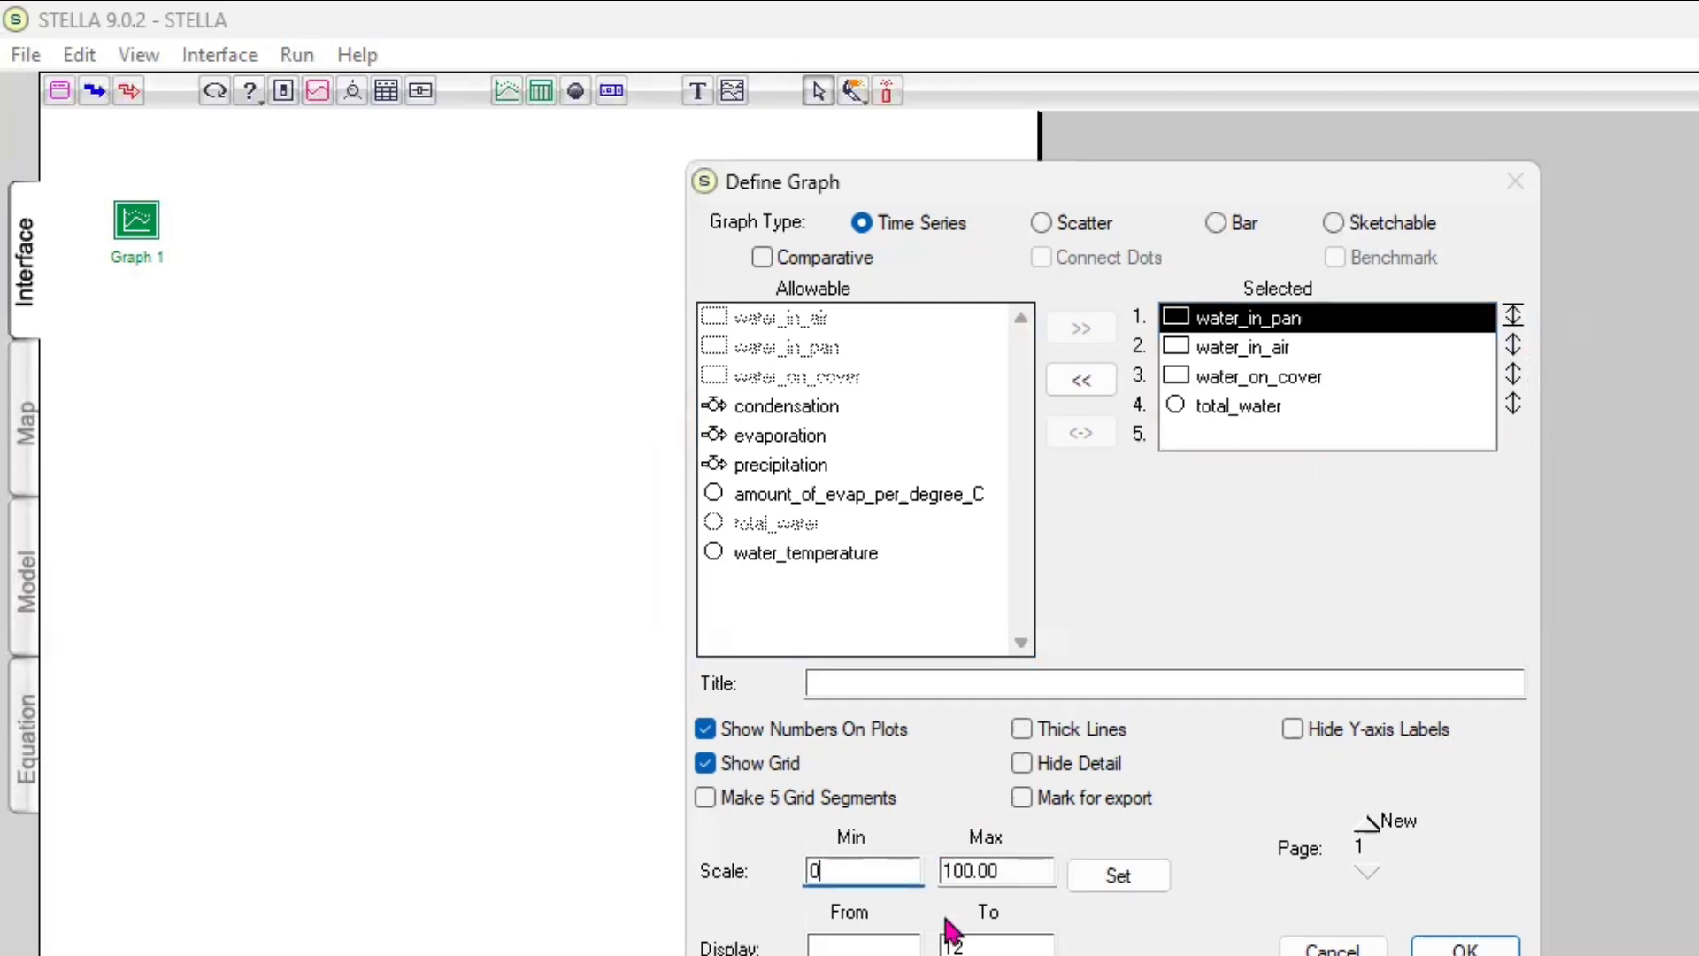
left_click(1018, 876)
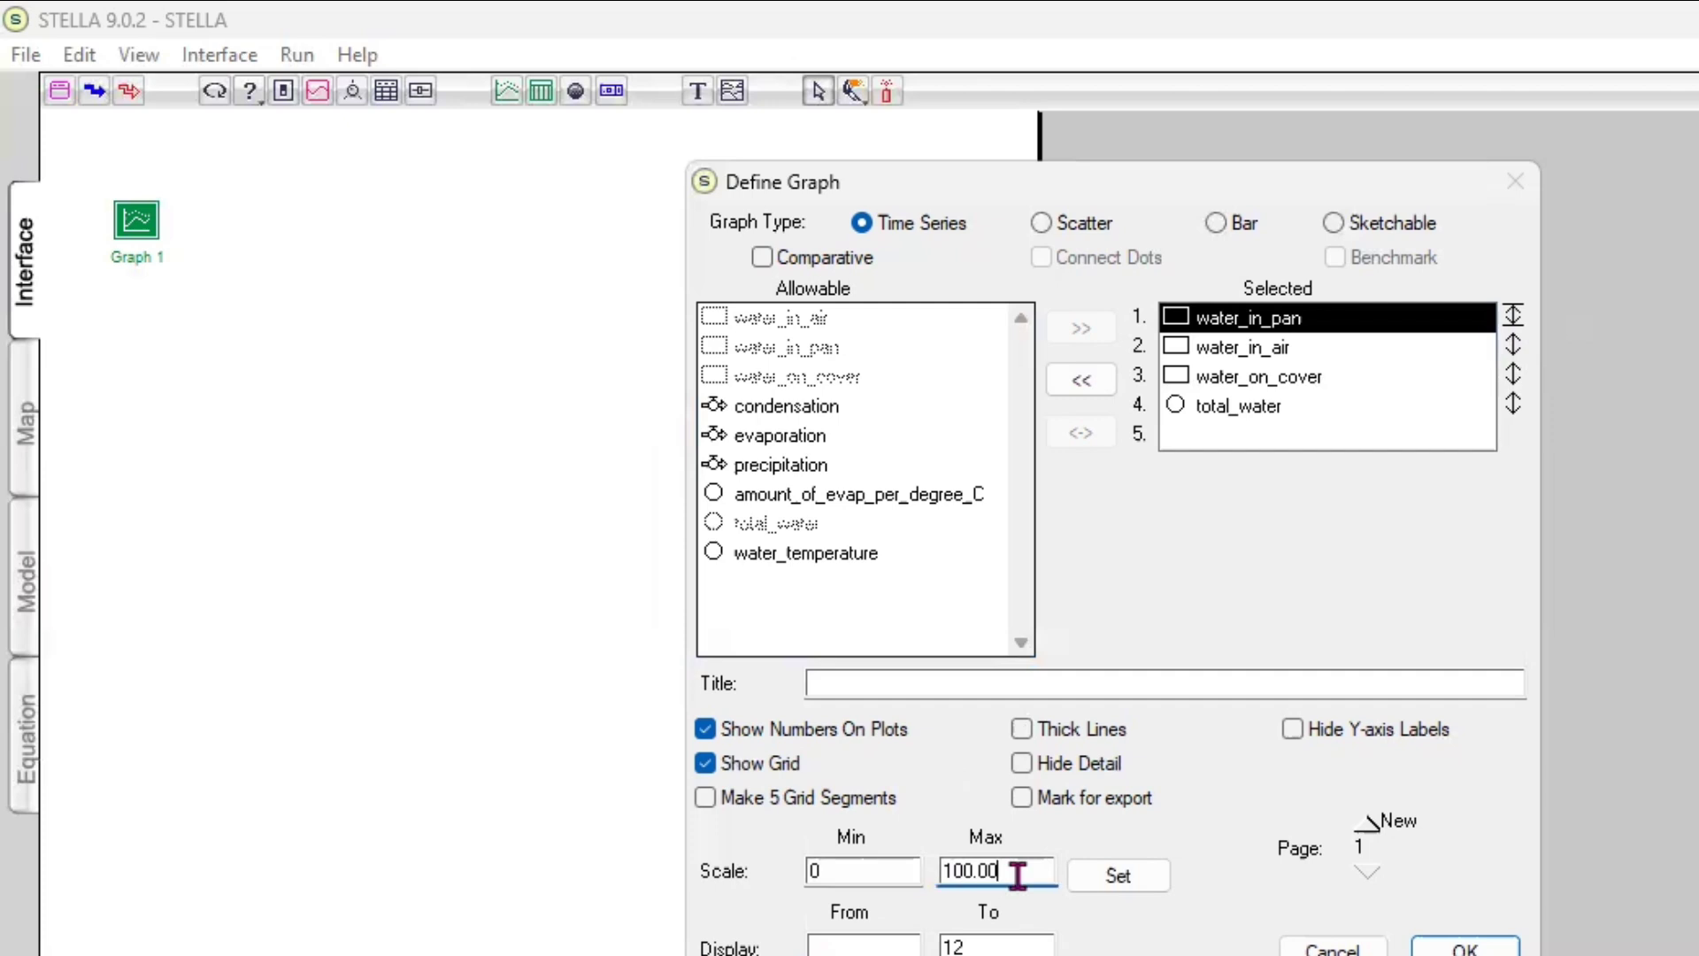
key("BackSpace")
key("BackSpace")
key("BackSpace")
Set the graph's display range from 0 to 20 and accept the entered scale for water_in_pan
left_click(848, 947)
type("0")
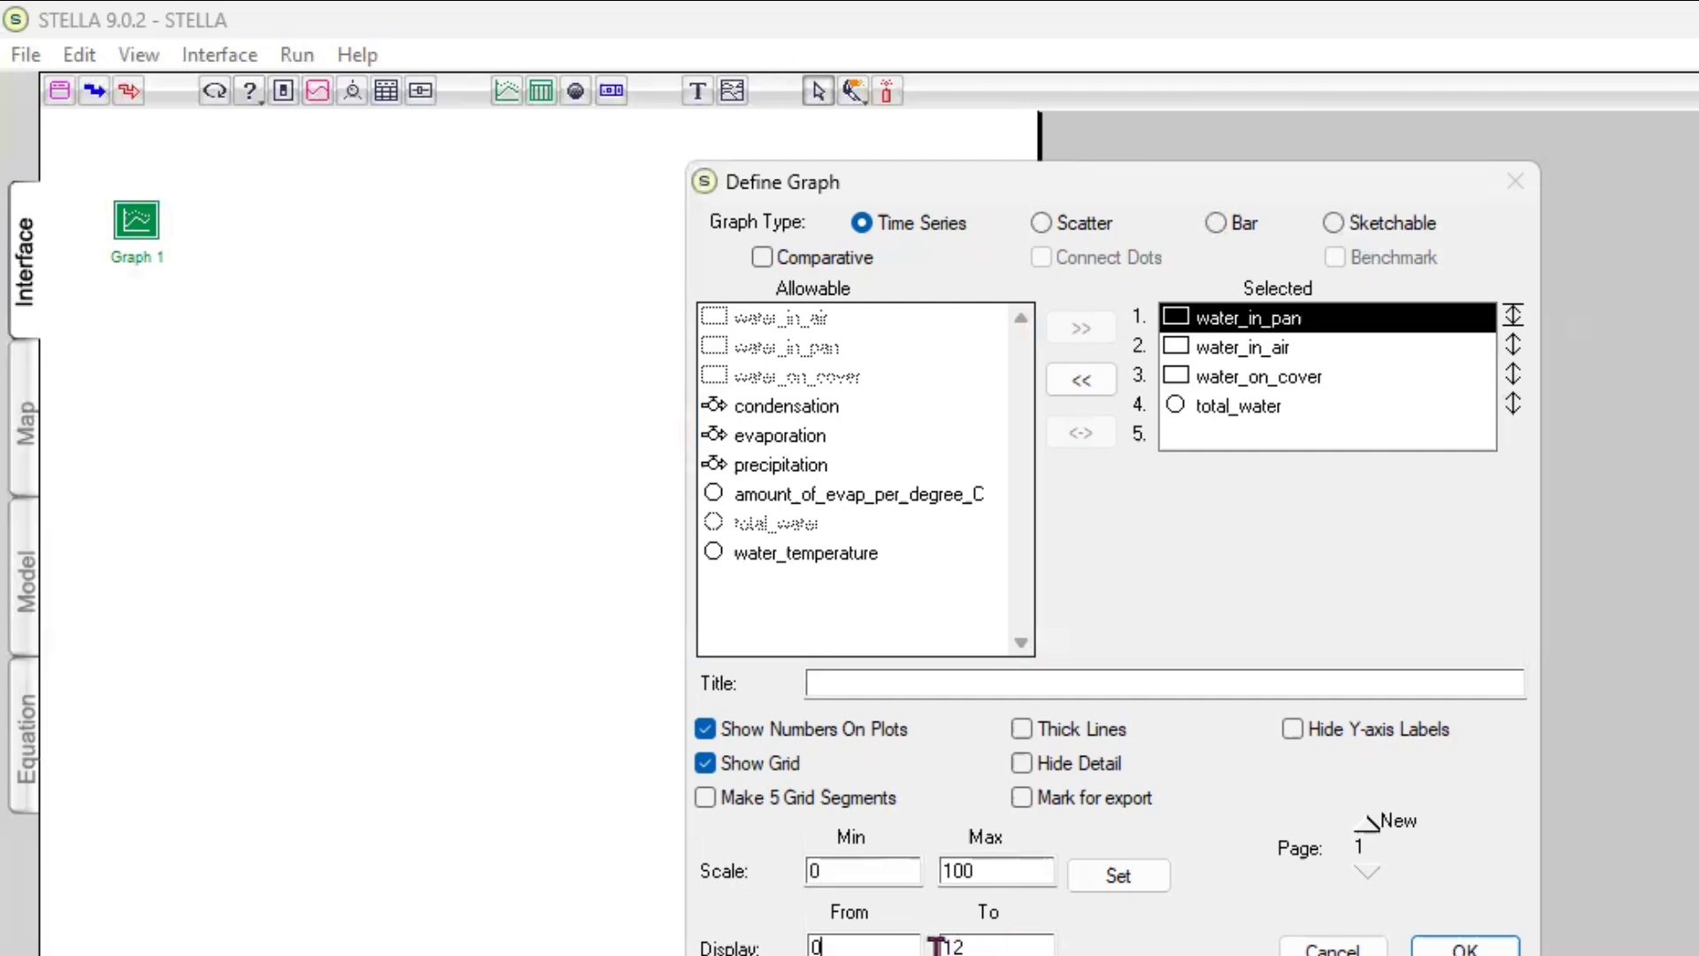
double_click(997, 944)
type("20")
left_click(1284, 349)
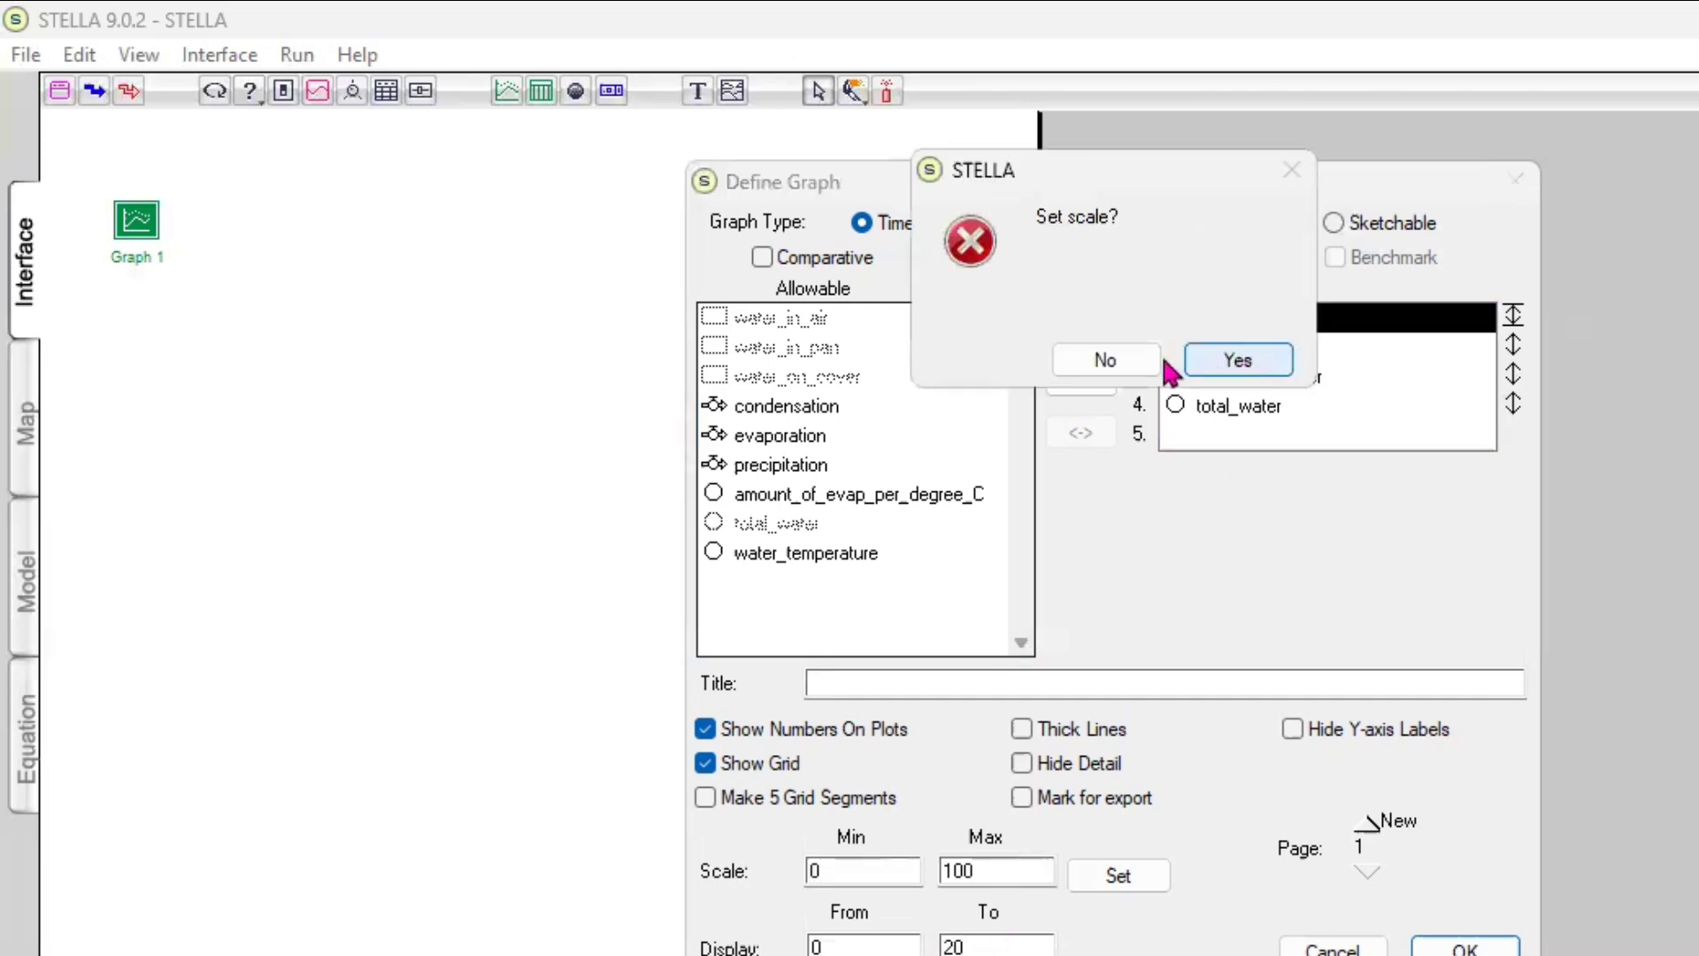
left_click(1219, 352)
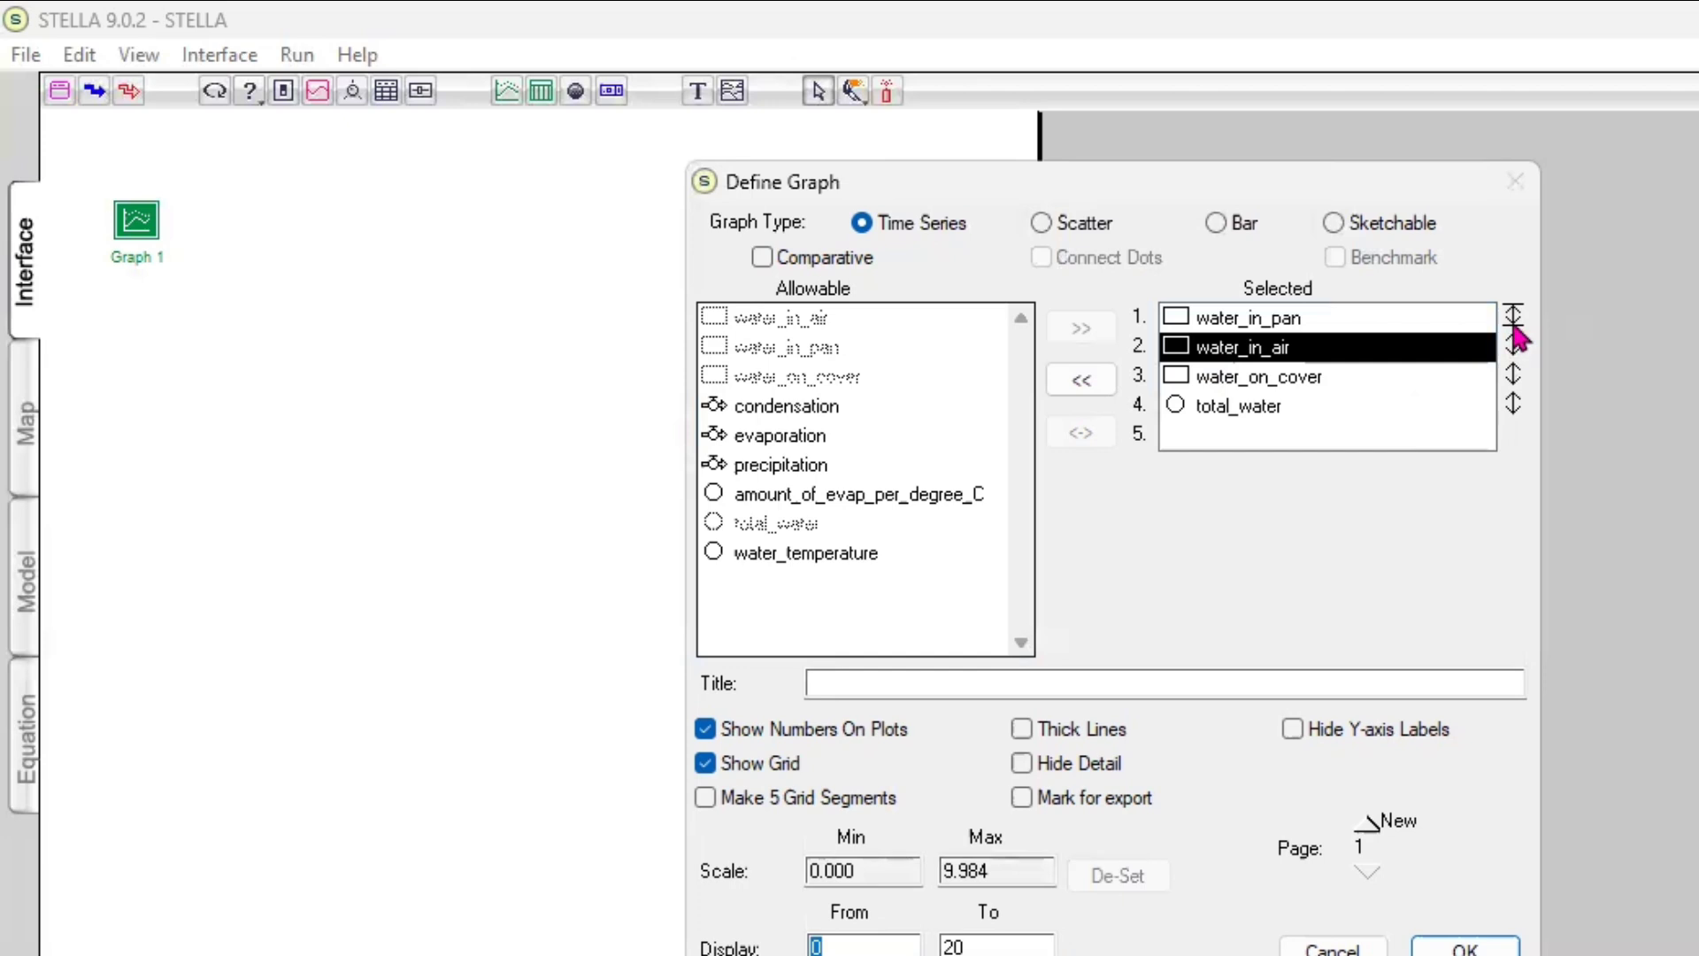
Re-enter 0 as the display range start, and set the water_in_air scale from 0 to 100
left_click(861, 942)
type("0")
left_click(1514, 347)
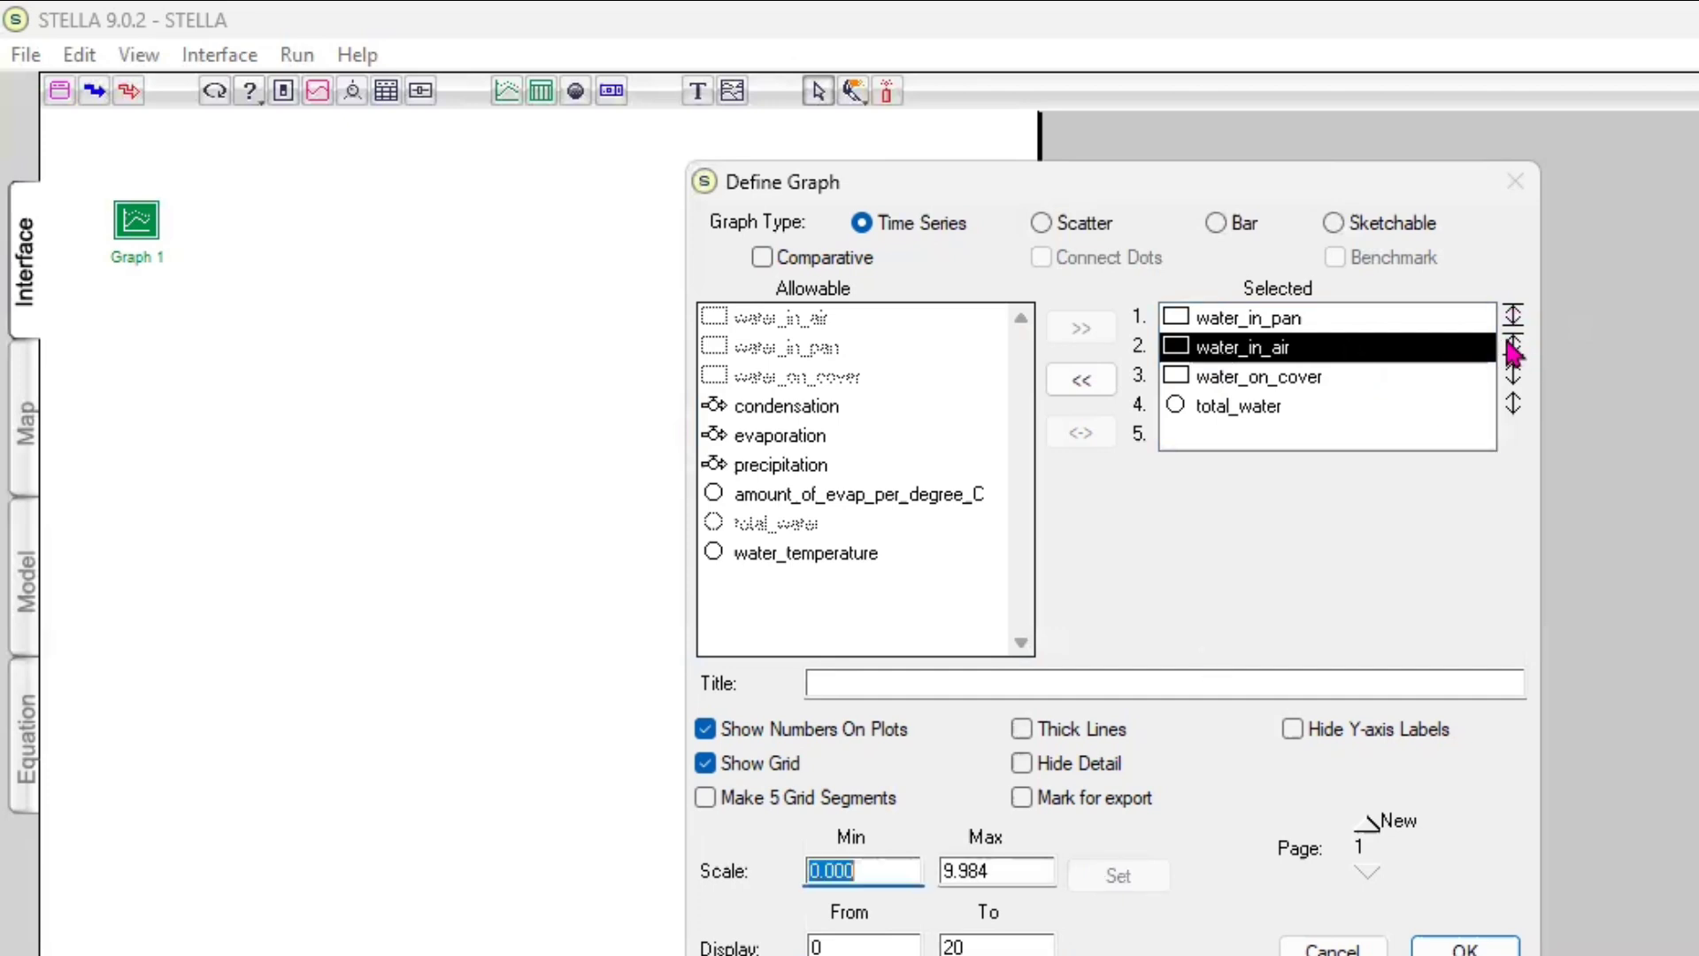
type("0")
left_click(985, 863)
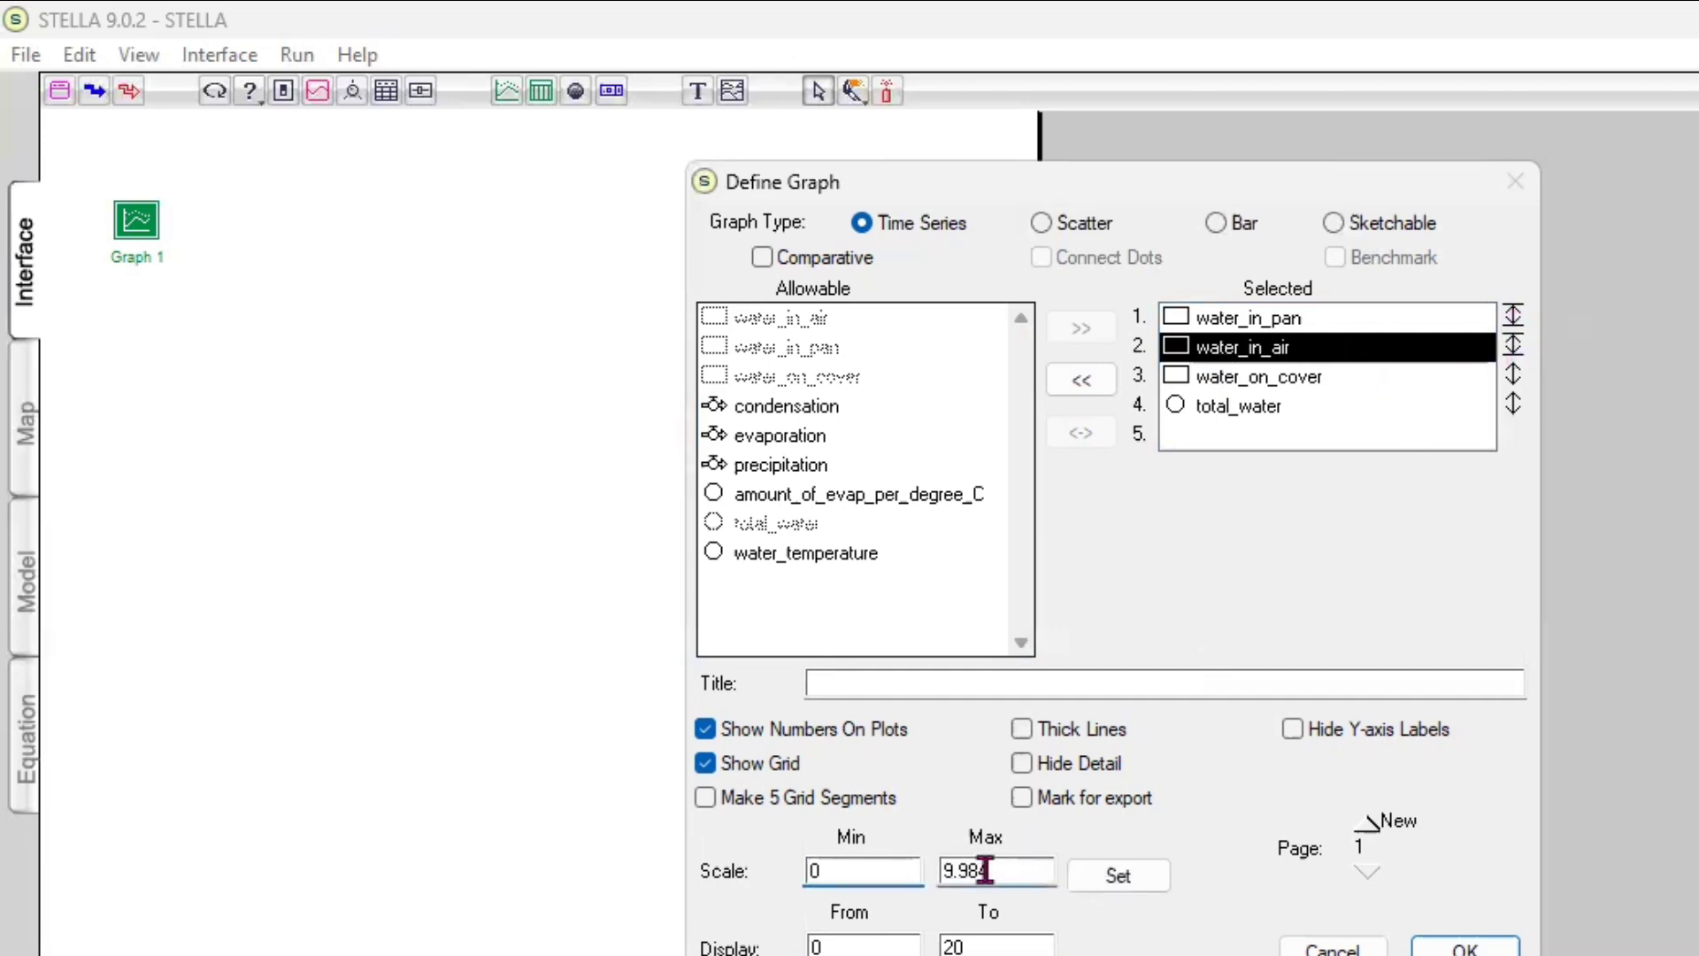
left_click_drag(986, 863, 922, 860)
type("100")
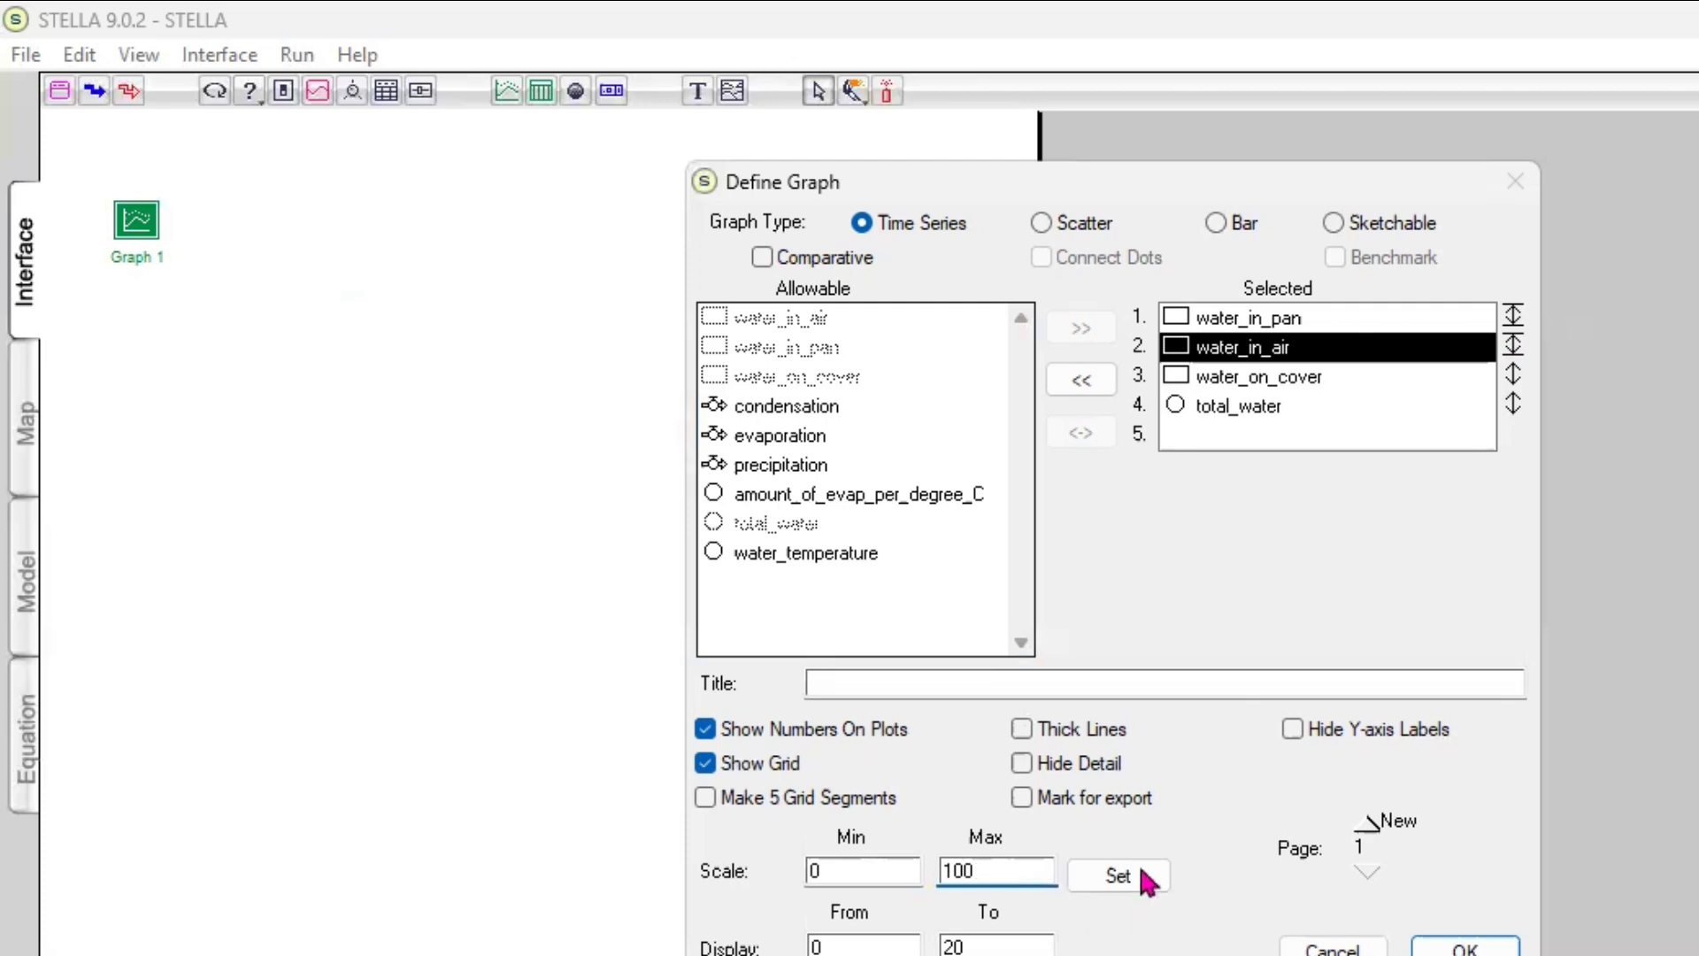
left_click(1138, 872)
Enter a graph scale maximum of 100 for water_on_cover and apply it
left_click(1260, 377)
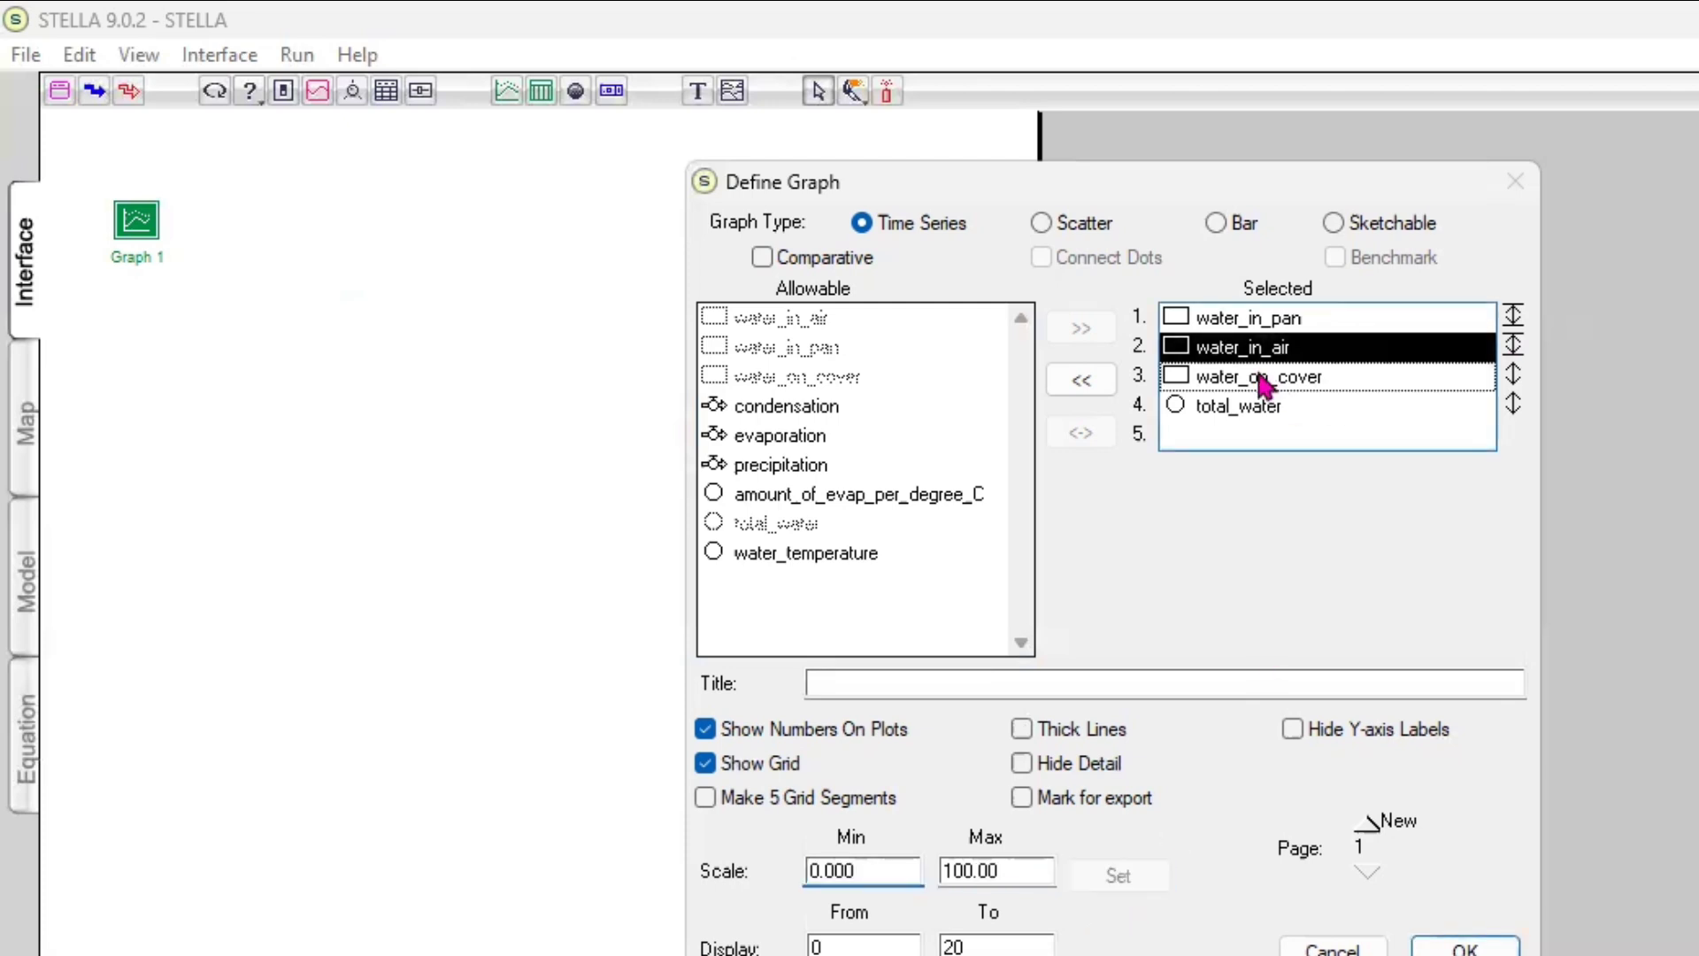
left_click(1514, 376)
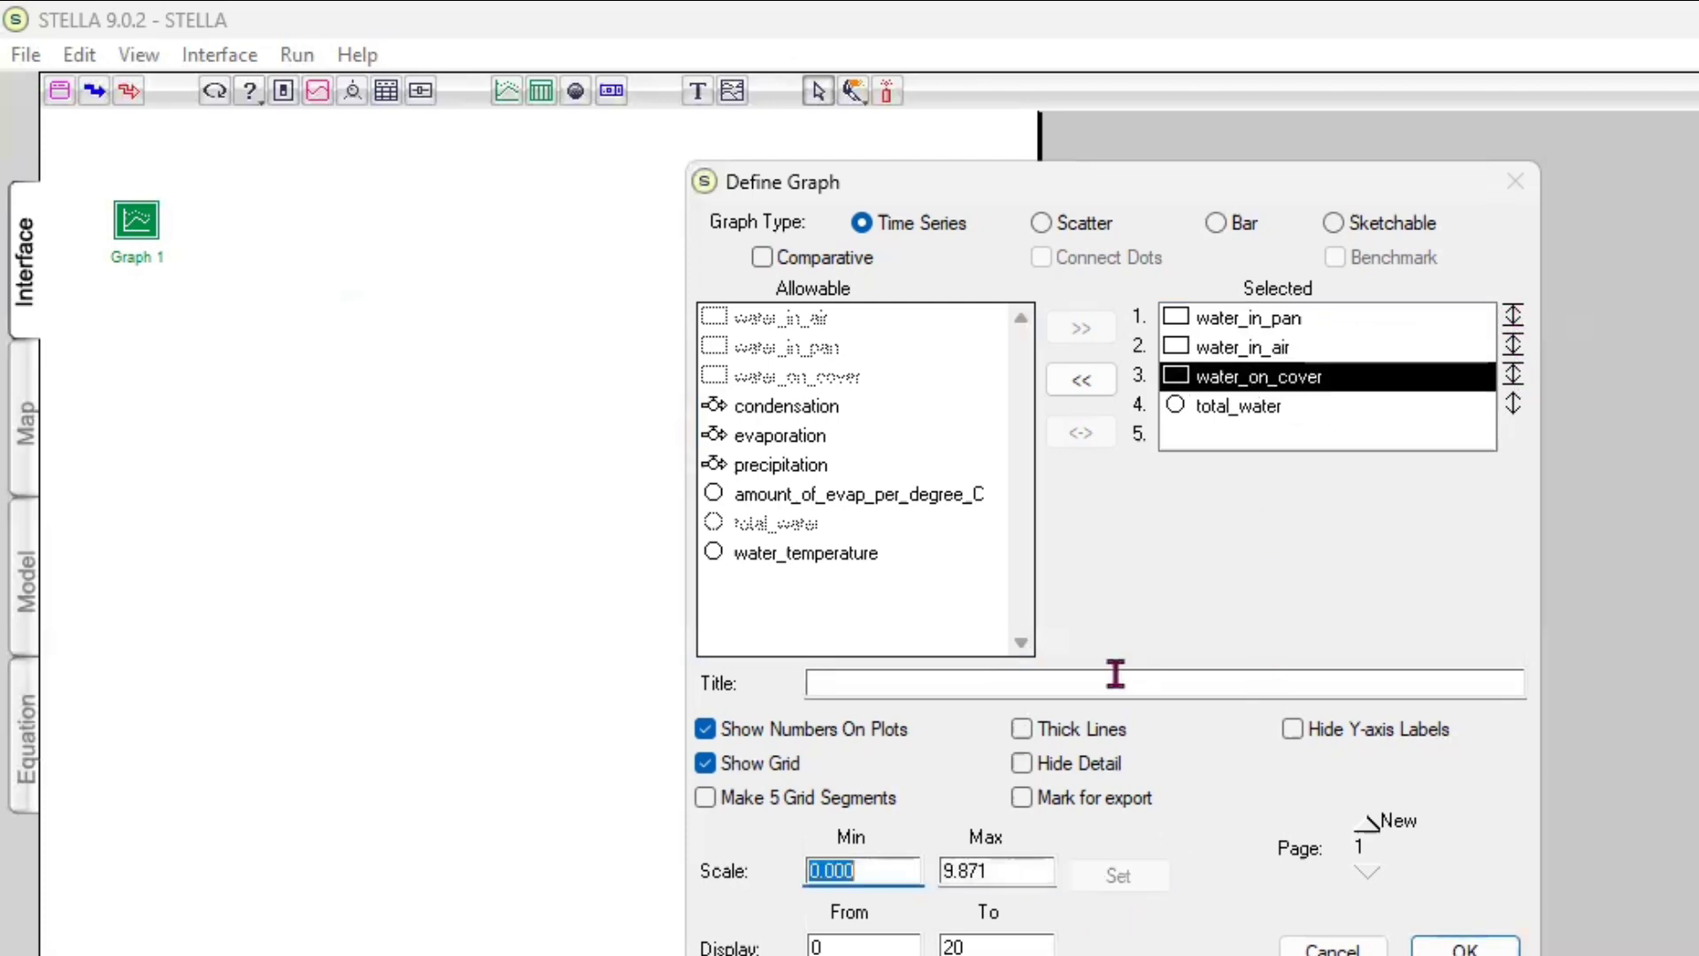
key("Tab")
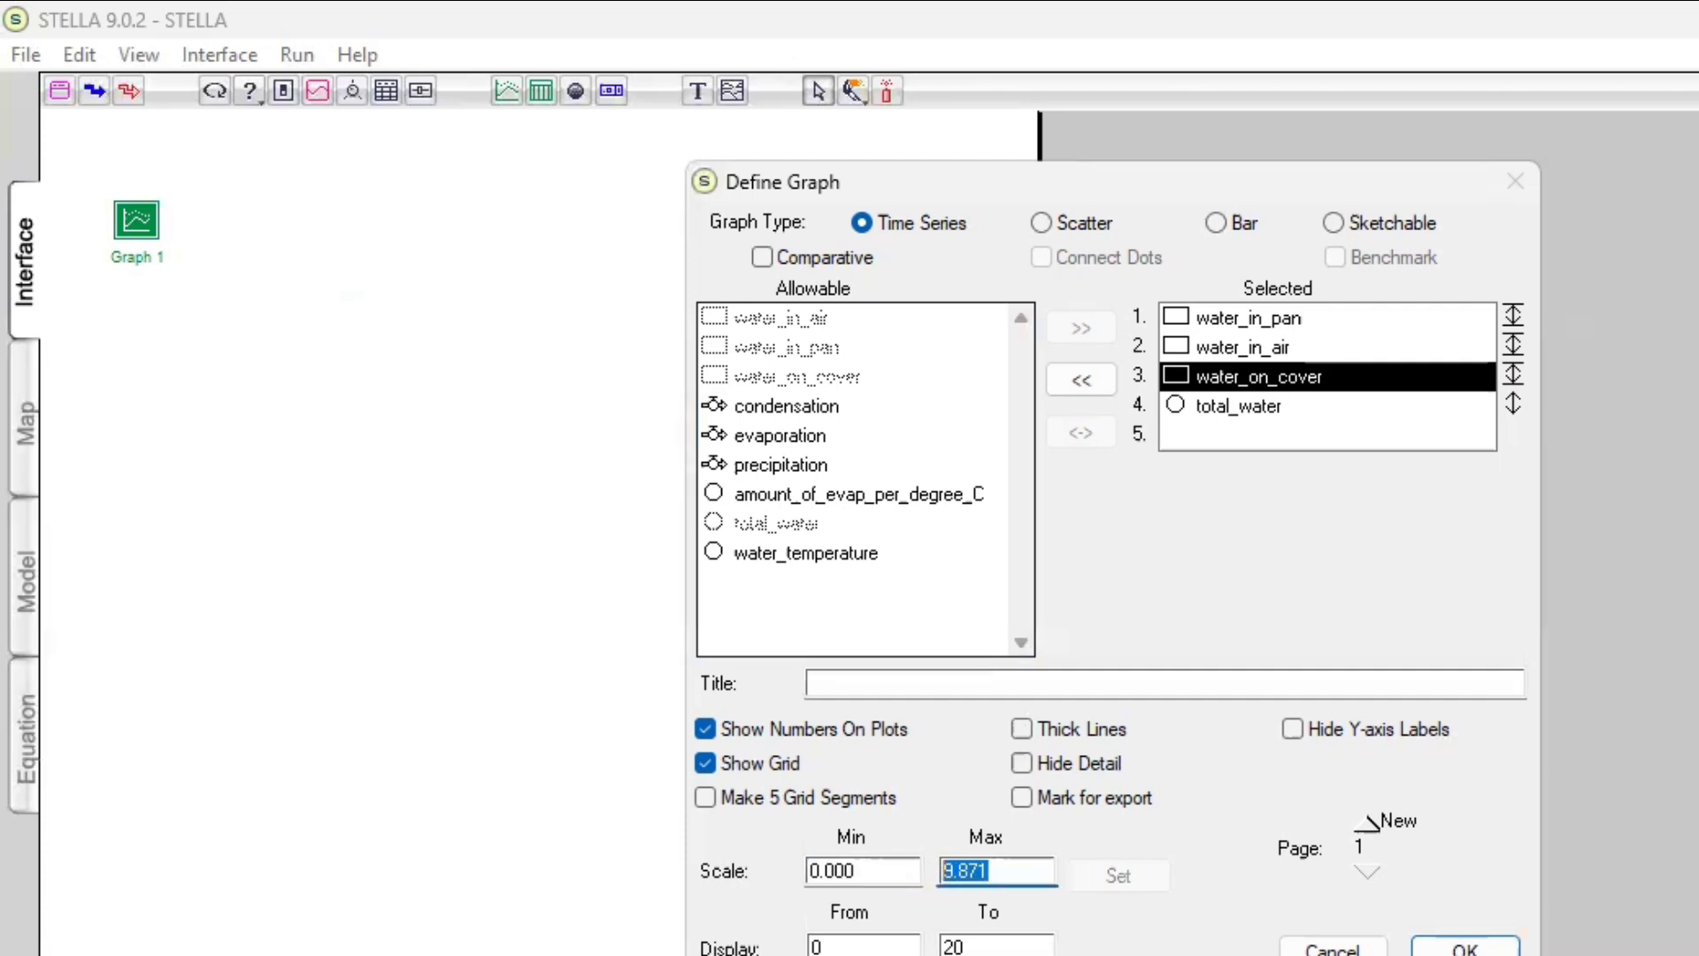
type("100")
left_click(1132, 887)
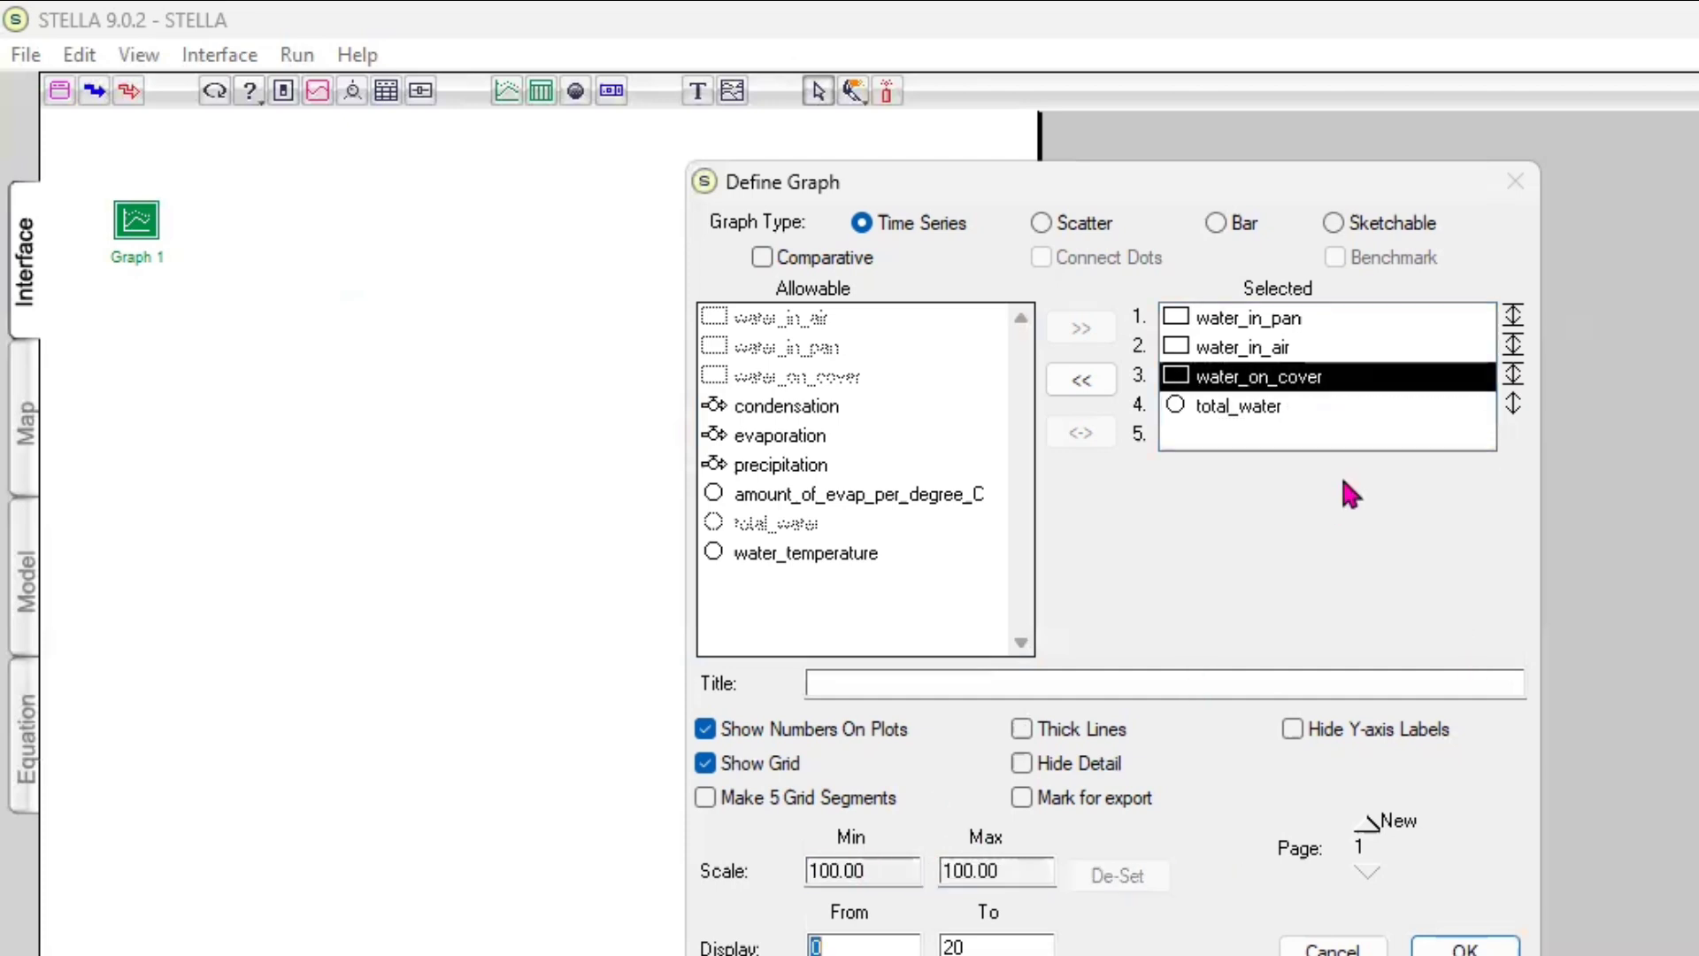
Remove total_water from the graph, add it back, and set its scale from 0 to 100
double_click(1284, 405)
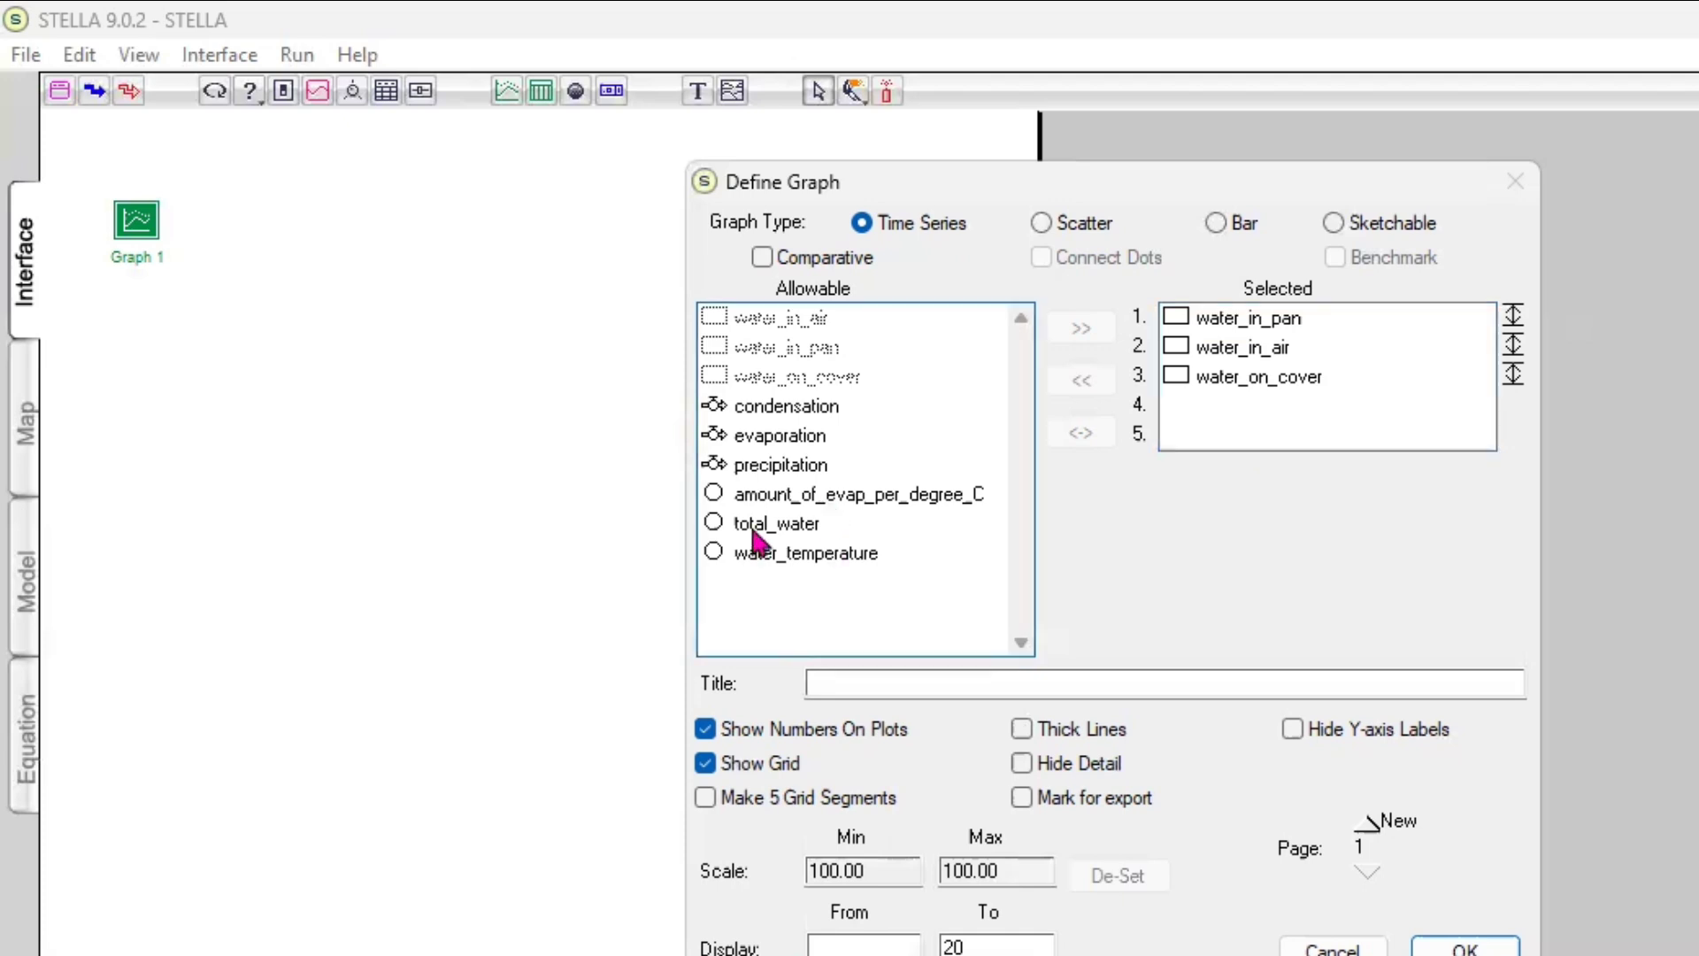
left_click(797, 523)
left_click(1082, 327)
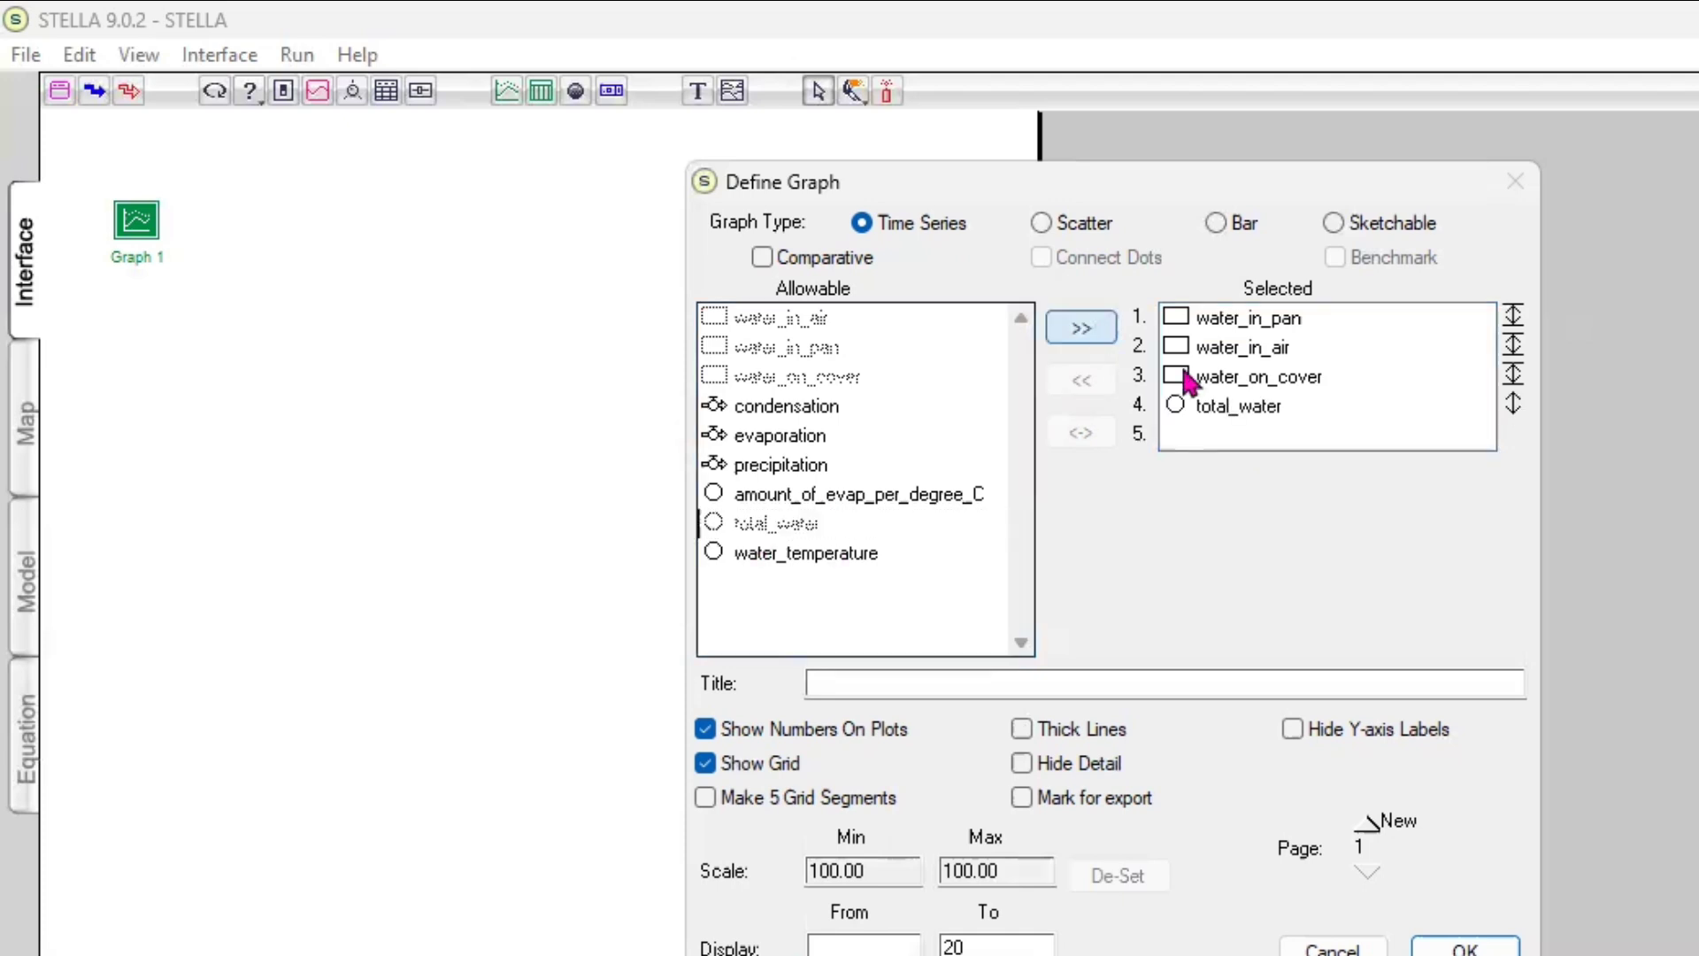
left_click(1263, 406)
left_click(1514, 406)
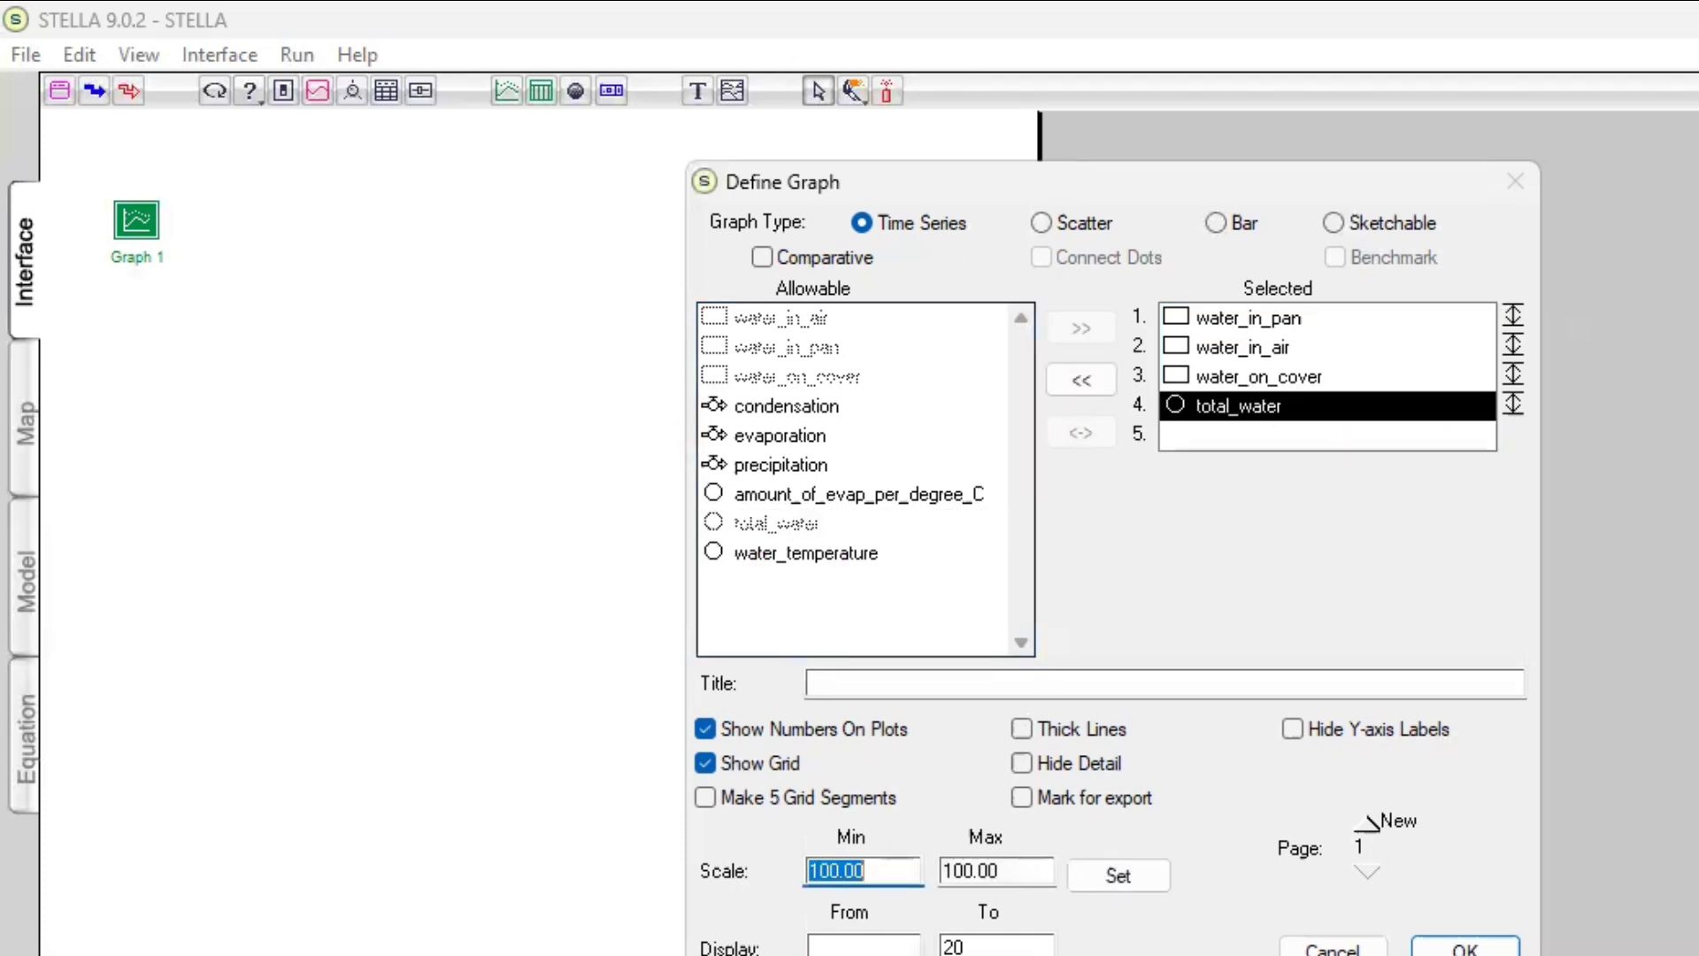
type("0")
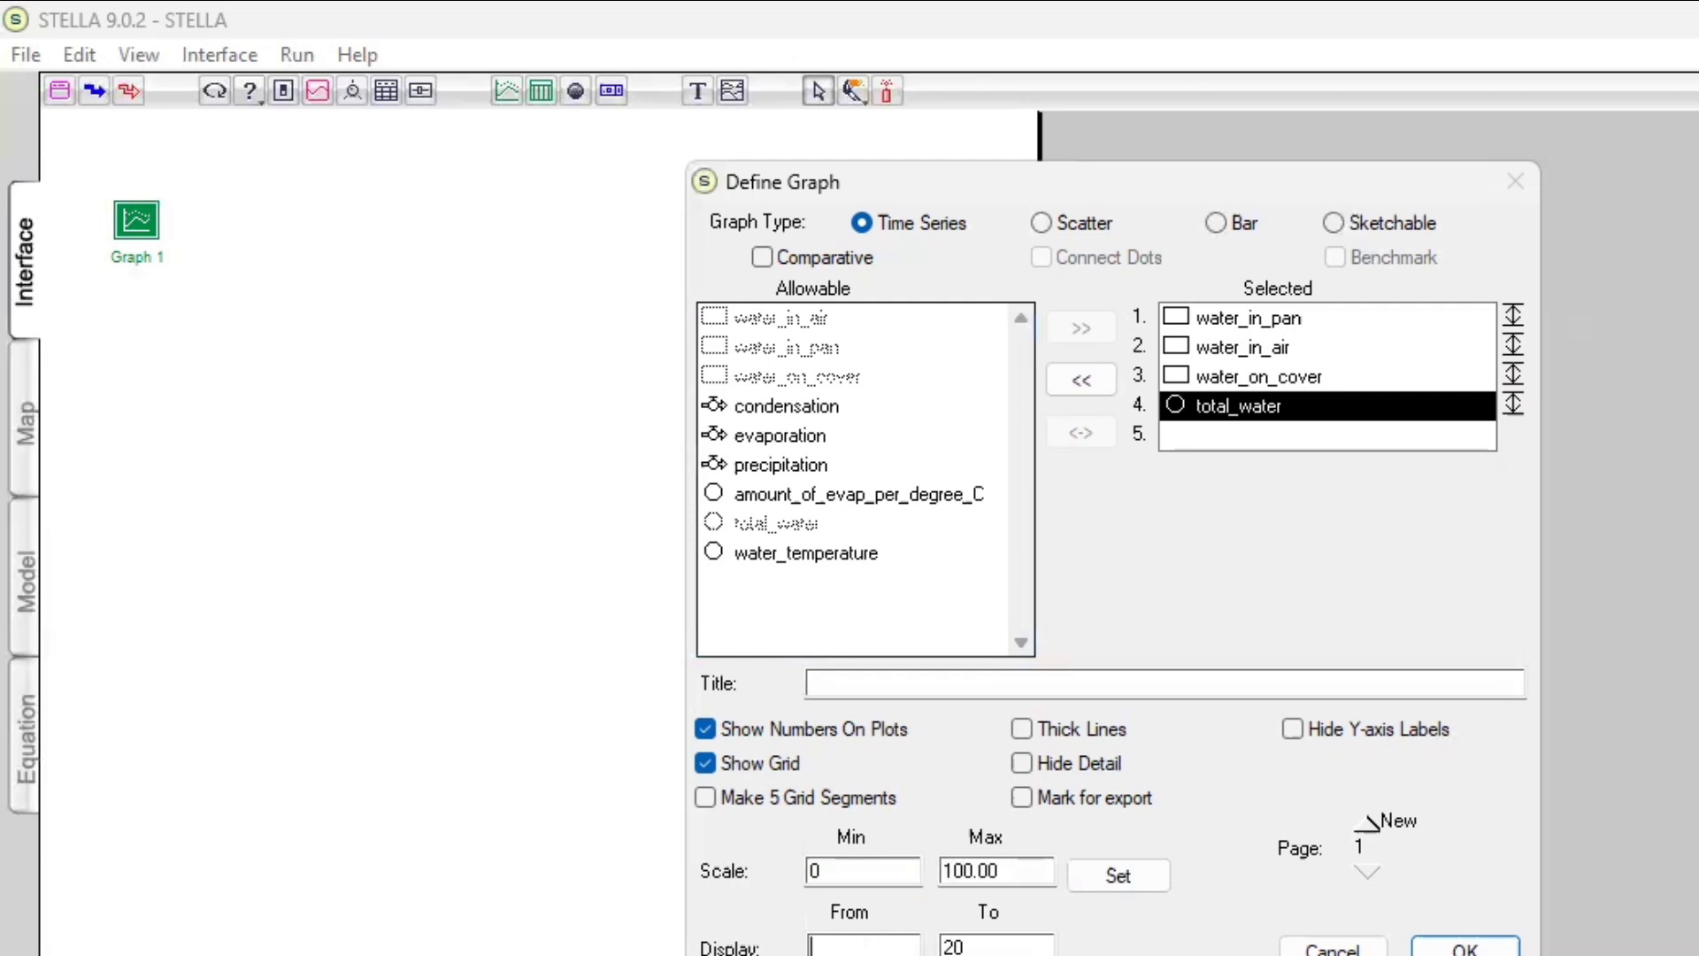
left_click(1120, 873)
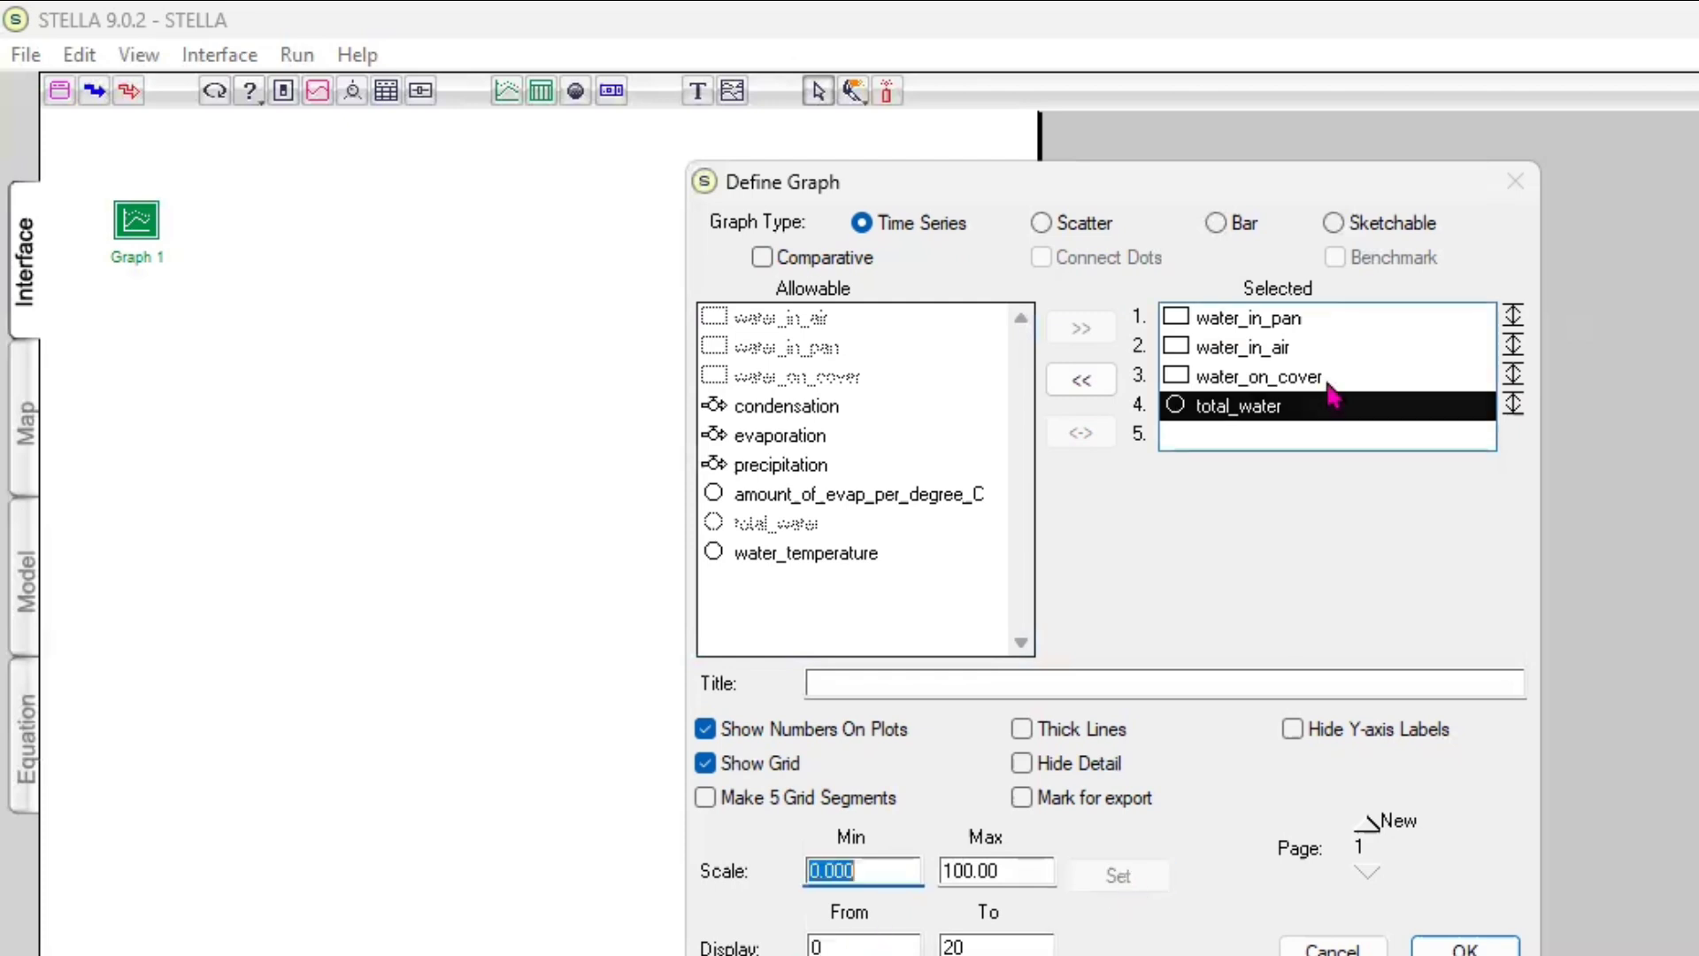
Check the scale settings of the selected variables and accept the graph definition
left_click(1328, 437)
left_click(1315, 352, "shift")
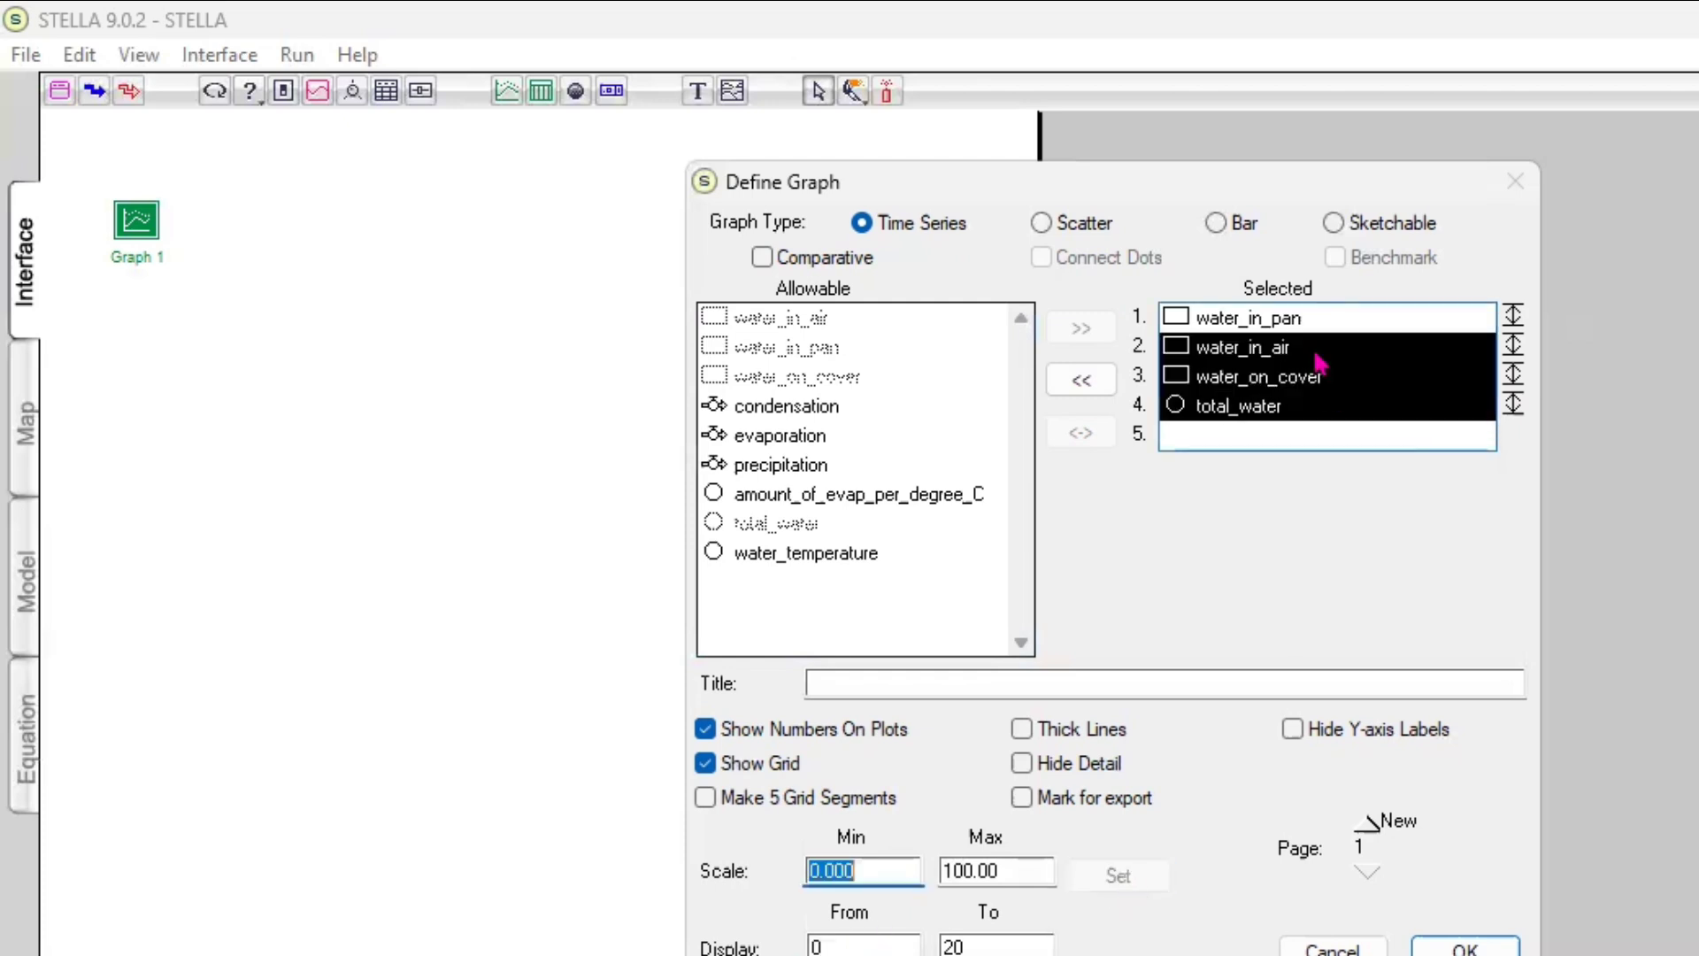
left_click(1313, 314, "shift")
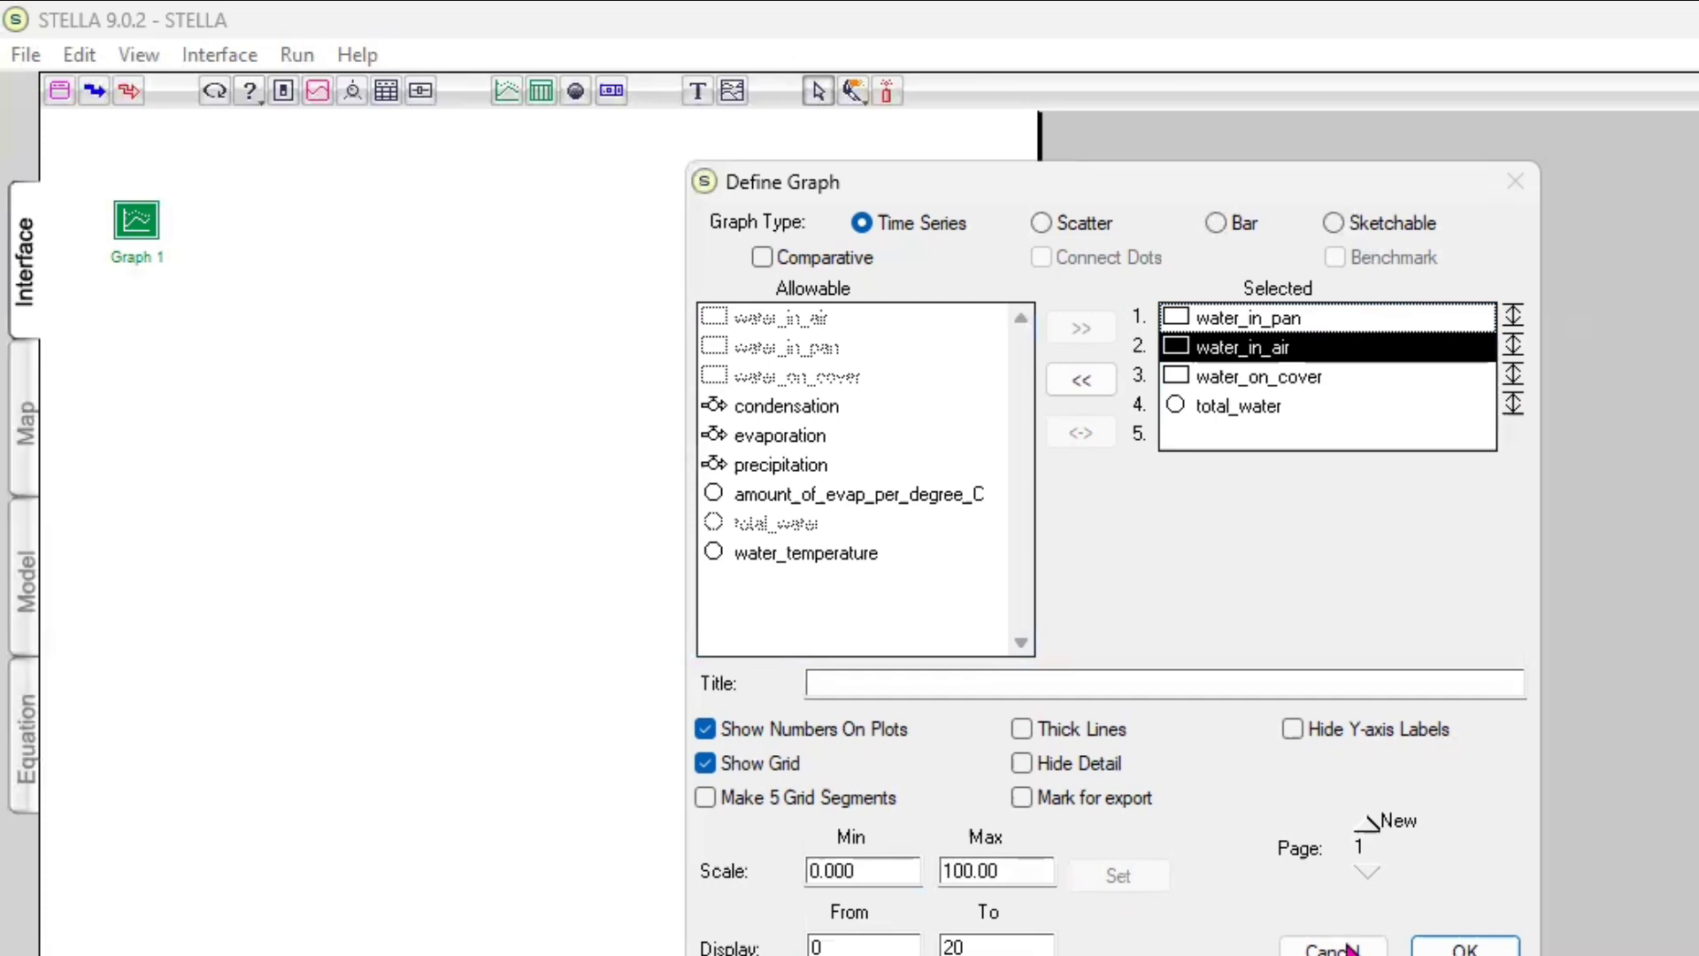
left_click(1456, 947)
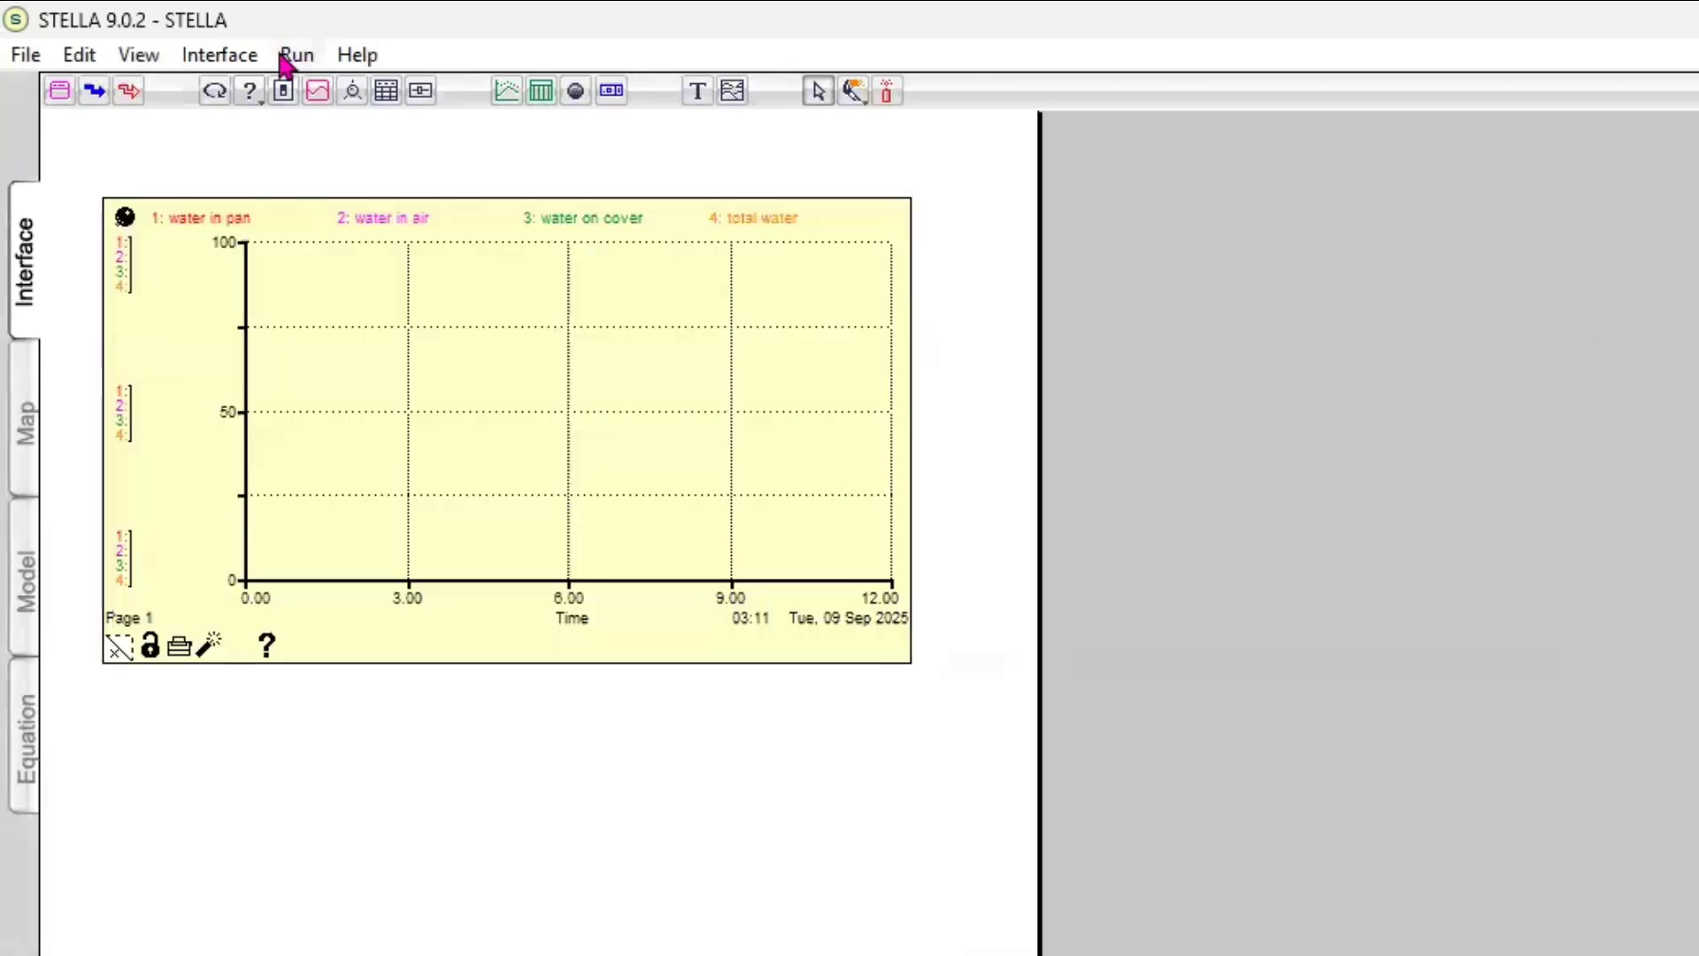
Set the simulation length from 0 to 20 in the run specifications and run the model
left_click(292, 57)
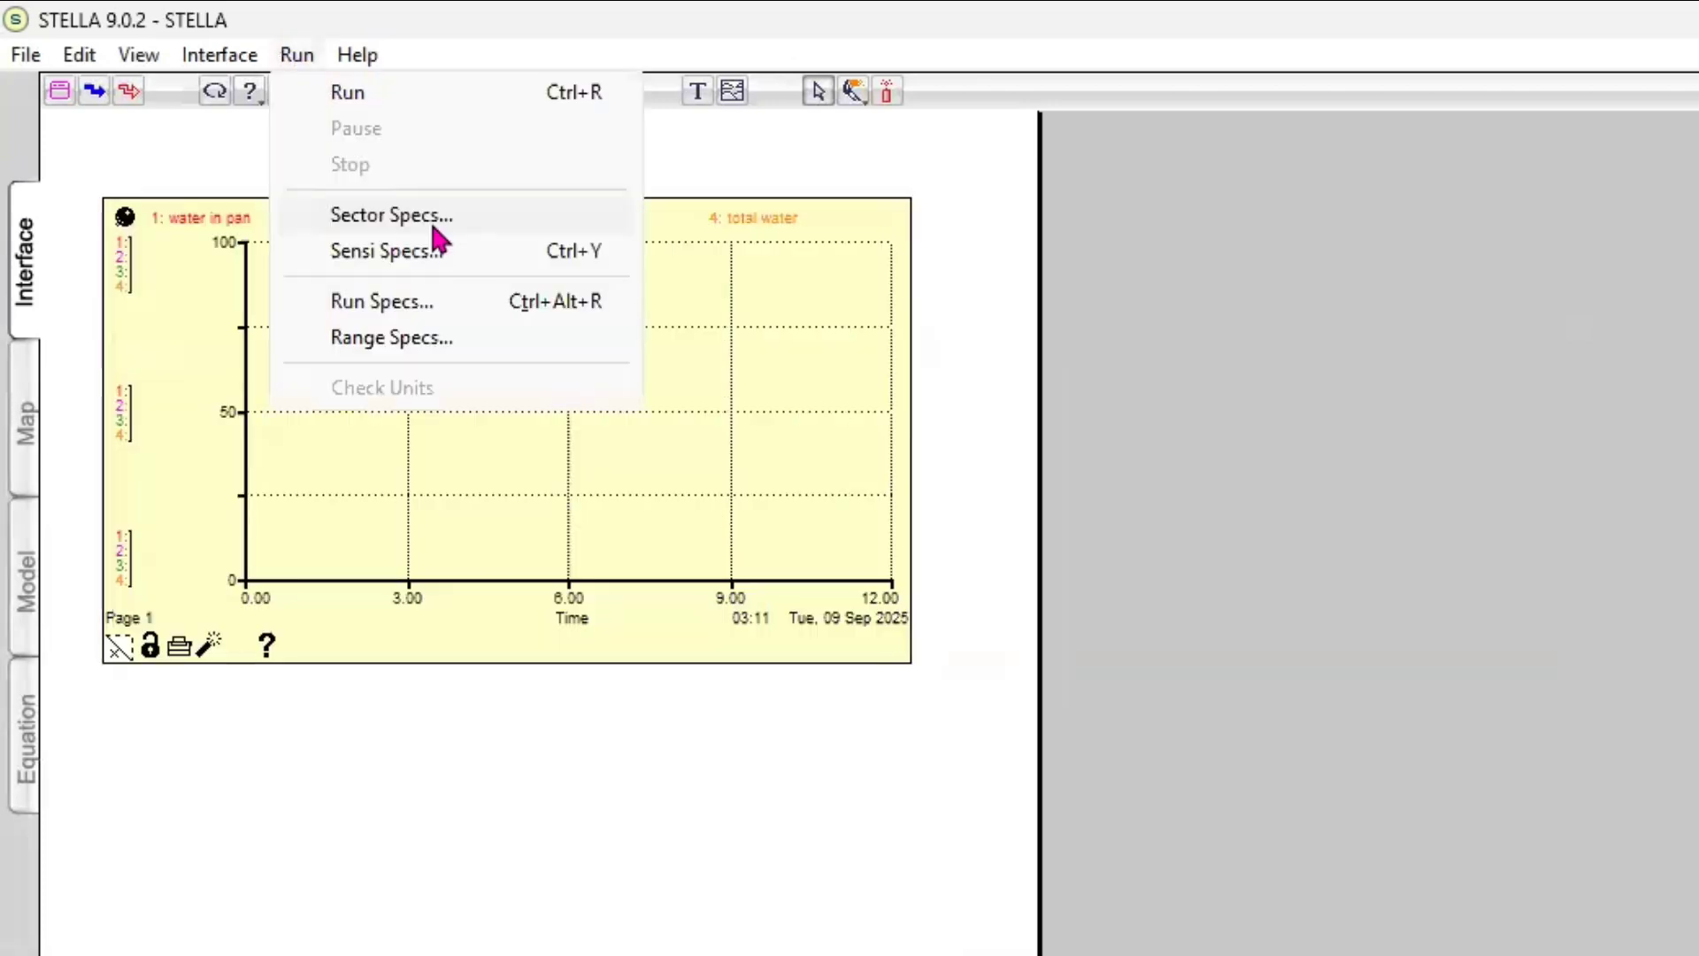
left_click(469, 305)
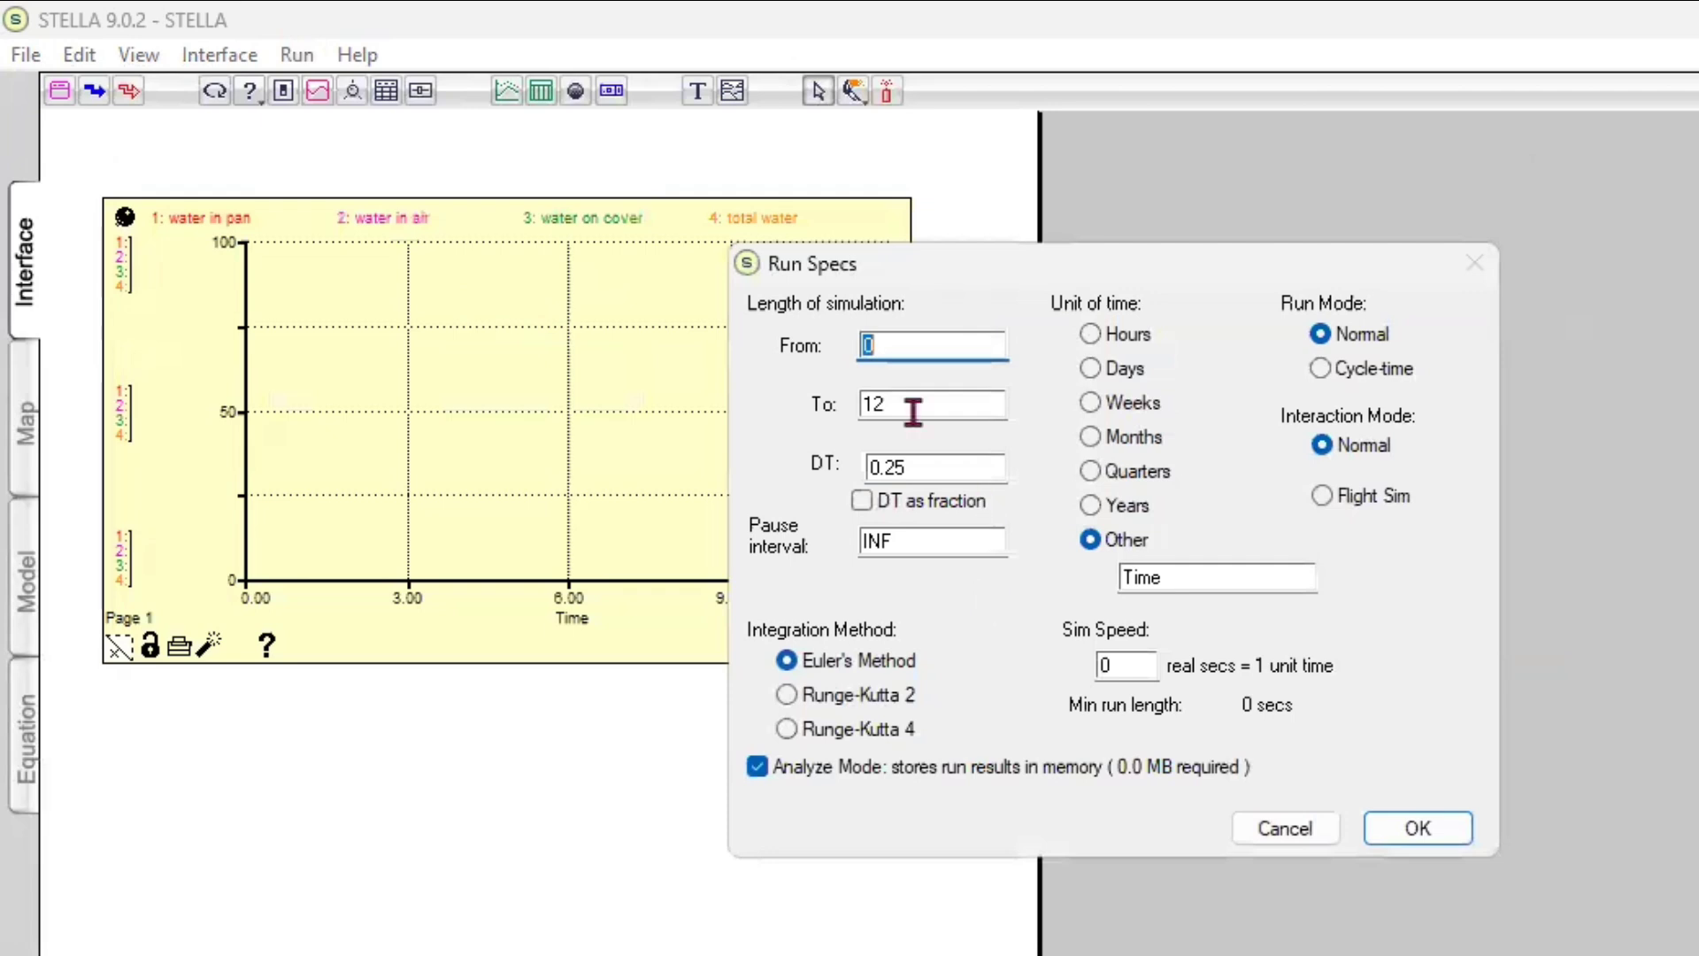
key("Tab")
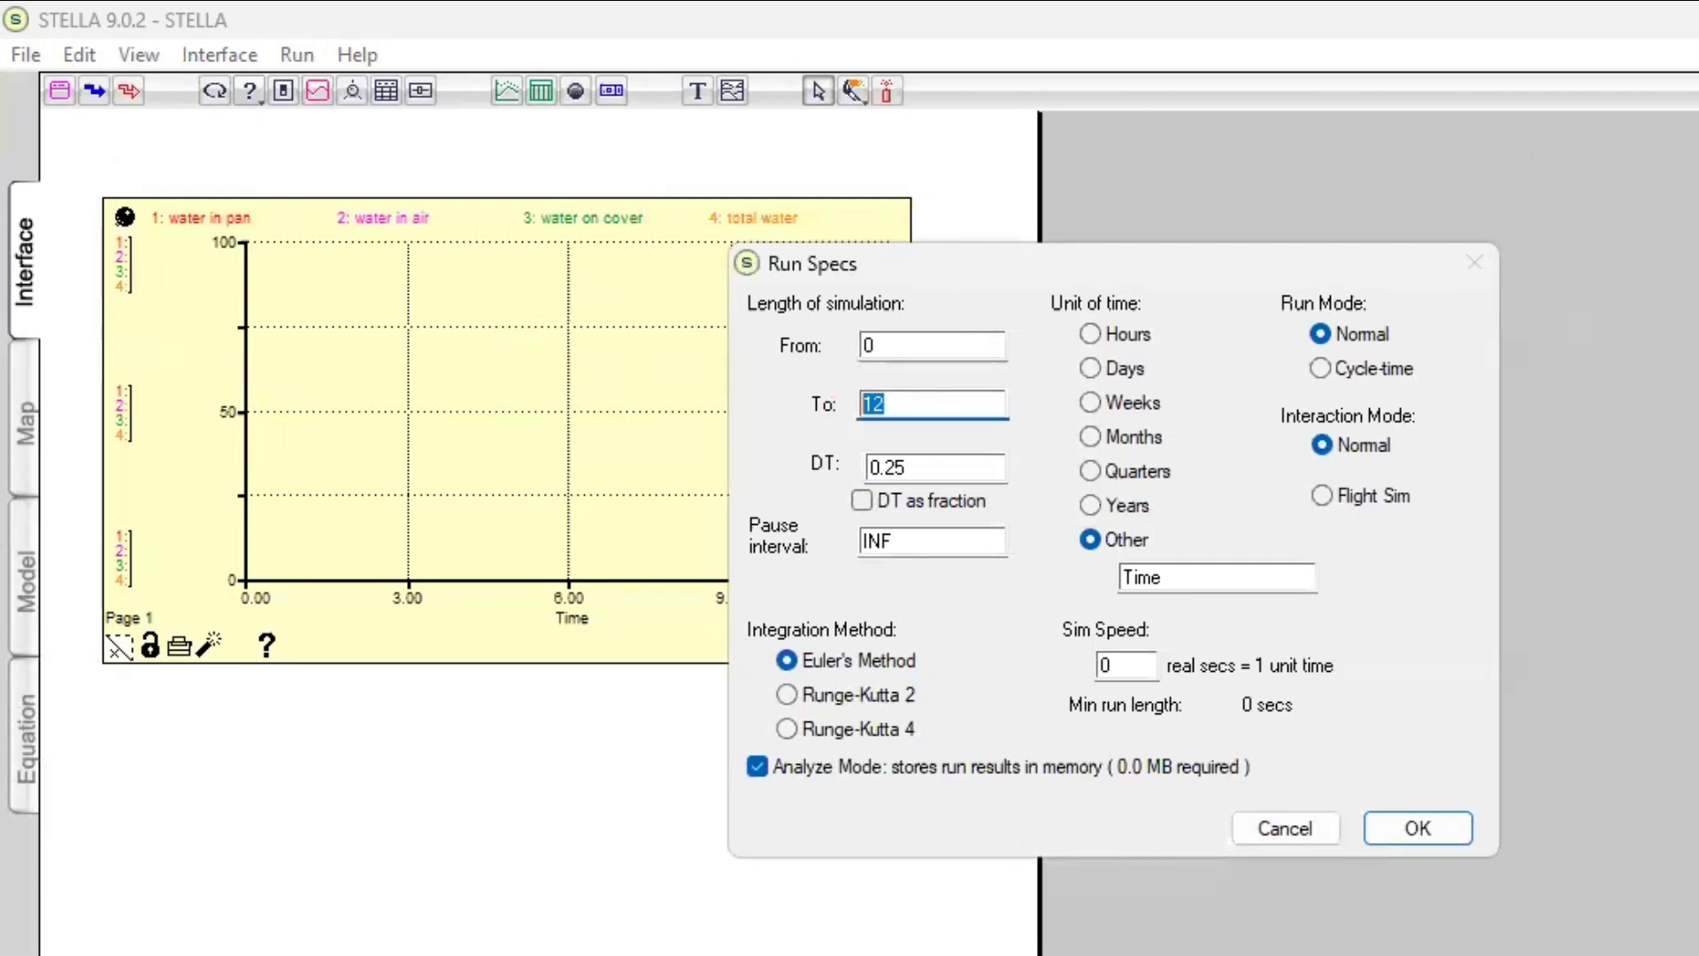
type("20")
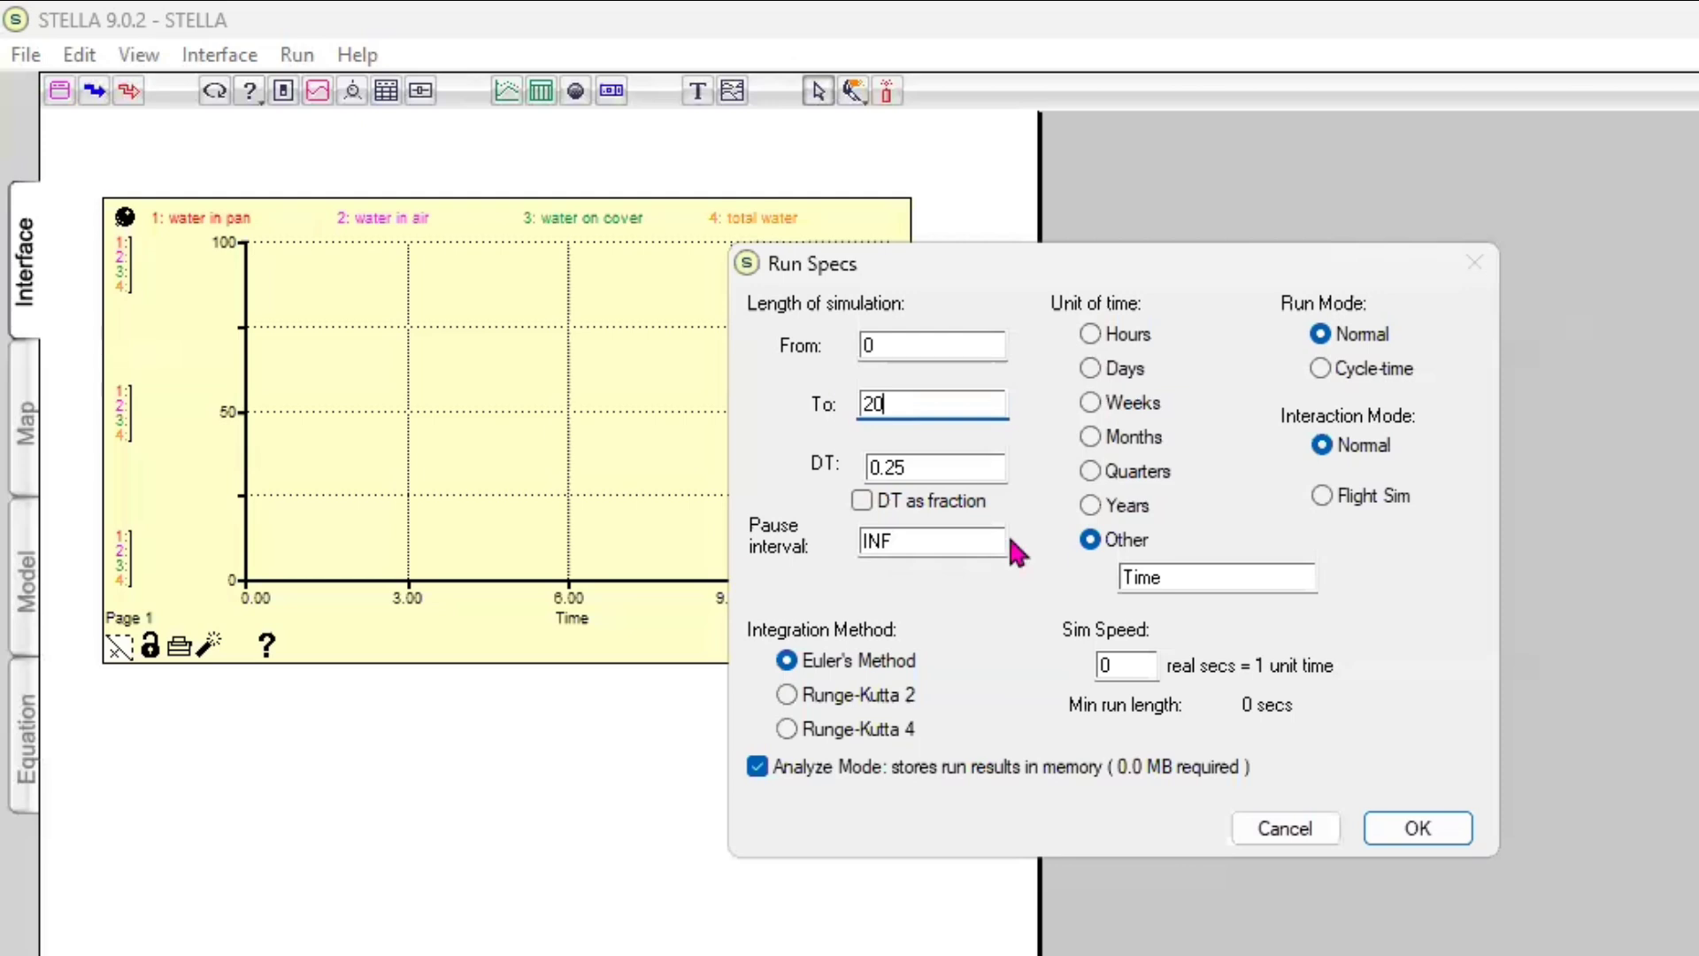
left_click(1418, 829)
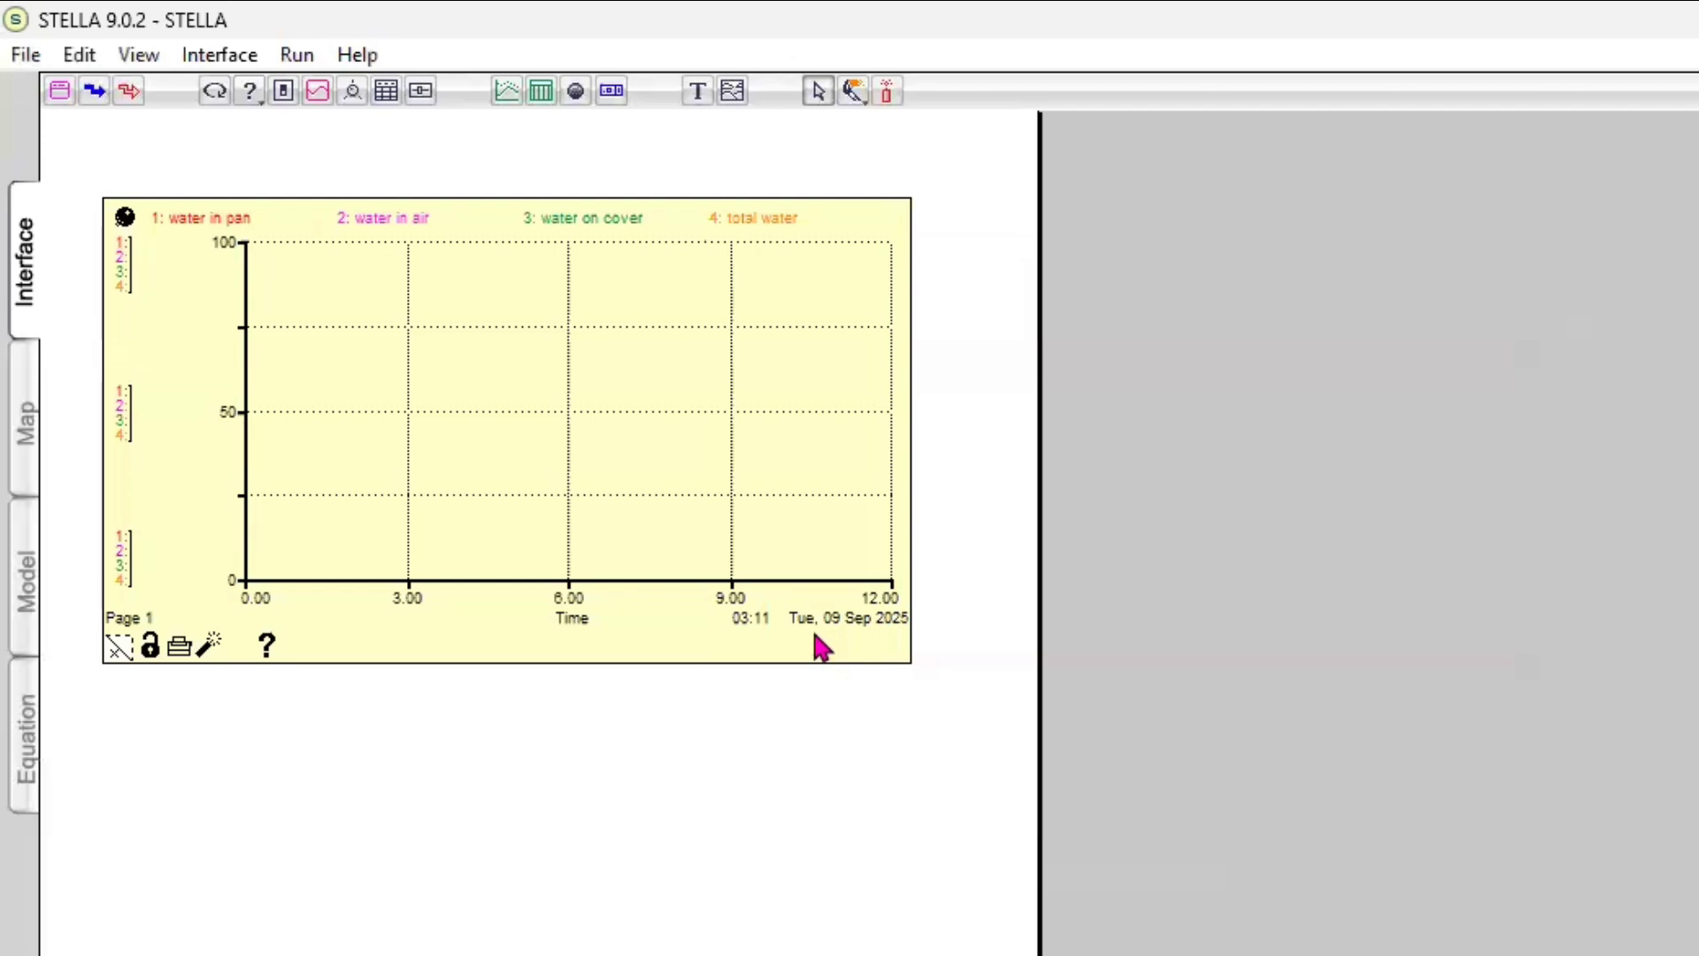
key("ctrl+r")
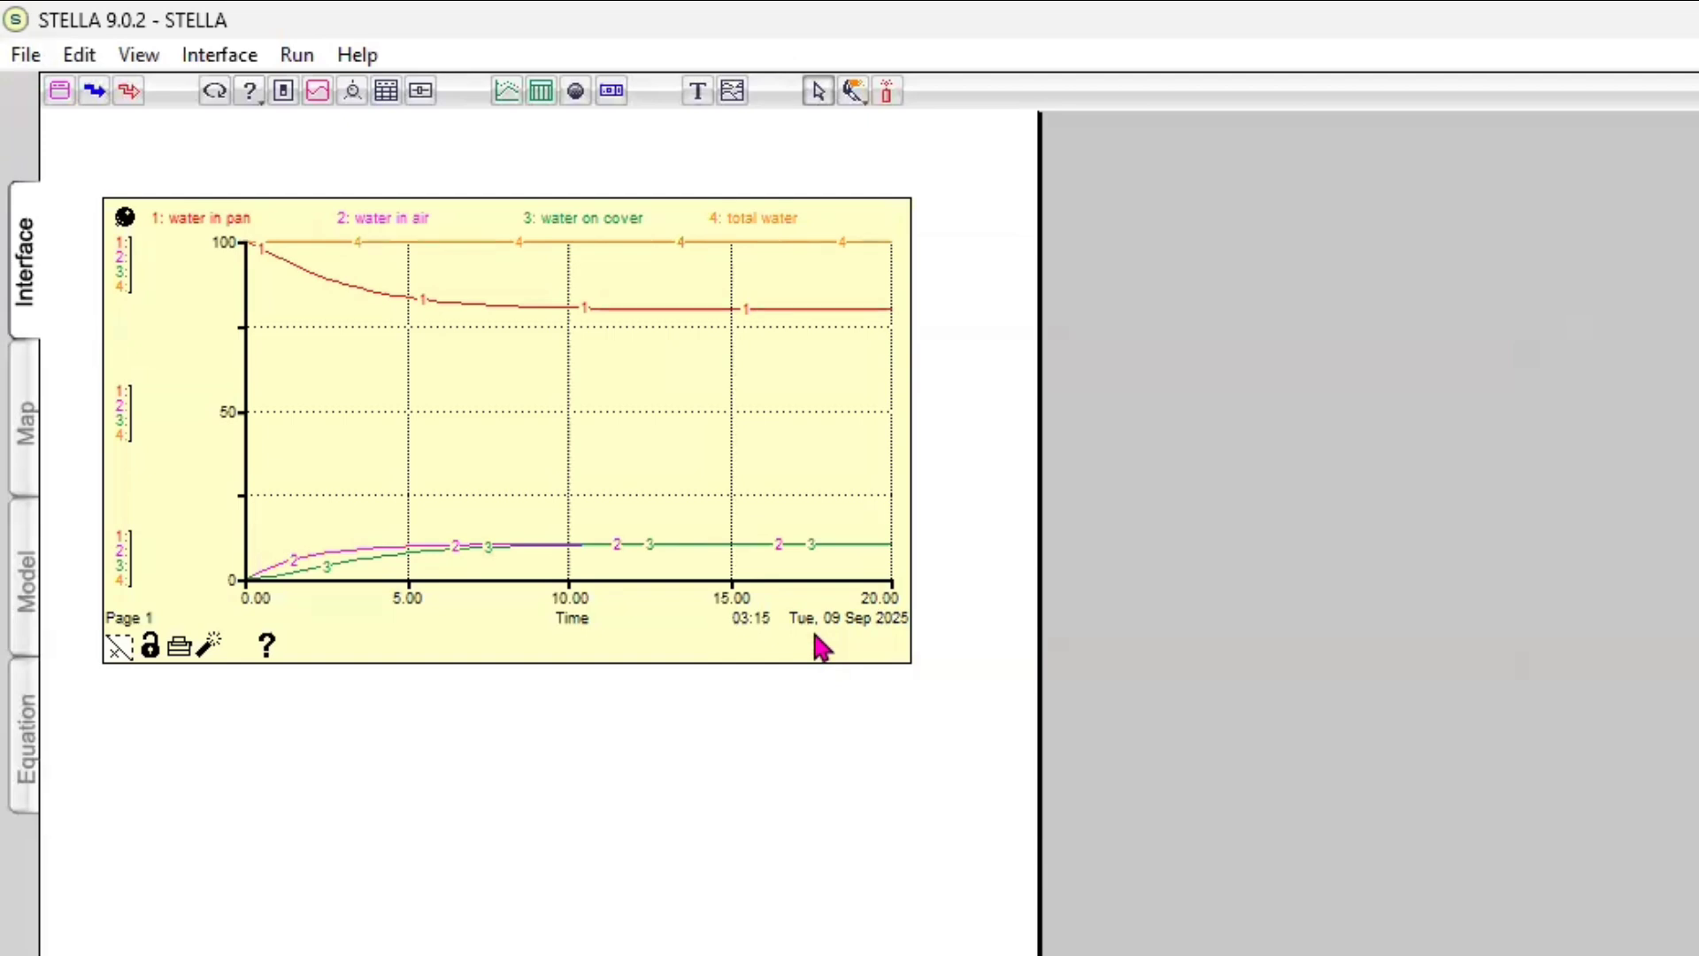
Place a second graph pad below the first graph and open its definition
left_click(505, 92)
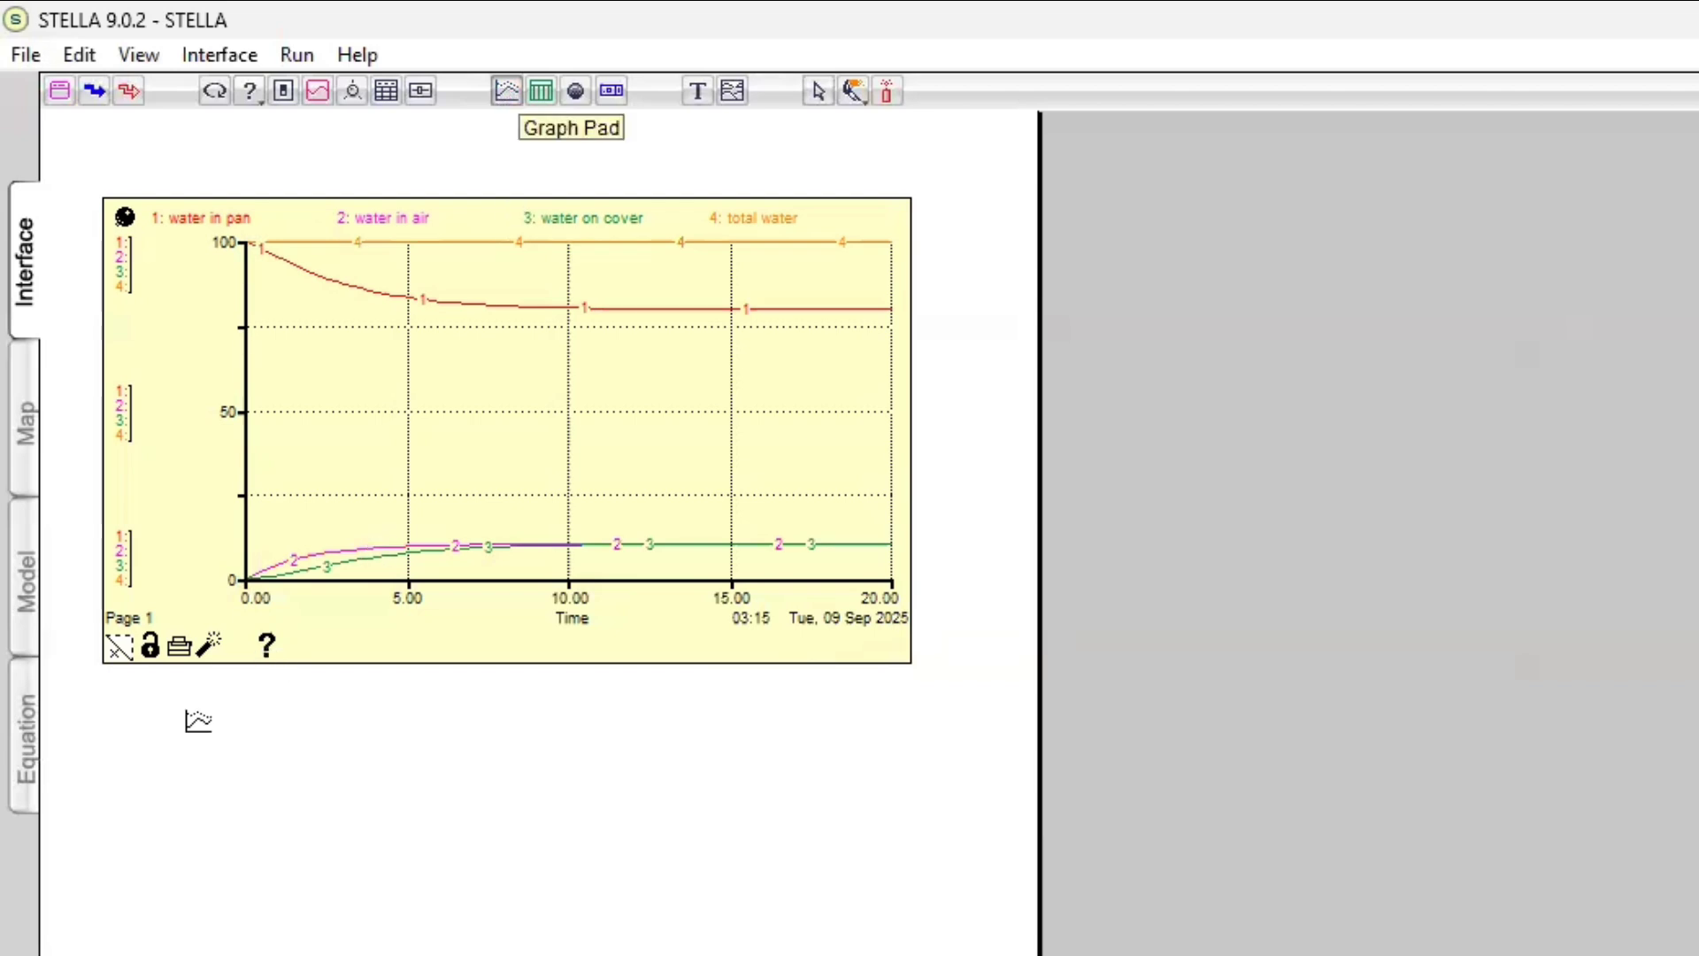
left_click(132, 731)
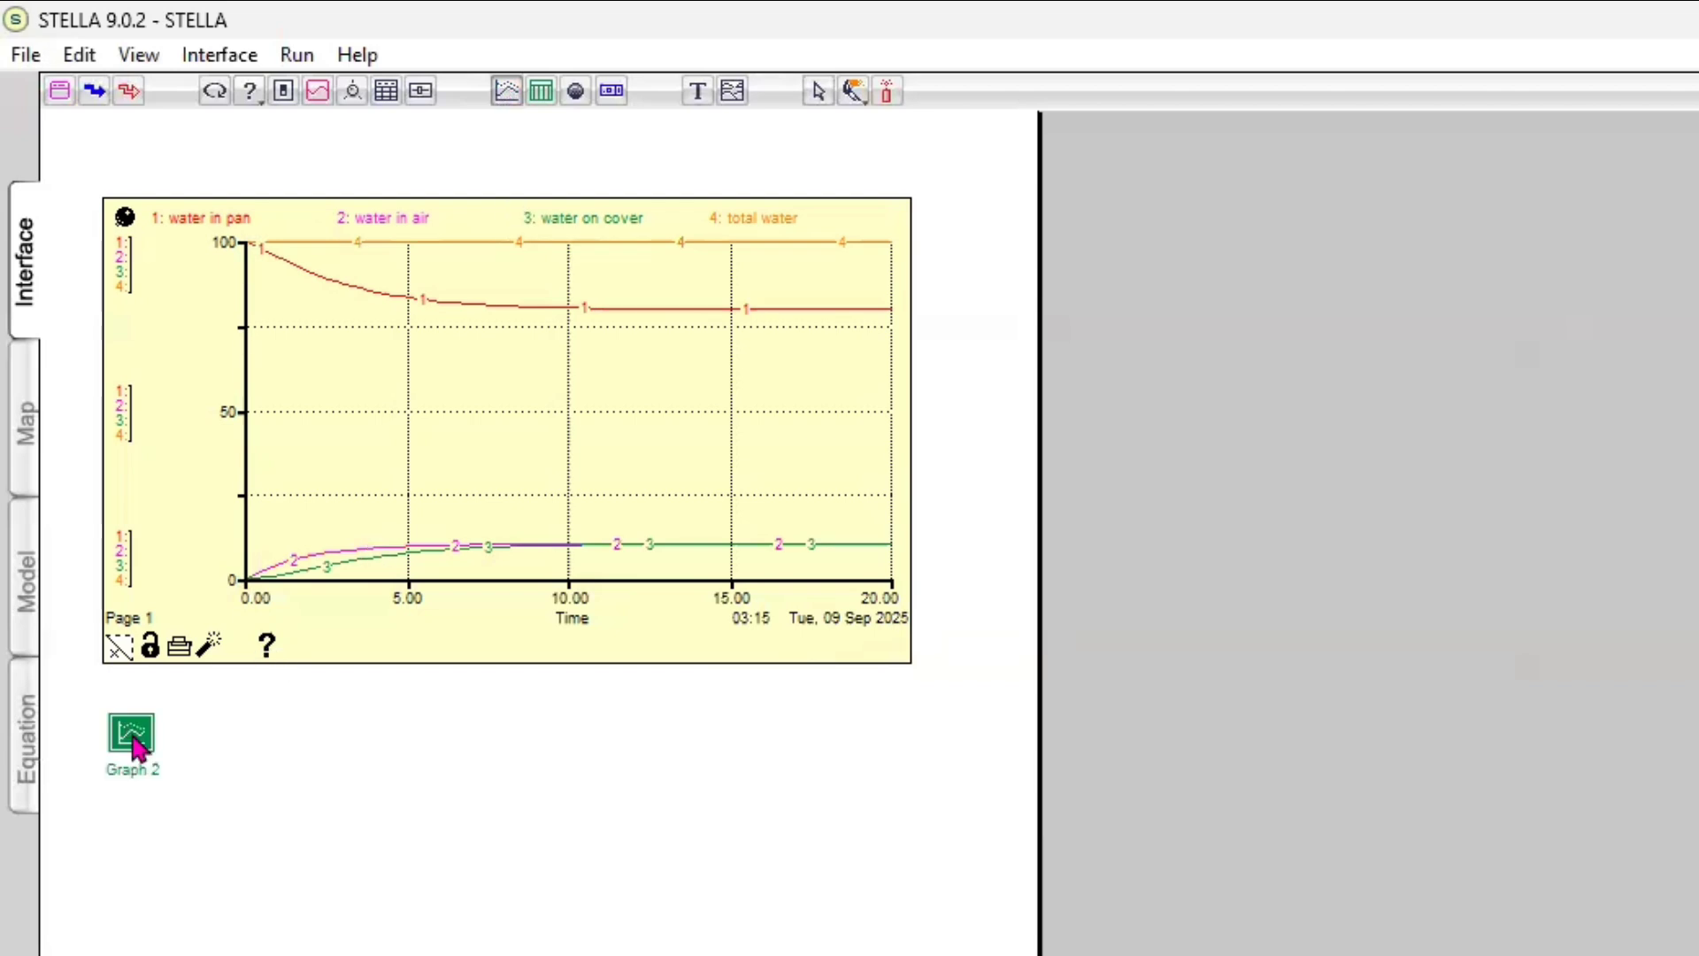
left_click(124, 733)
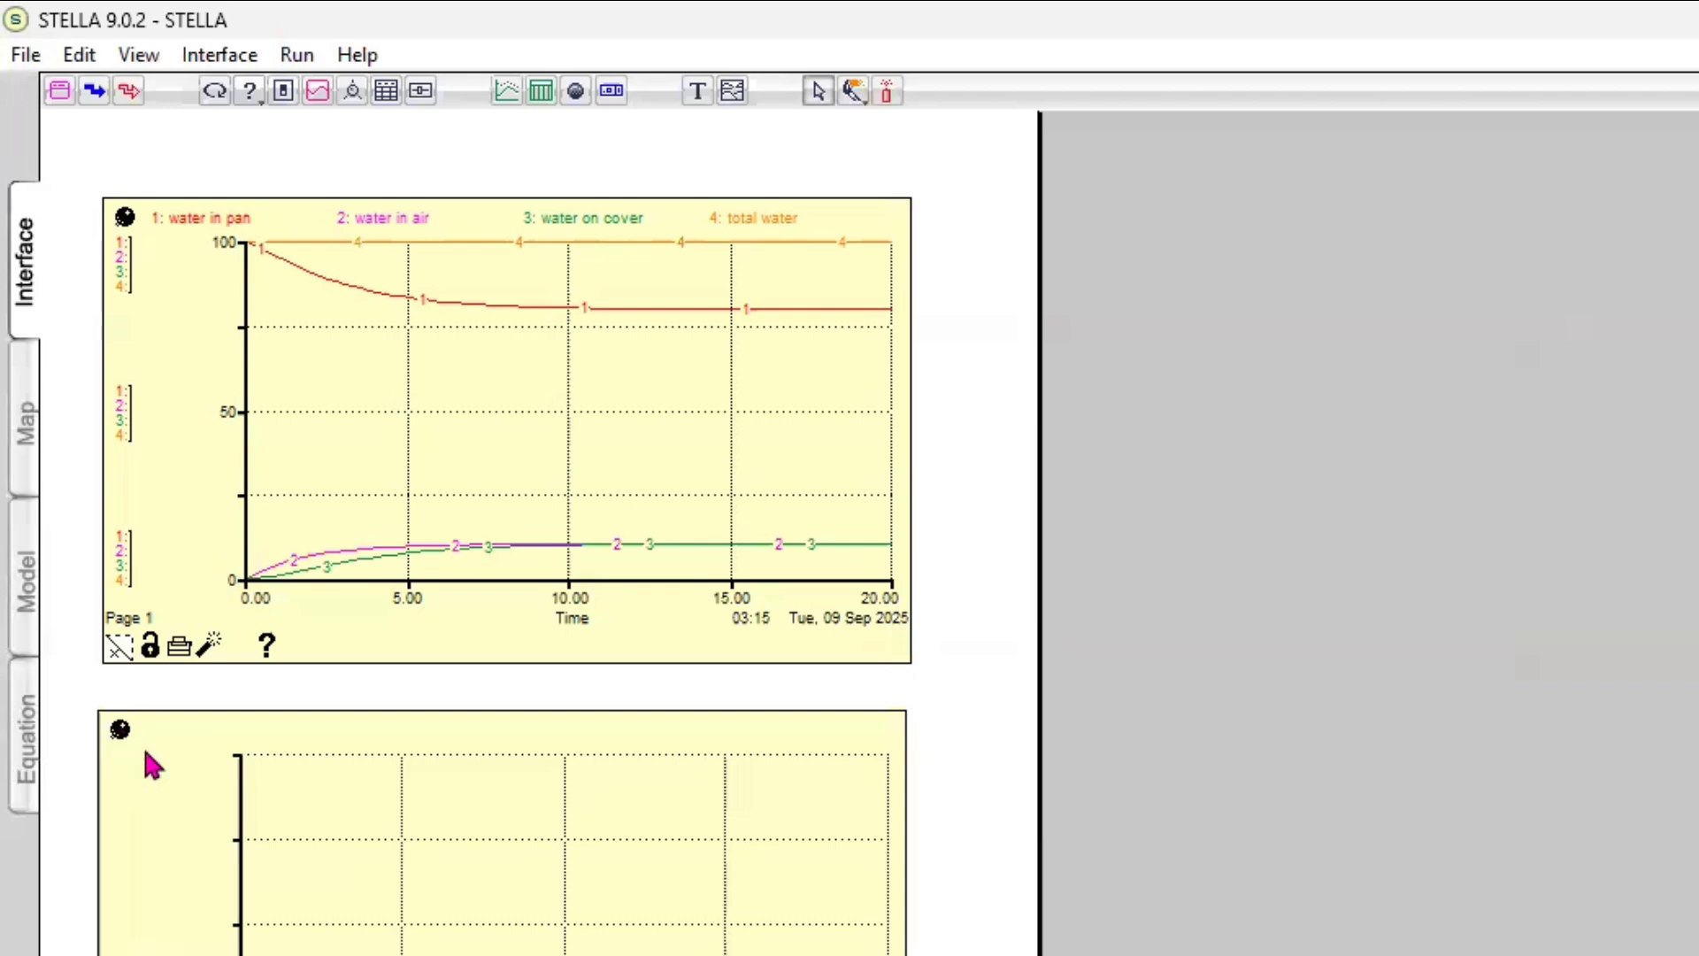
double_click(193, 758)
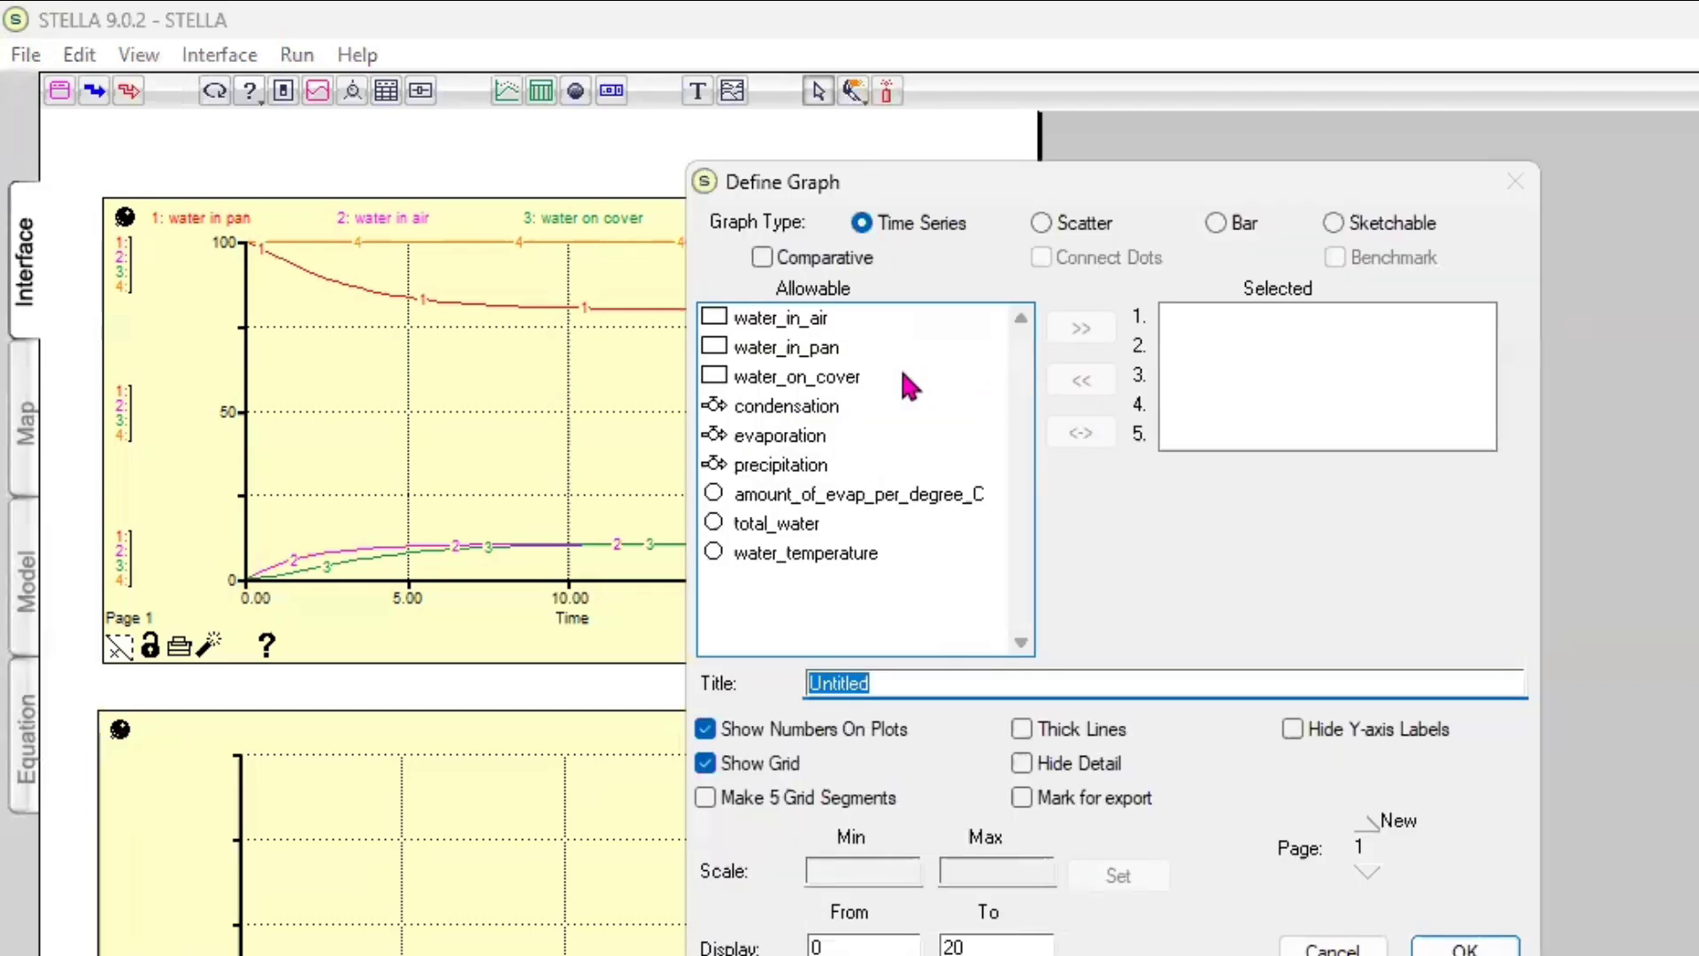
Add water_in_air and water_on_cover to the second graph's plotted variables
left_click(787, 322)
left_click(1082, 330)
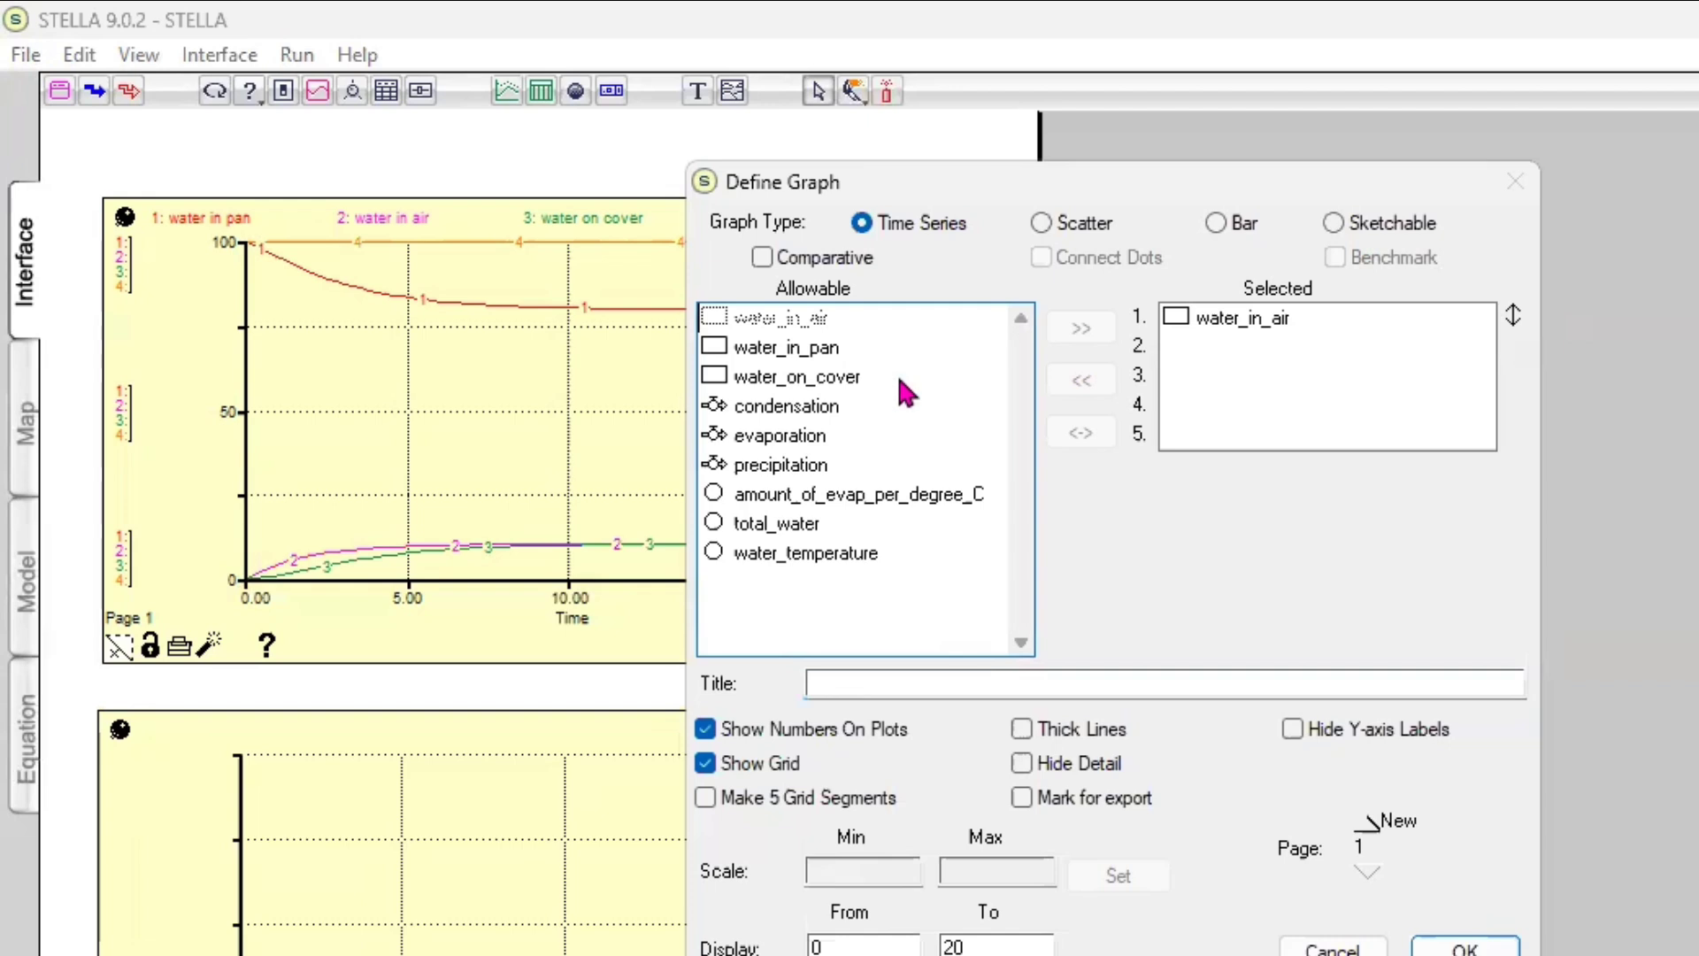
left_click(967, 371)
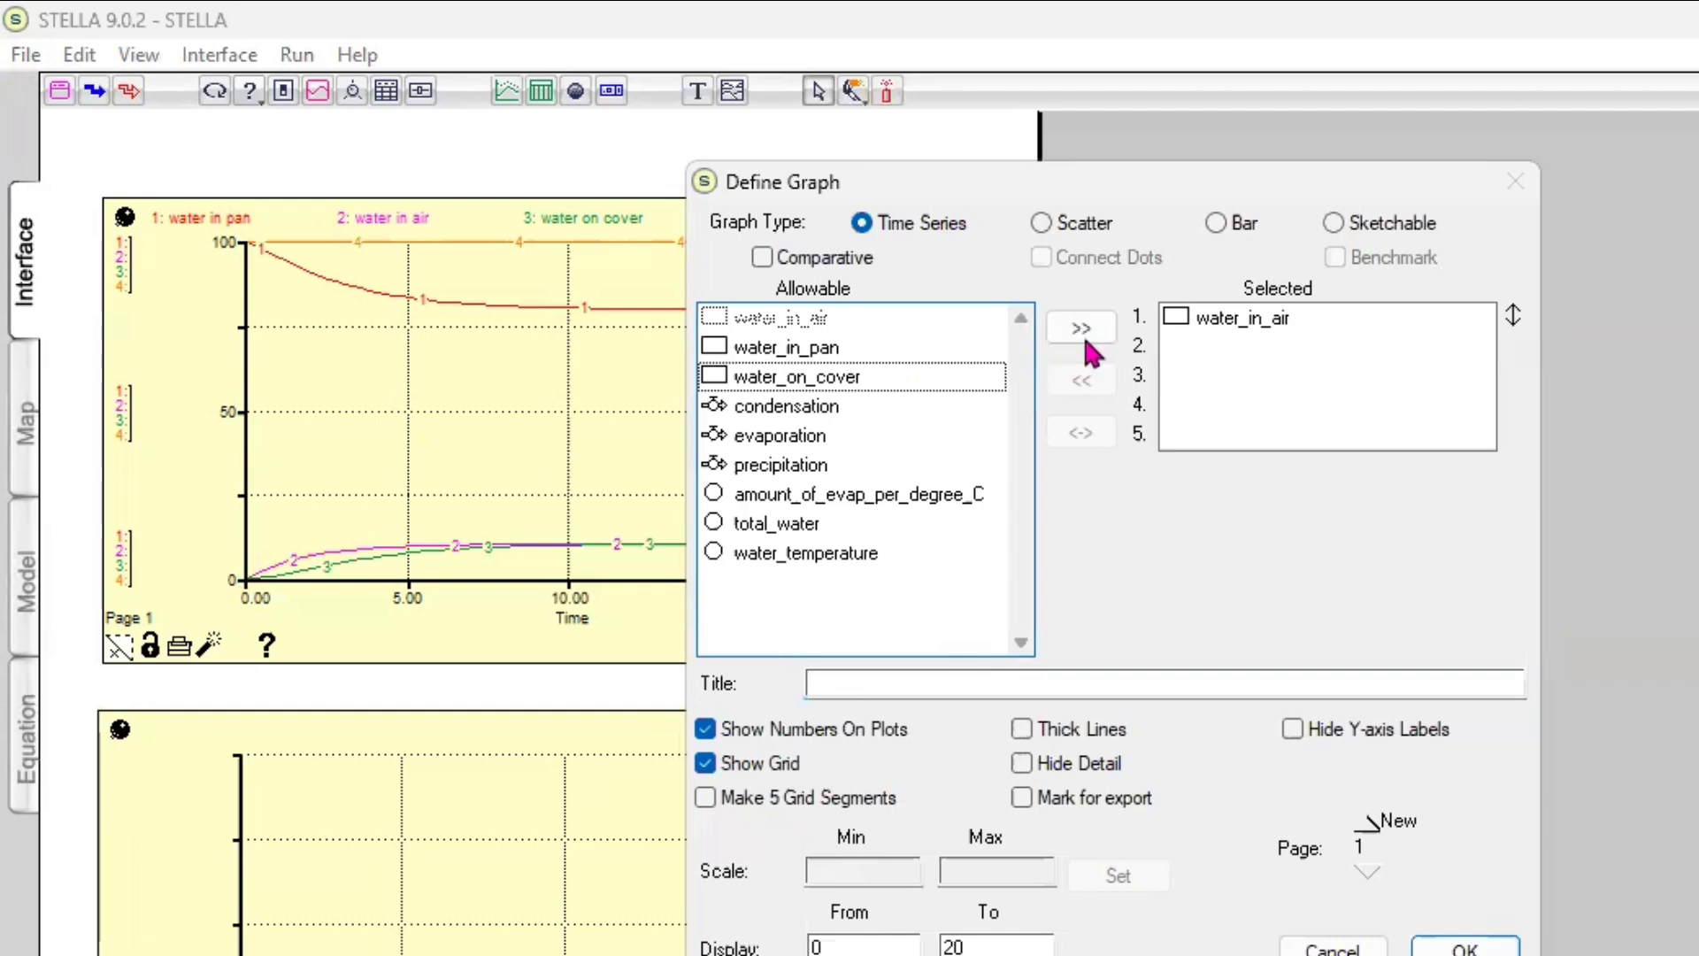
left_click(1082, 330)
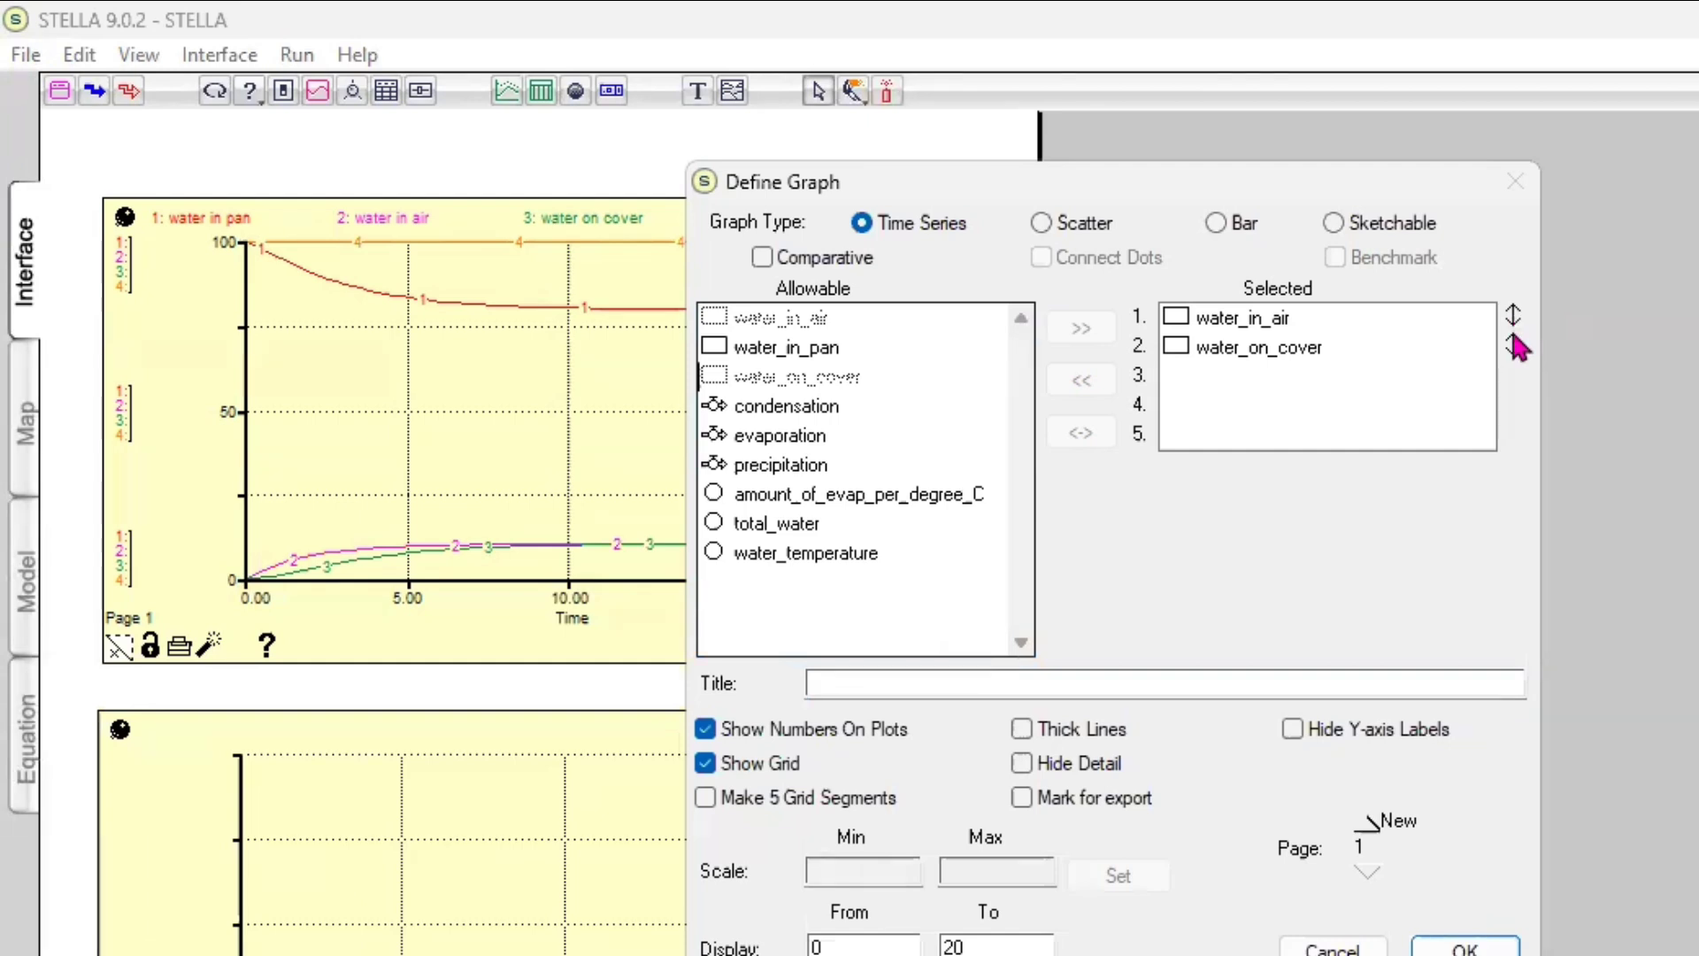
Set the second graph's scale maximum for water_in_air to 100, keeping the minimum at 0
left_click(1254, 324)
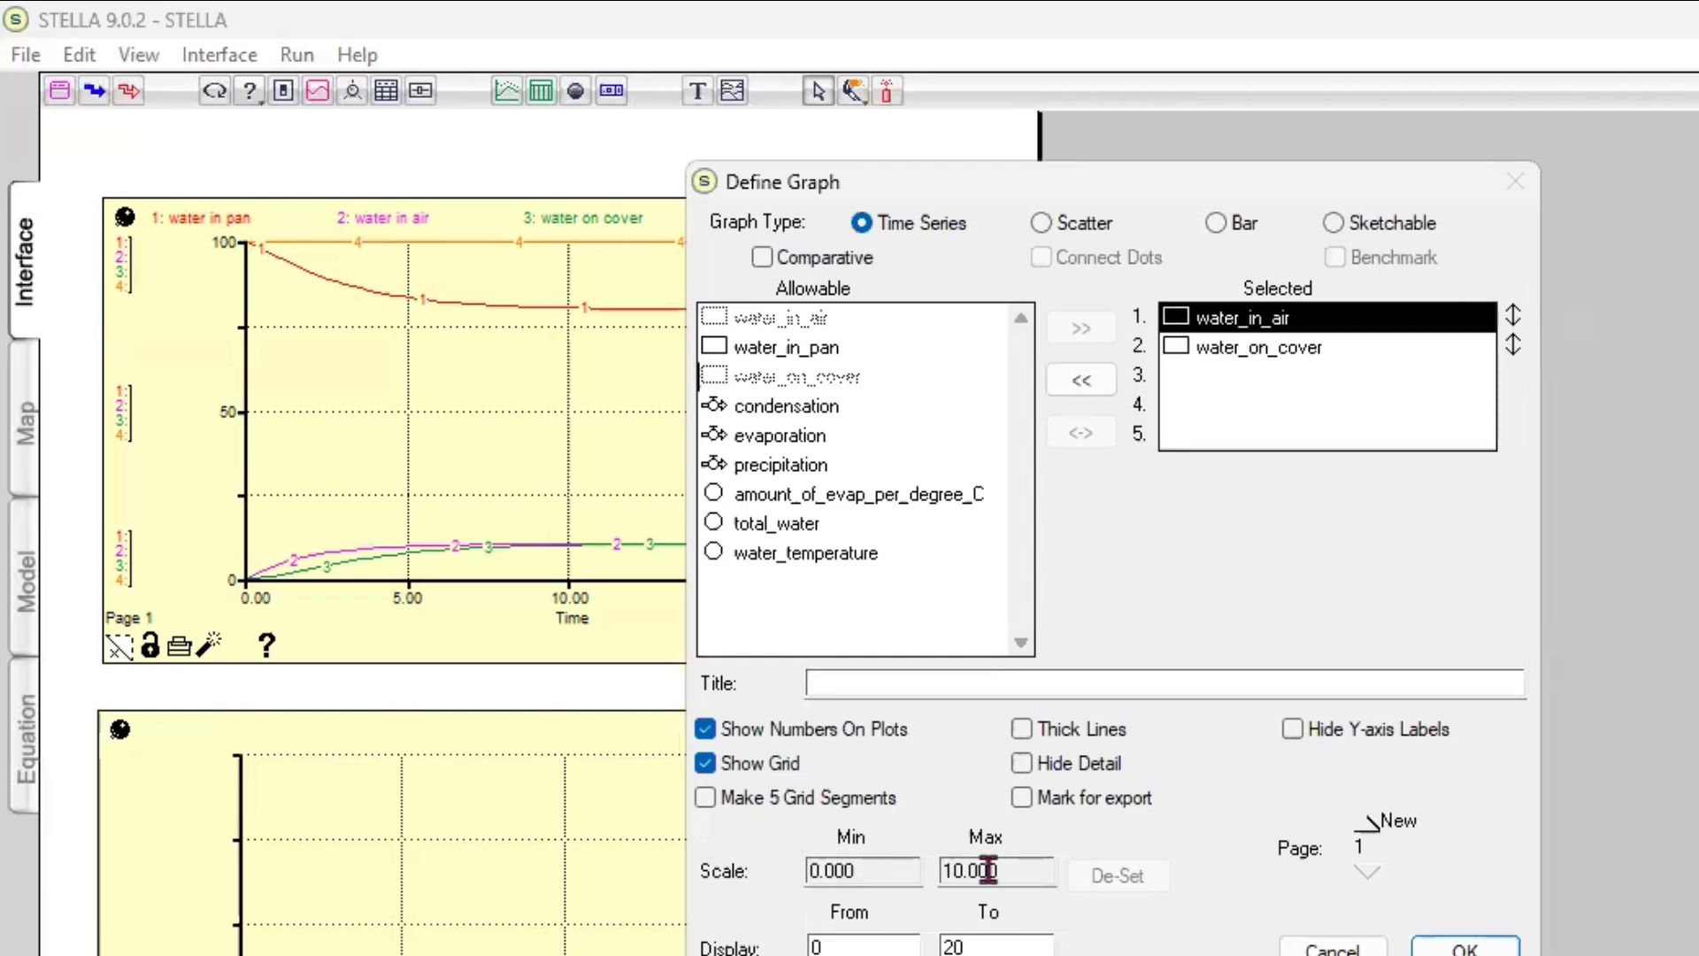
left_click(1519, 322)
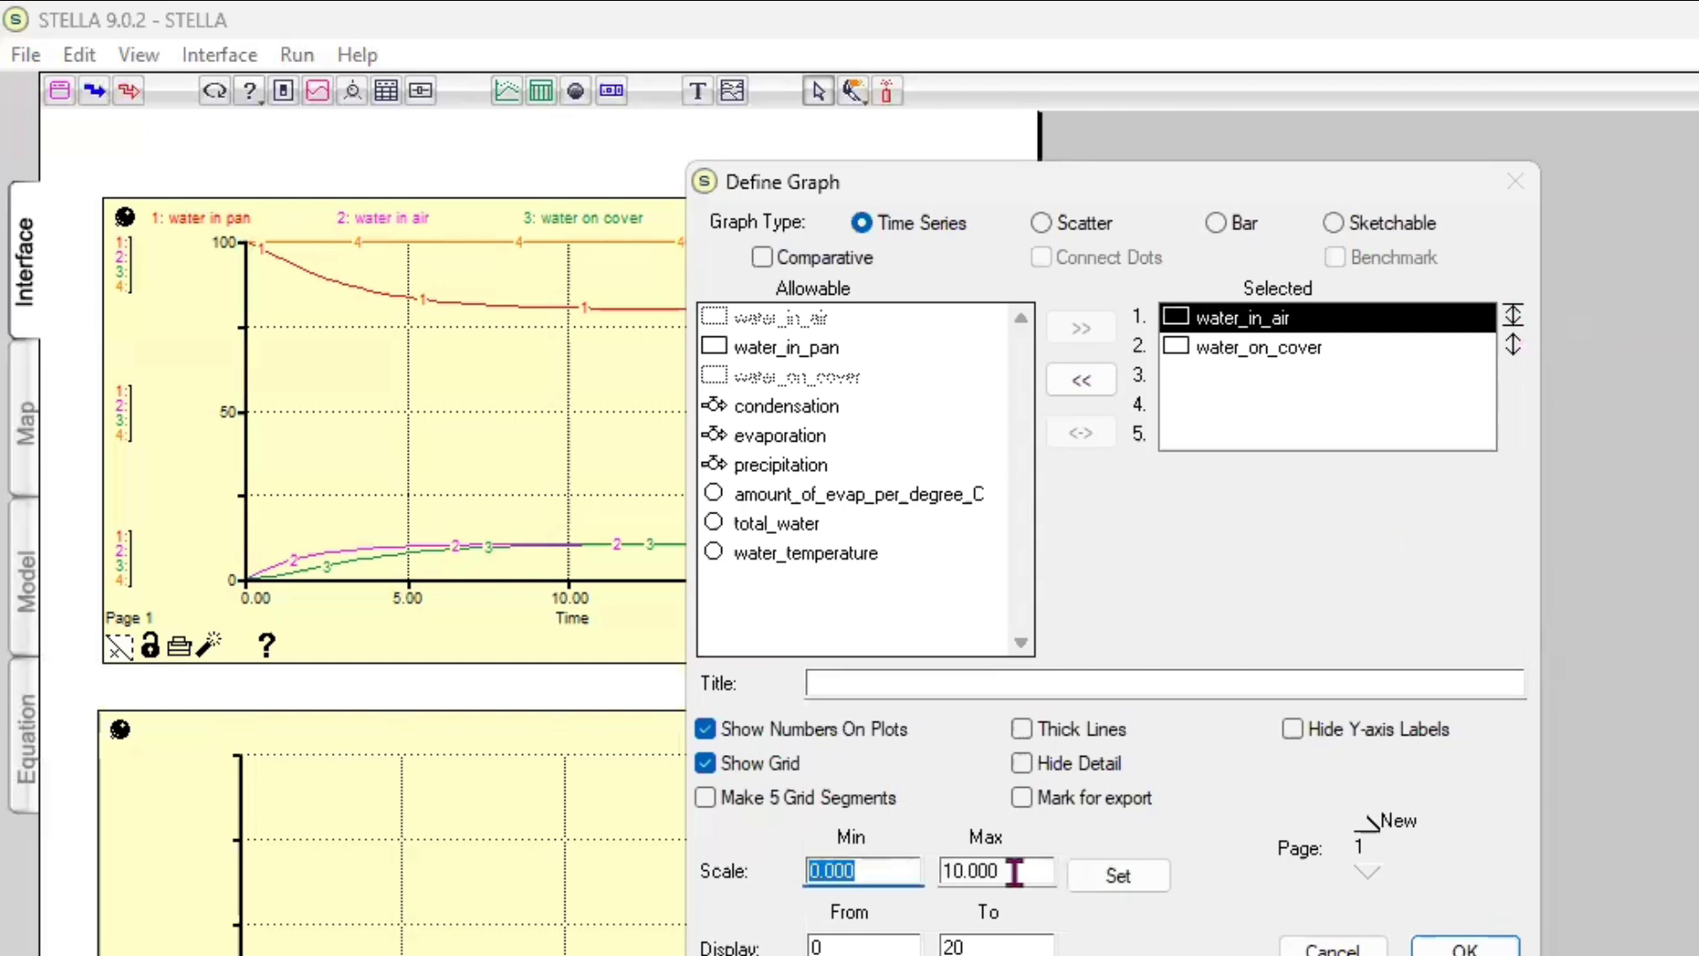
left_click(949, 872)
double_click(963, 872)
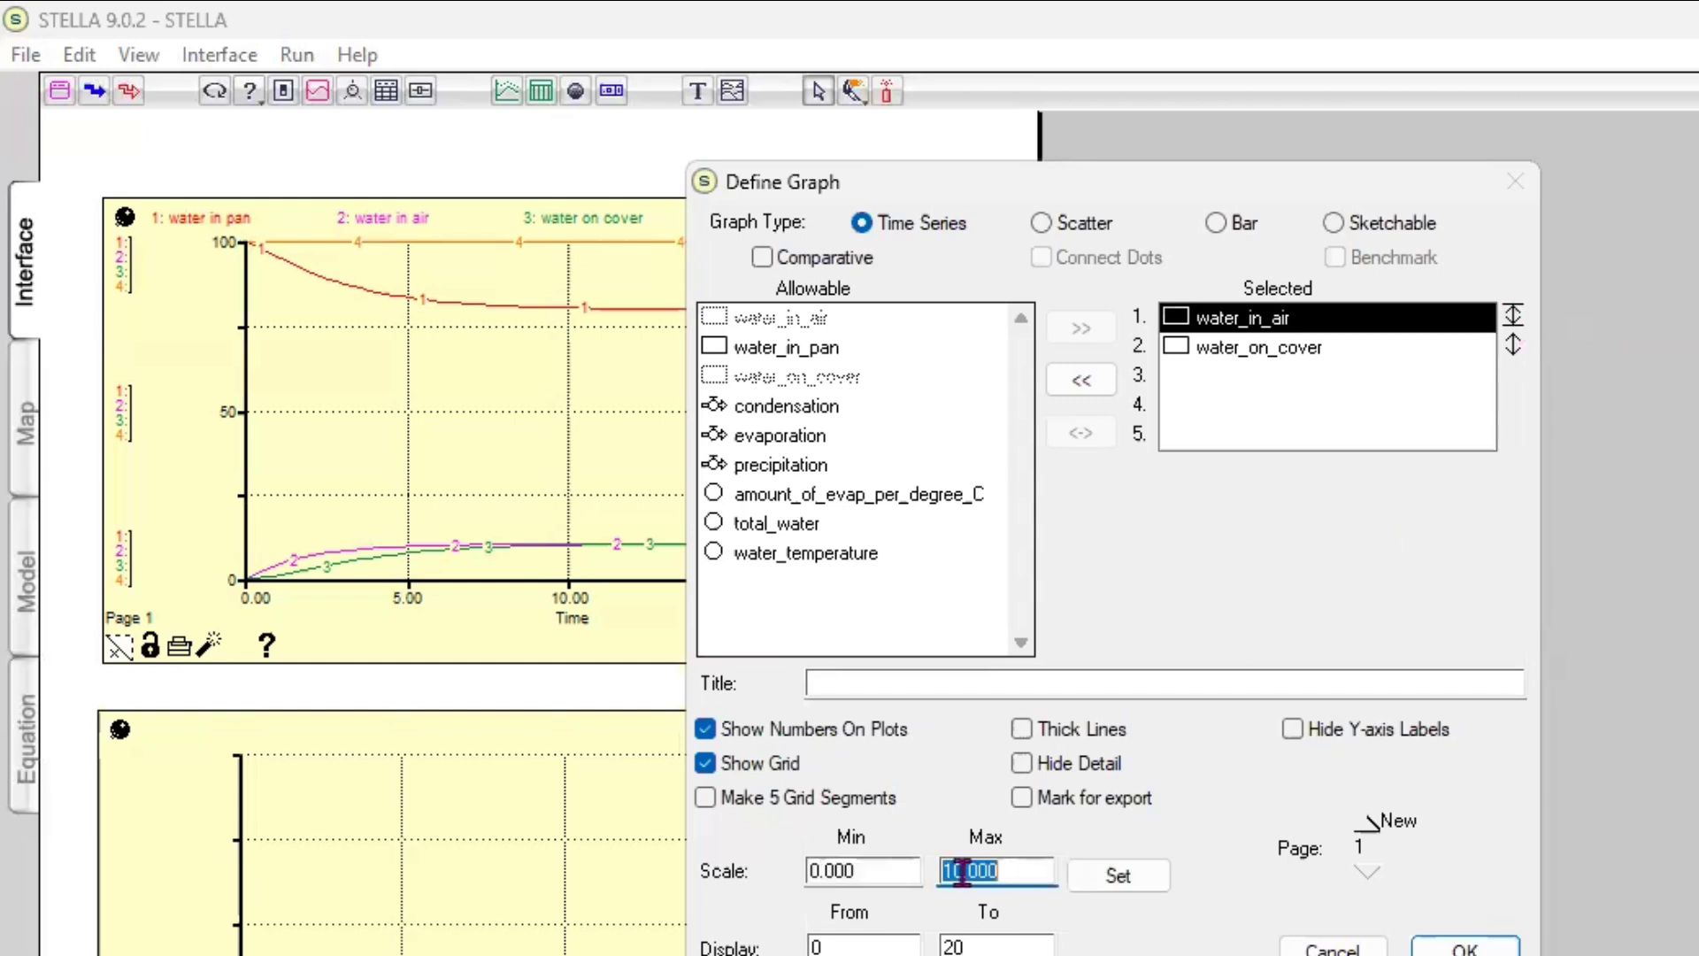
type("100")
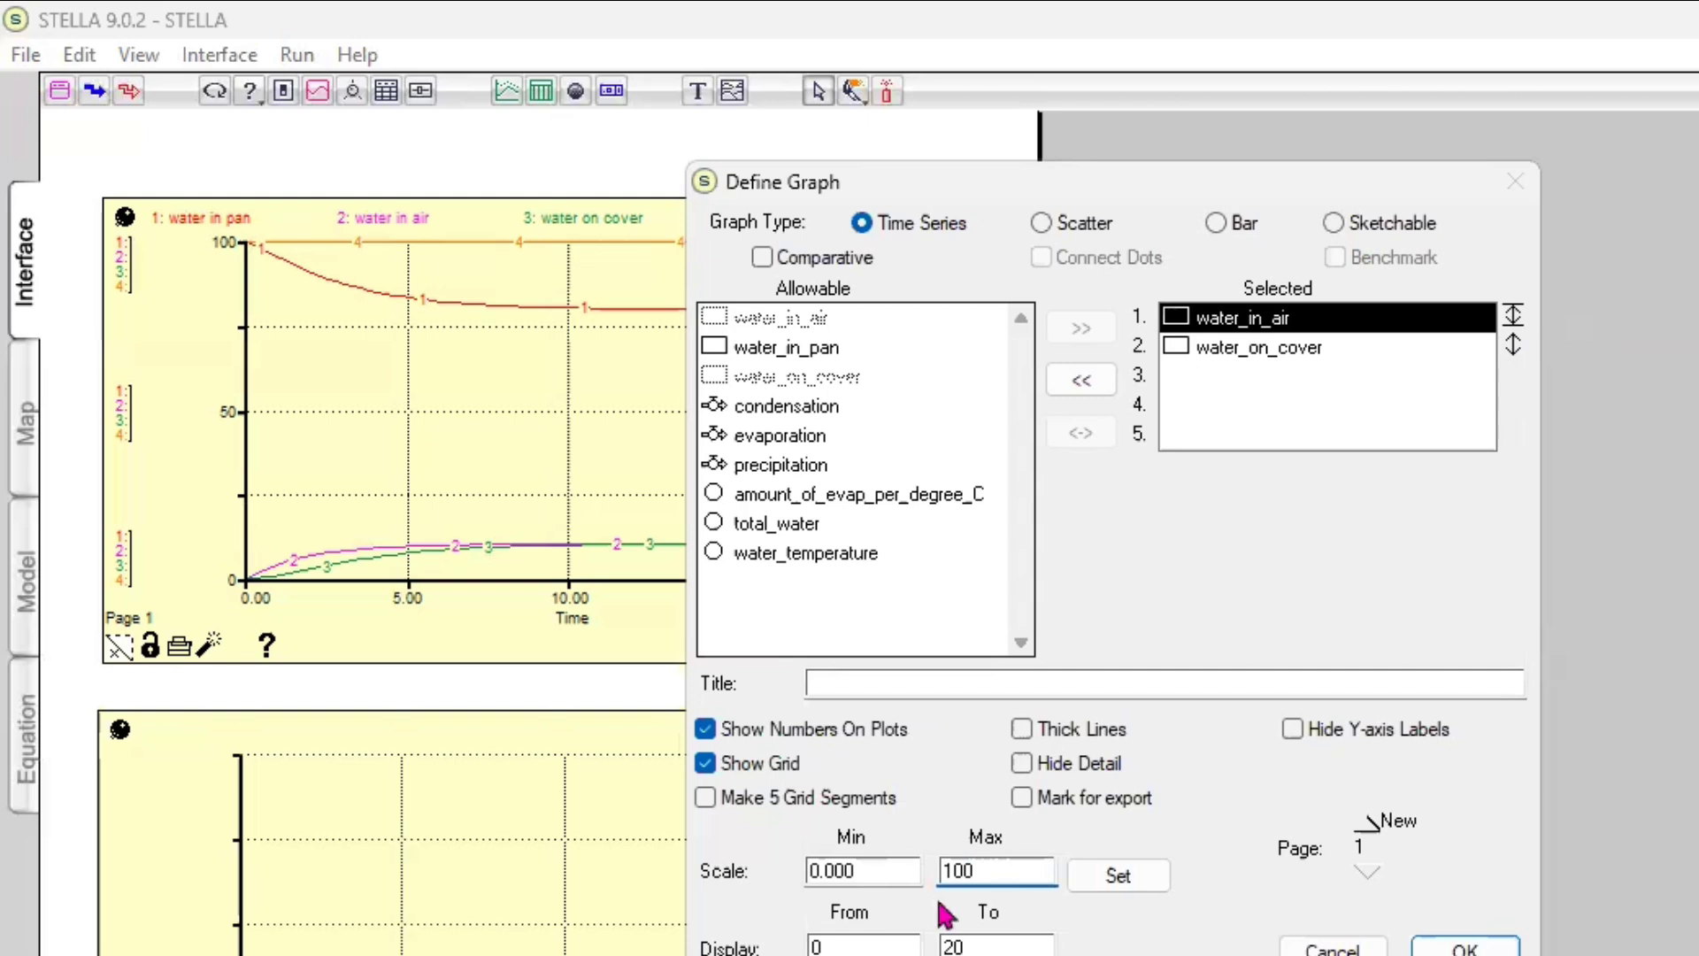
left_click(1103, 876)
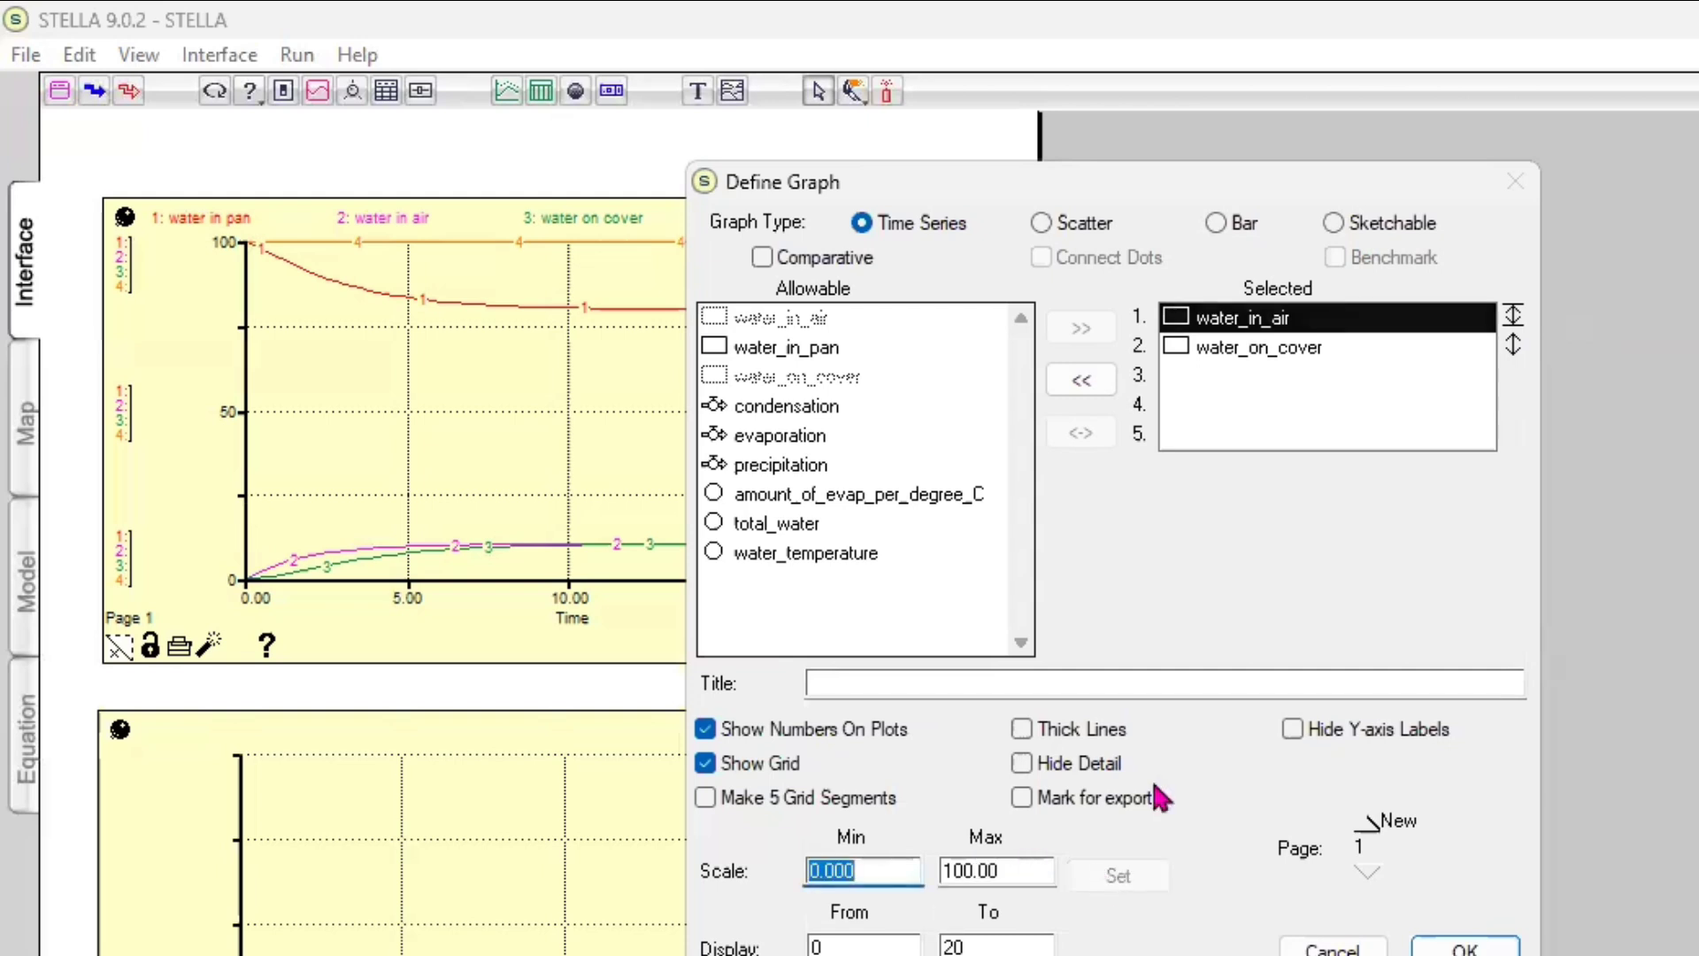
left_click(1315, 345)
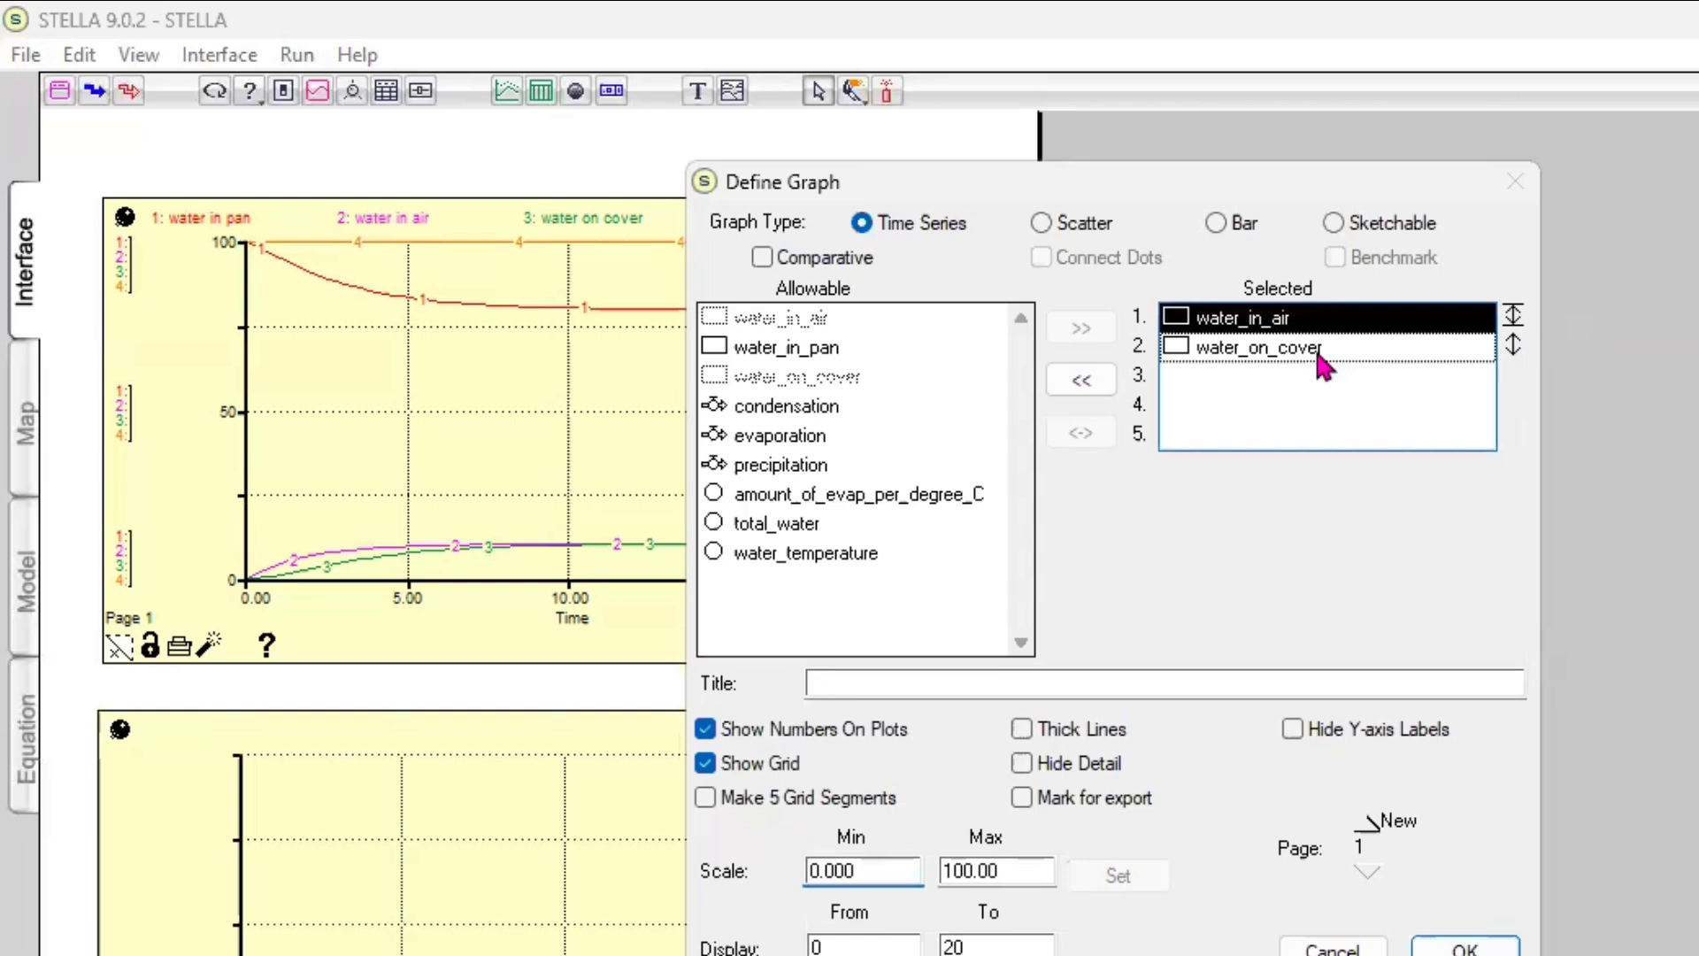
double_click(1315, 346)
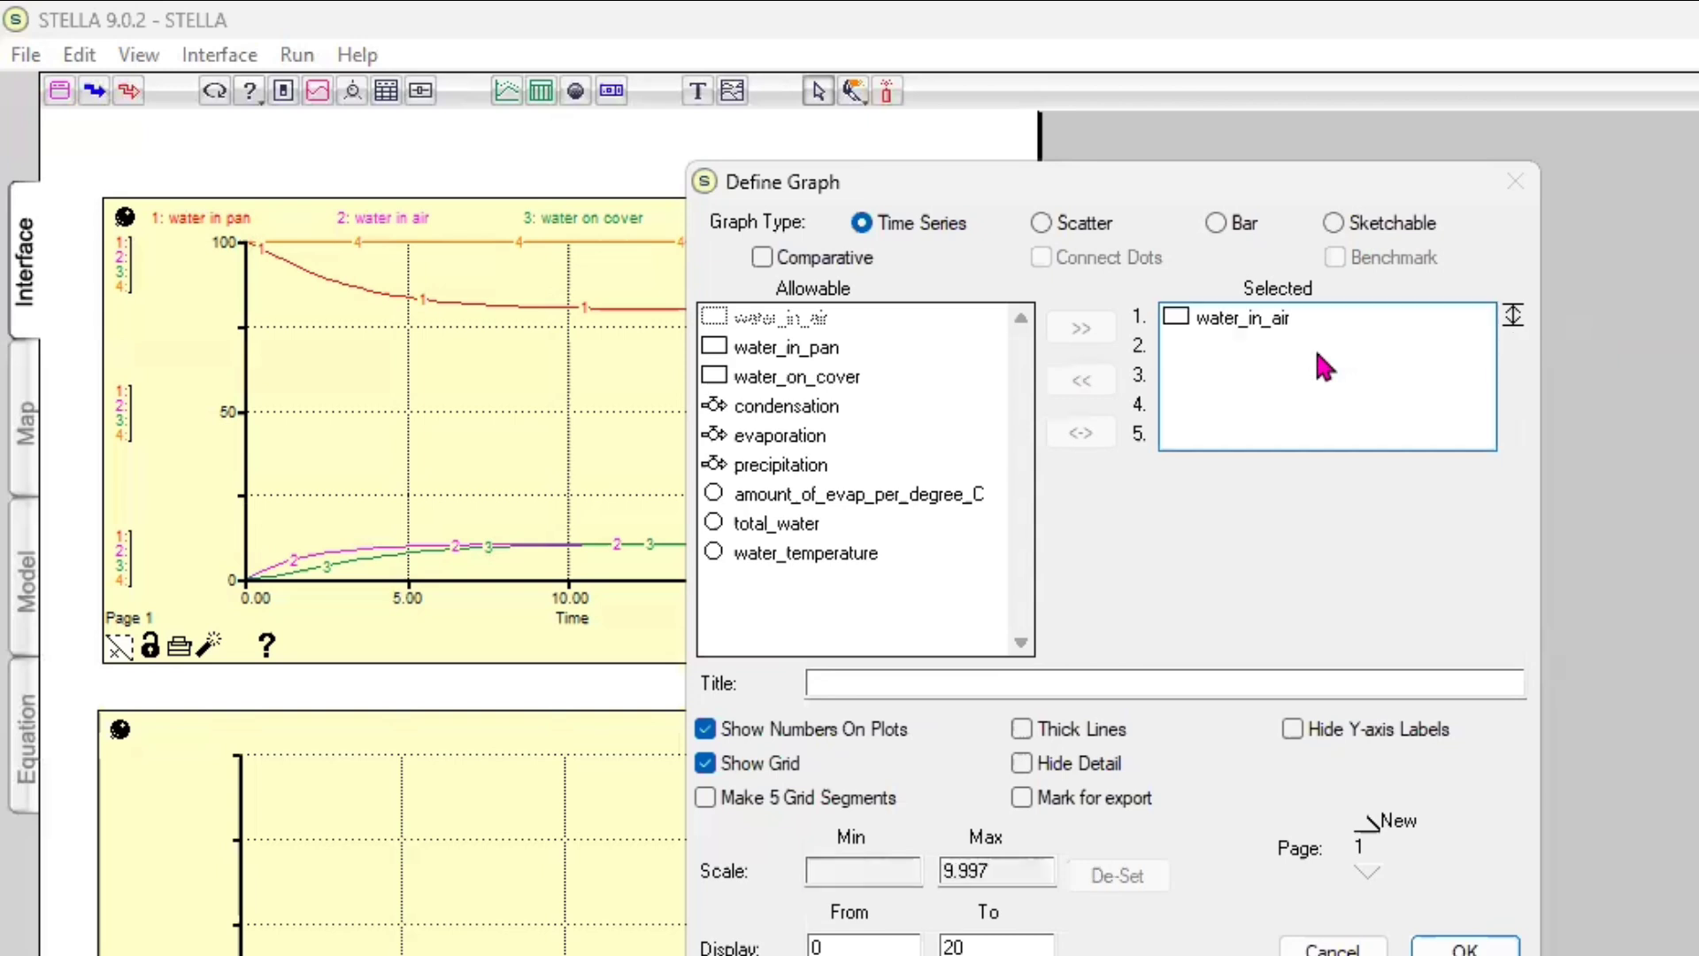
double_click(852, 379)
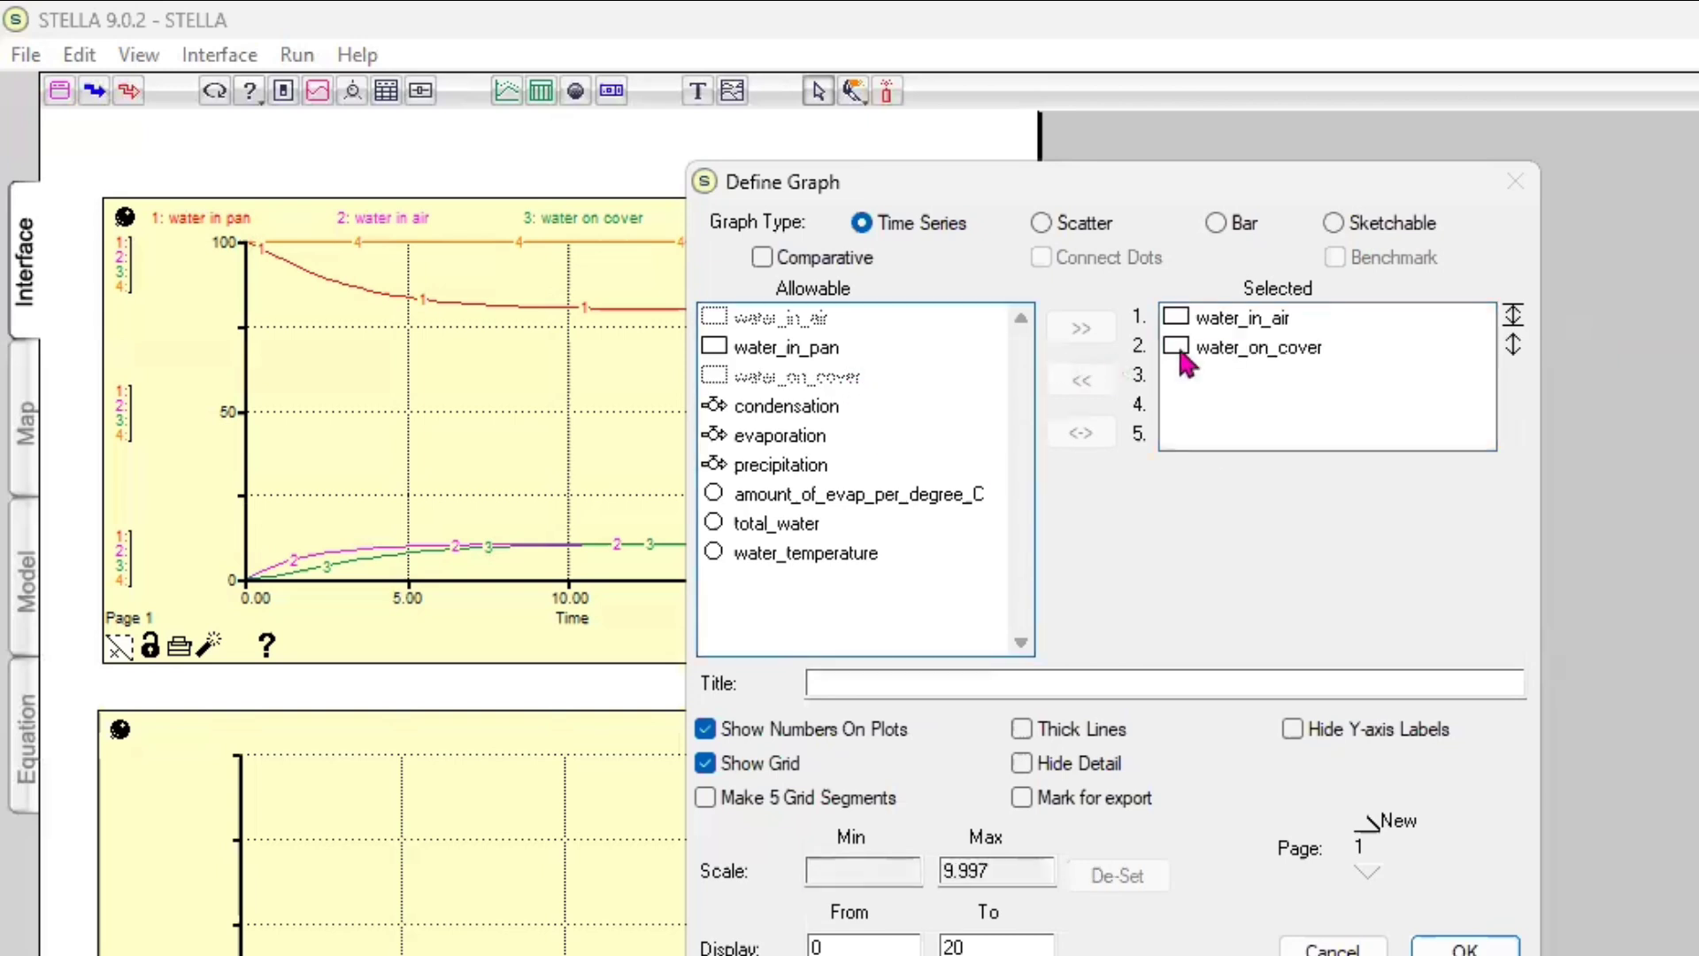
left_click(1237, 350)
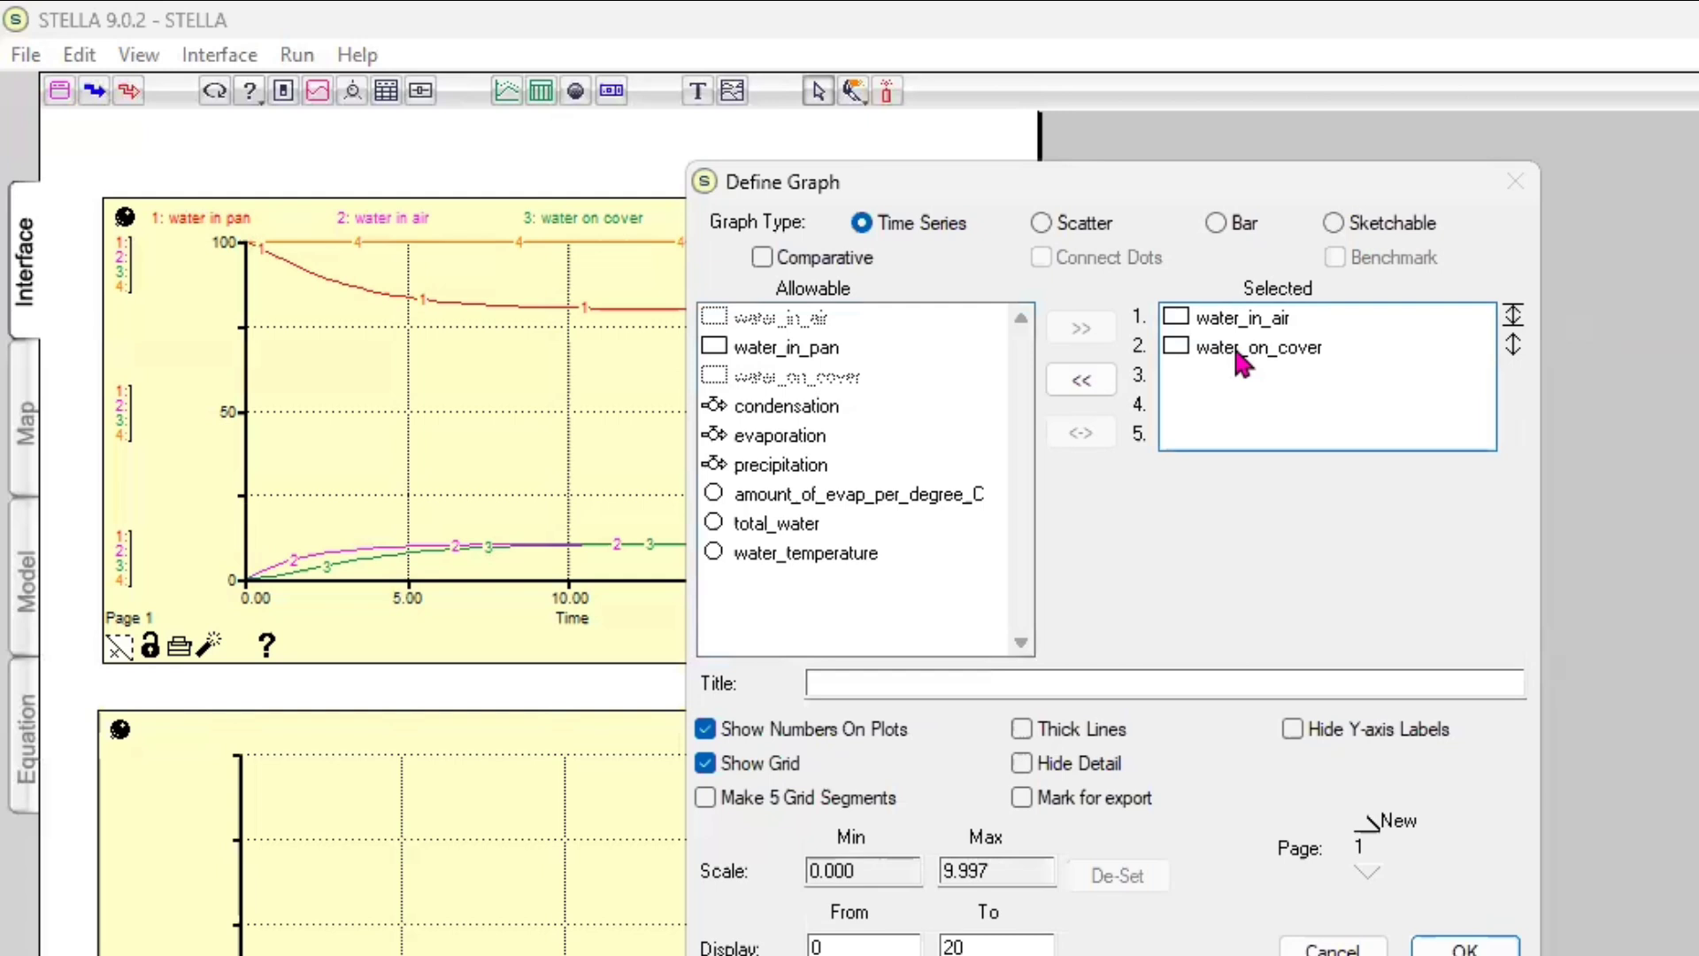
double_click(1238, 350)
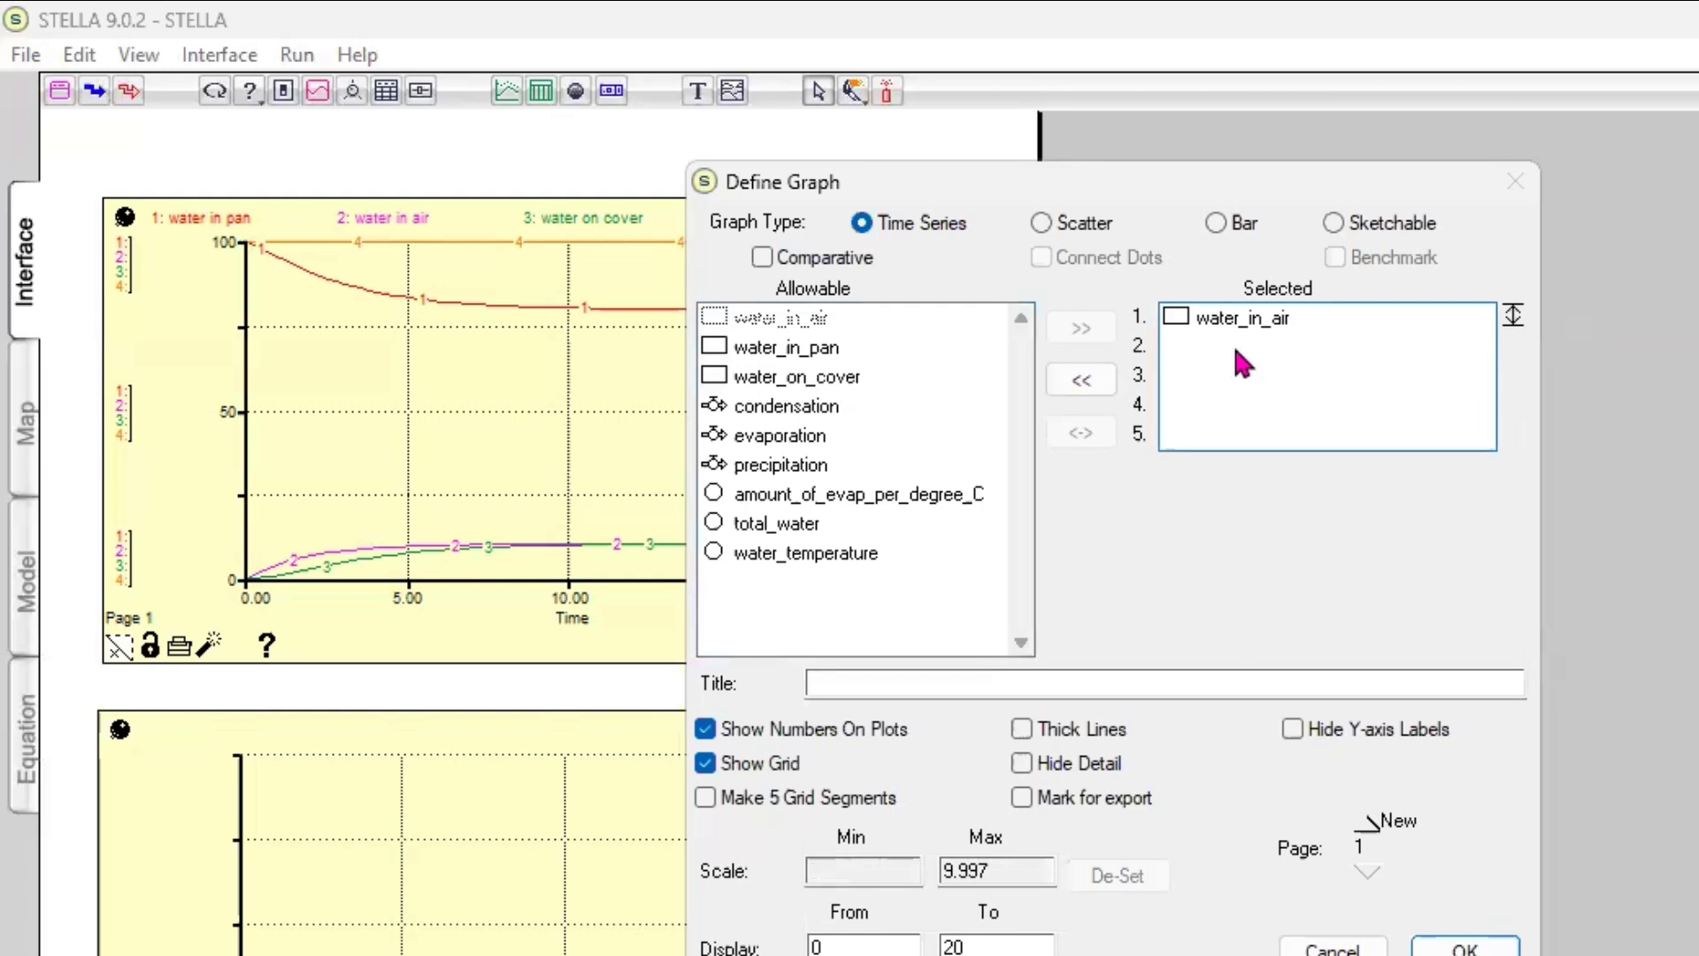
left_click(846, 383)
left_click_drag(845, 383, 1246, 371)
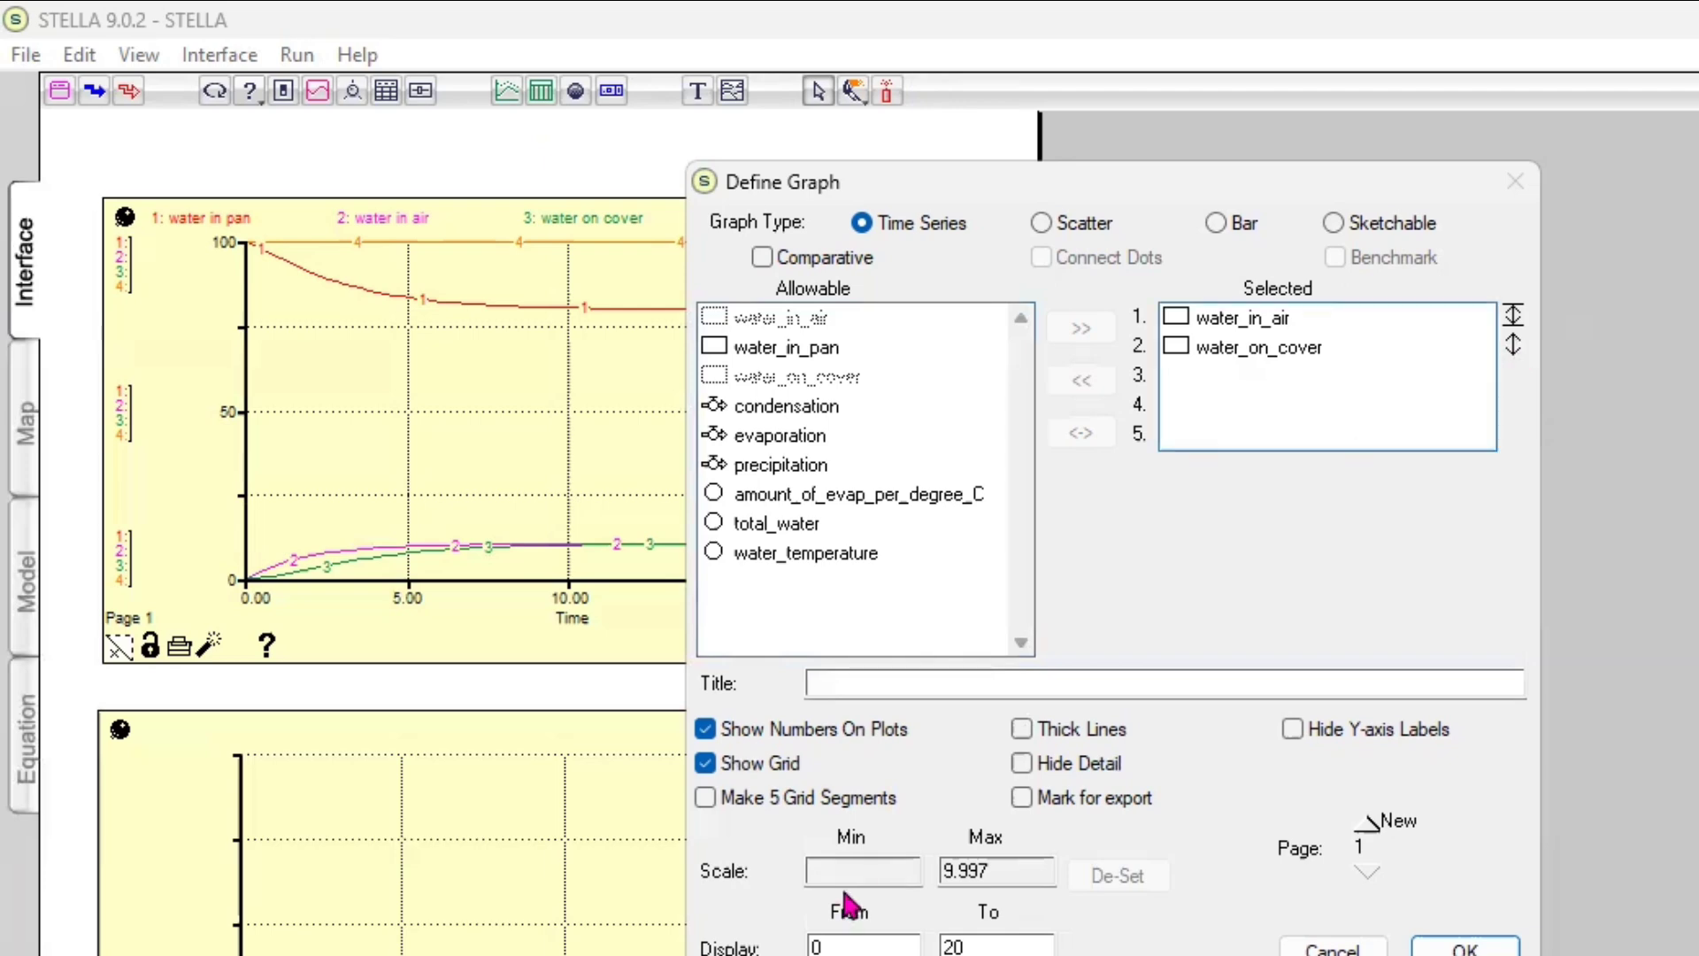
Set the second graph's scale maximum for water_on_cover to 100, keeping the minimum at 0, and apply the graph definition
left_click(1341, 354)
left_click(1341, 355)
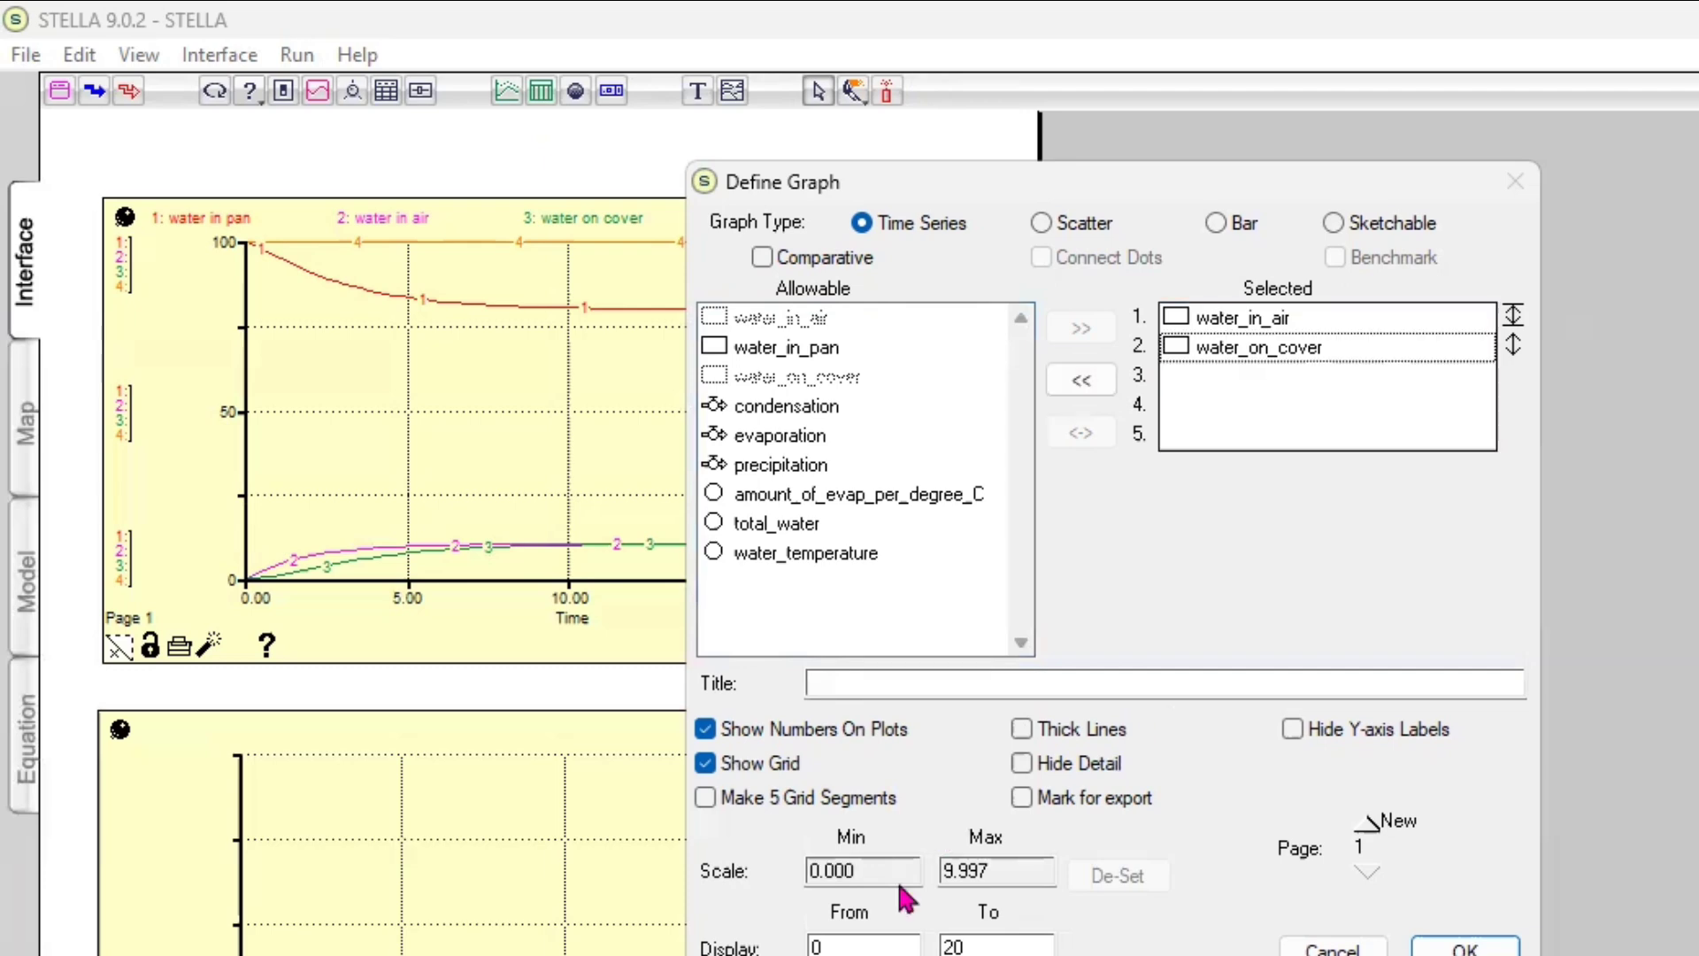
left_click(983, 875)
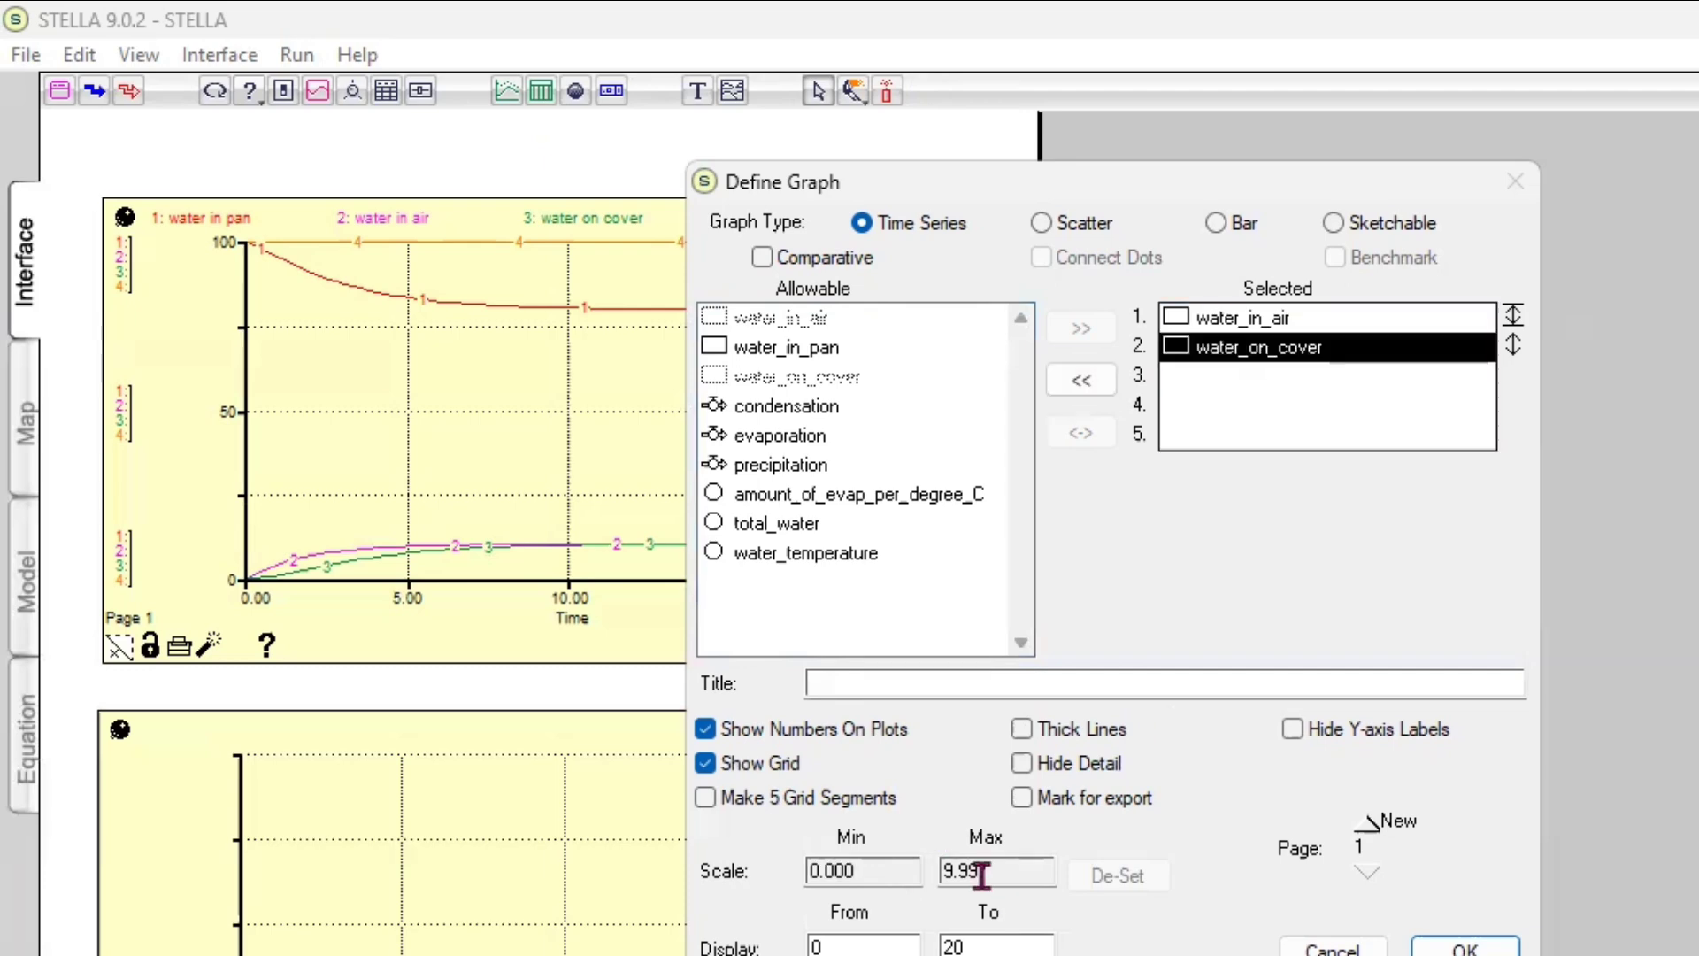
left_click(1509, 348)
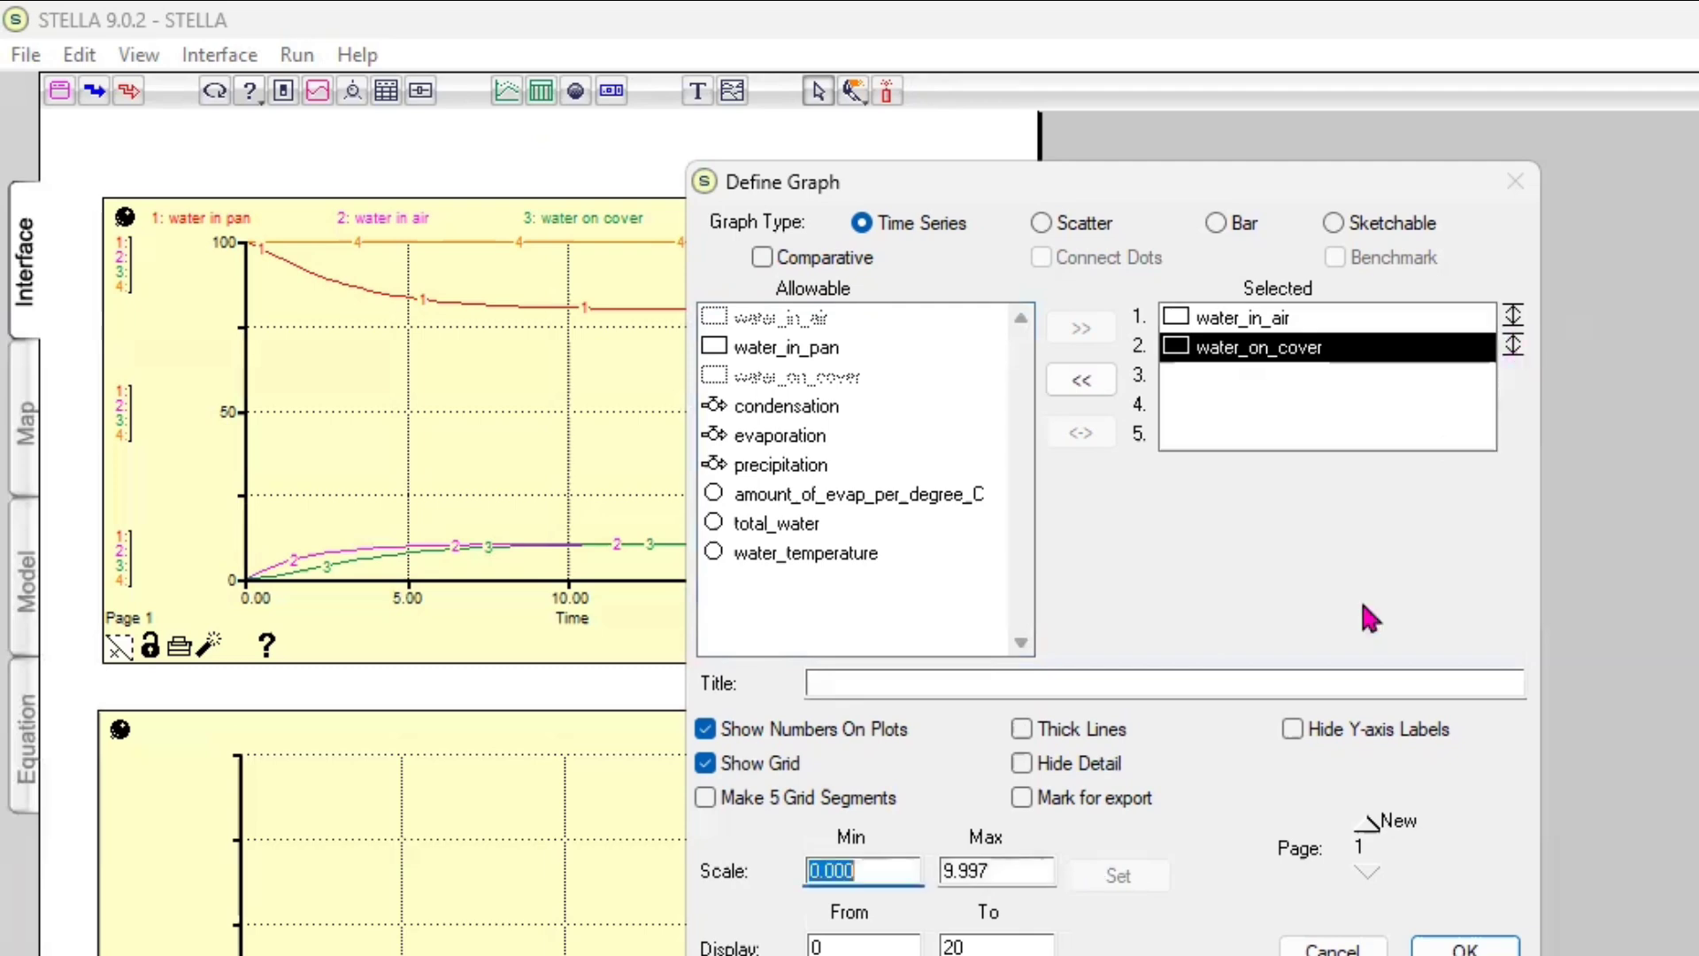
left_click(1001, 871)
key("Tab")
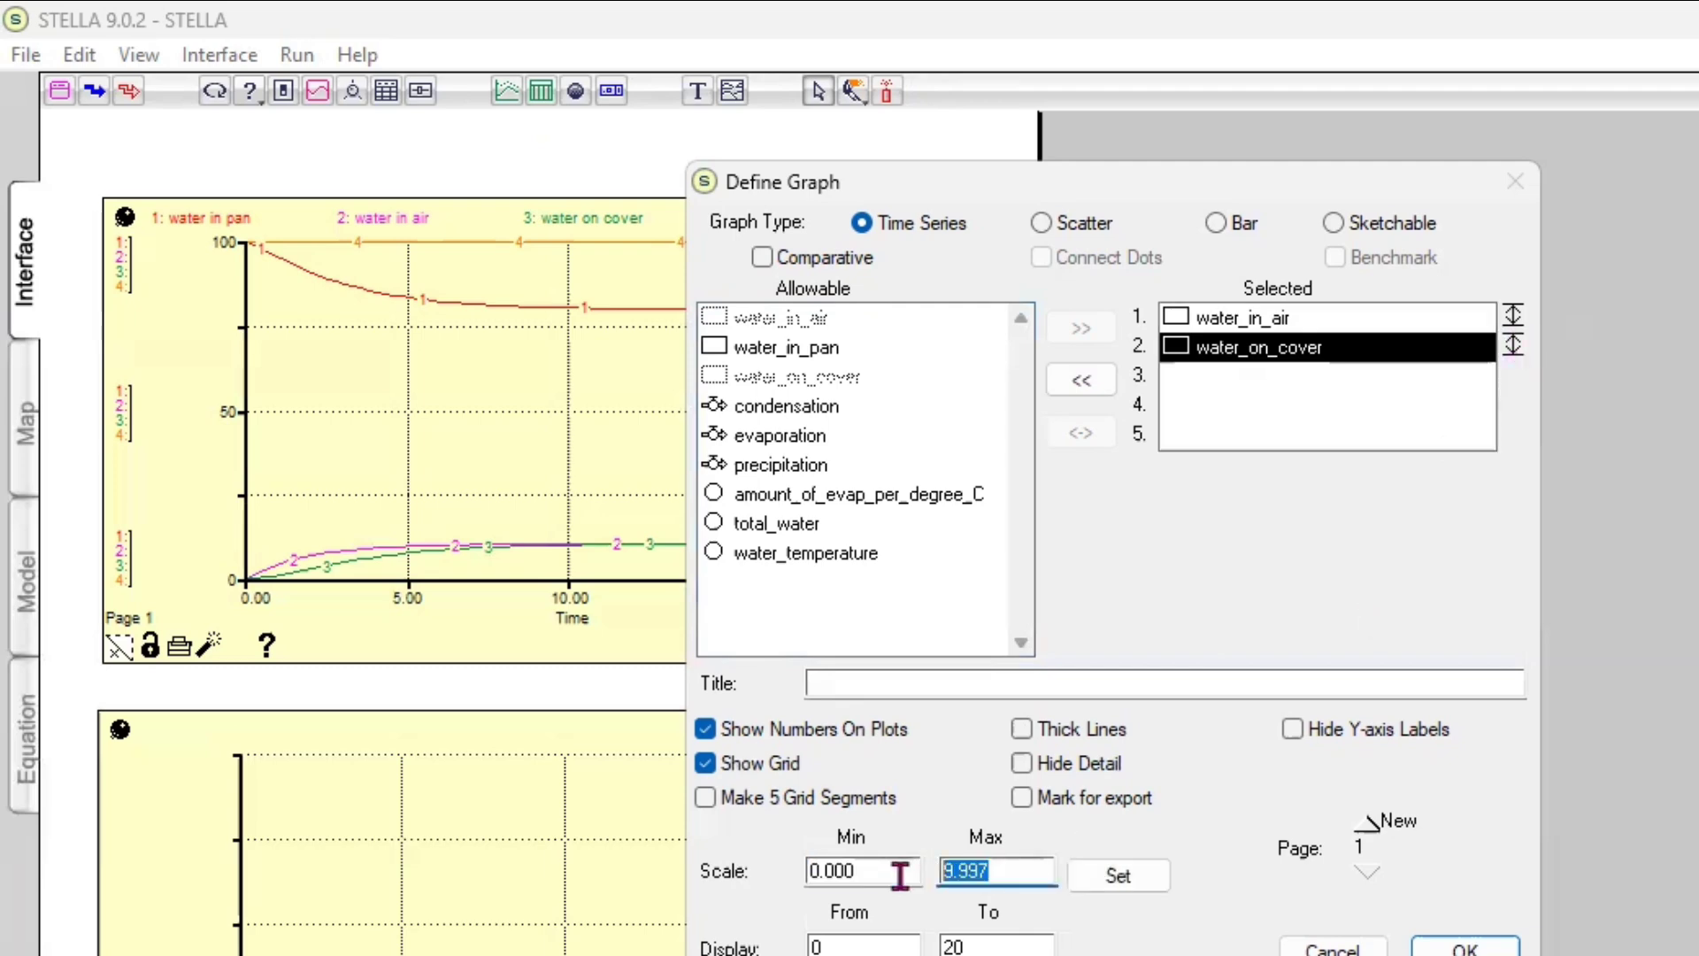
type("1")
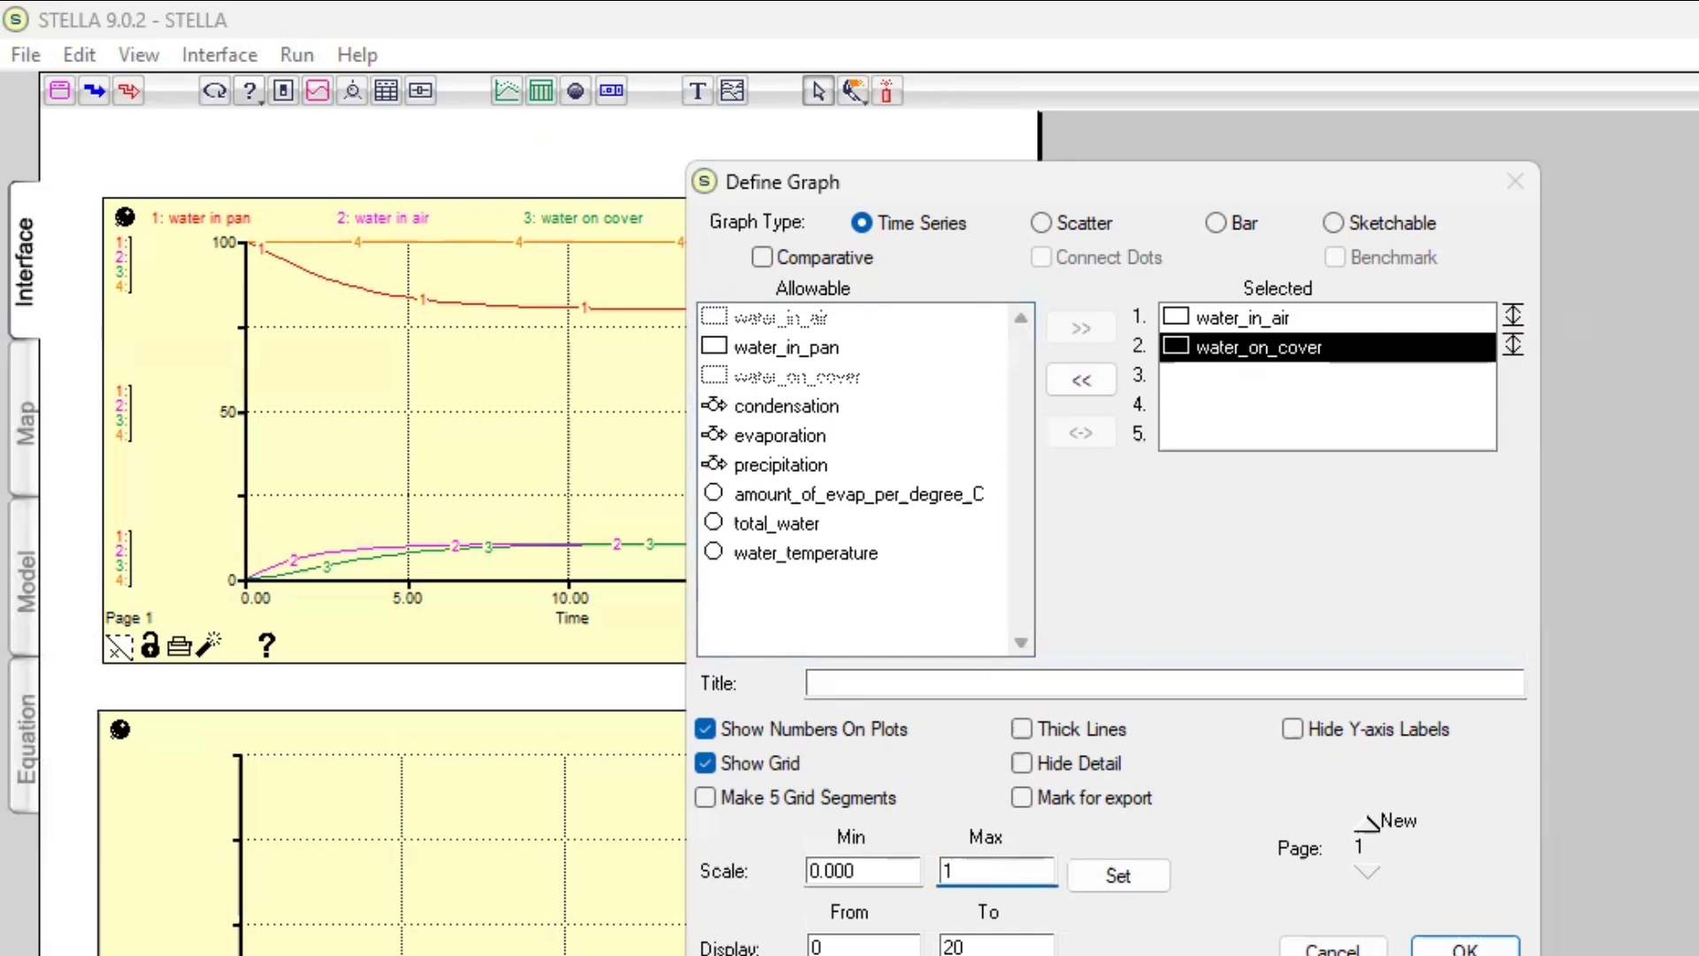
type("00")
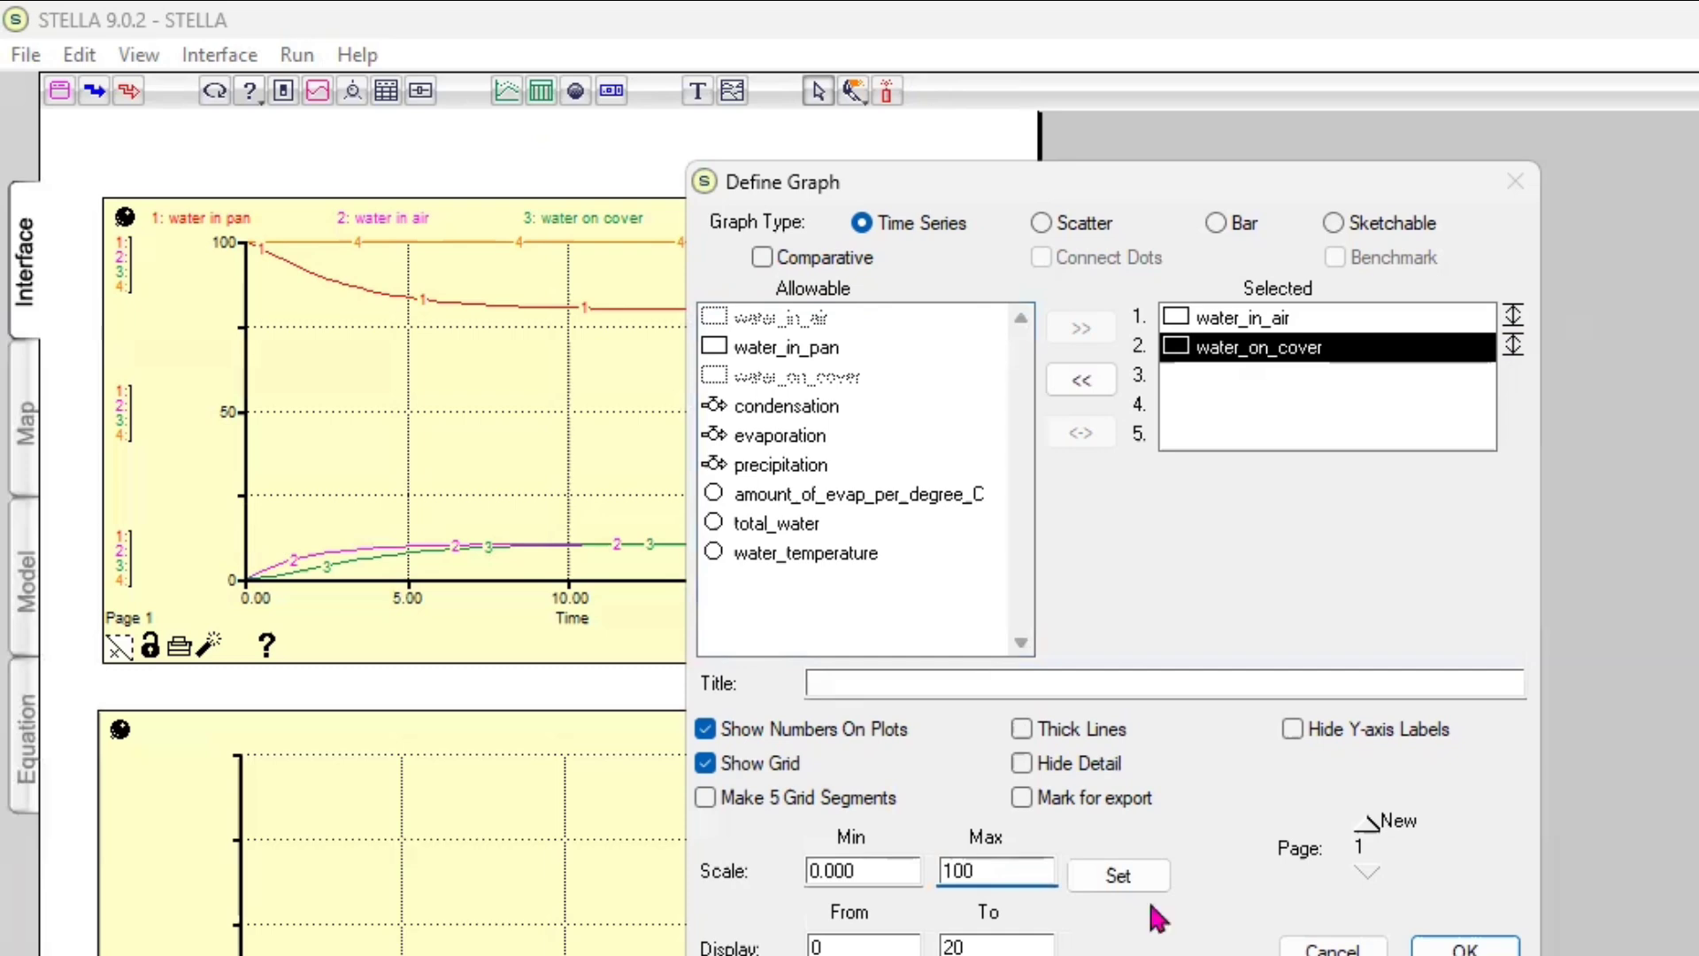
left_click(1465, 948)
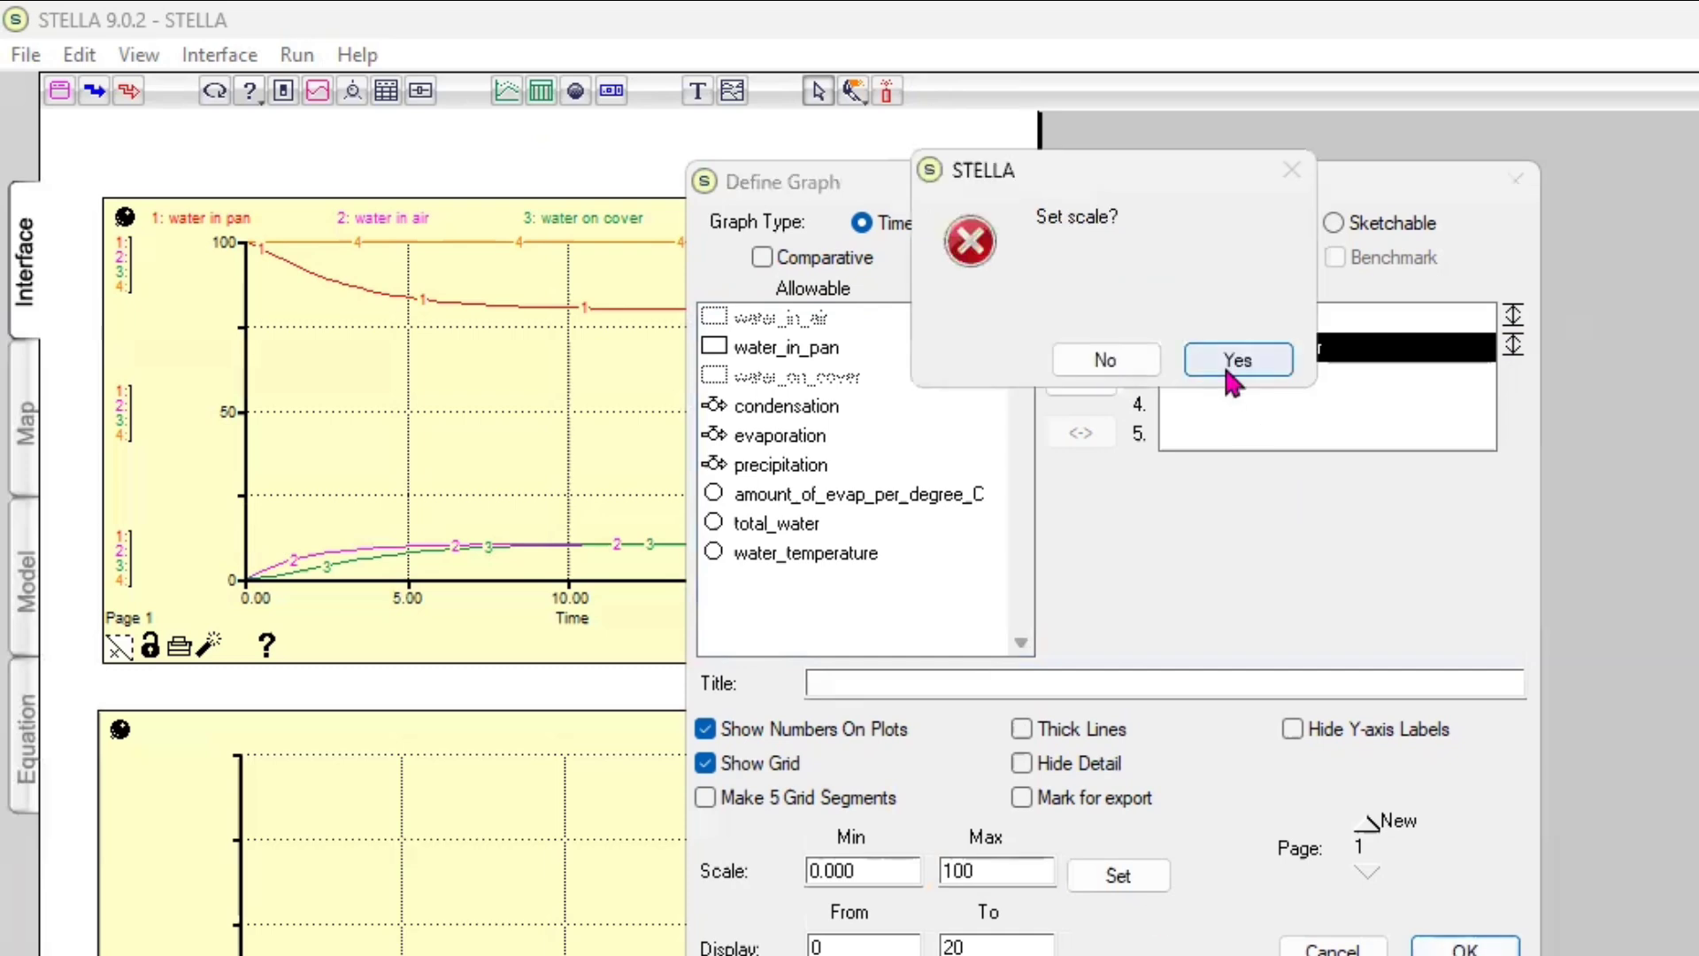
left_click(1226, 367)
Run the model to plot water_in_air and water_on_cover on the second graph
scroll(638, 671, "down", 1)
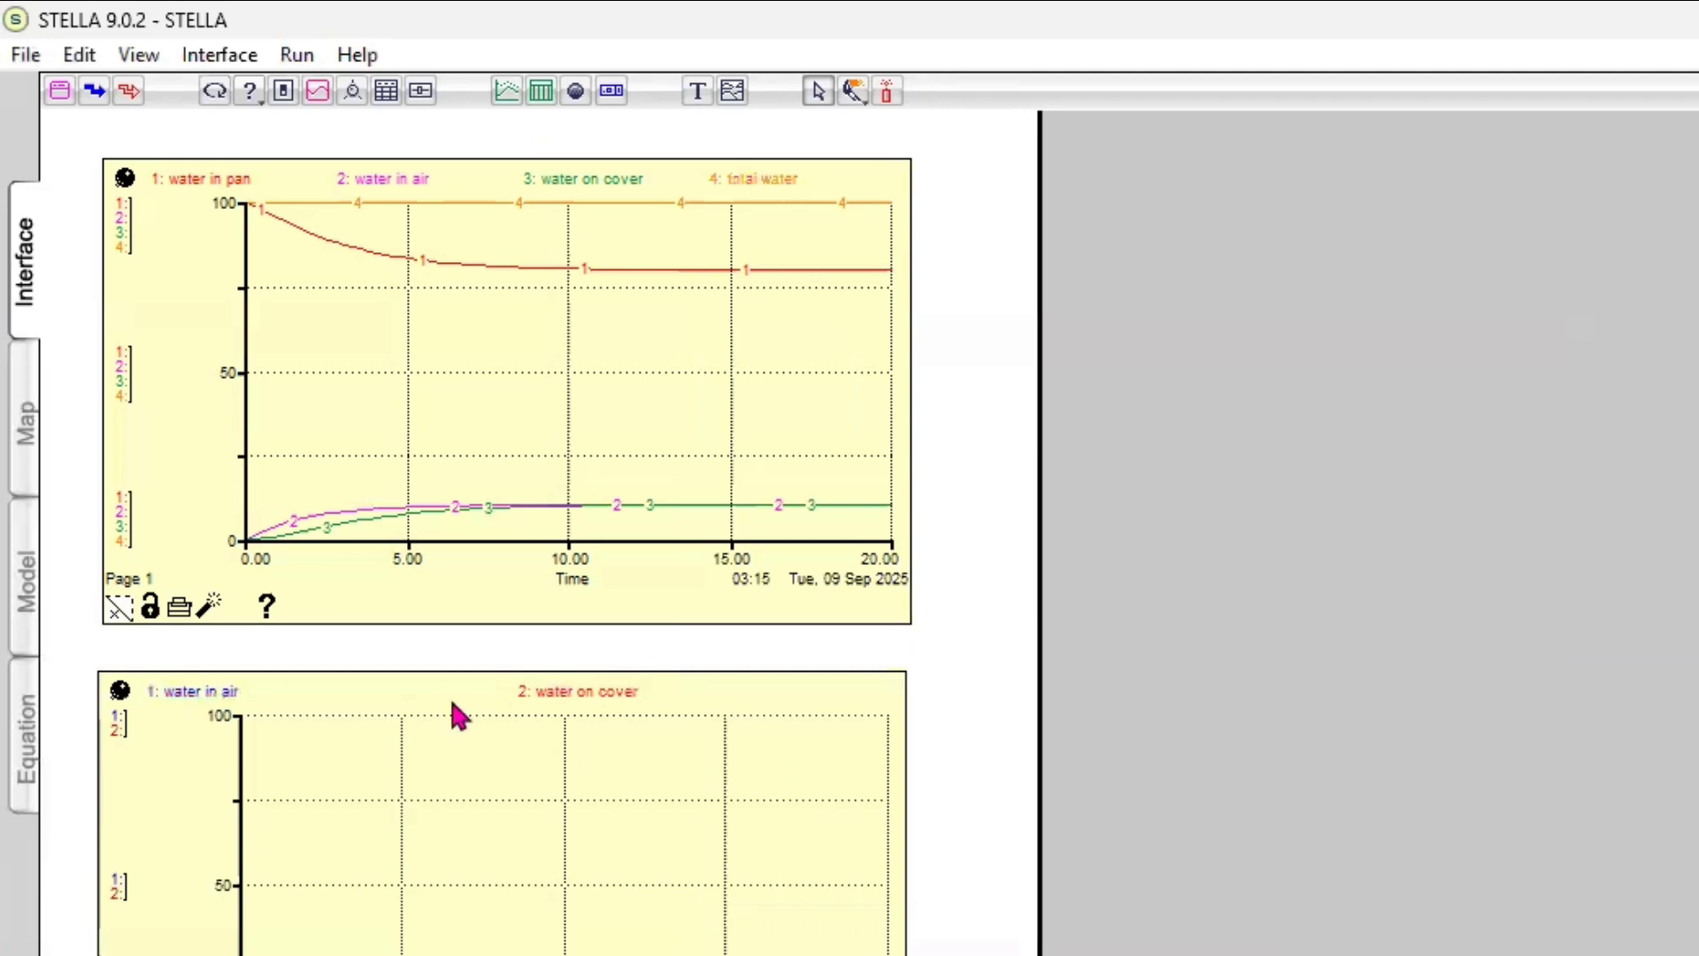
scroll(460, 715, "down", 3)
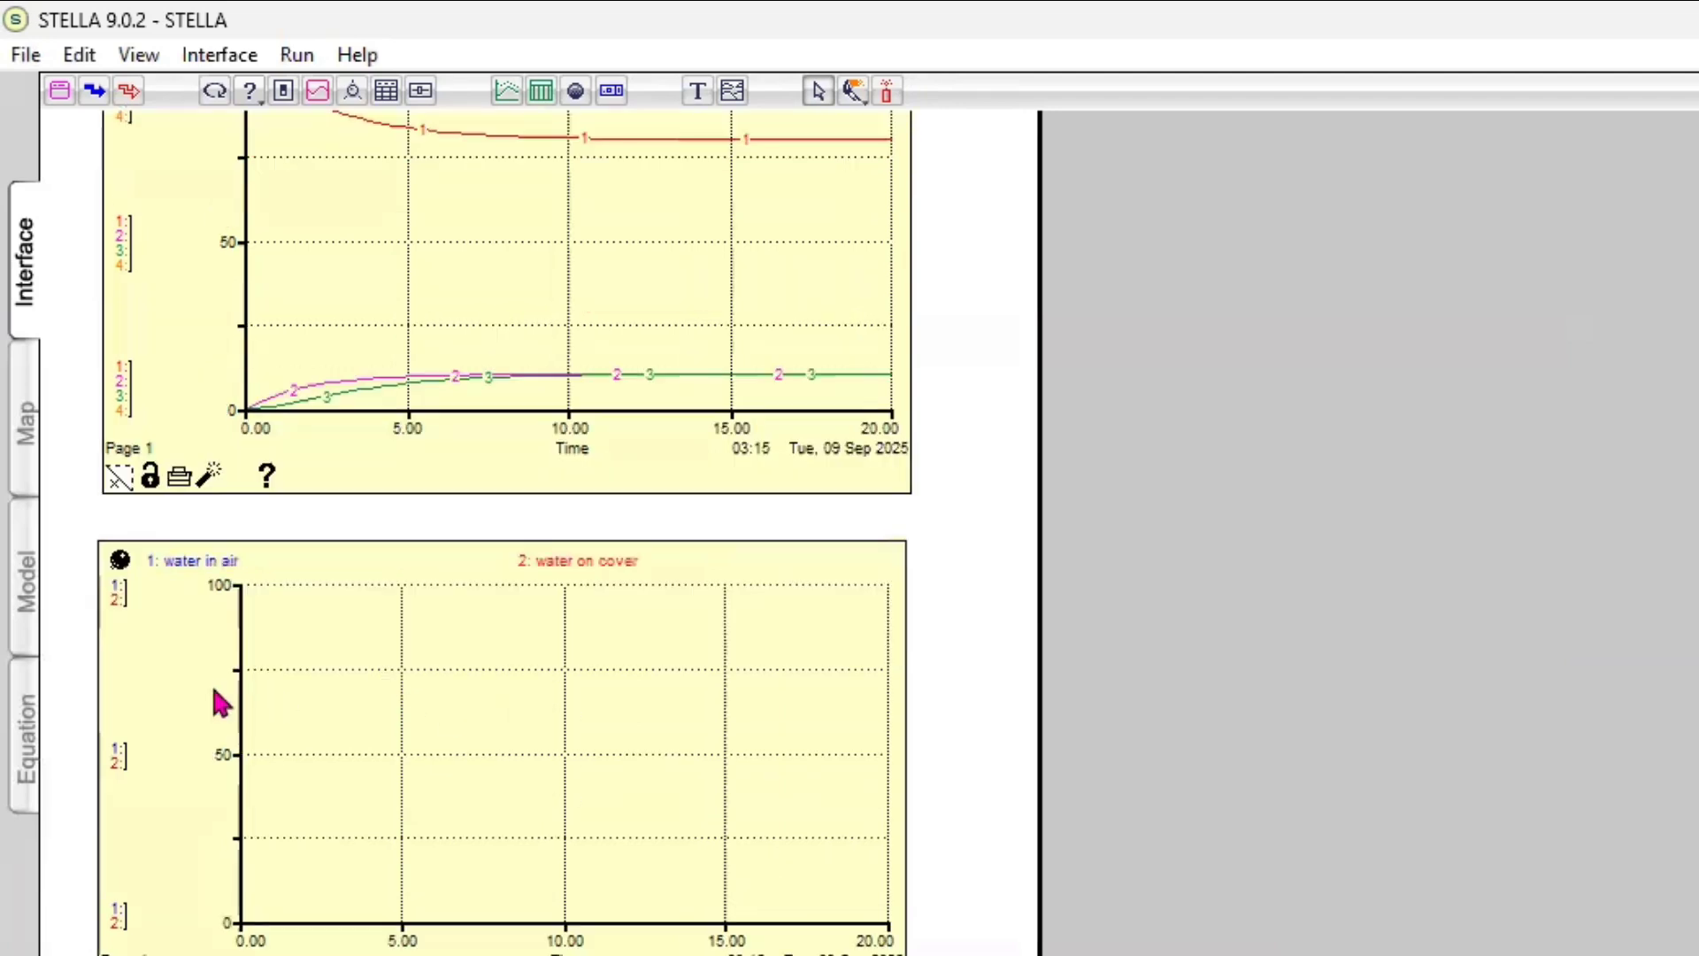
key("ctrl+r")
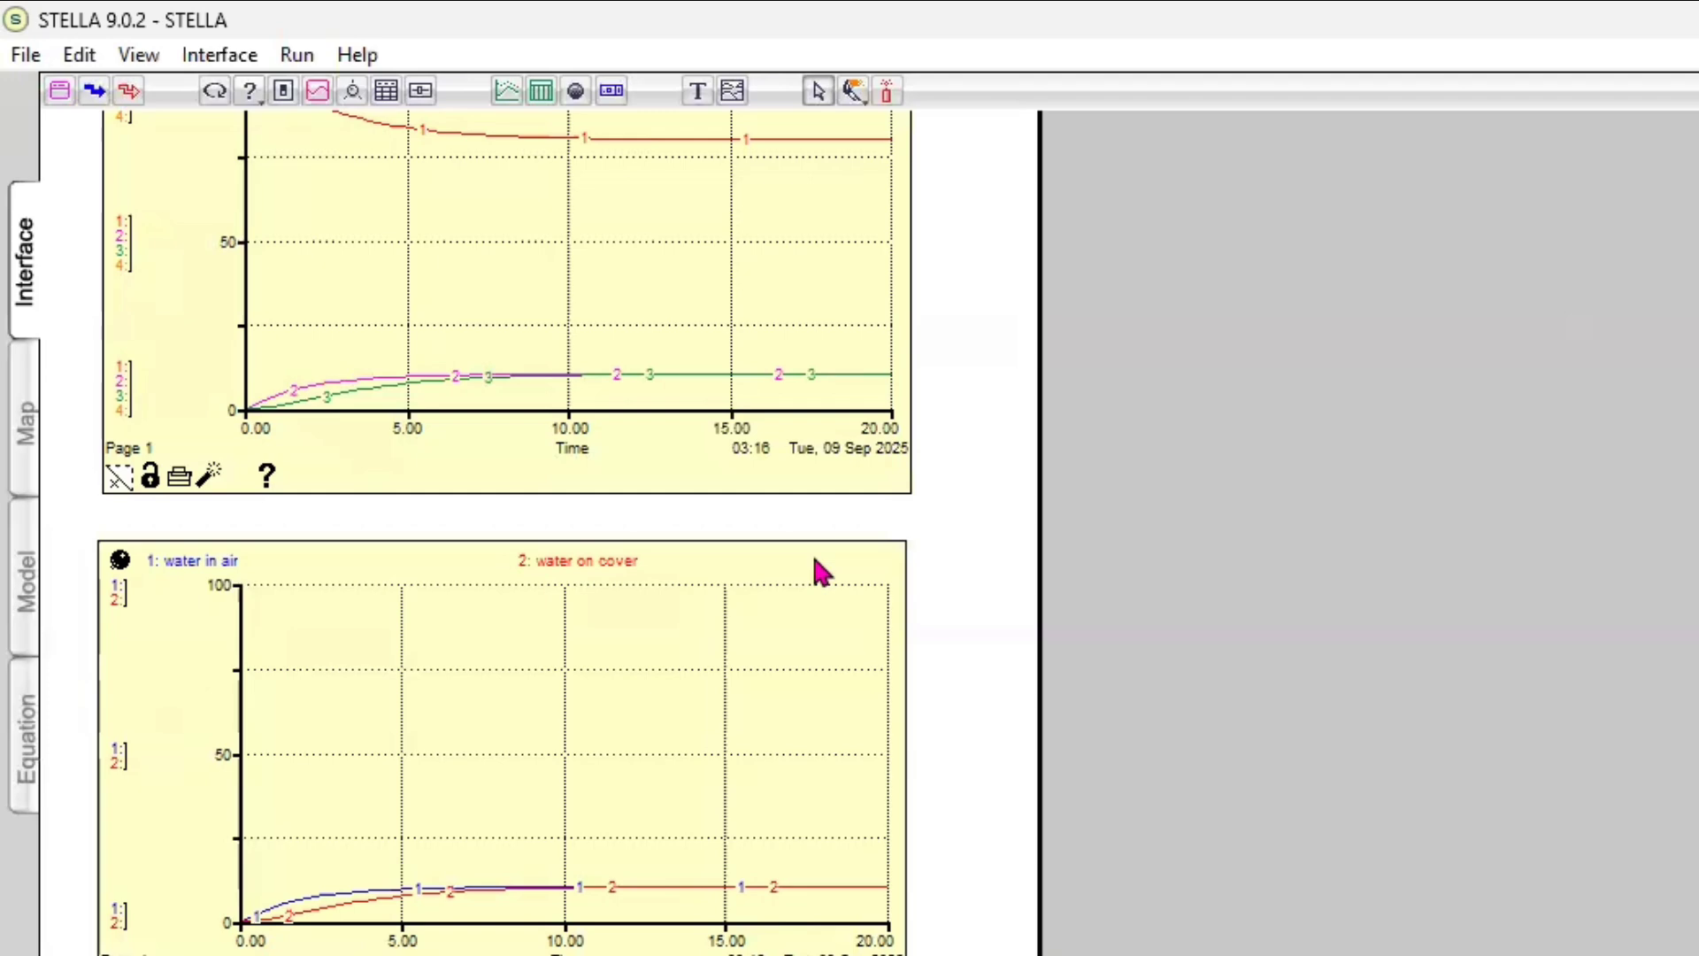
Open the number format of the first graph's Time axis and accept the 0.00 precision
scroll(822, 573, "up", 3)
scroll(822, 572, "down", 1)
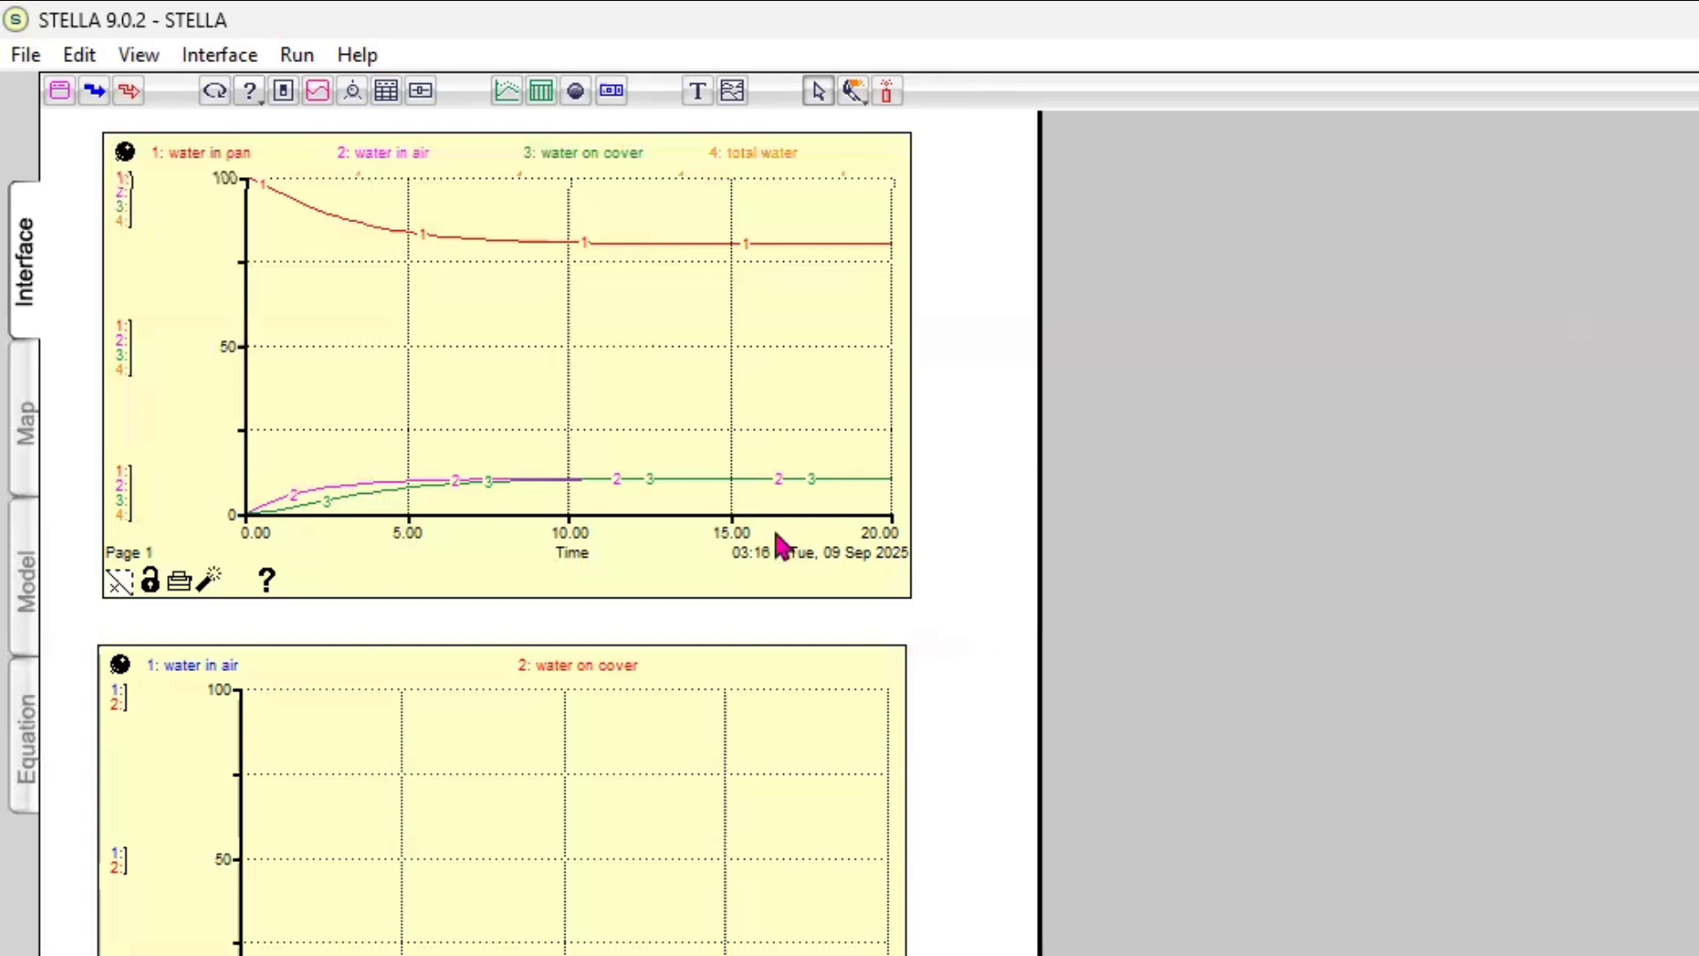
left_click(584, 559)
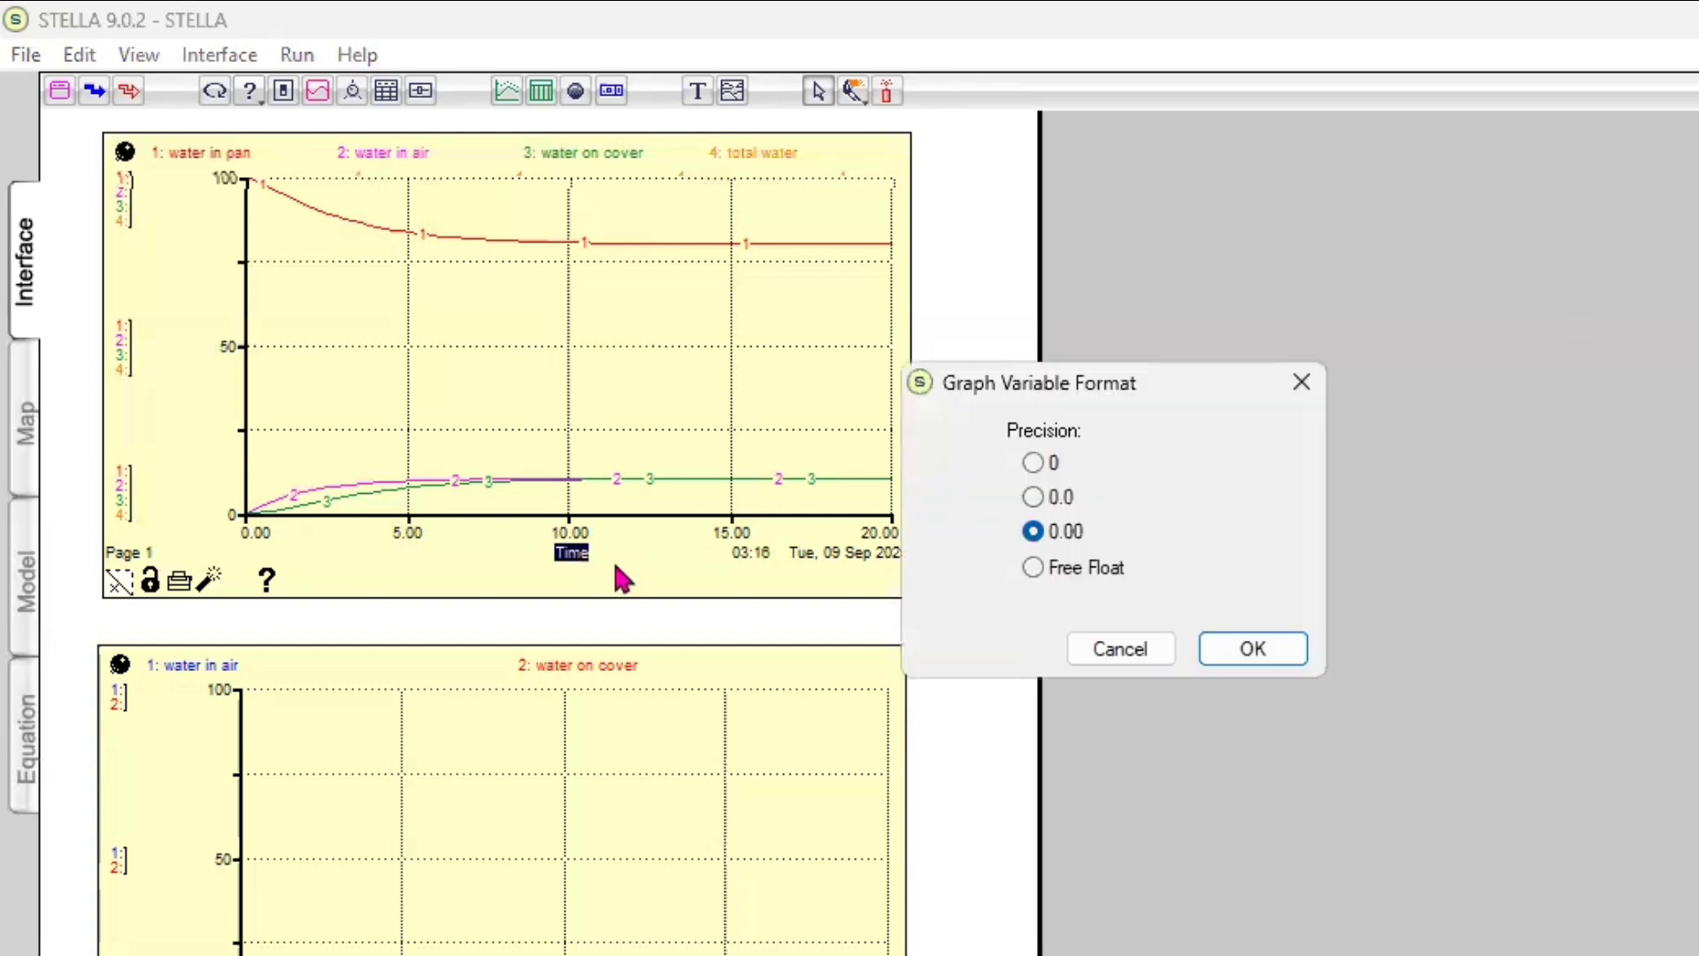
left_click(1241, 651)
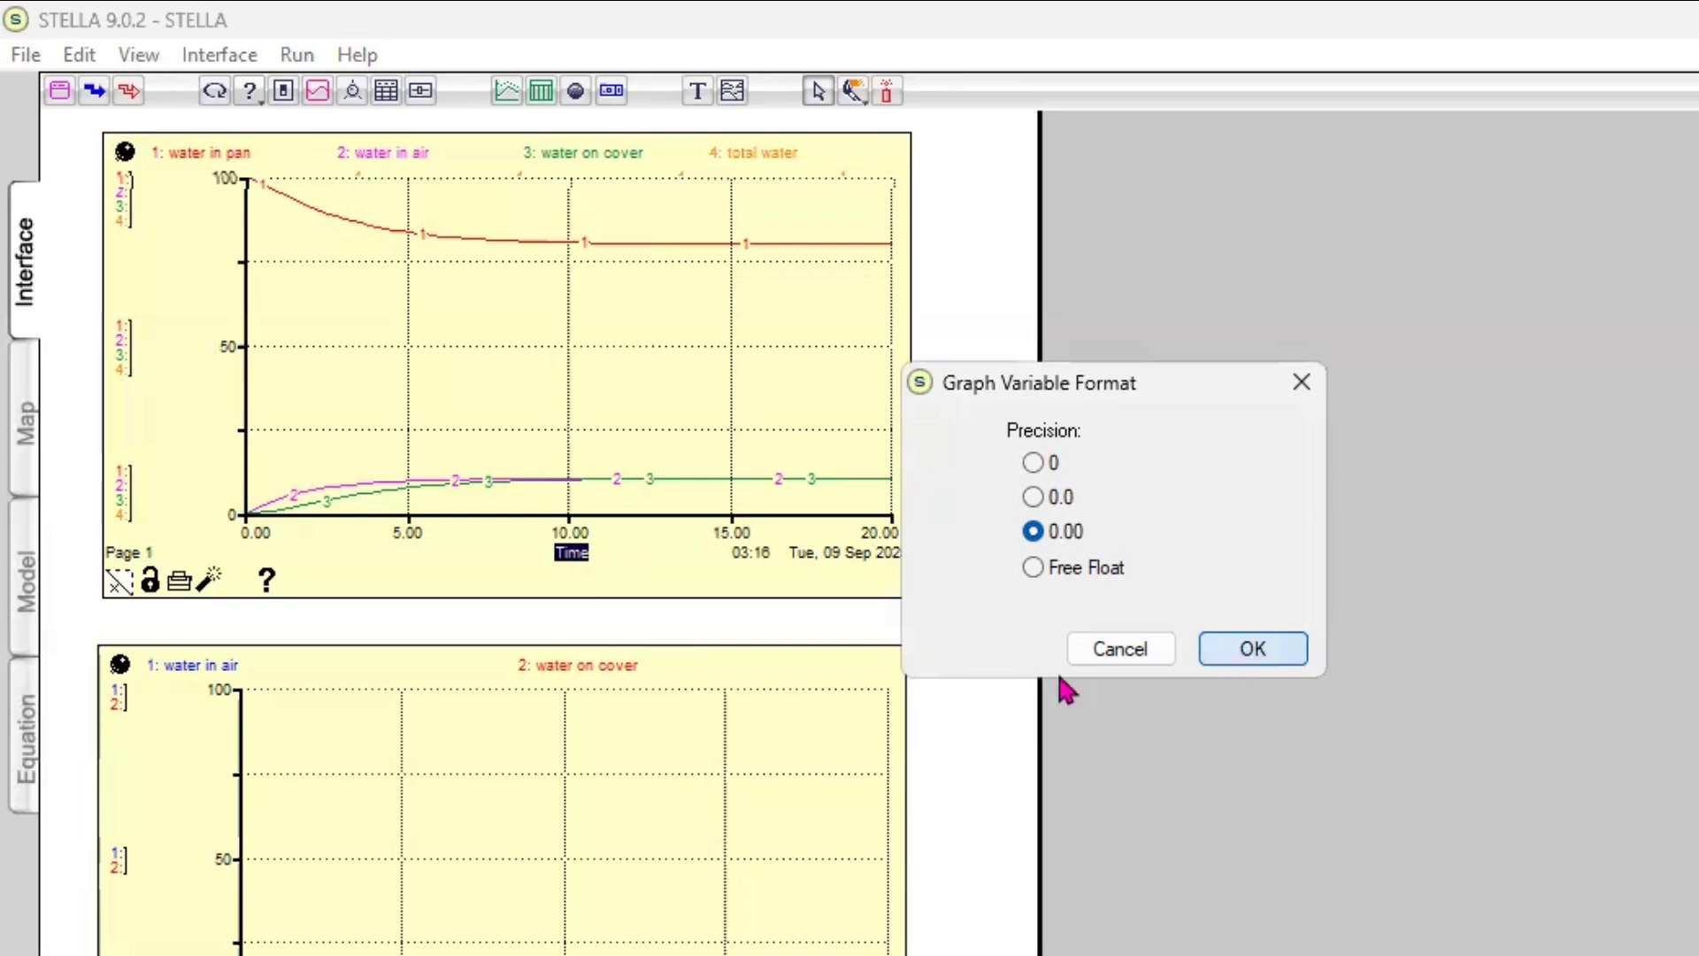